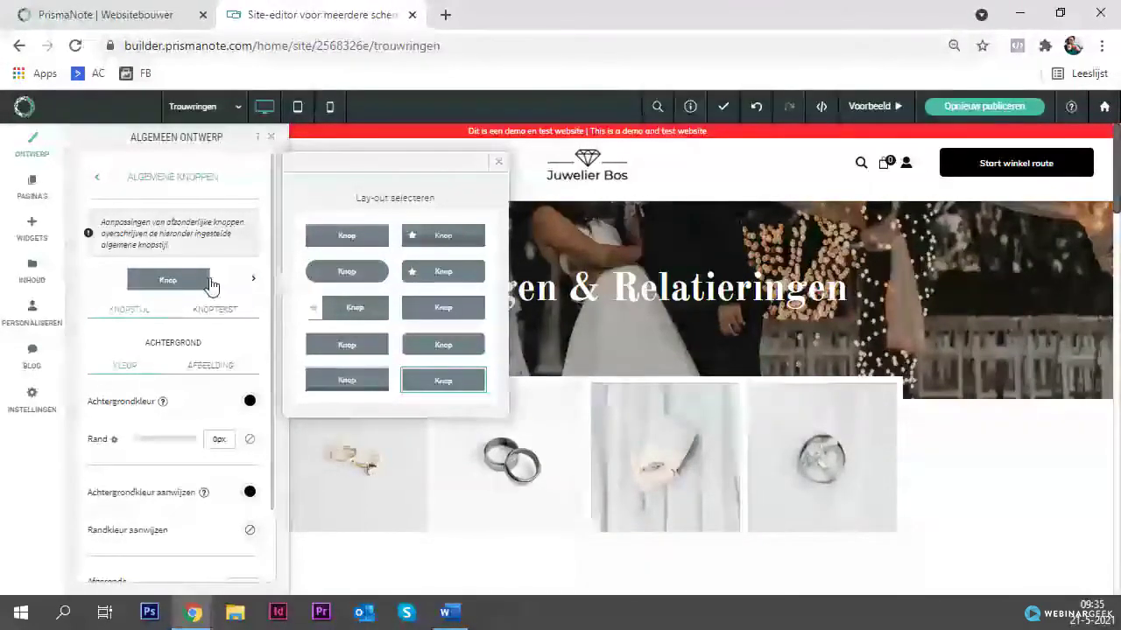
Step: Close the button layout selection and review the general button style settings, including background, border, rounded corners and shadow
{"action": "left_click", "coordinate": [106, 274]}
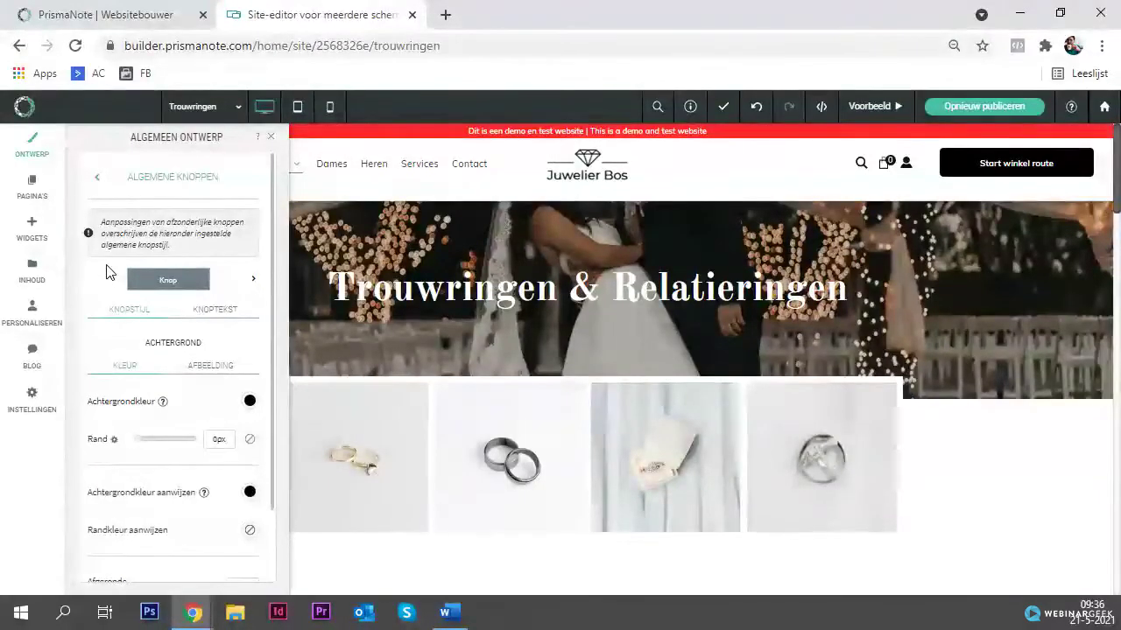
{"action": "scroll", "coordinate": [110, 275], "scroll_direction": "down", "scroll_amount": 1}
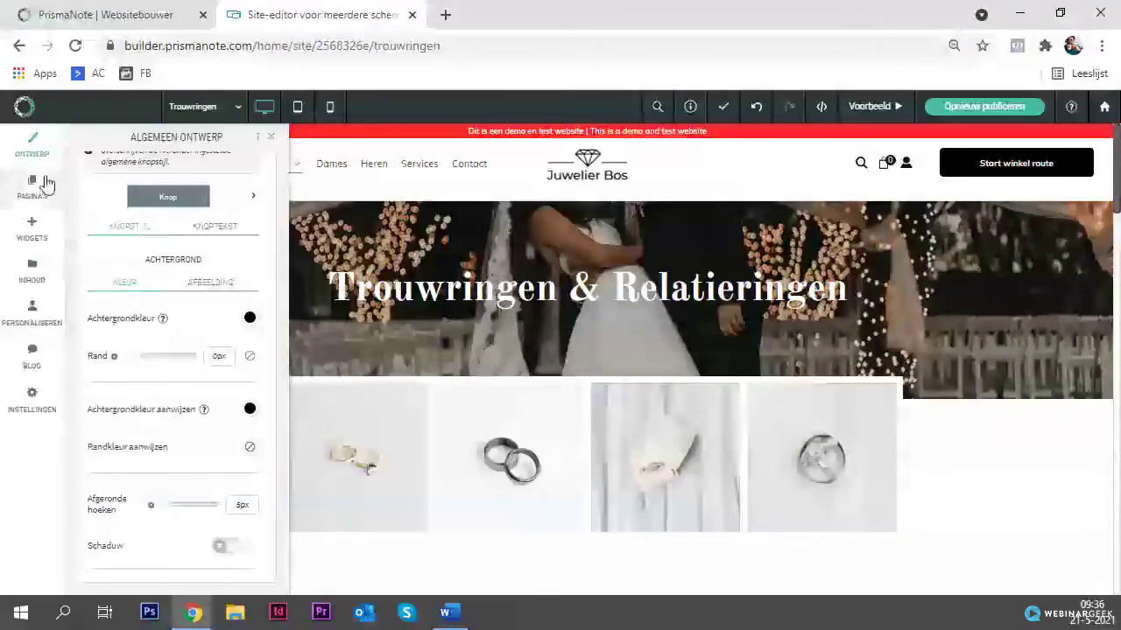
{"action": "scroll", "coordinate": [89, 177], "scroll_direction": "up", "scroll_amount": 1}
{"action": "left_click", "coordinate": [91, 176]}
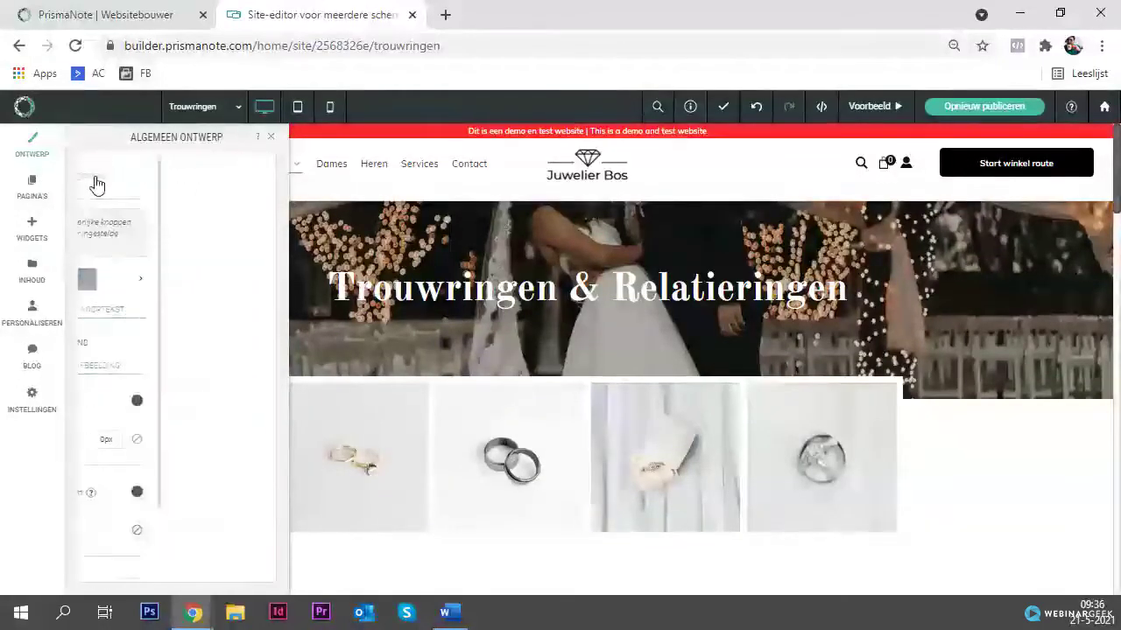
Step: Open the Home page for editing from the site's page list
{"action": "left_click", "coordinate": [43, 195]}
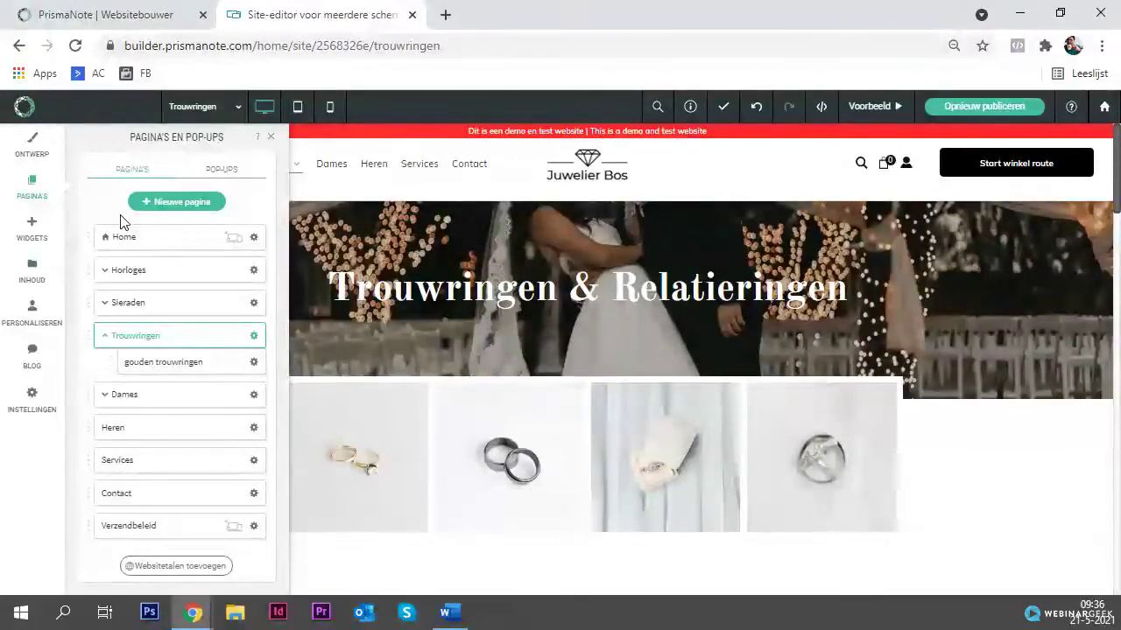
{"action": "left_click", "coordinate": [191, 108]}
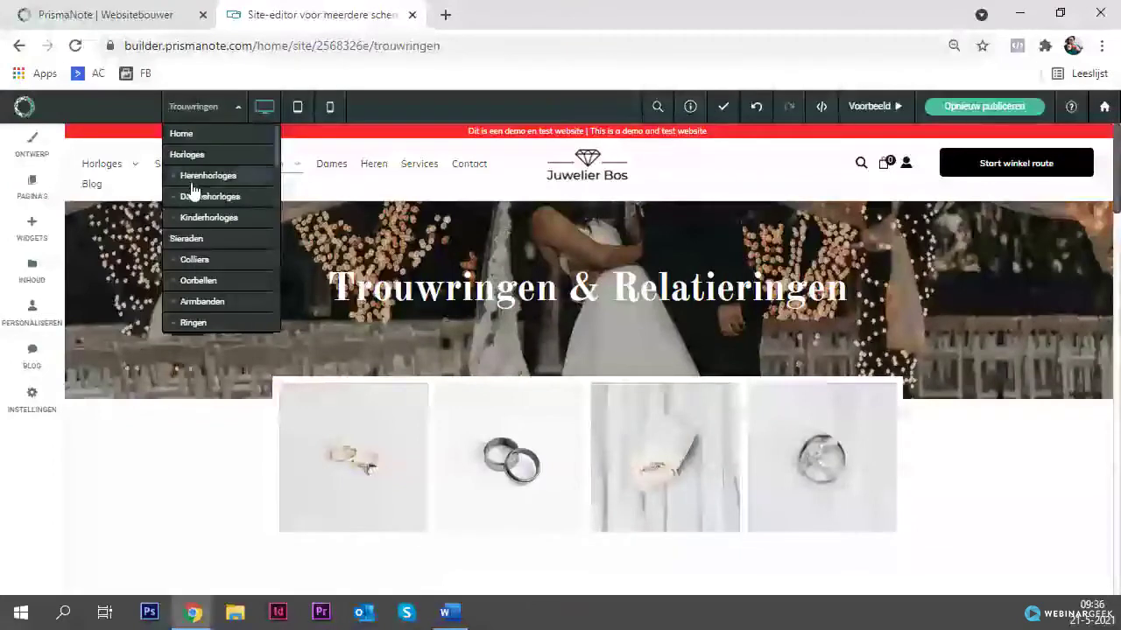
{"action": "left_click", "coordinate": [32, 186]}
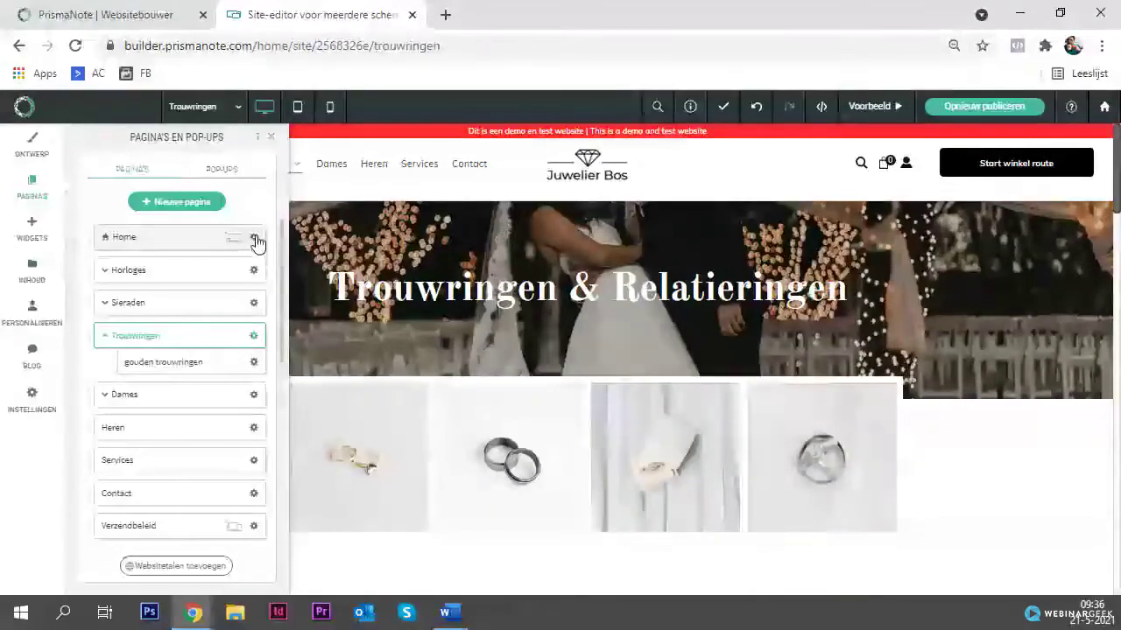
{"action": "left_click", "coordinate": [163, 238]}
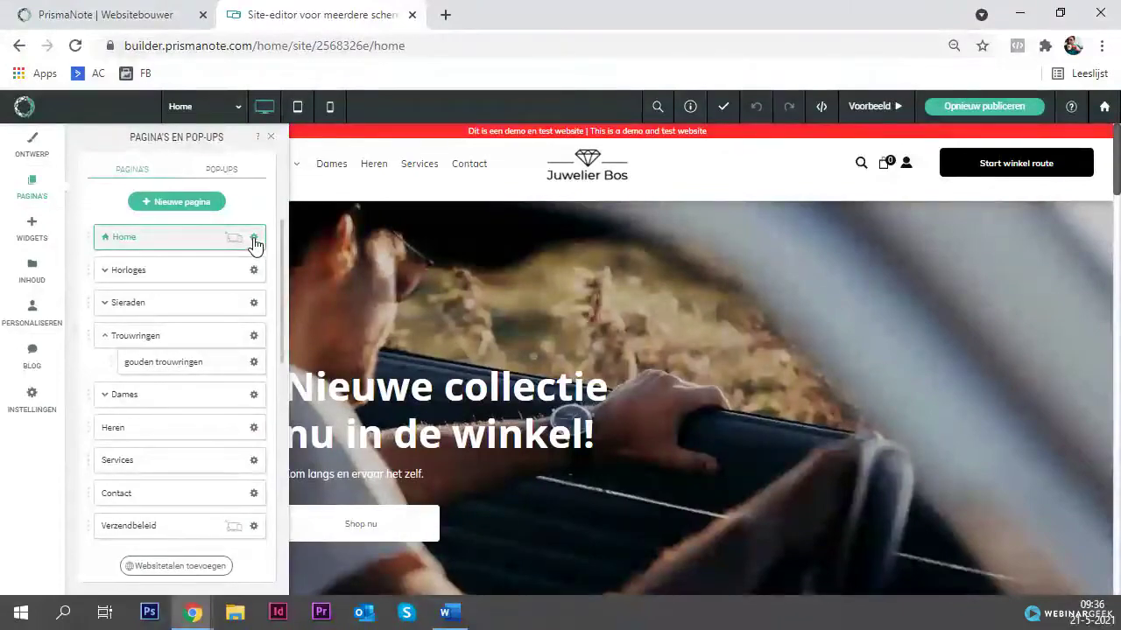
Step: Review the Home page's management options and the site's list of pop-ups, ending back on the page list
{"action": "left_click", "coordinate": [254, 239]}
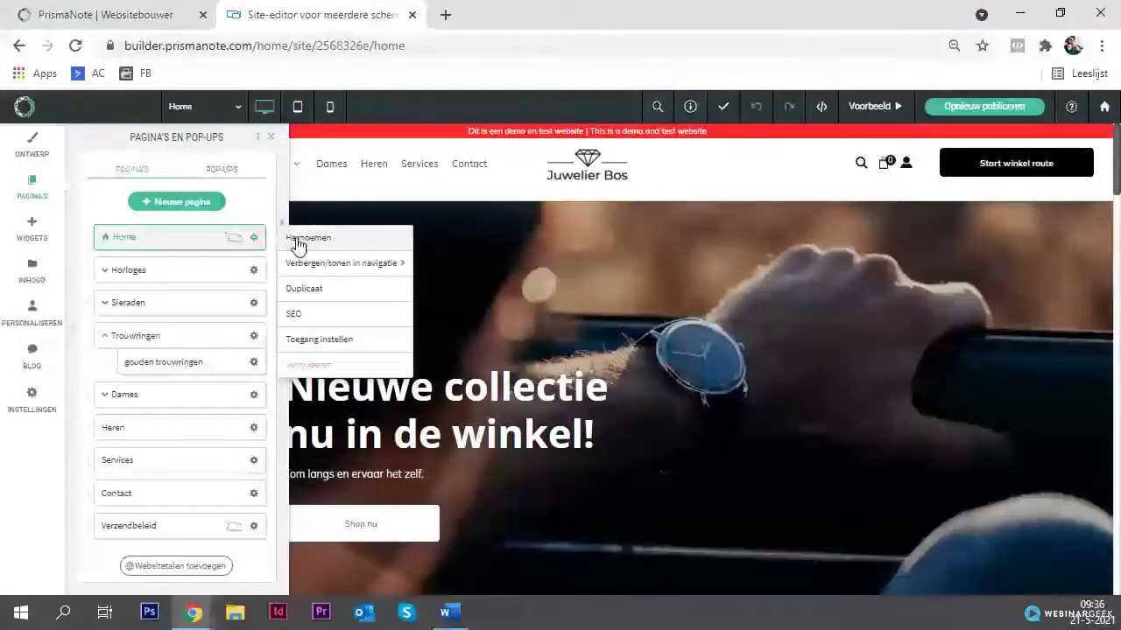
{"action": "mouse_move", "coordinate": [300, 262]}
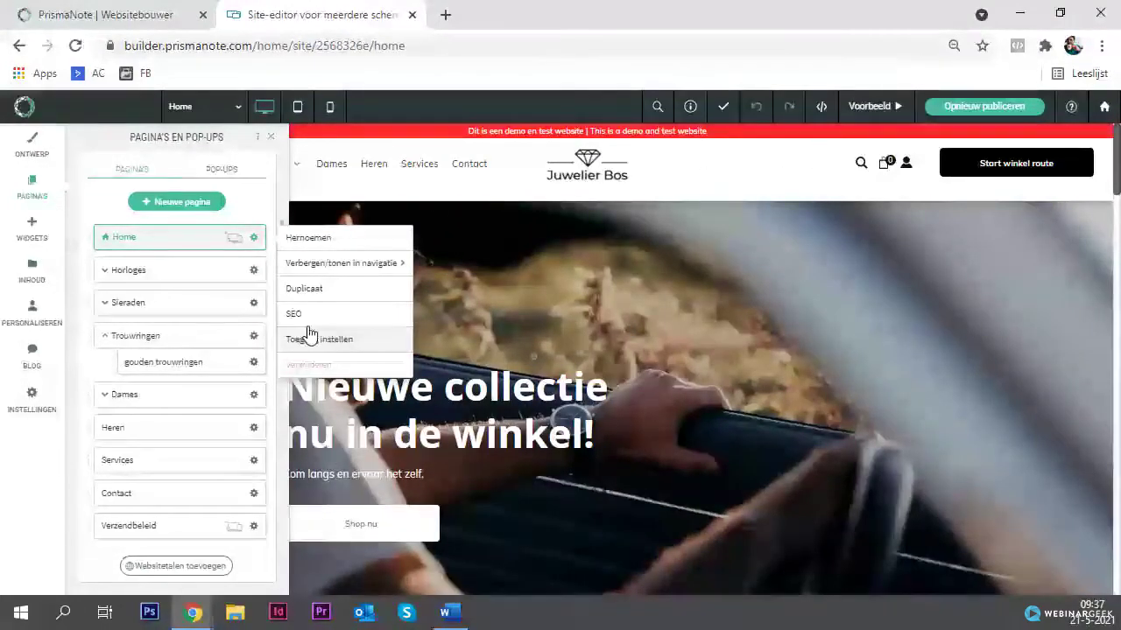
{"action": "mouse_move", "coordinate": [301, 368]}
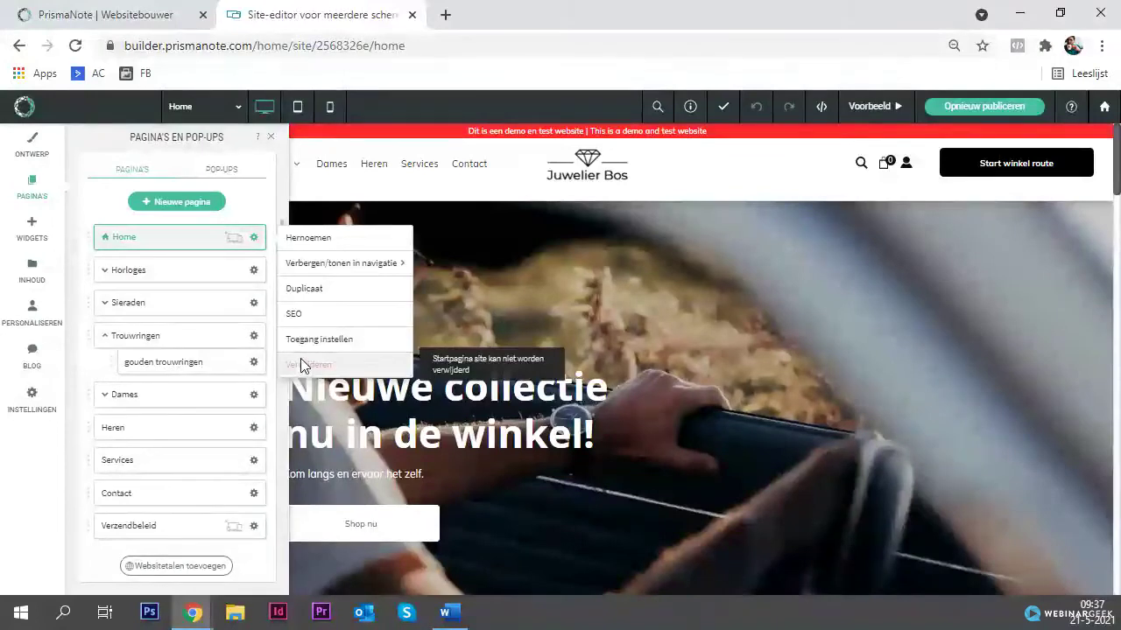
{"action": "left_click", "coordinate": [243, 203]}
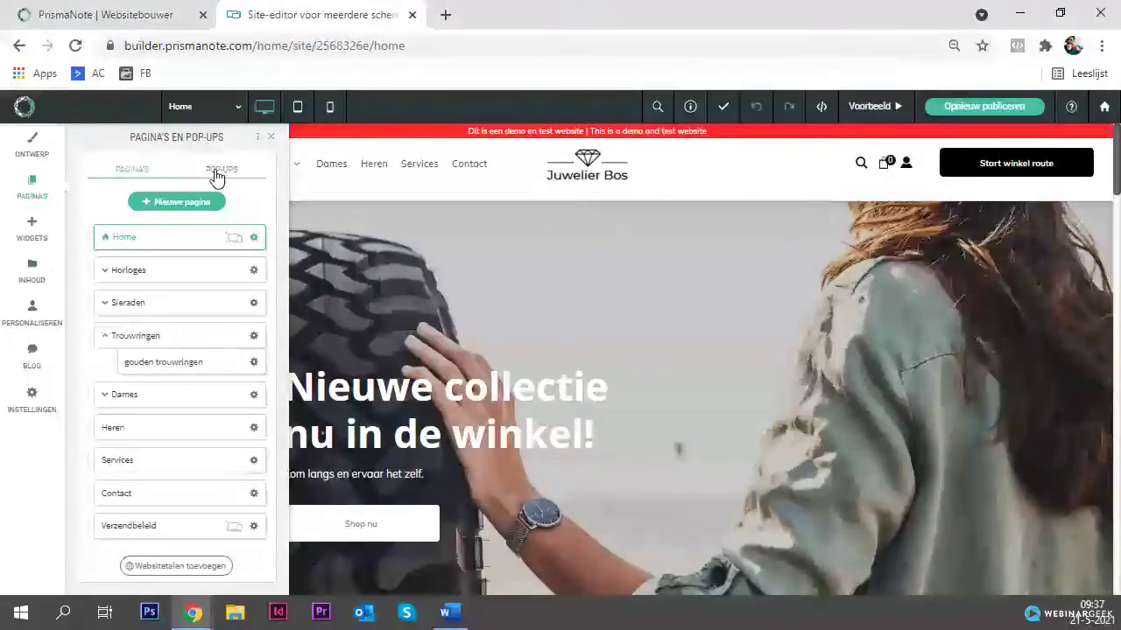
{"action": "left_click", "coordinate": [217, 174]}
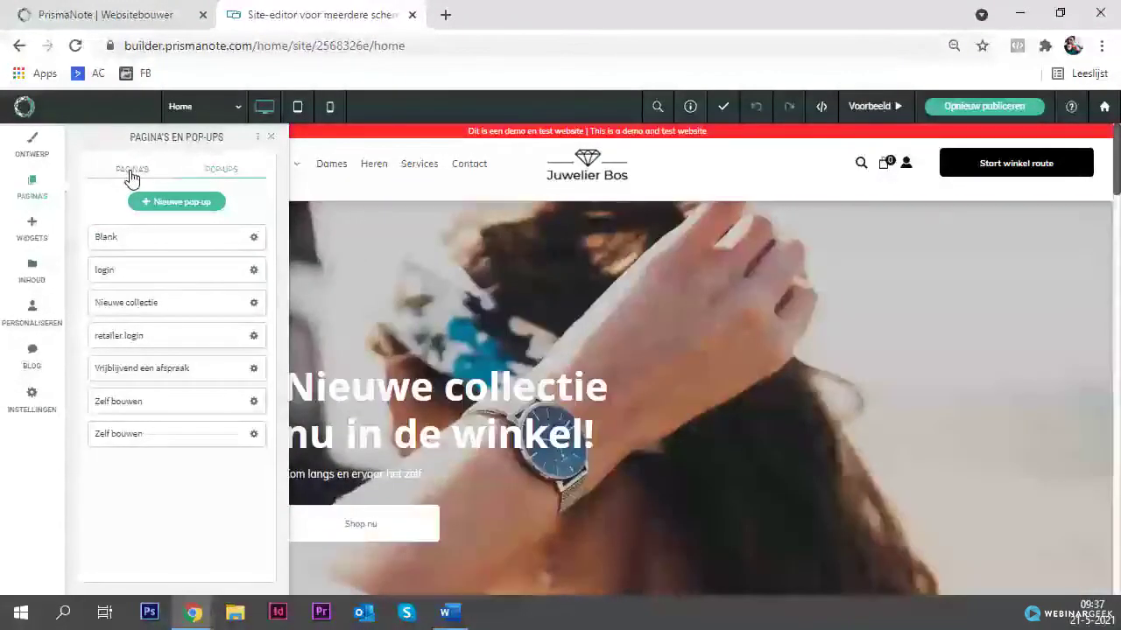
{"action": "left_click", "coordinate": [131, 173]}
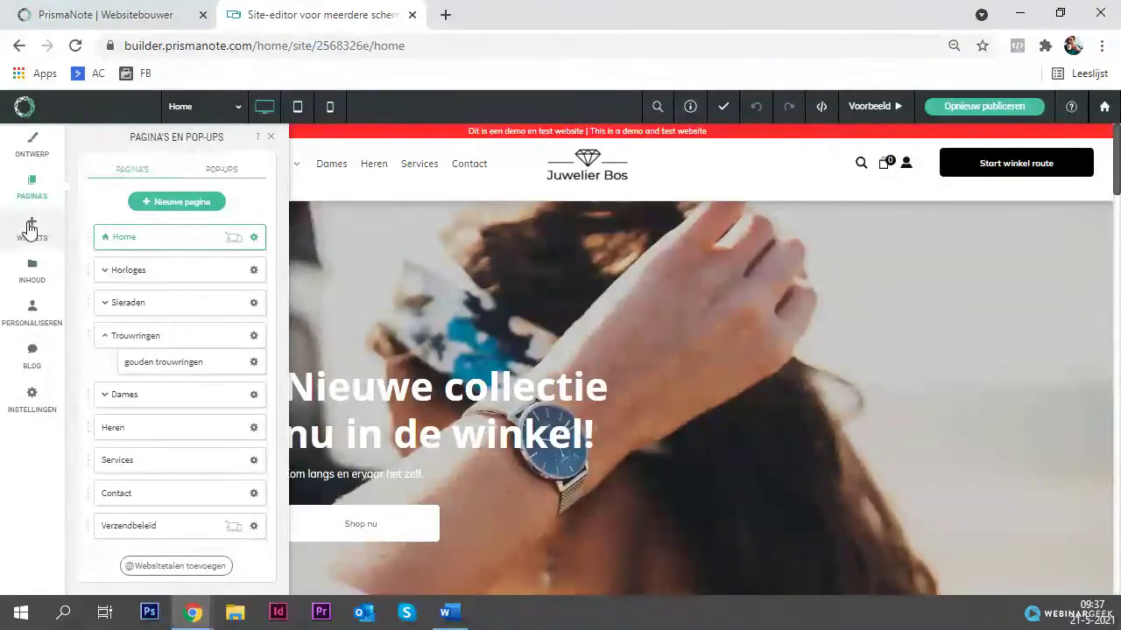
Step: Place a Tekst widget in the blank area under the Home page's icon row, confirm its default text, and delete it
{"action": "left_click", "coordinate": [30, 230]}
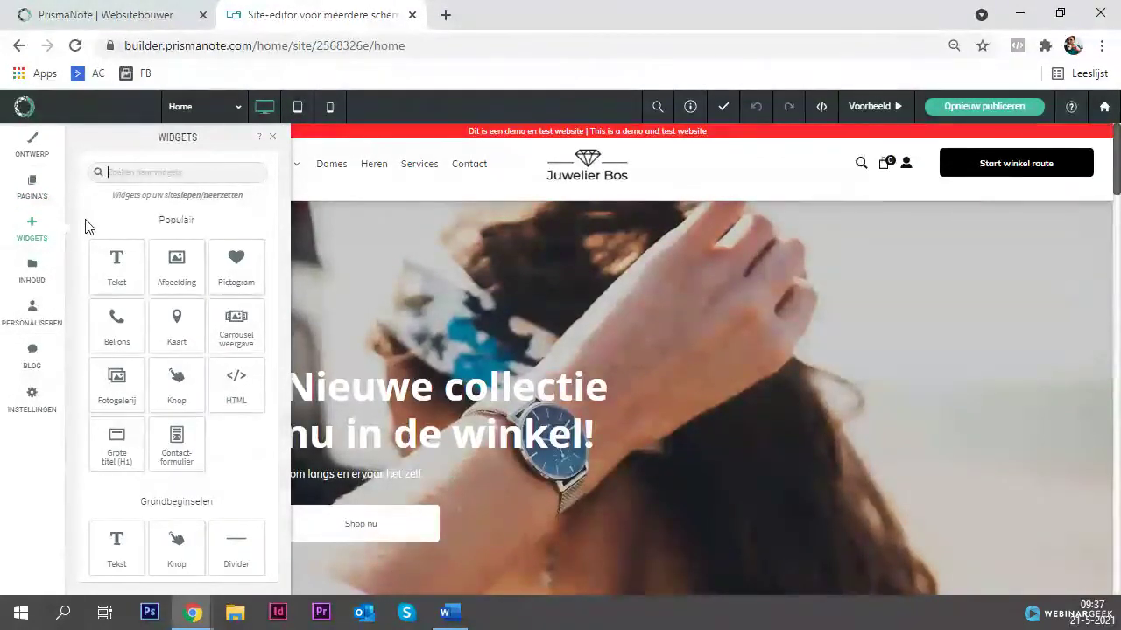
{"action": "scroll", "coordinate": [338, 237], "scroll_direction": "down", "scroll_amount": 4}
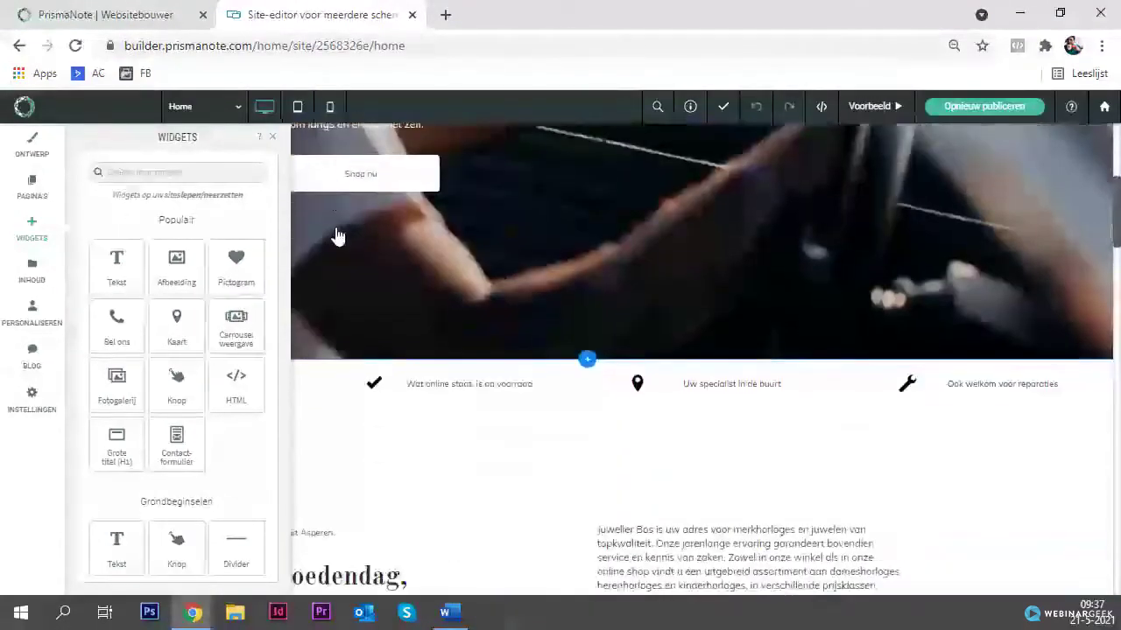
{"action": "scroll", "coordinate": [333, 236], "scroll_direction": "down", "scroll_amount": 1}
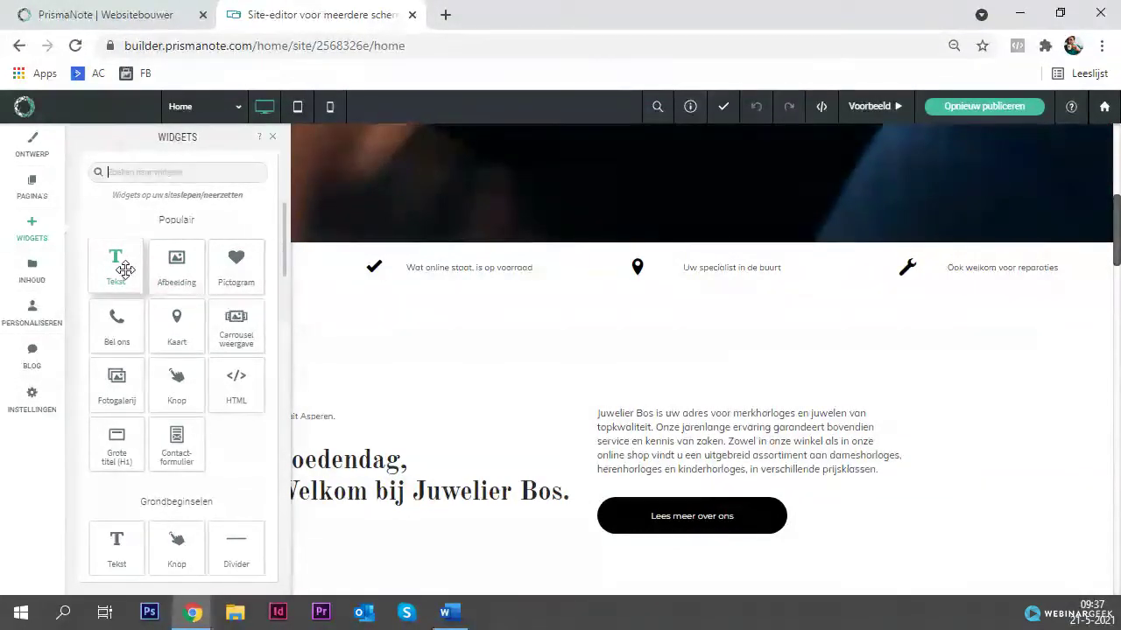
{"action": "left_click_drag", "start_coordinate": [128, 272], "coordinate": [586, 325]}
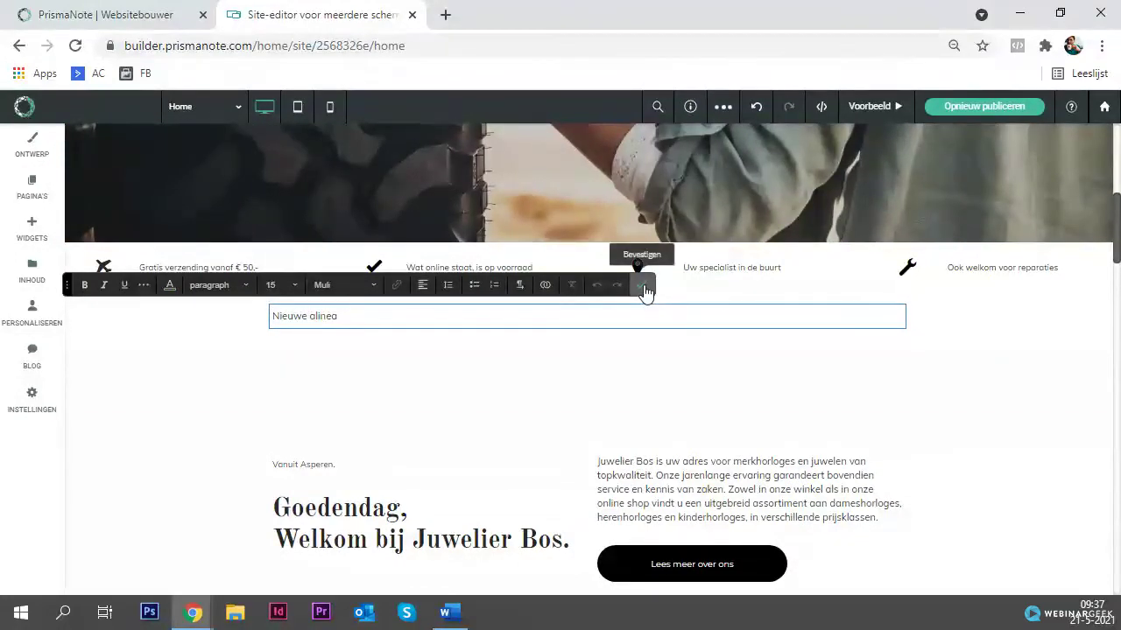
{"action": "left_click", "coordinate": [642, 285]}
{"action": "left_click", "coordinate": [899, 314]}
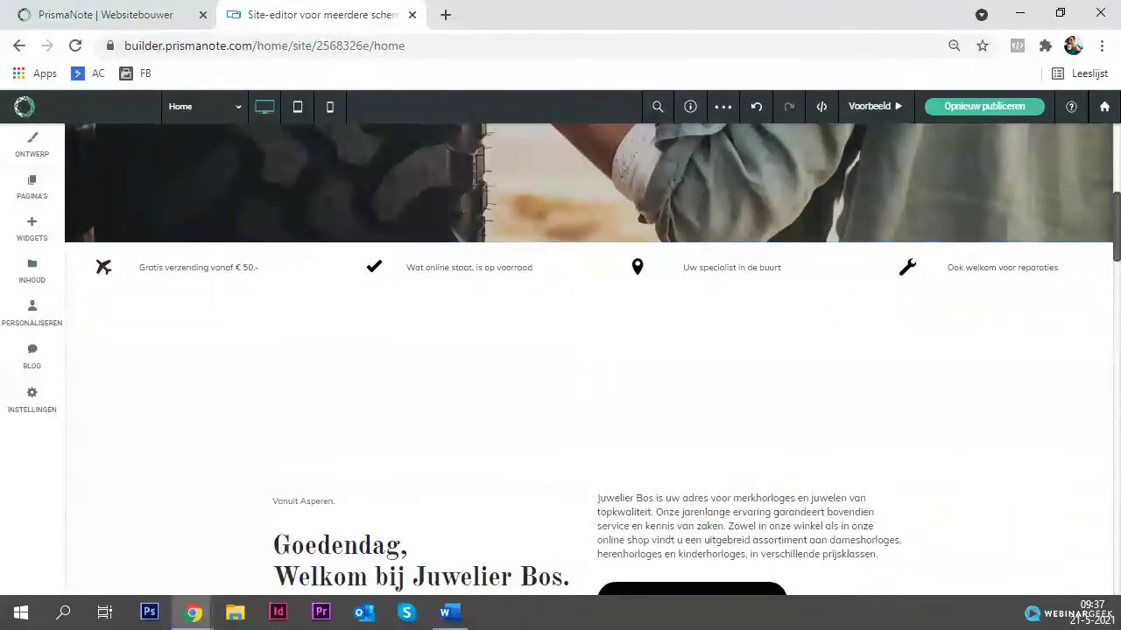
Step: Browse the available widgets in the Populair and Grondbeginselen groups
{"action": "left_click", "coordinate": [57, 224]}
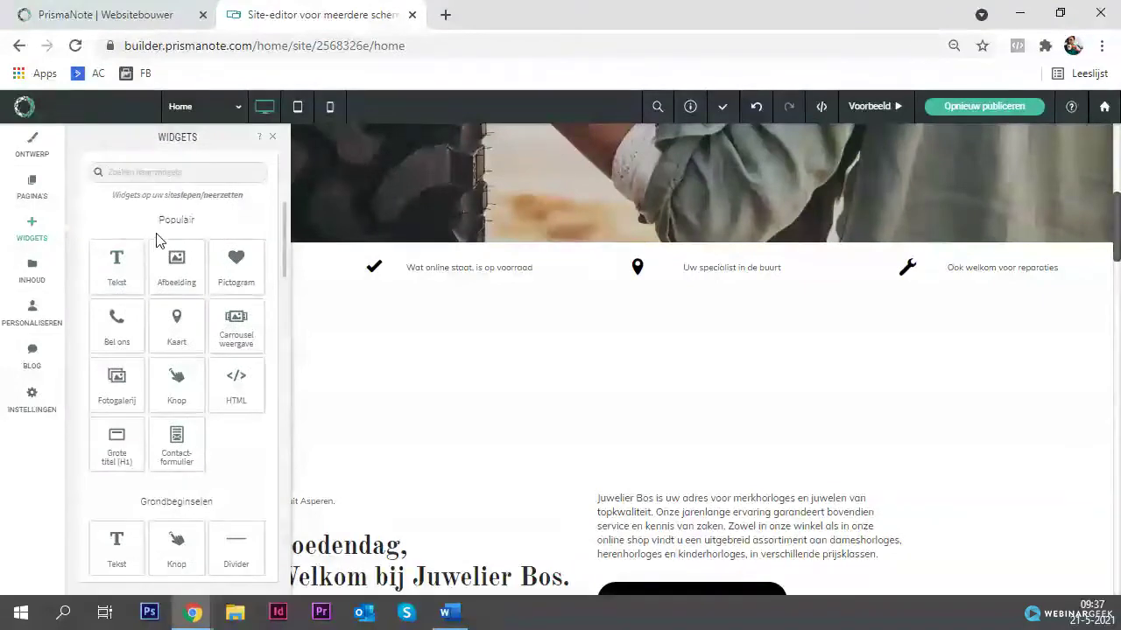
{"action": "scroll", "coordinate": [150, 222], "scroll_direction": "down", "scroll_amount": 3}
{"action": "scroll", "coordinate": [164, 230], "scroll_direction": "up", "scroll_amount": 1}
{"action": "scroll", "coordinate": [165, 230], "scroll_direction": "up", "scroll_amount": 2}
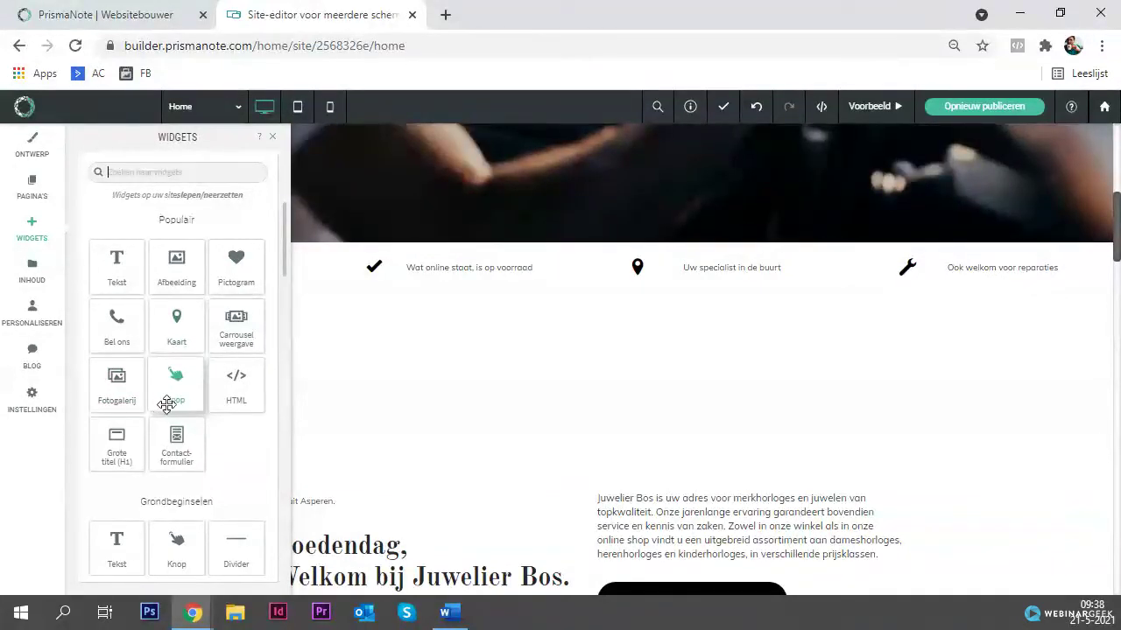
{"action": "scroll", "coordinate": [192, 328], "scroll_direction": "down", "scroll_amount": 3}
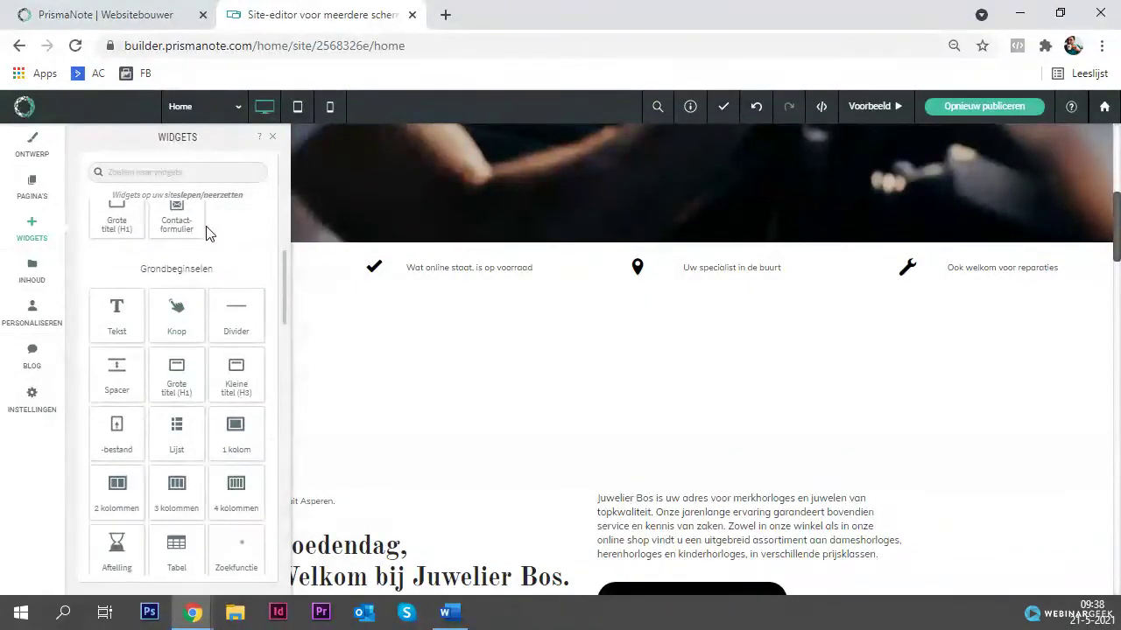
{"action": "scroll", "coordinate": [187, 245], "scroll_direction": "up", "scroll_amount": 3}
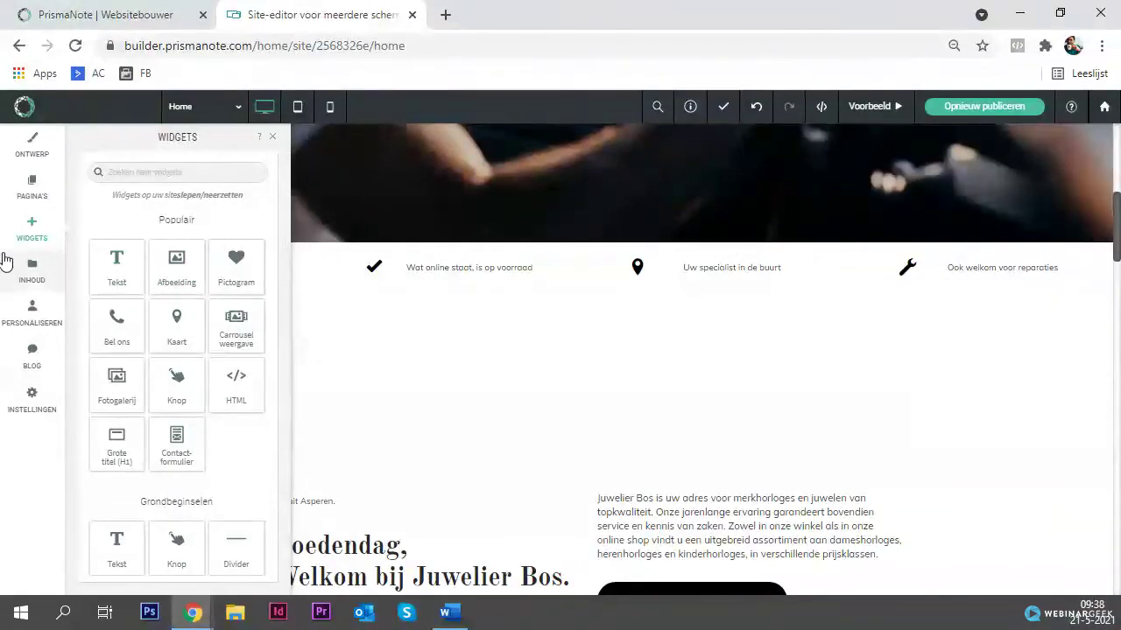
Step: Dismiss the LocalBusiness schema notice in the content library's company information and set the location name to Juwelier Bos
{"action": "left_click", "coordinate": [43, 274]}
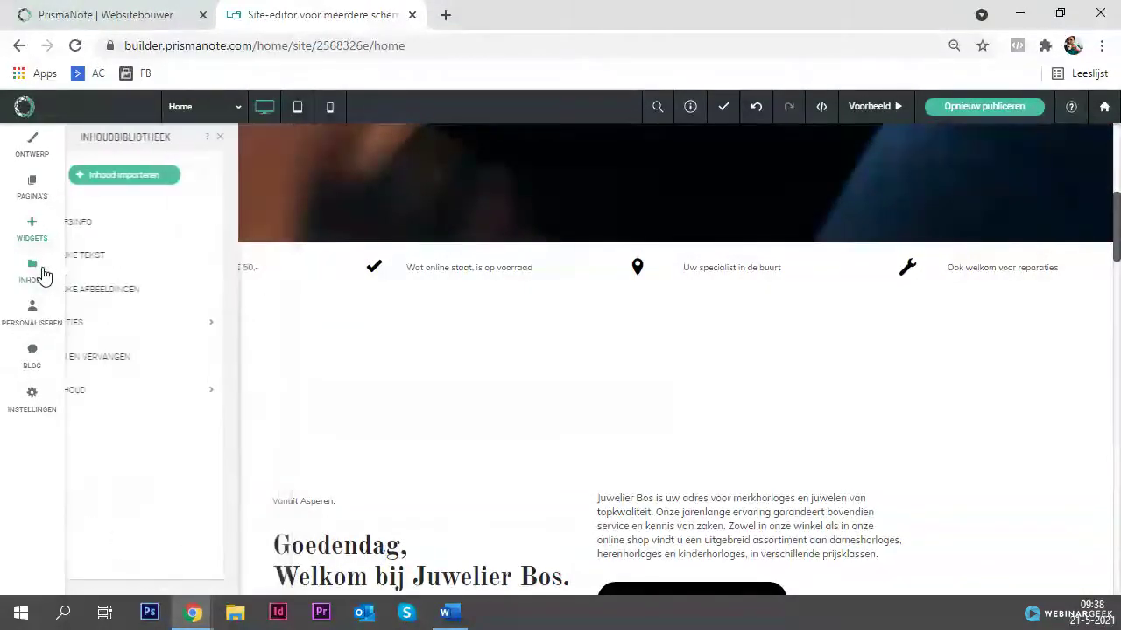
{"action": "left_click", "coordinate": [96, 226]}
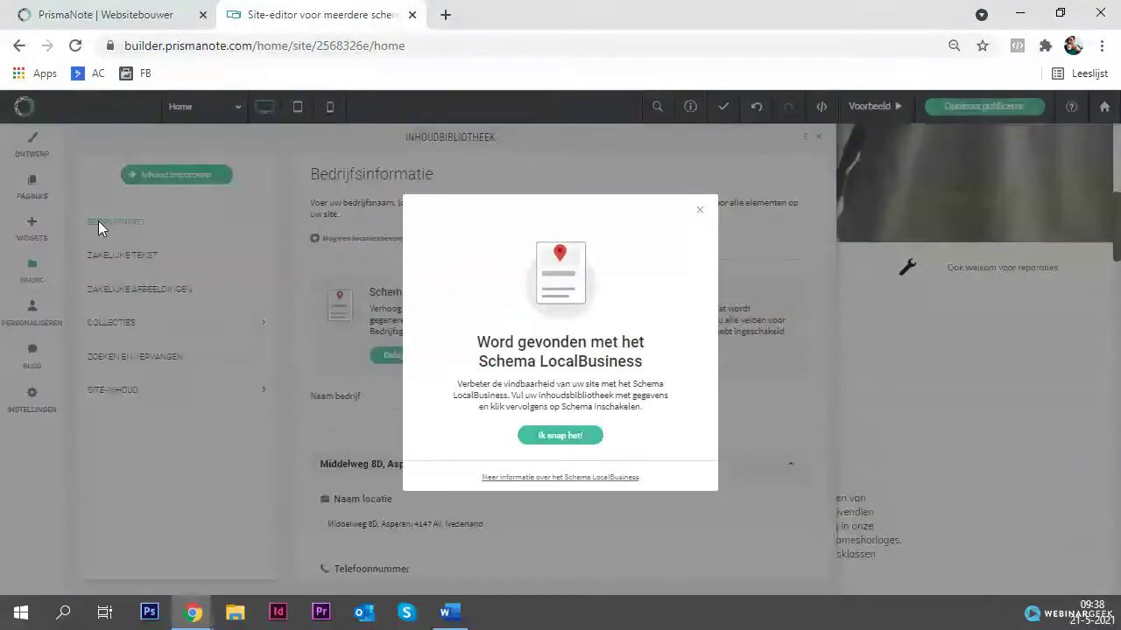
{"action": "left_click", "coordinate": [538, 438]}
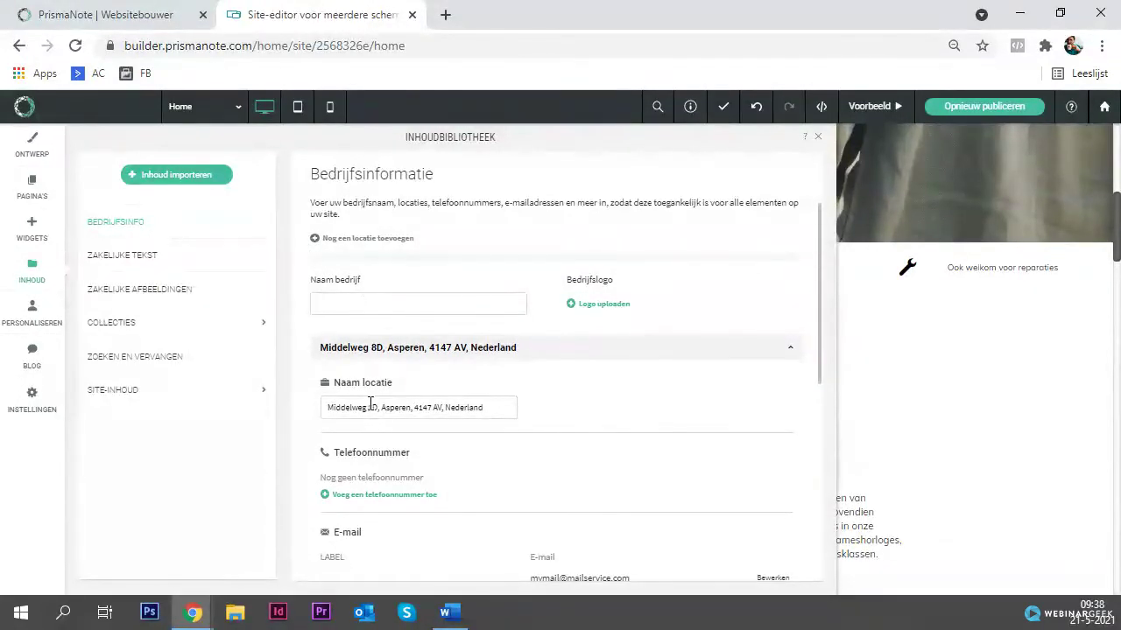
{"action": "triple_click", "coordinate": [370, 407]}
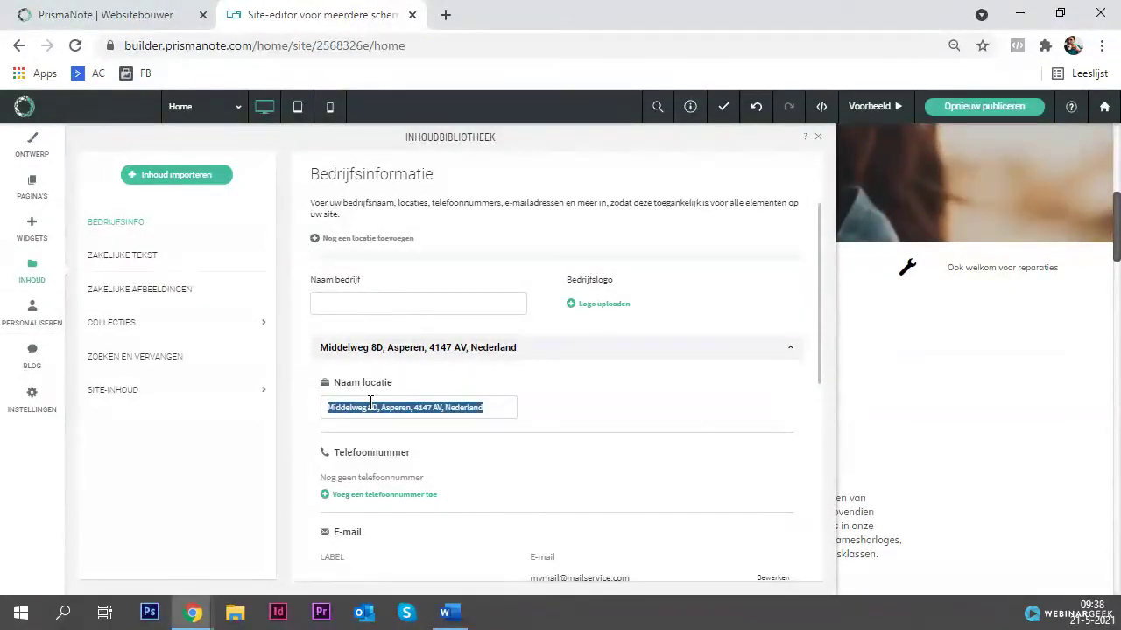
{"action": "type", "text": "Juwelier Bos"}
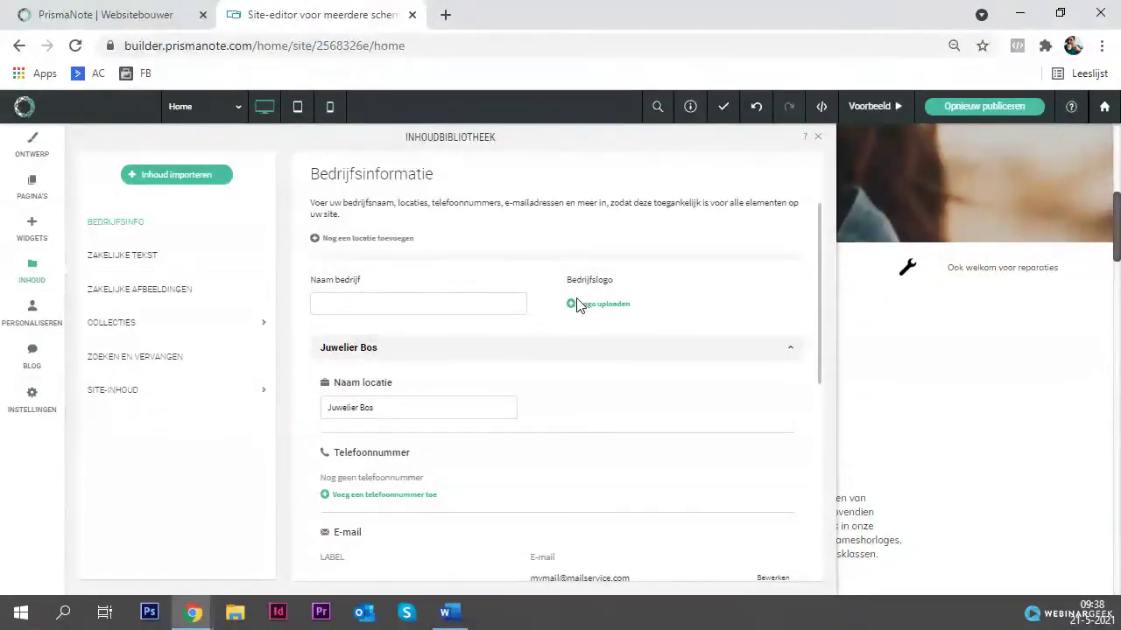
Step: Review the location's phone number, e-mail, social media, office hours and company address sections
{"action": "scroll", "coordinate": [551, 320], "scroll_direction": "down", "scroll_amount": 3}
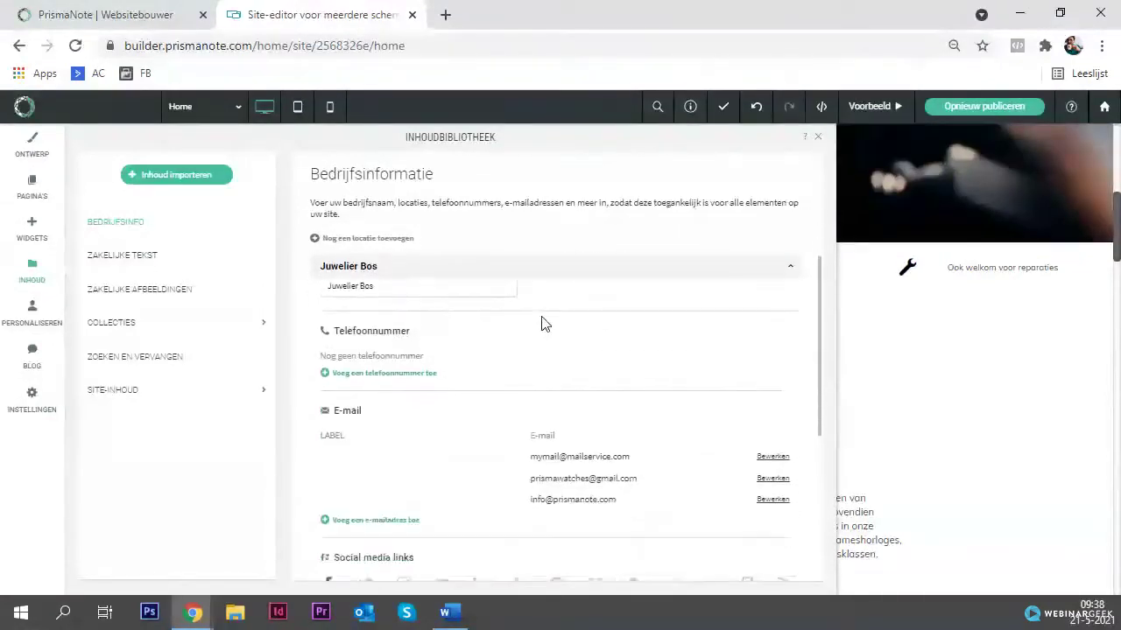
{"action": "scroll", "coordinate": [376, 345], "scroll_direction": "up", "scroll_amount": 3}
{"action": "scroll", "coordinate": [391, 385], "scroll_direction": "down", "scroll_amount": 1}
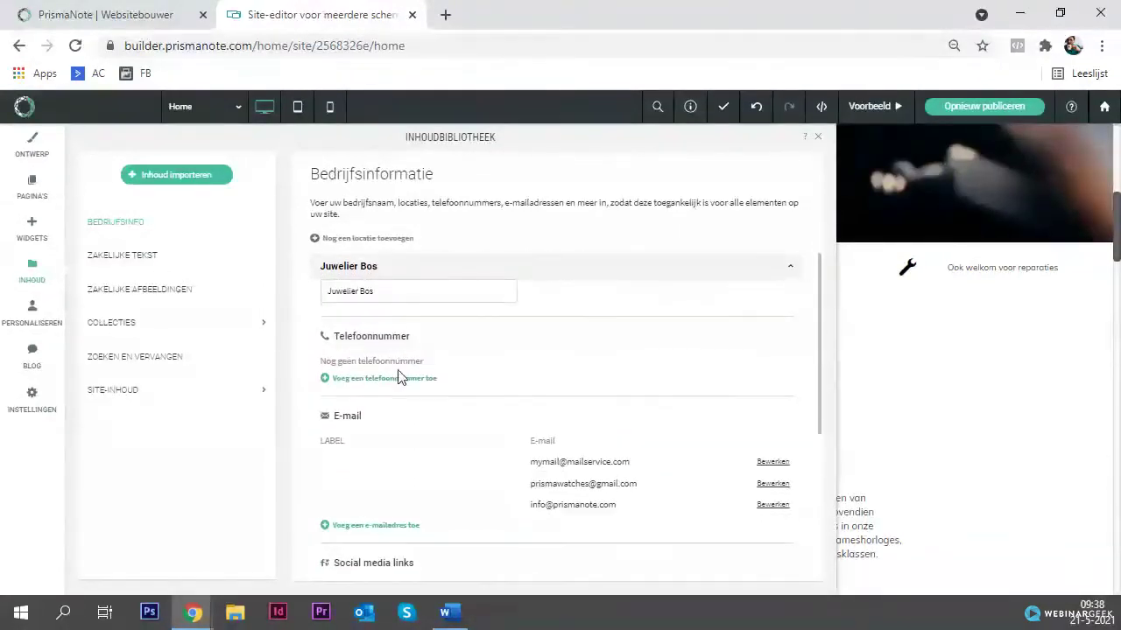
{"action": "scroll", "coordinate": [385, 447], "scroll_direction": "down", "scroll_amount": 3}
{"action": "right_click", "coordinate": [383, 438]}
{"action": "left_click", "coordinate": [366, 408]}
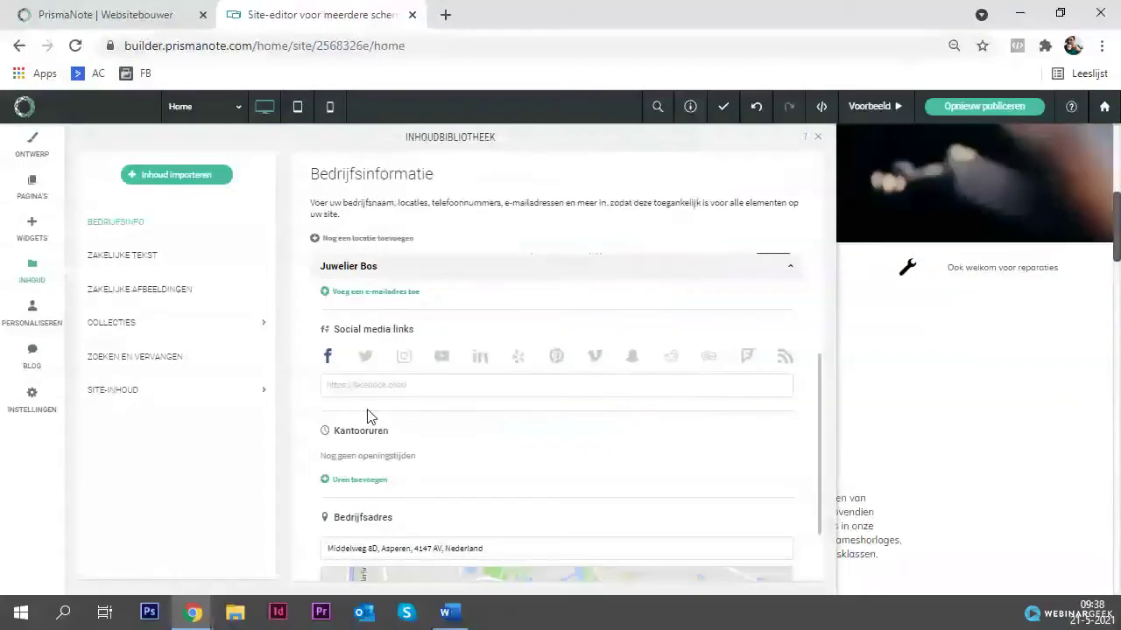
{"action": "scroll", "coordinate": [367, 402], "scroll_direction": "down", "scroll_amount": 1}
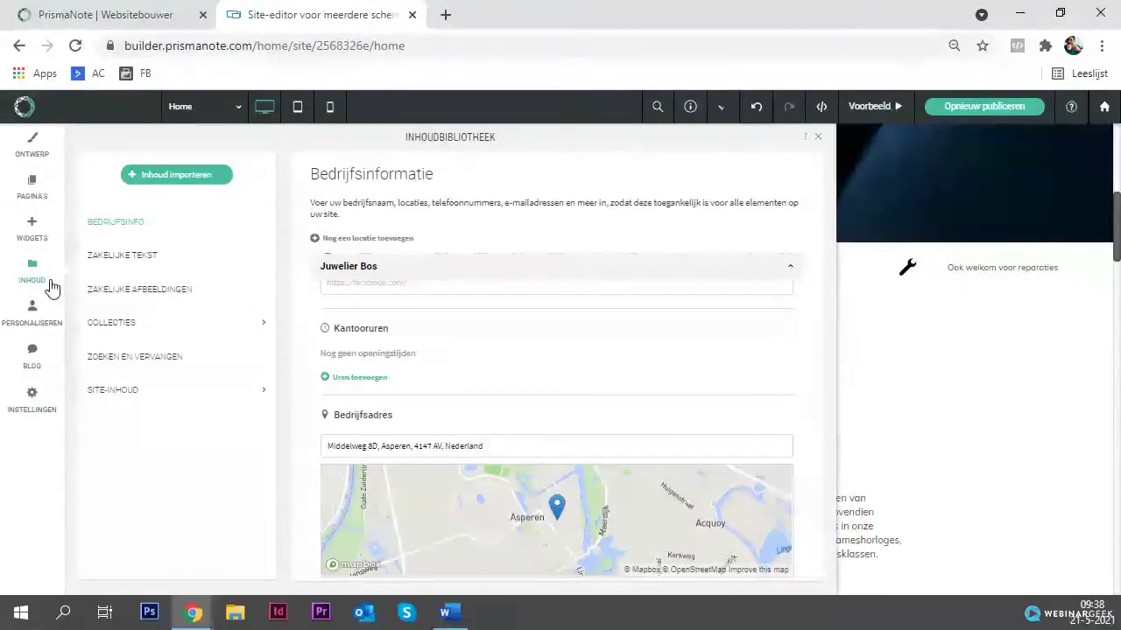
Step: Look through the business text and business images sections, and check the company information down to the address map
{"action": "left_click", "coordinate": [118, 254]}
{"action": "left_click", "coordinate": [124, 287]}
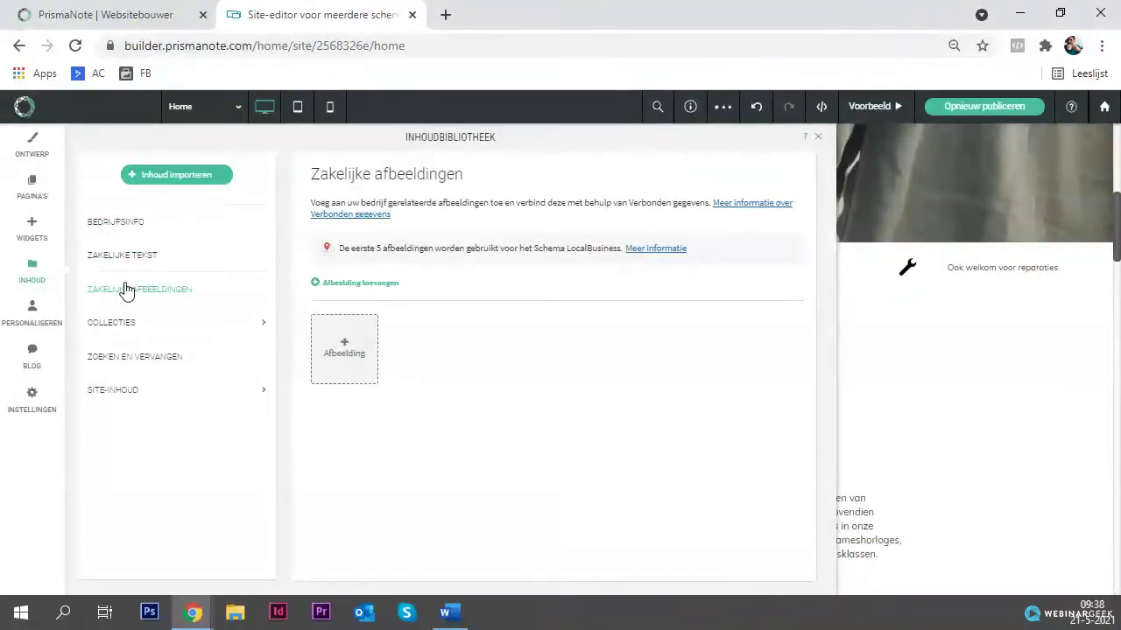
{"action": "left_click", "coordinate": [125, 235]}
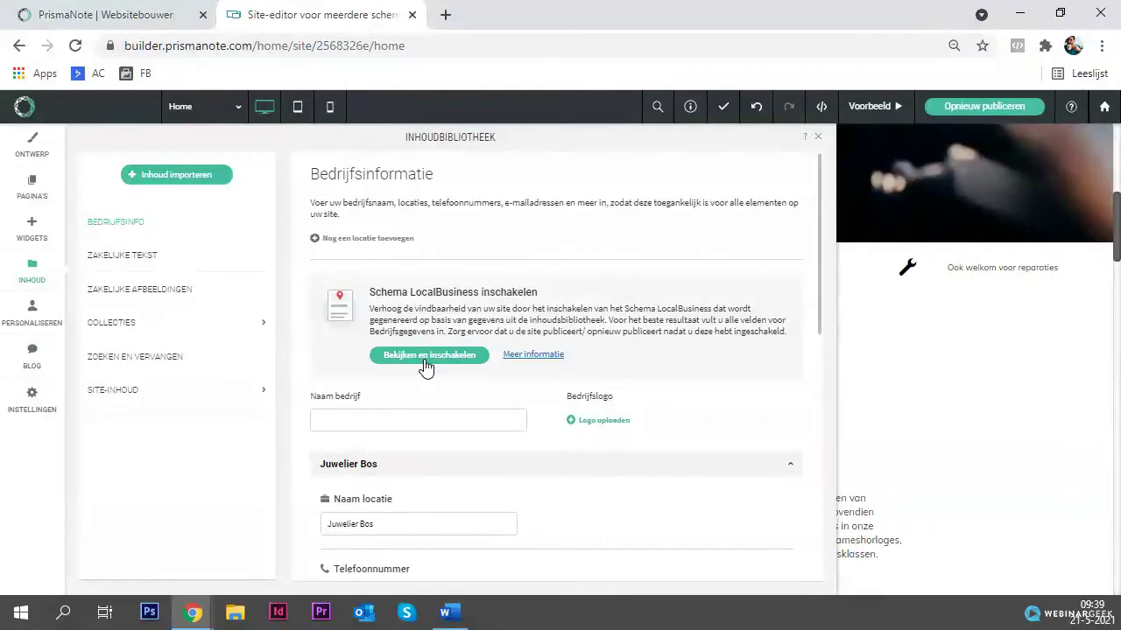
{"action": "scroll", "coordinate": [473, 385], "scroll_direction": "down", "scroll_amount": 5}
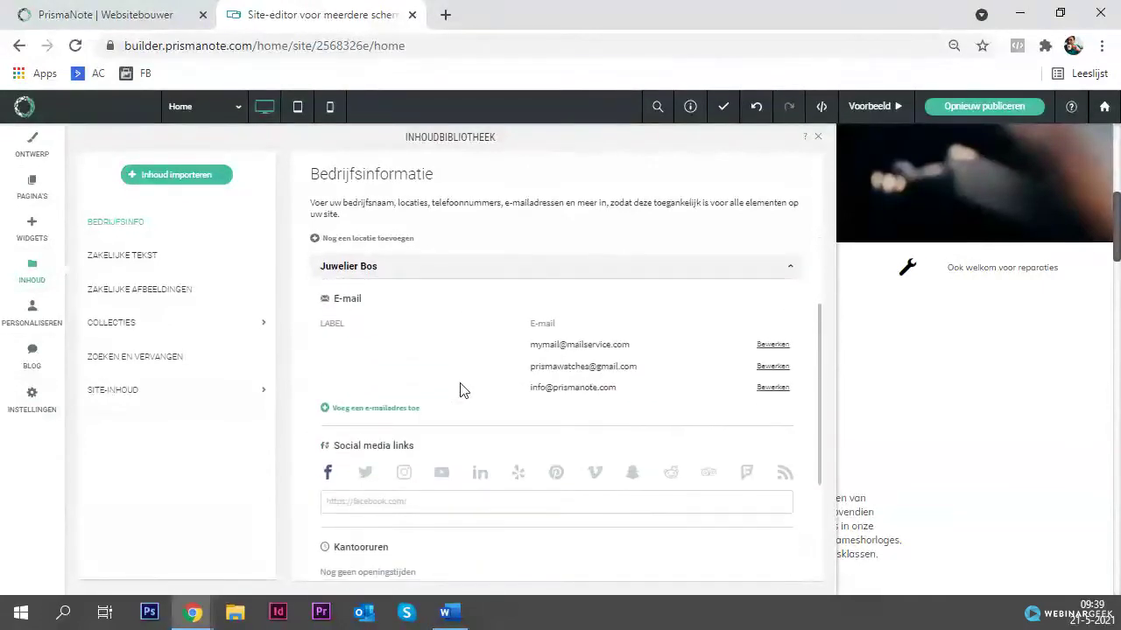
{"action": "scroll", "coordinate": [434, 413], "scroll_direction": "down", "scroll_amount": 4}
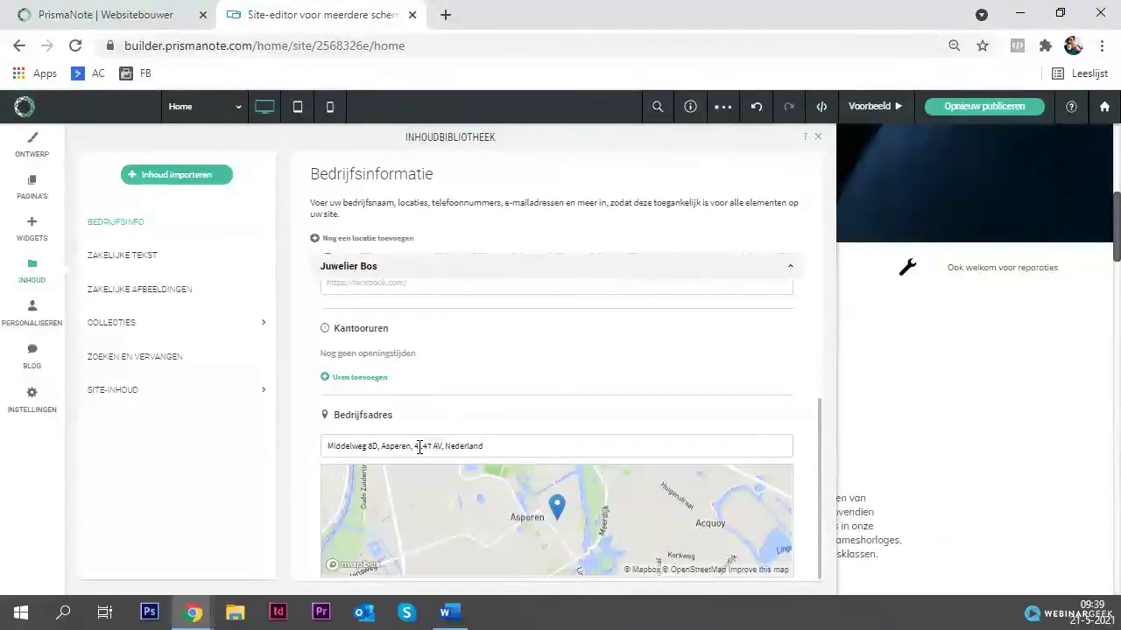
Step: Browse the website personalisation rule templates and look through the Feestdagen en speciale gebeurtenissen rule with its comparable rules
{"action": "left_click", "coordinate": [33, 311]}
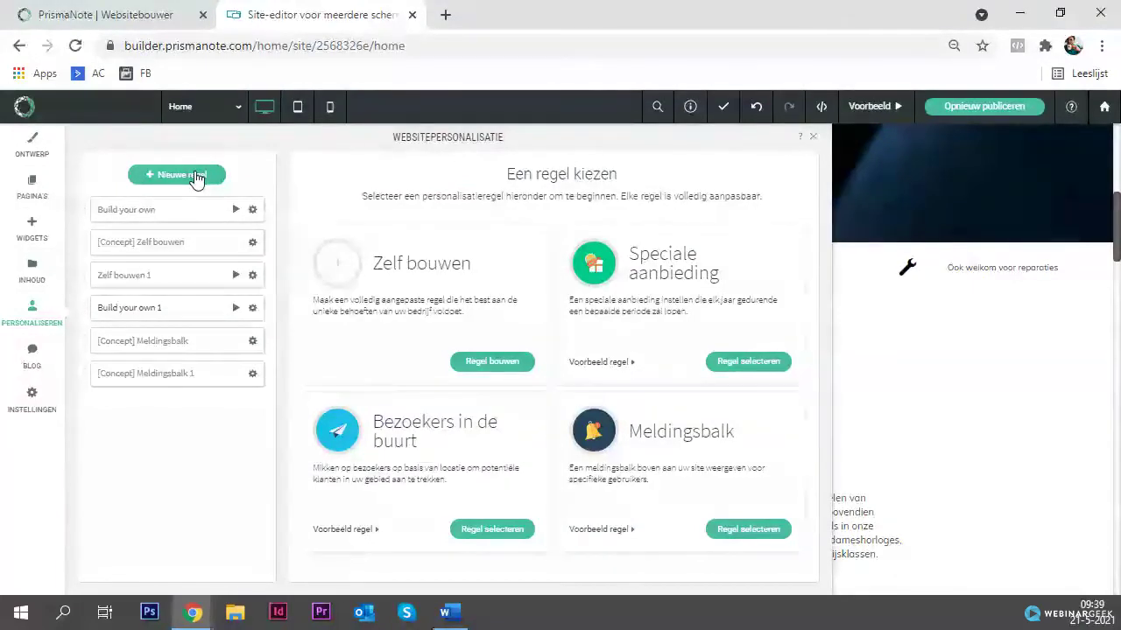
{"action": "scroll", "coordinate": [535, 317], "scroll_direction": "down", "scroll_amount": 4}
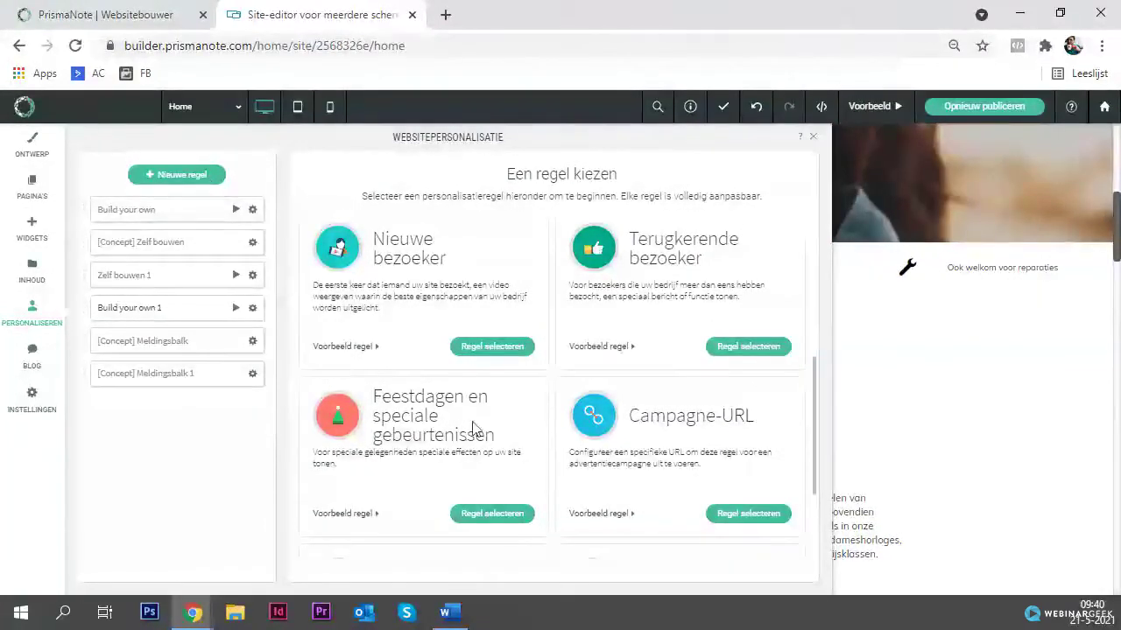
{"action": "left_click", "coordinate": [492, 517]}
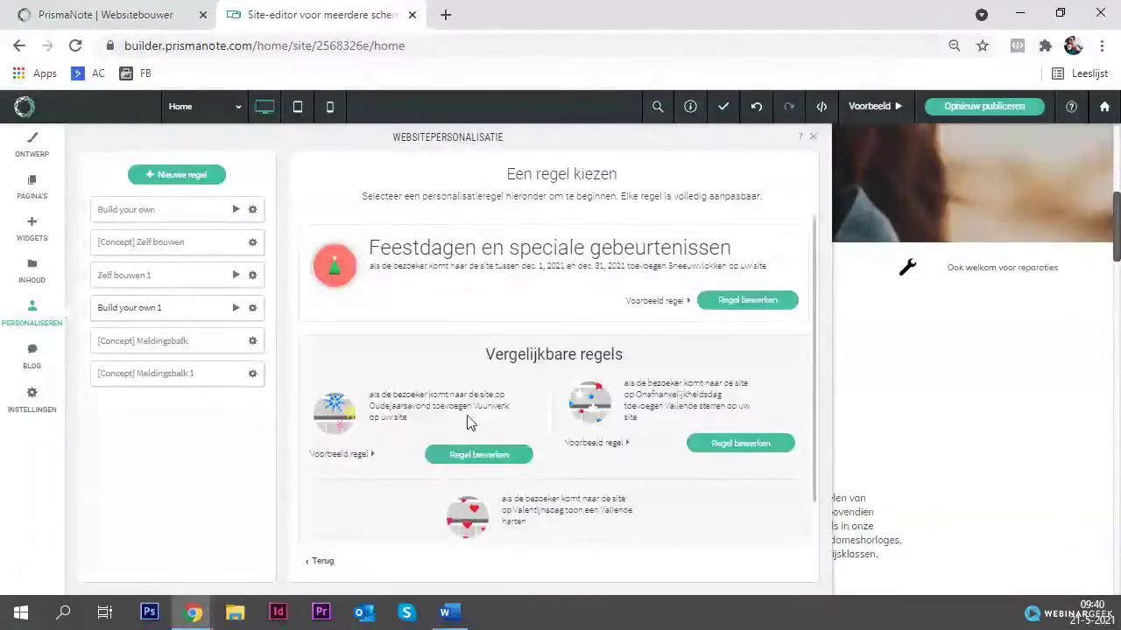
{"action": "scroll", "coordinate": [451, 387], "scroll_direction": "down", "scroll_amount": 1}
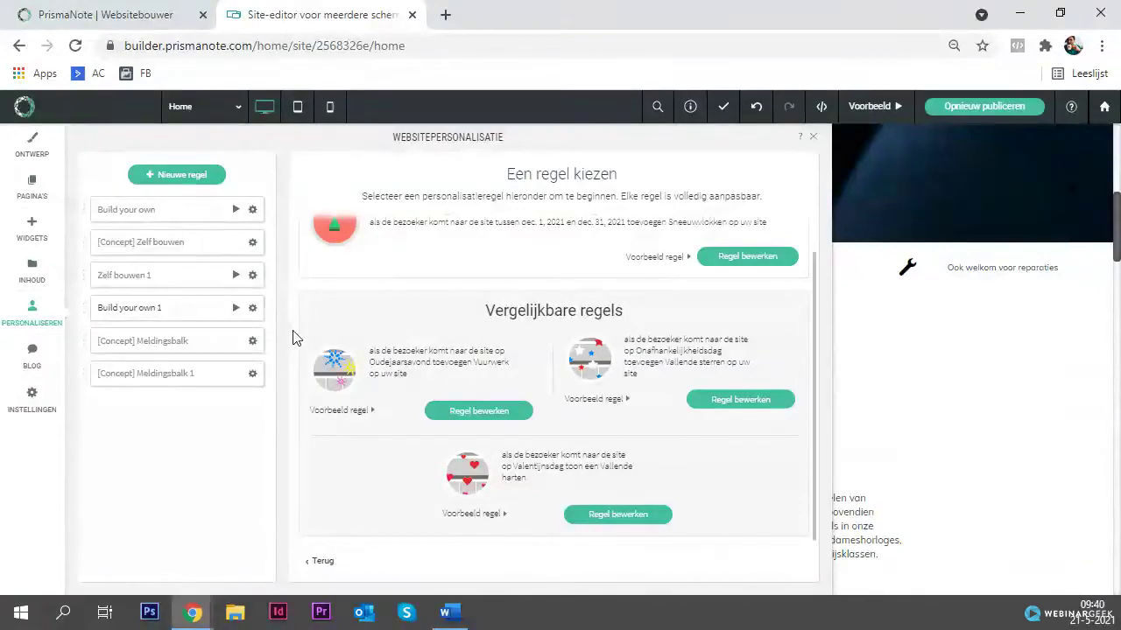
{"action": "scroll", "coordinate": [322, 337], "scroll_direction": "up", "scroll_amount": 1}
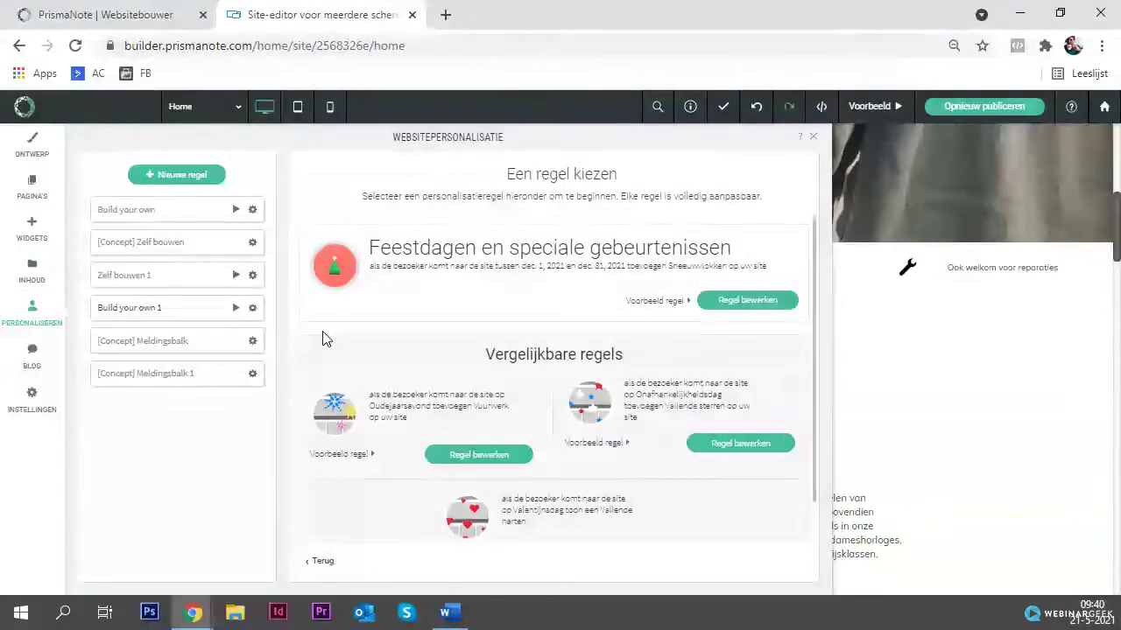
Step: Open the blog management, dismiss the blog welcome introduction and review the list of posts
{"action": "left_click", "coordinate": [45, 360]}
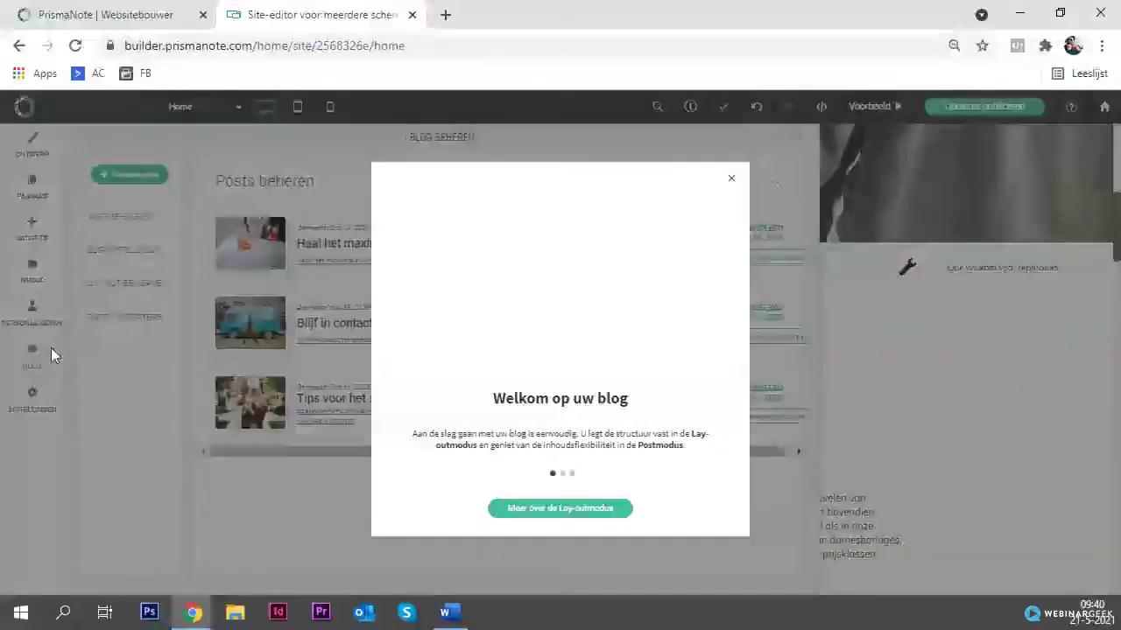
{"action": "left_click", "coordinate": [730, 181]}
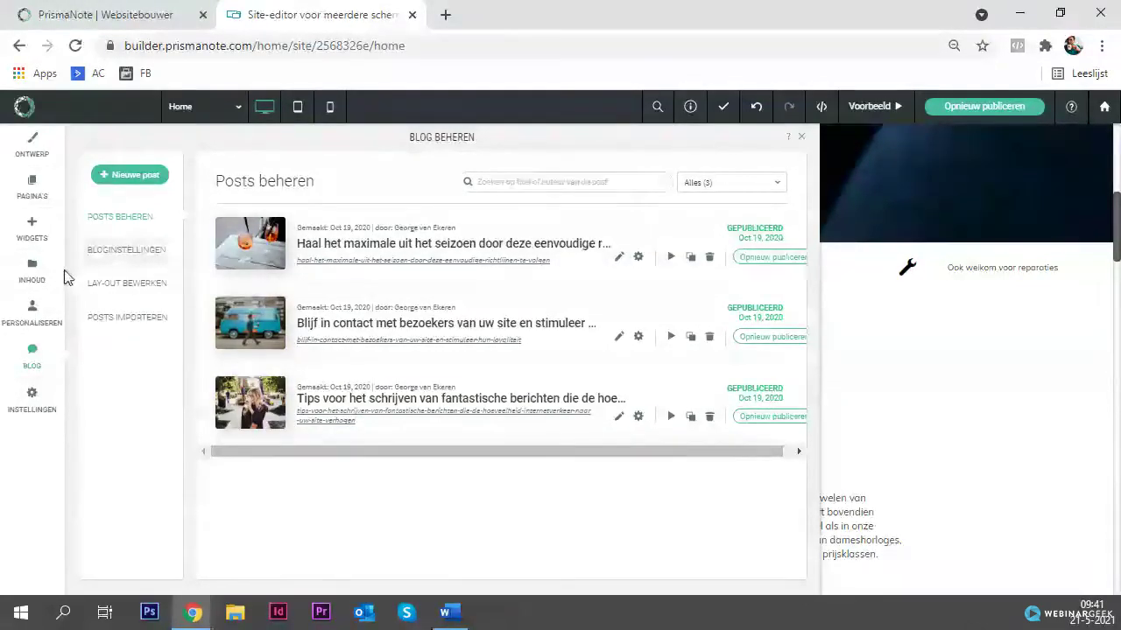
Step: Review the site settings for the site icons, the site URL and the SSL certificate
{"action": "left_click", "coordinate": [38, 399]}
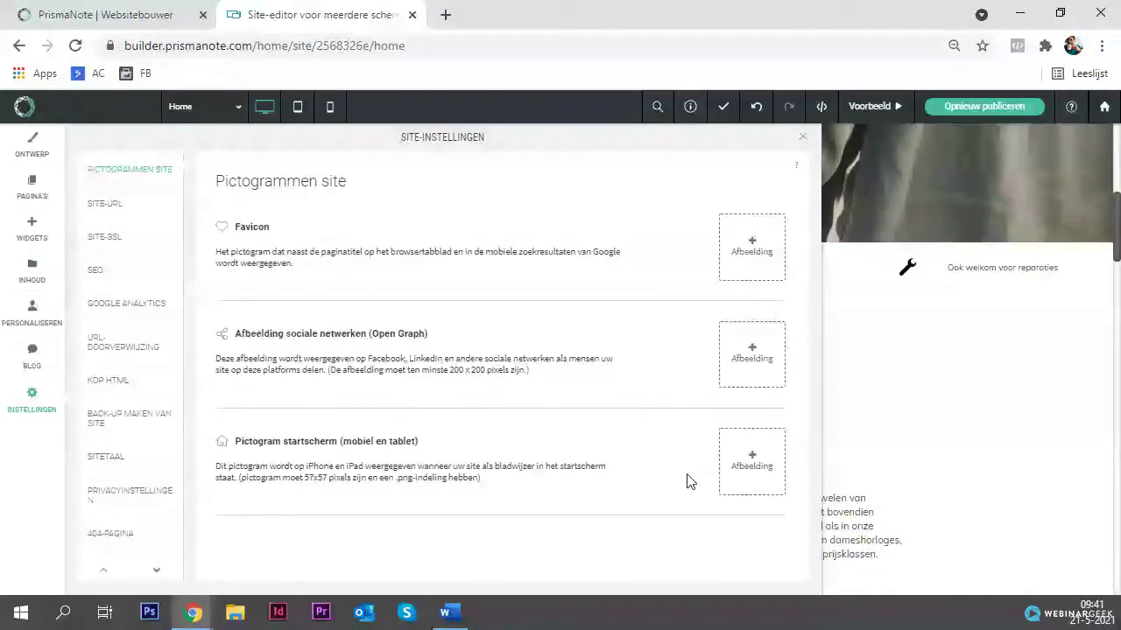
{"action": "left_click", "coordinate": [44, 194]}
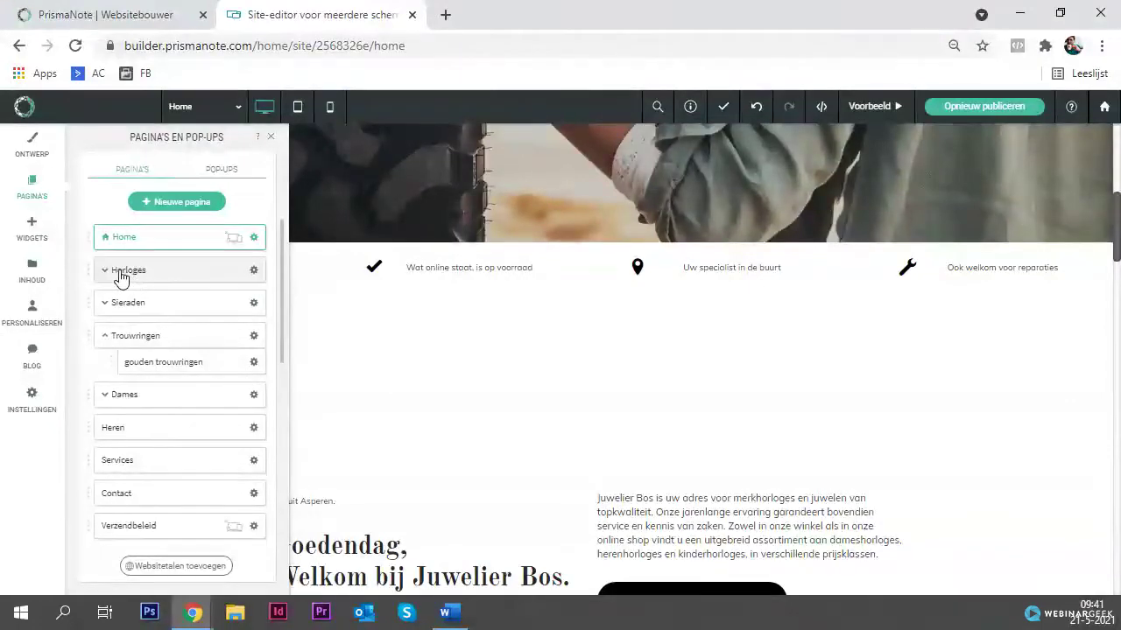
{"action": "left_click", "coordinate": [39, 385]}
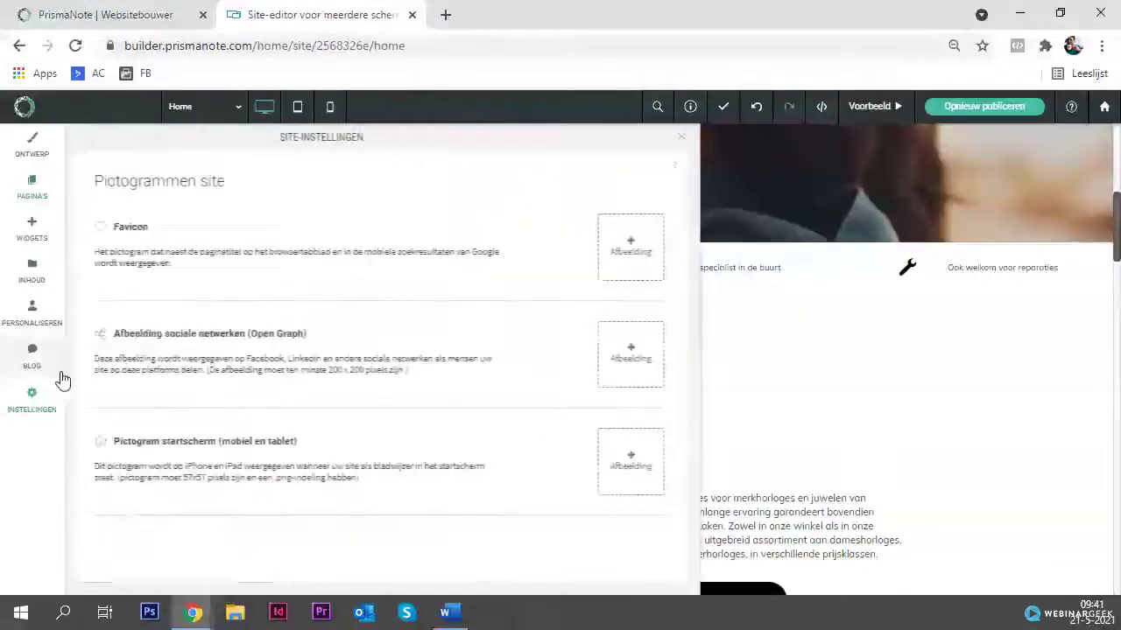
{"action": "left_click", "coordinate": [160, 213]}
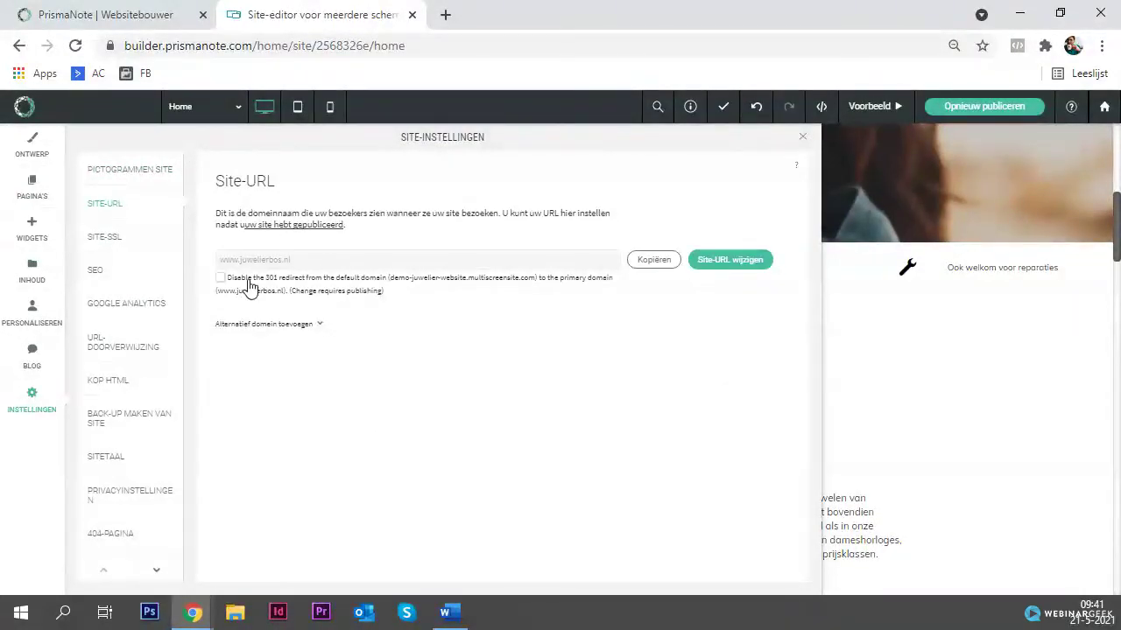
{"action": "left_click", "coordinate": [123, 236]}
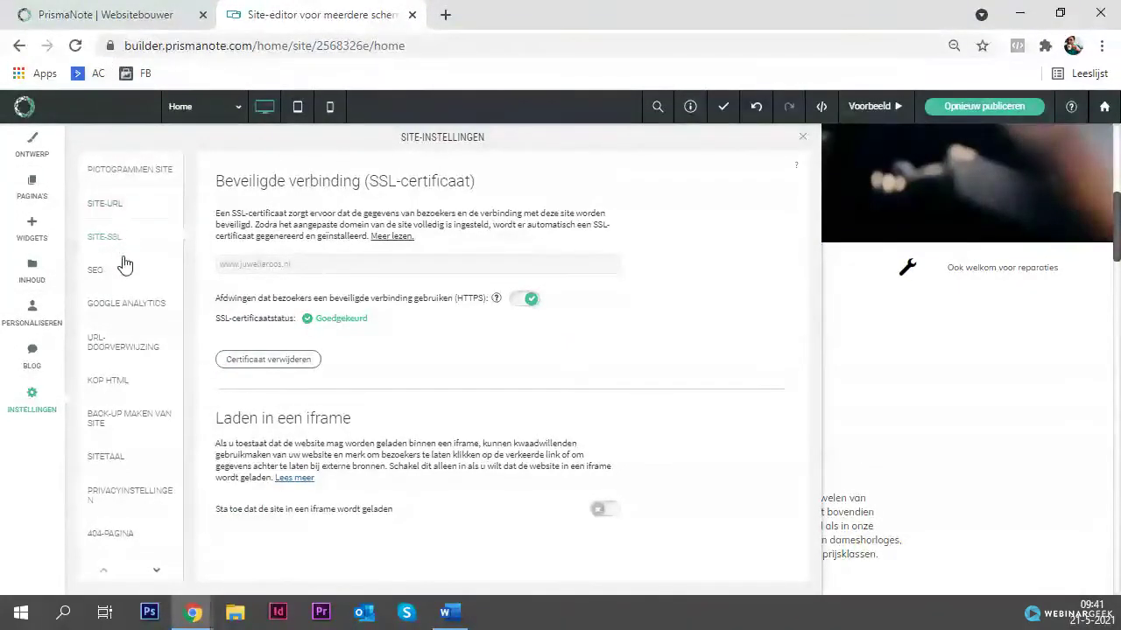
Step: Review the SEO title, description and keyword fields, the Google Analytics setting and the URL redirects
{"action": "left_click", "coordinate": [149, 276]}
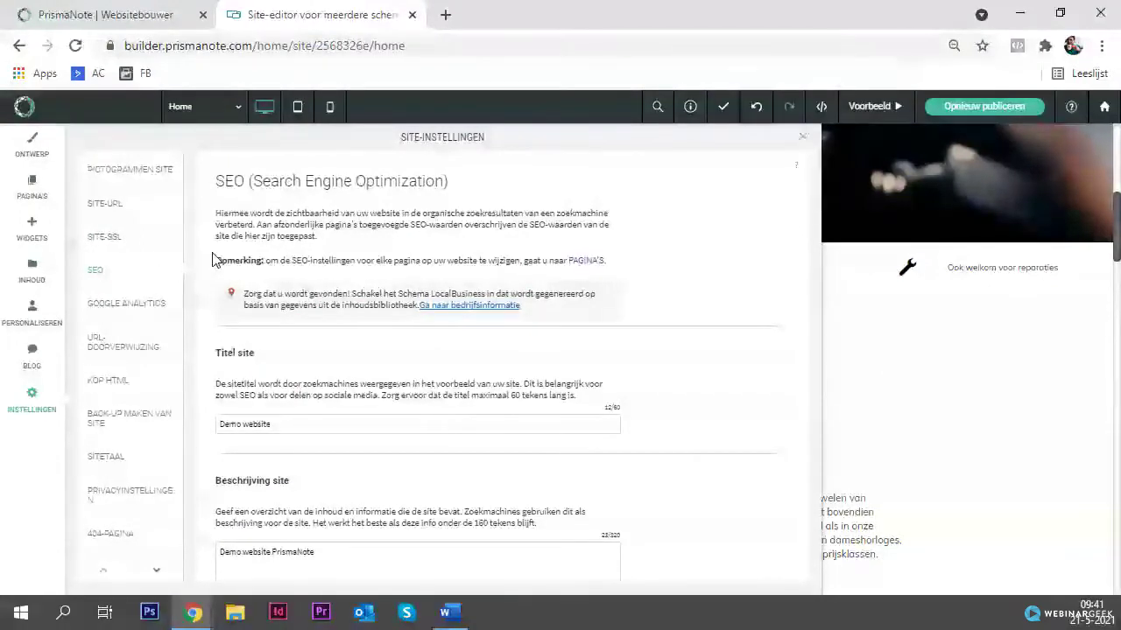
{"action": "scroll", "coordinate": [216, 258], "scroll_direction": "down", "scroll_amount": 3}
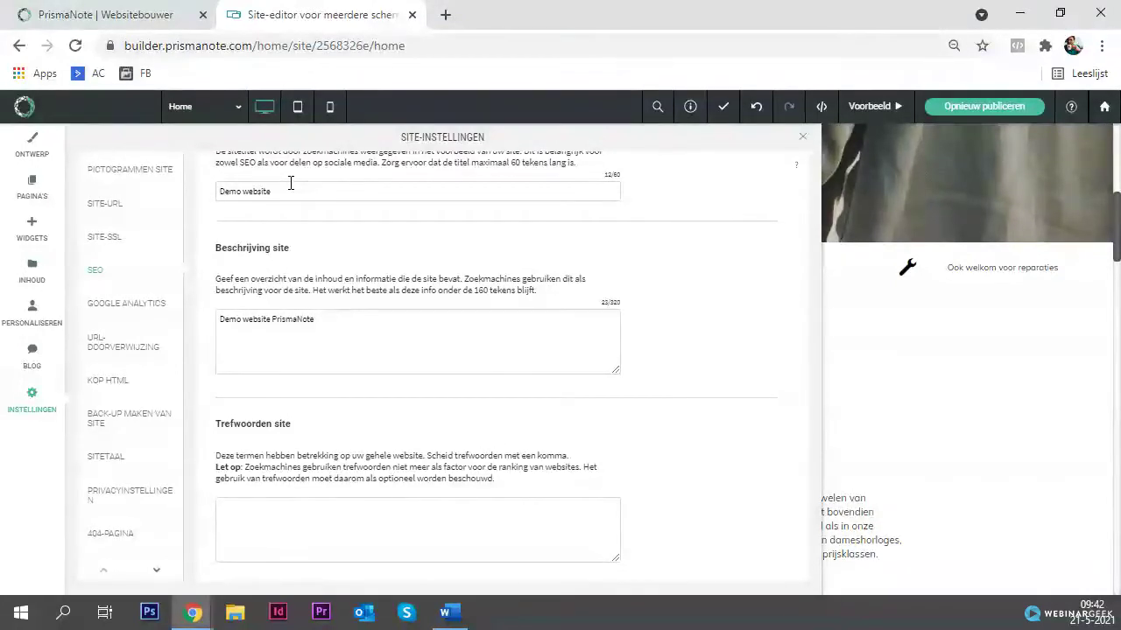
{"action": "left_click", "coordinate": [161, 304]}
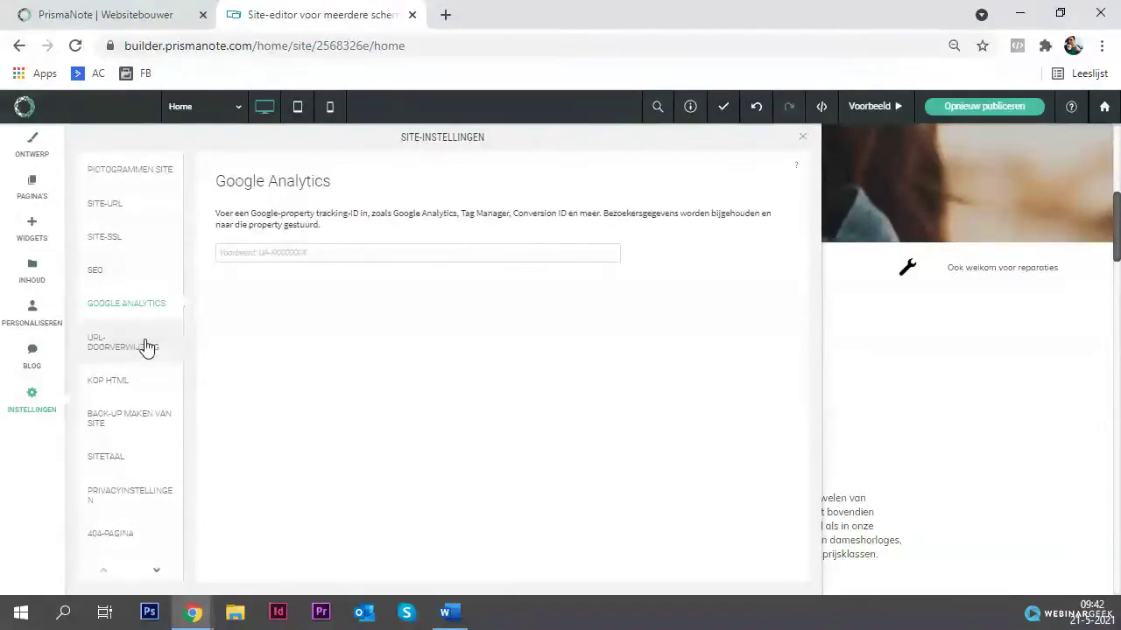
{"action": "left_click", "coordinate": [146, 346]}
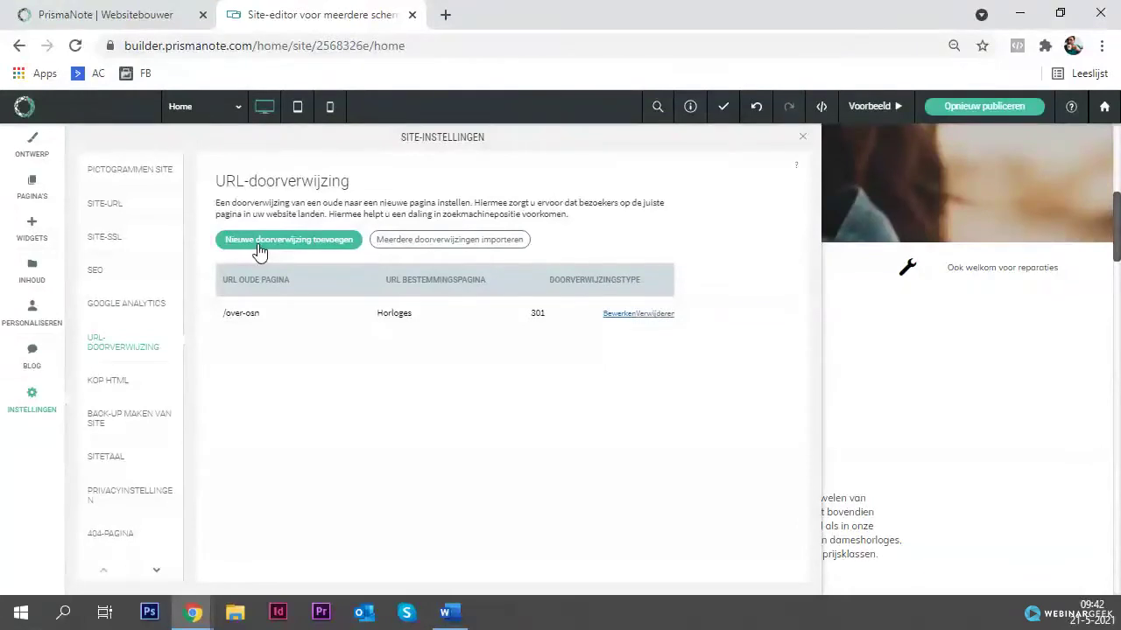
Step: Examine the AJAX page changing option and the Body end HTML and Head HTML code sections in the site settings
{"action": "left_click", "coordinate": [108, 382]}
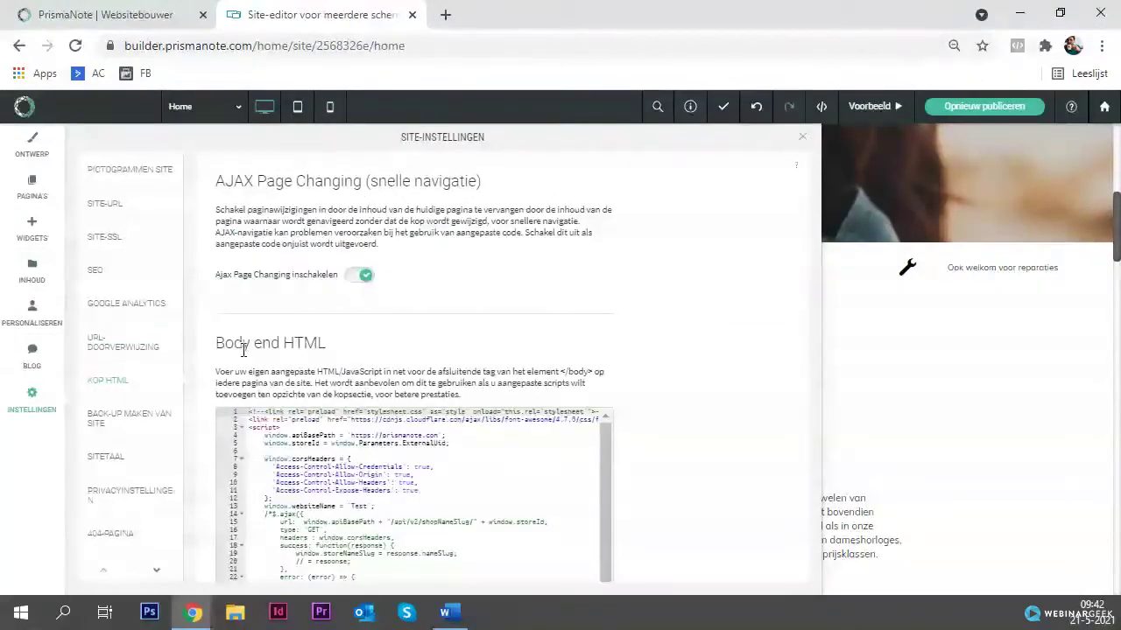
{"action": "scroll", "coordinate": [239, 343], "scroll_direction": "down", "scroll_amount": 1}
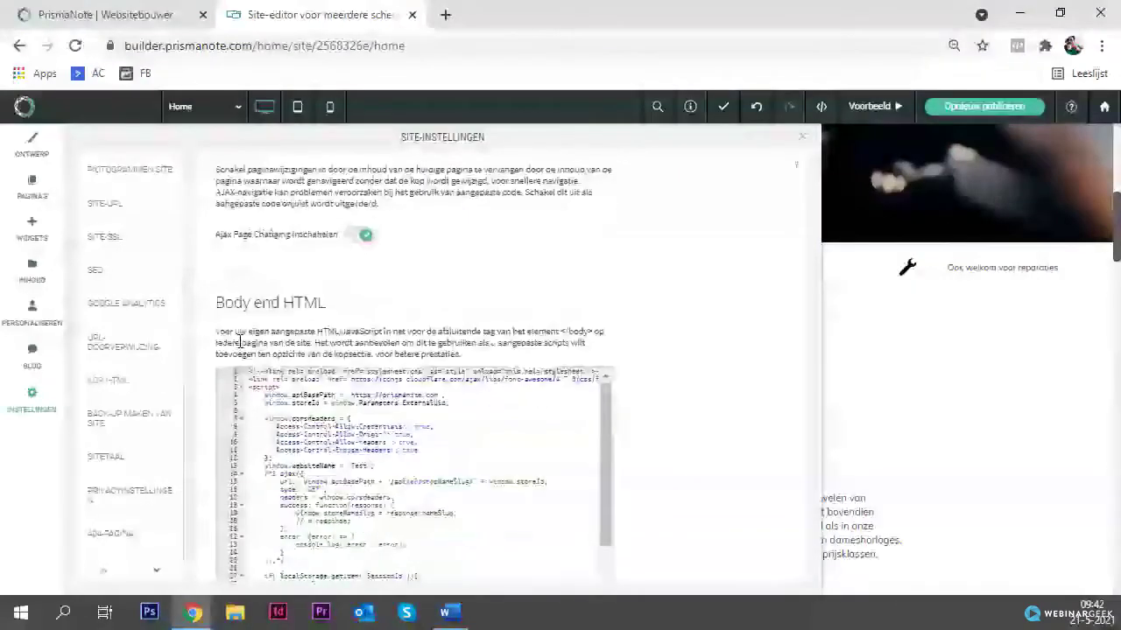
{"action": "scroll", "coordinate": [239, 343], "scroll_direction": "down", "scroll_amount": 10}
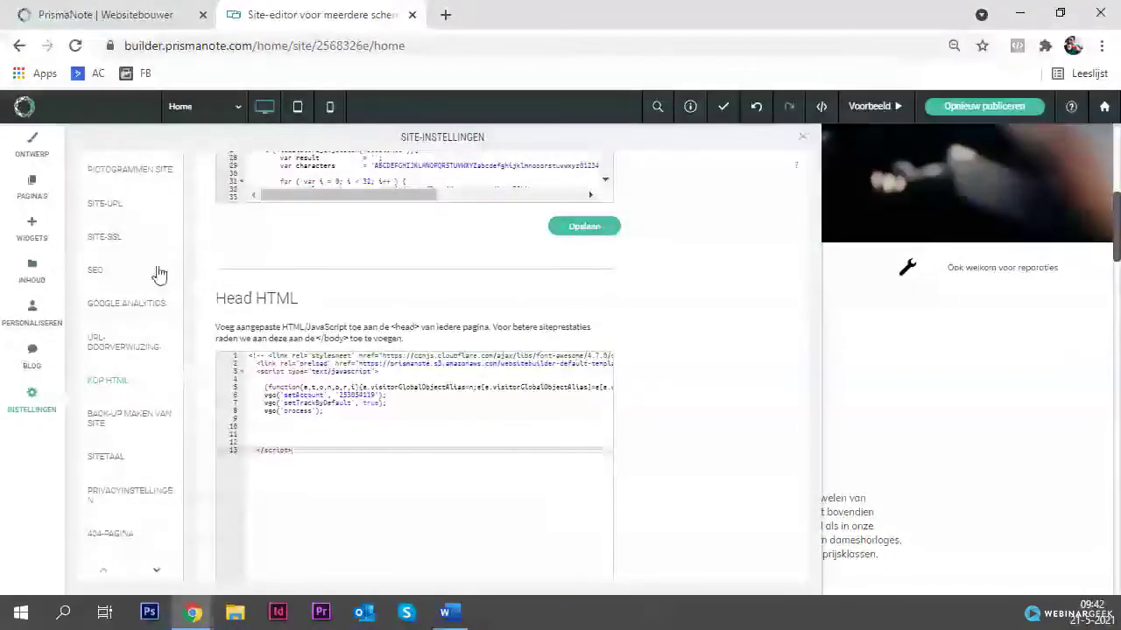
Step: Look through the list of site back-ups and the field for naming a new back-up version
{"action": "left_click", "coordinate": [145, 422]}
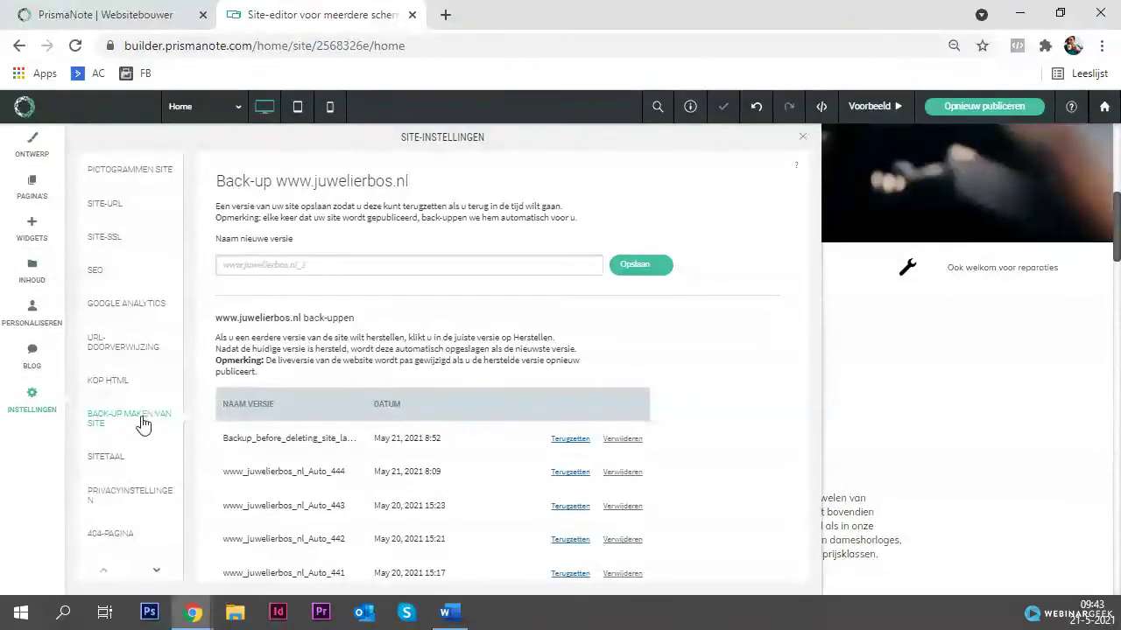
{"action": "scroll", "coordinate": [295, 381], "scroll_direction": "down", "scroll_amount": 2}
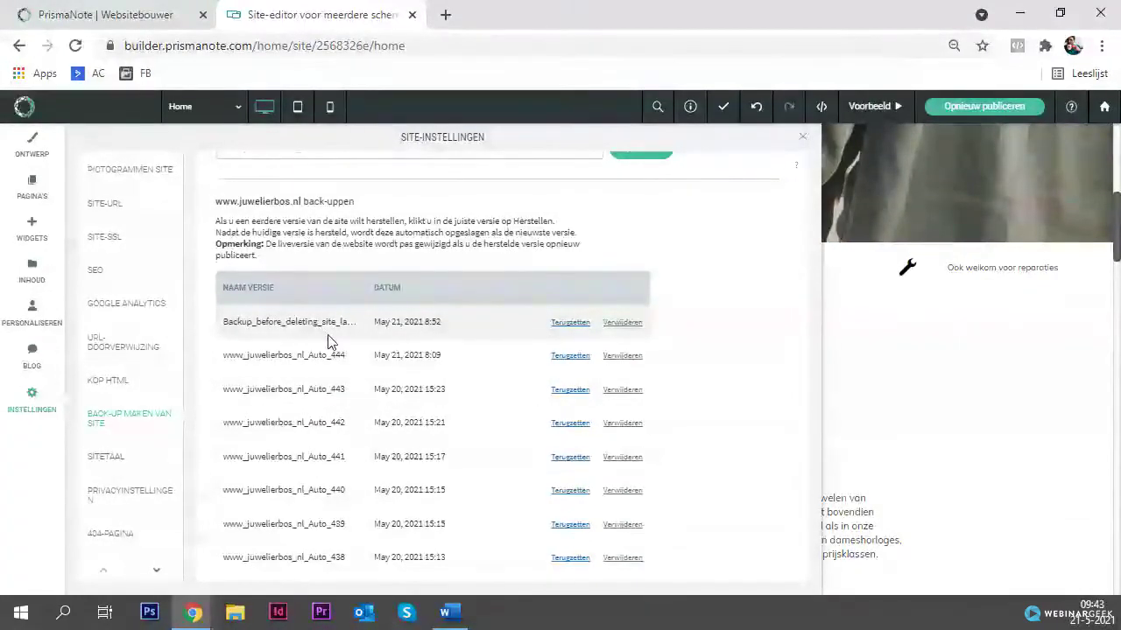
{"action": "scroll", "coordinate": [341, 328], "scroll_direction": "down", "scroll_amount": 2}
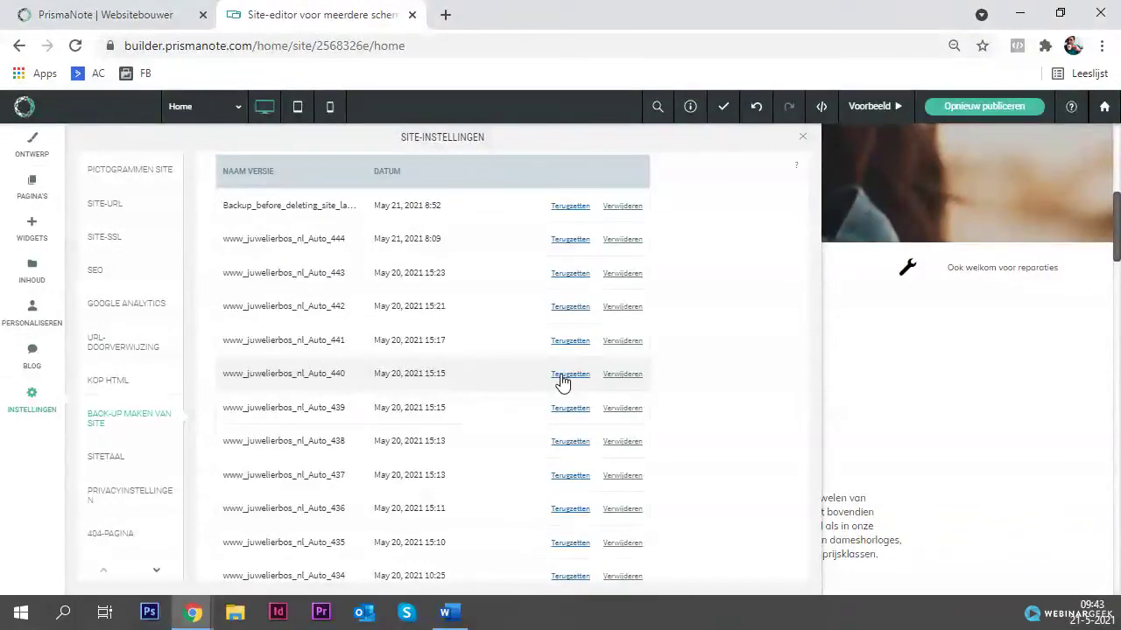
{"action": "scroll", "coordinate": [397, 306], "scroll_direction": "up", "scroll_amount": 2}
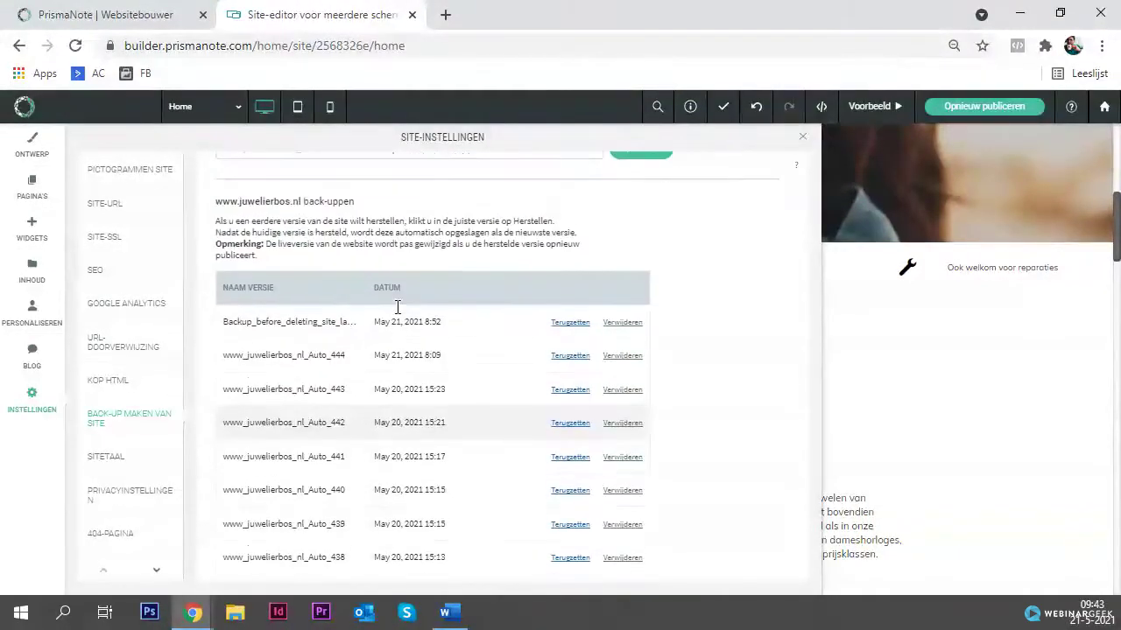
{"action": "scroll", "coordinate": [396, 307], "scroll_direction": "up", "scroll_amount": 2}
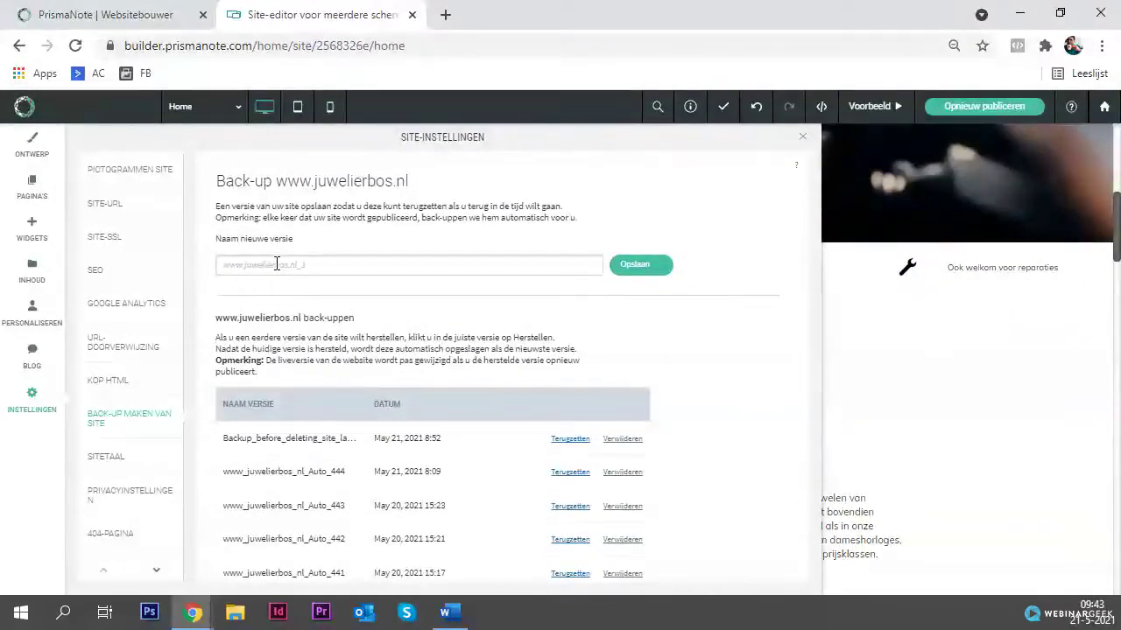
{"action": "left_click", "coordinate": [277, 264]}
Step: Check the site language setting and look through the lower part of the site's page list
{"action": "left_click", "coordinate": [114, 466]}
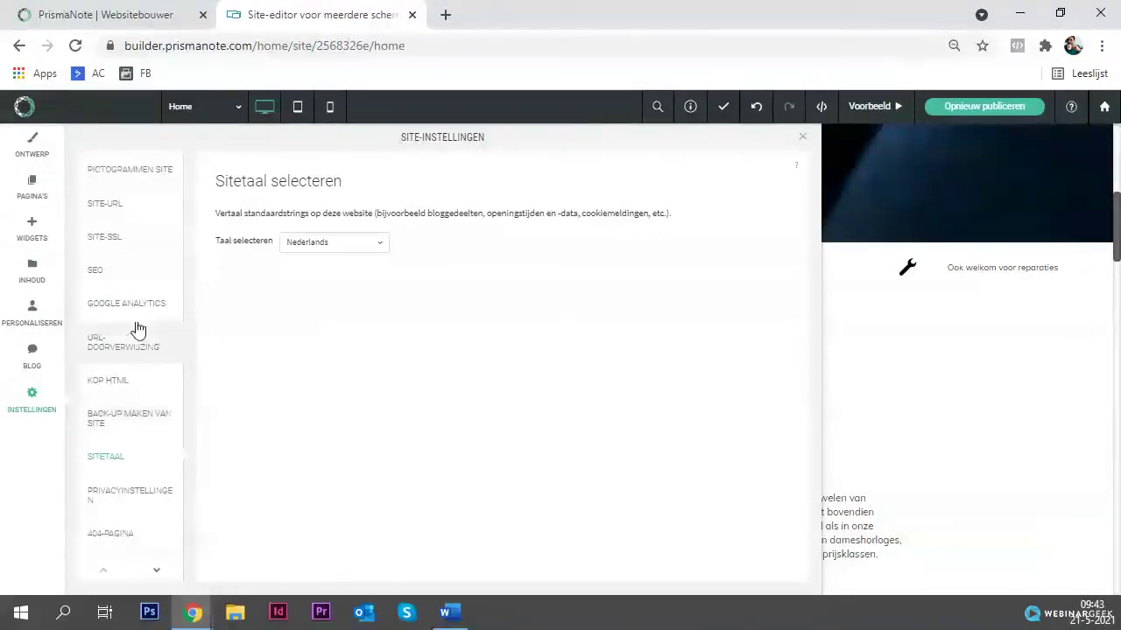
{"action": "left_click", "coordinate": [32, 188]}
{"action": "scroll", "coordinate": [137, 271], "scroll_direction": "down", "scroll_amount": 5}
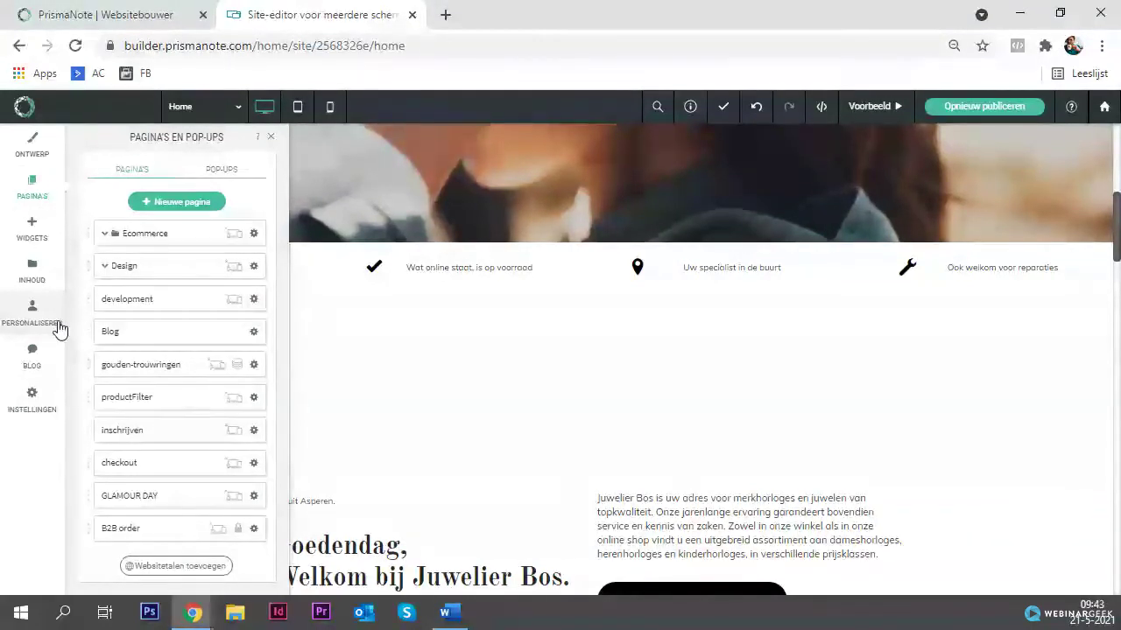
Step: Return to the site settings and review the privacy page, cookie notice and 404 page options
{"action": "left_click", "coordinate": [39, 397]}
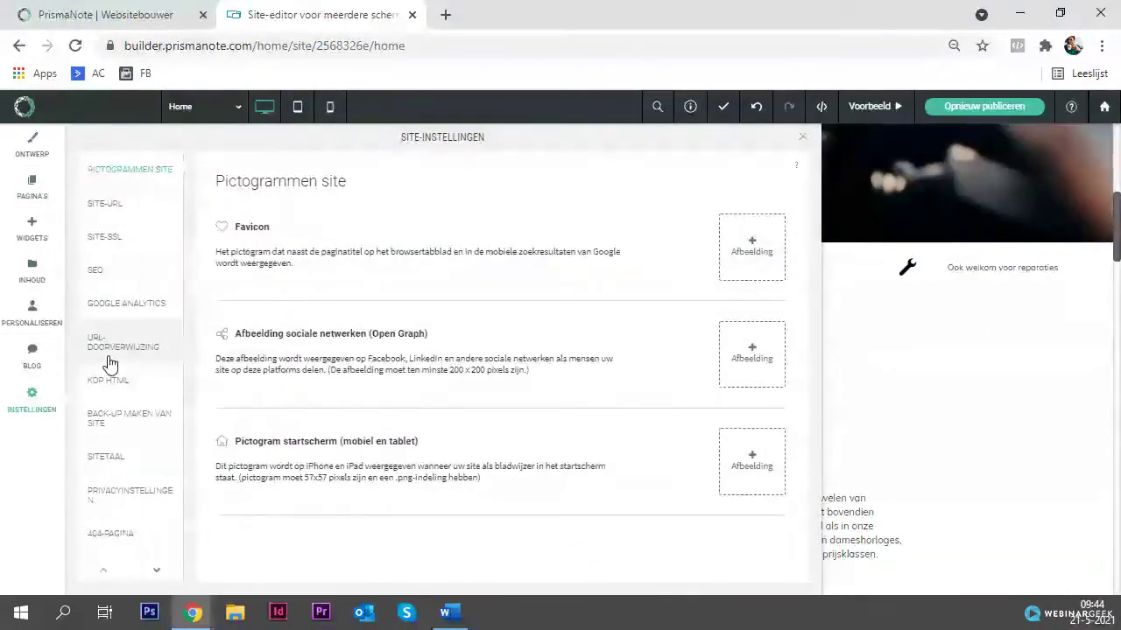
{"action": "left_click", "coordinate": [119, 496]}
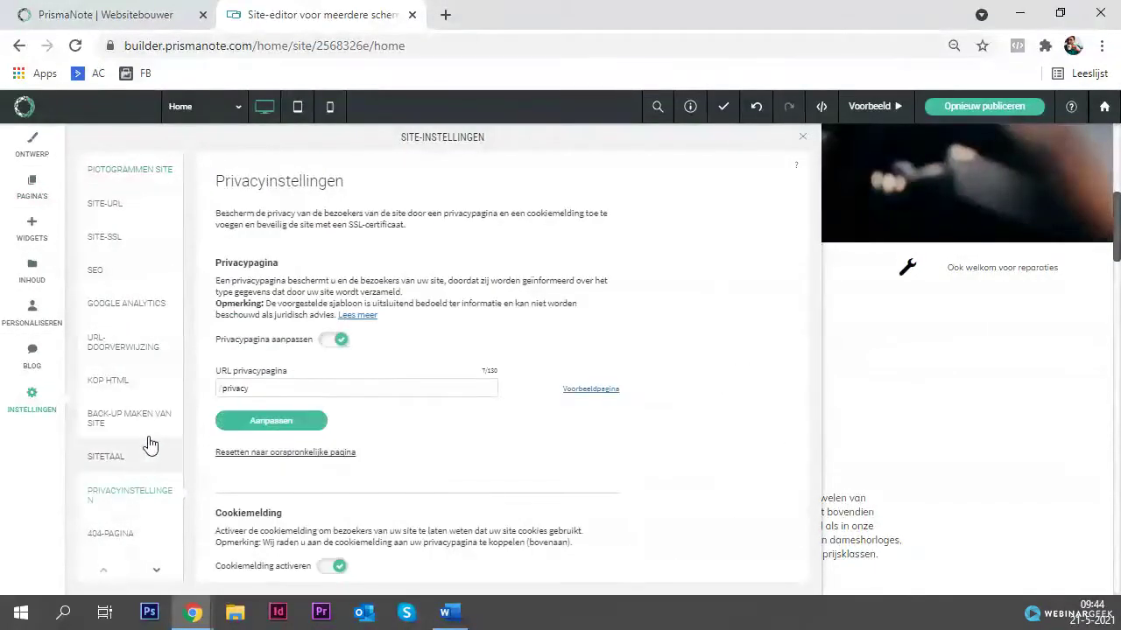
{"action": "scroll", "coordinate": [225, 350], "scroll_direction": "down", "scroll_amount": 3}
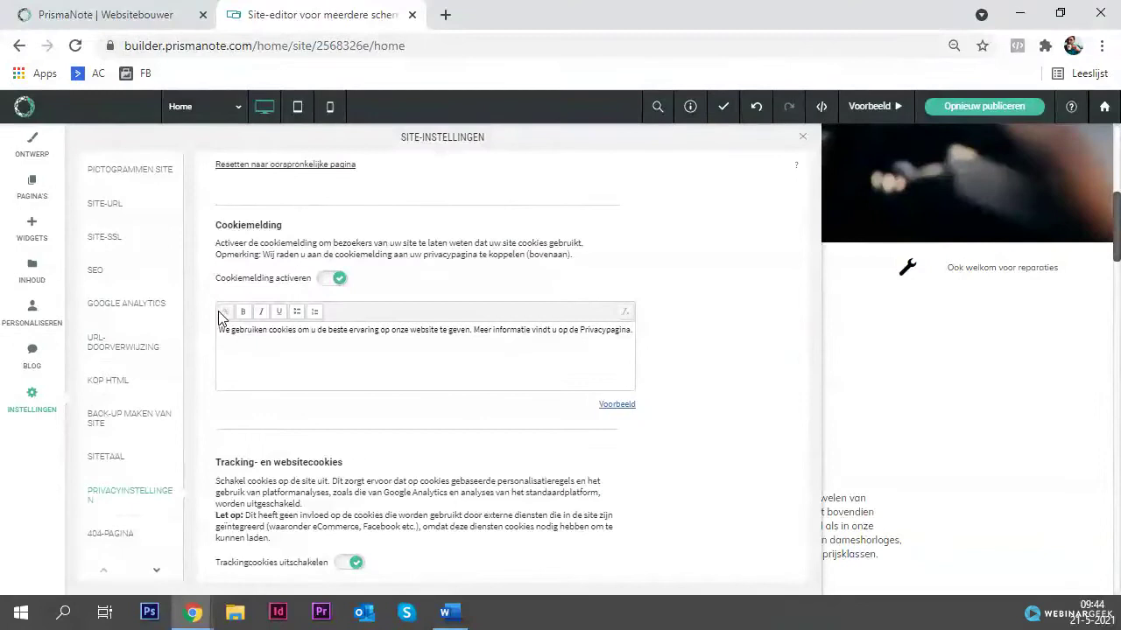
{"action": "left_click", "coordinate": [134, 545]}
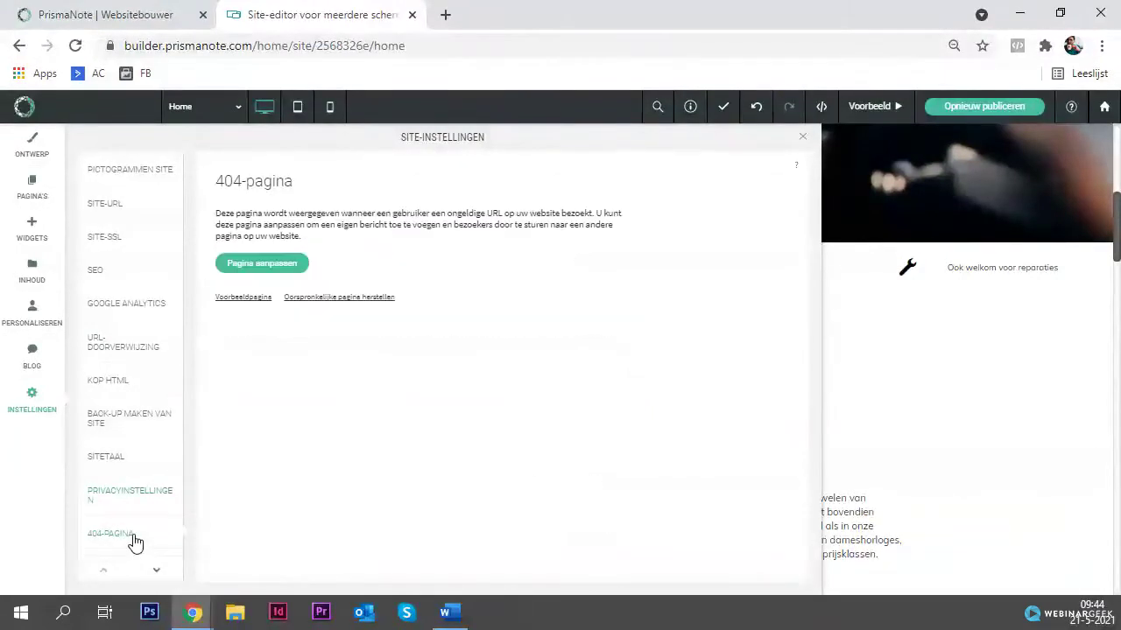
Step: Review the Progressive Web App settings, including its name, short name, icon and splash screen background colour
{"action": "left_click", "coordinate": [155, 575]}
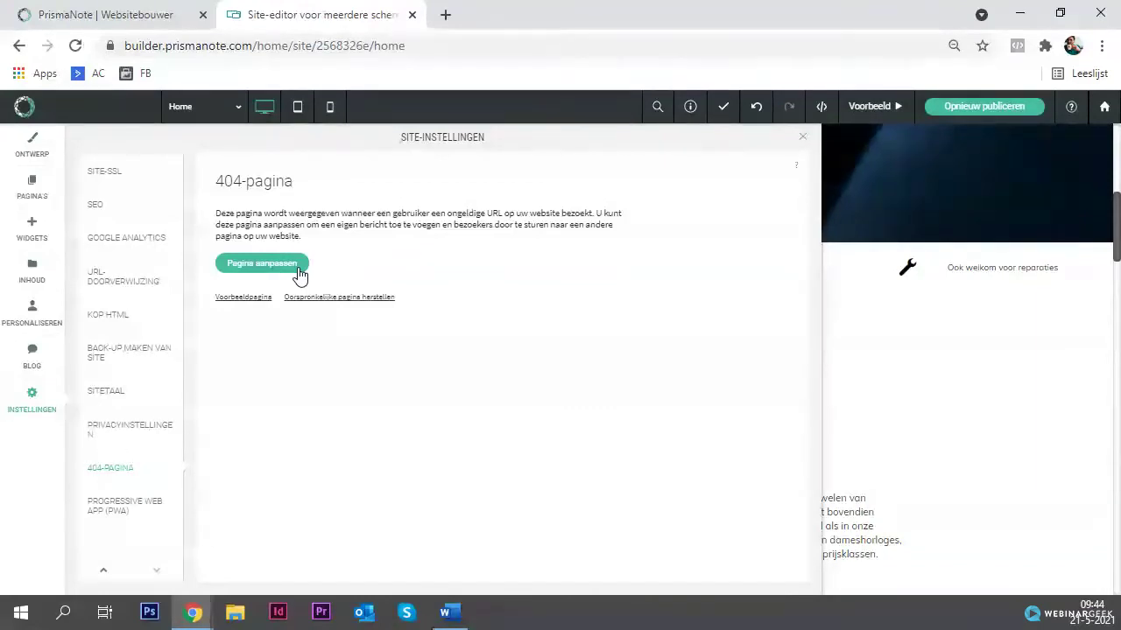
{"action": "left_click", "coordinate": [119, 508]}
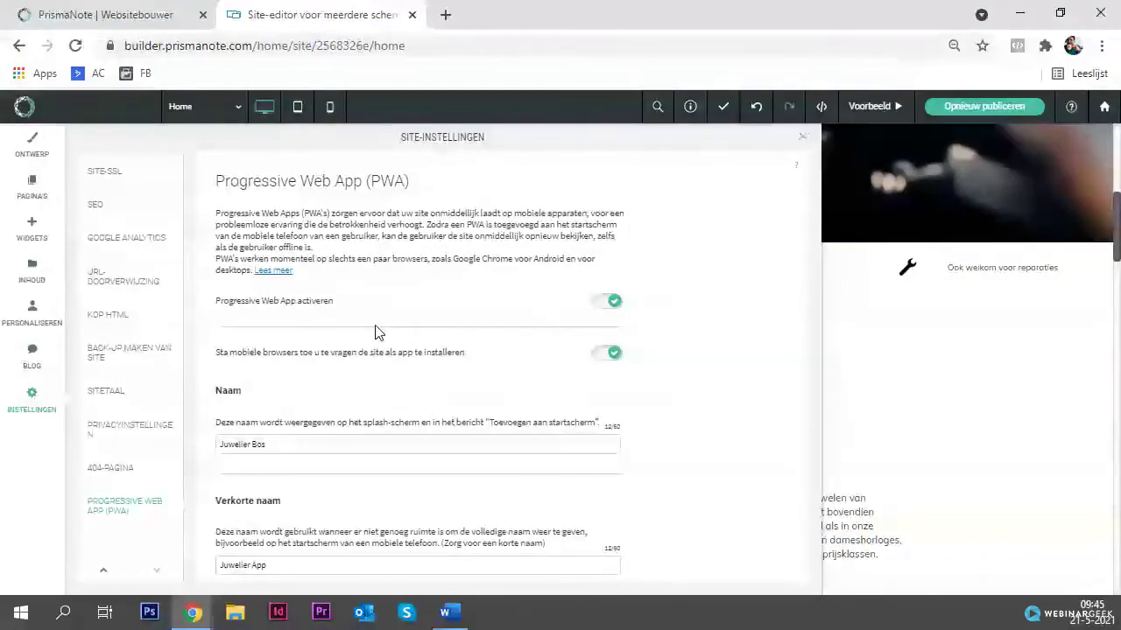
{"action": "scroll", "coordinate": [289, 287], "scroll_direction": "down", "scroll_amount": 3}
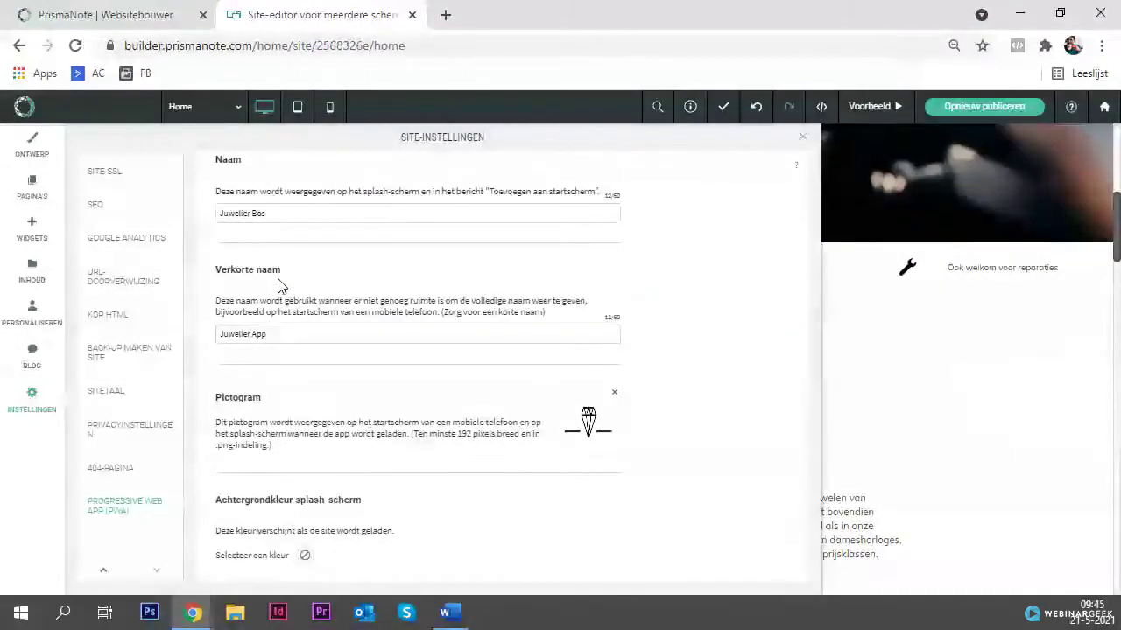
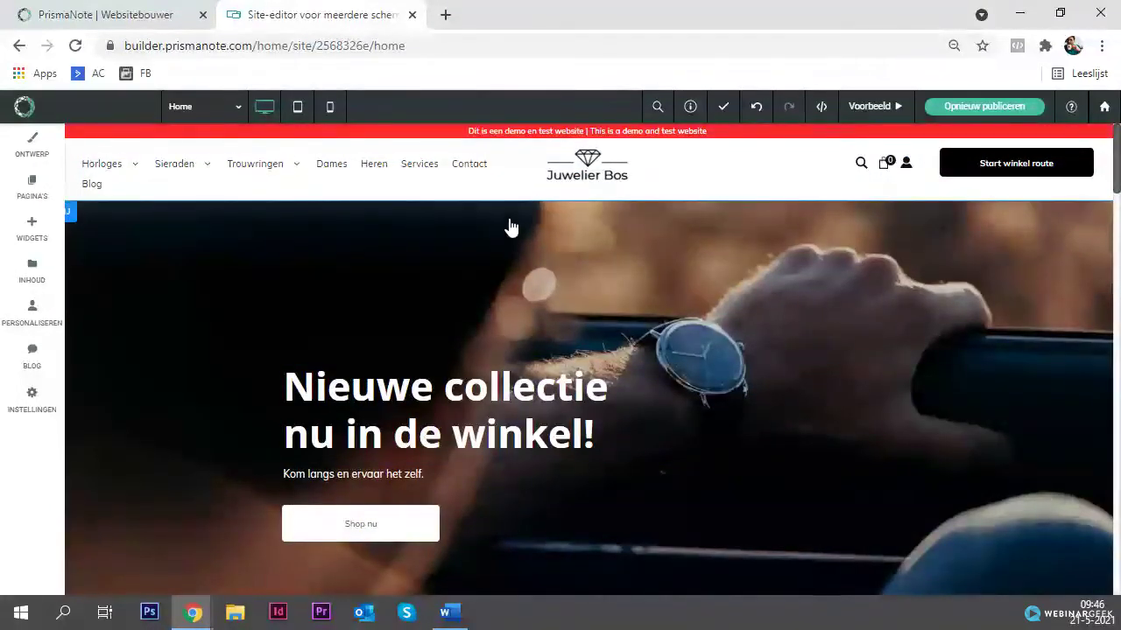
{"action": "scroll", "coordinate": [464, 228], "scroll_direction": "down", "scroll_amount": 3}
{"action": "scroll", "coordinate": [263, 202], "scroll_direction": "up", "scroll_amount": 3}
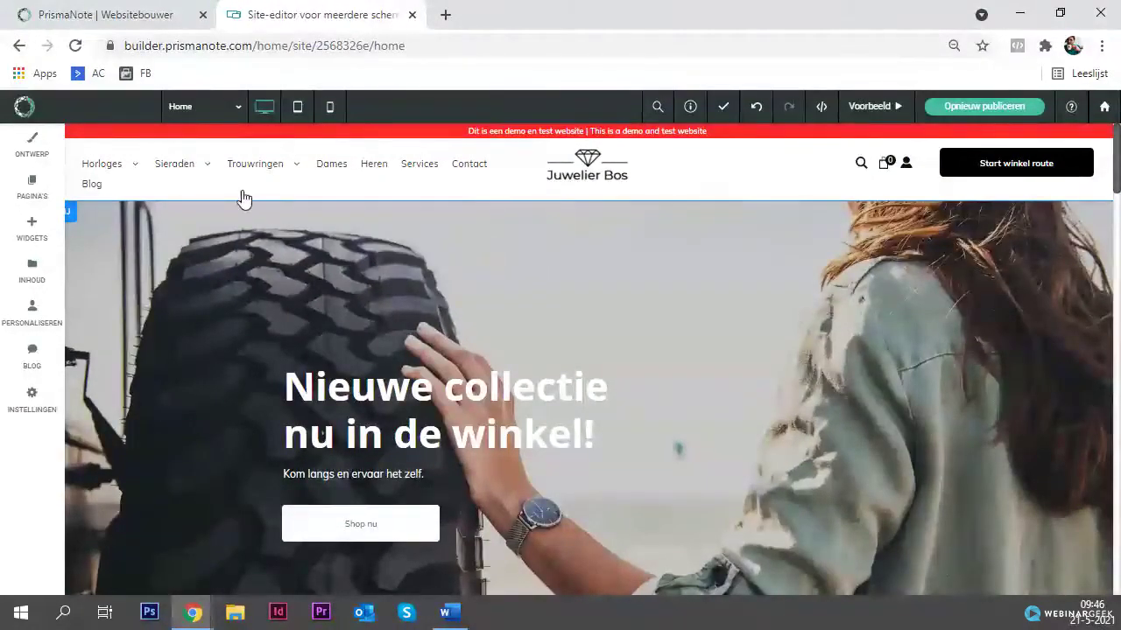
Step: Switch to the Horloges page to view it and return to the Home page
{"action": "left_click", "coordinate": [205, 102]}
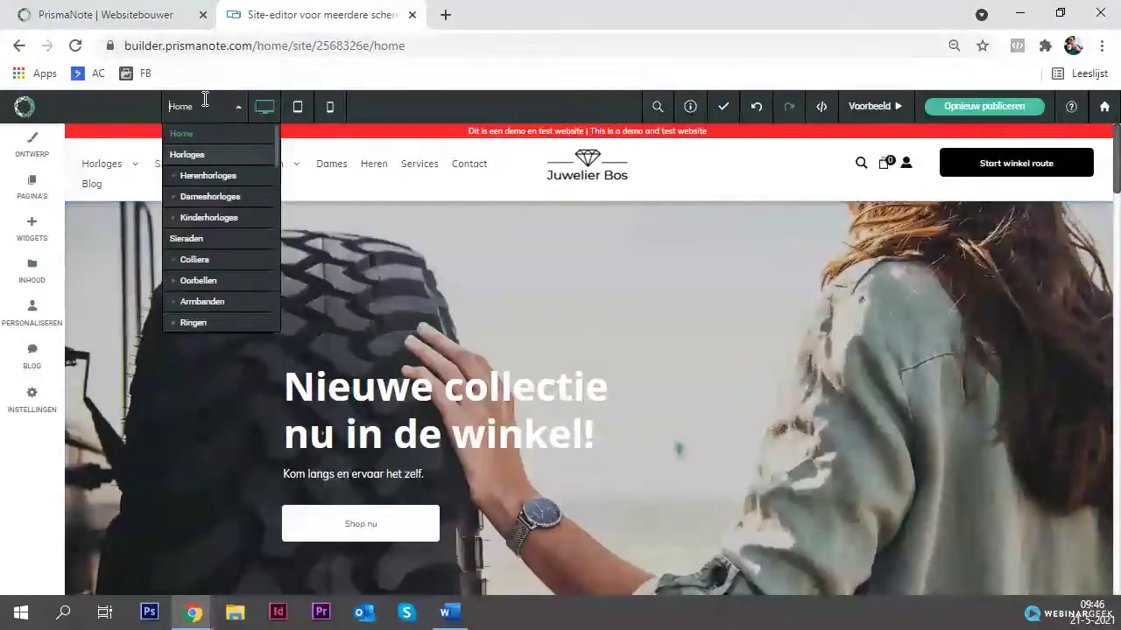
{"action": "left_click", "coordinate": [208, 156]}
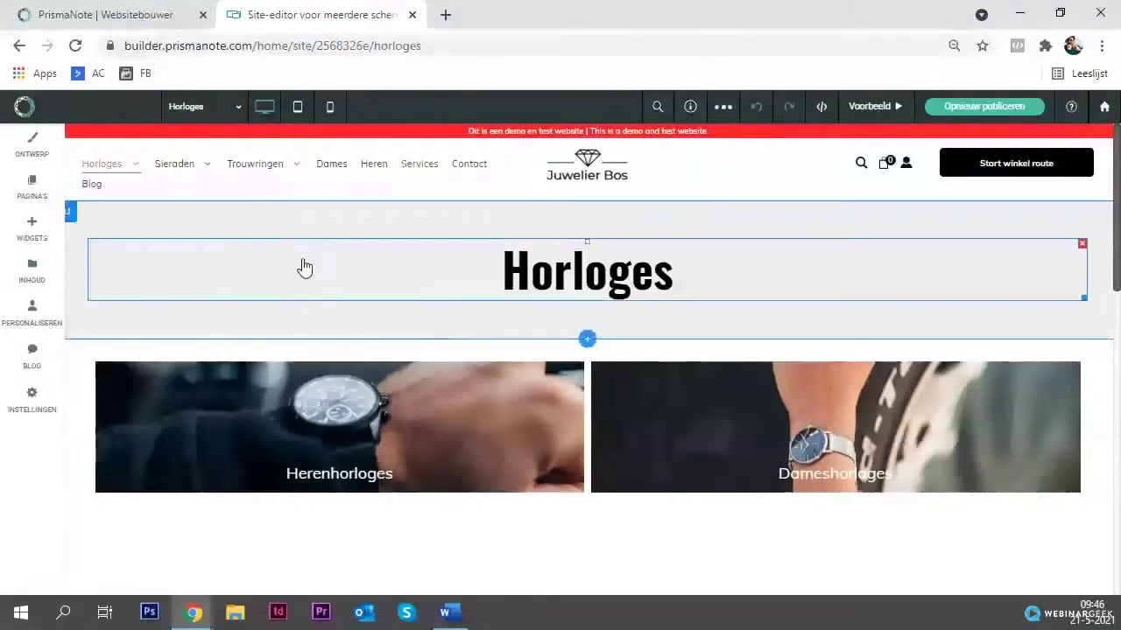
{"action": "left_click", "coordinate": [229, 106]}
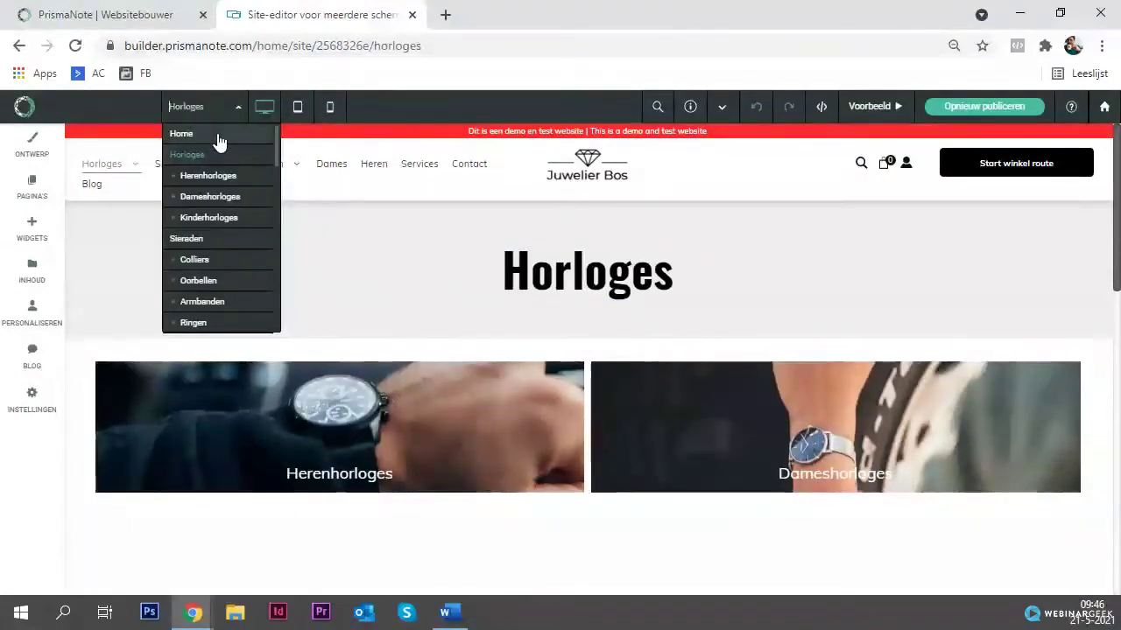
{"action": "left_click", "coordinate": [218, 136]}
Step: Look through the Home page's sections down to the footer and return to its header
{"action": "scroll", "coordinate": [484, 250], "scroll_direction": "down", "scroll_amount": 5}
{"action": "scroll", "coordinate": [484, 249], "scroll_direction": "down", "scroll_amount": 15}
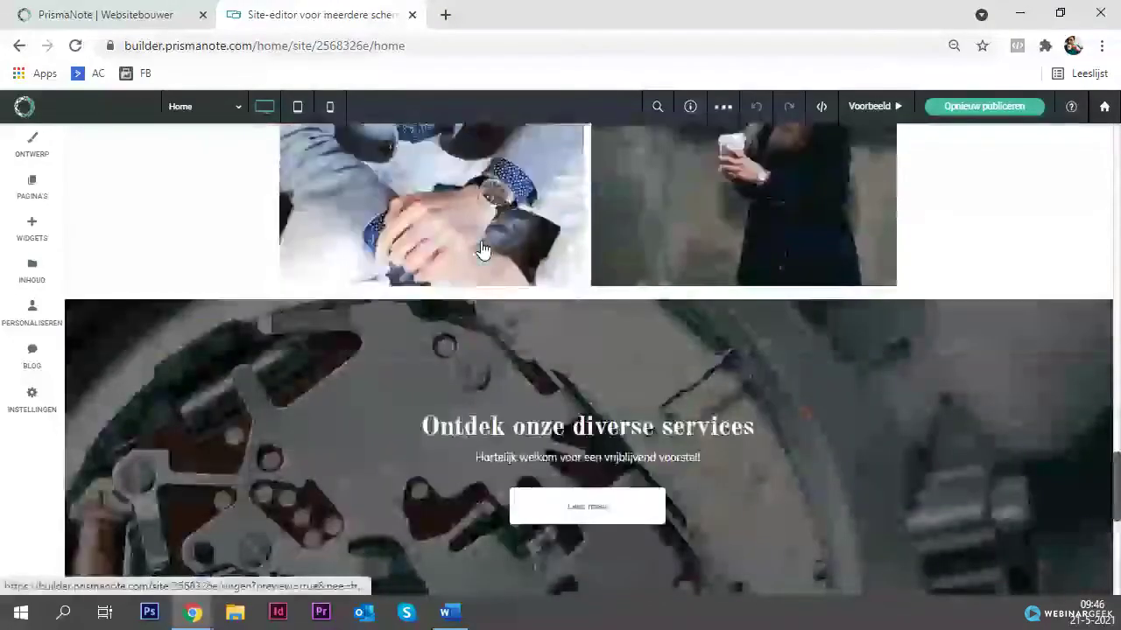
{"action": "scroll", "coordinate": [483, 249], "scroll_direction": "down", "scroll_amount": 5}
{"action": "scroll", "coordinate": [569, 210], "scroll_direction": "up", "scroll_amount": 2}
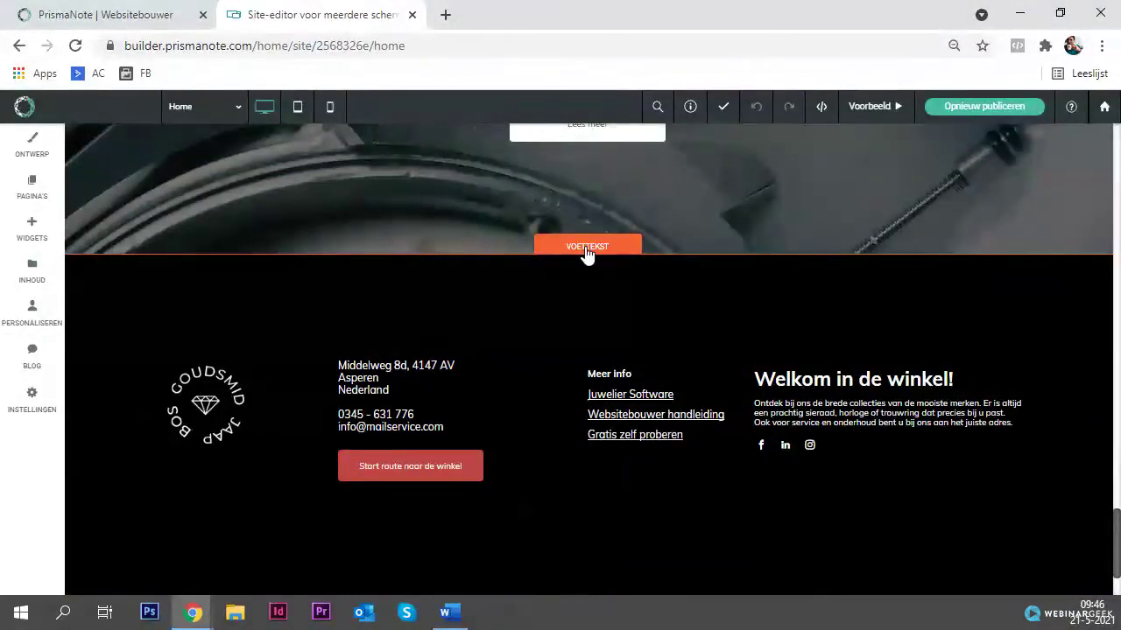
{"action": "scroll", "coordinate": [552, 259], "scroll_direction": "up", "scroll_amount": 16}
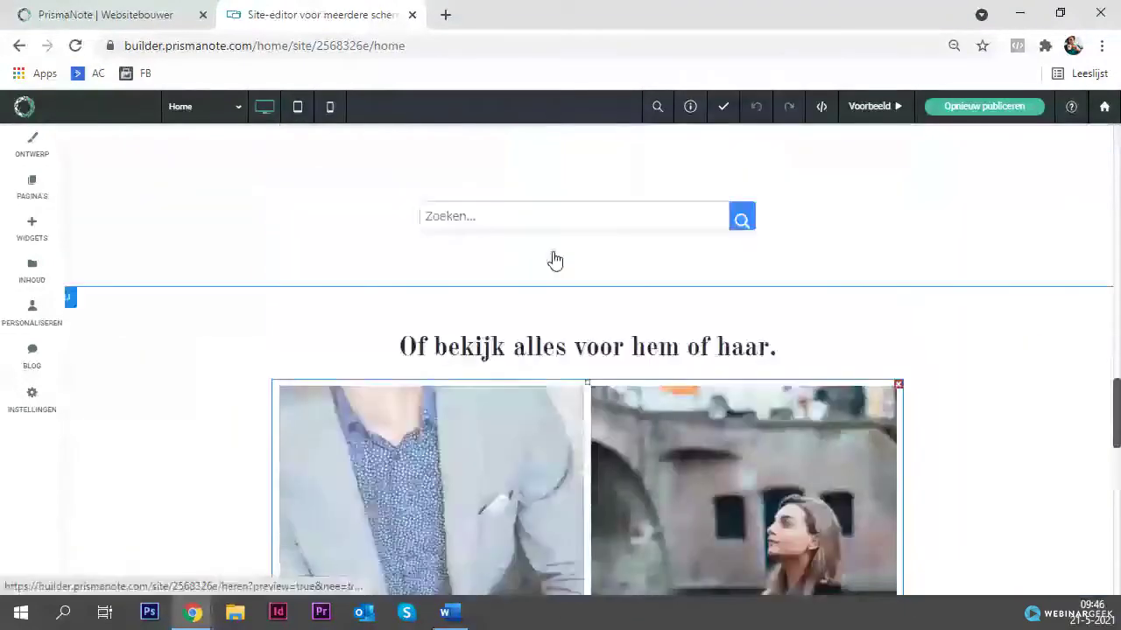
{"action": "scroll", "coordinate": [553, 259], "scroll_direction": "up", "scroll_amount": 5}
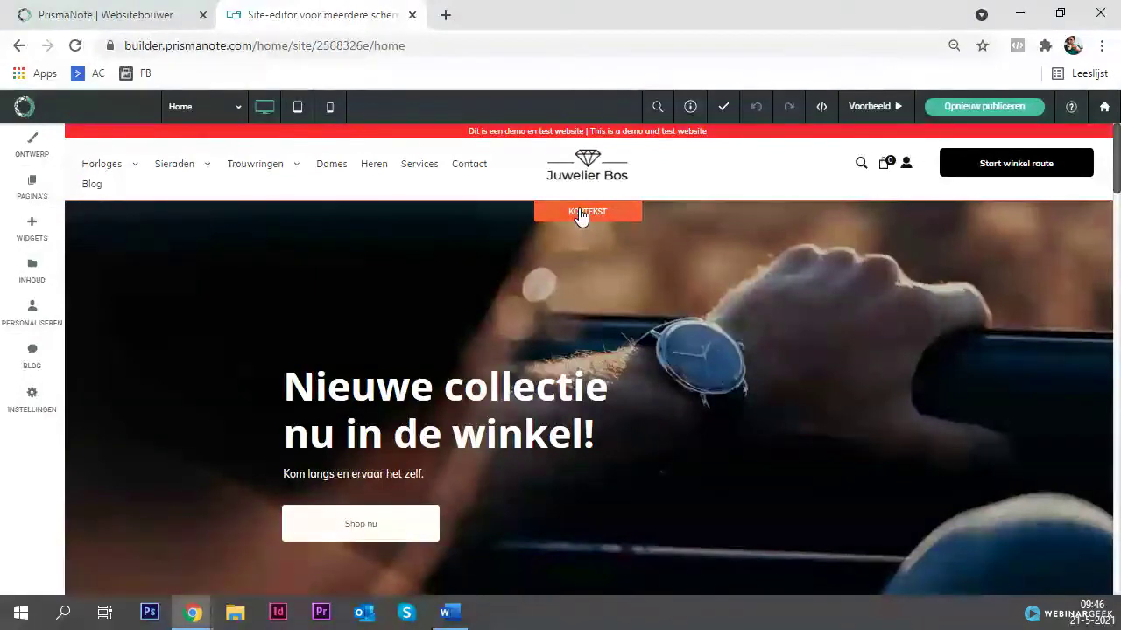
Step: Review the header's editing options and its content settings, including the sticky header option, and close them
{"action": "left_click", "coordinate": [580, 212]}
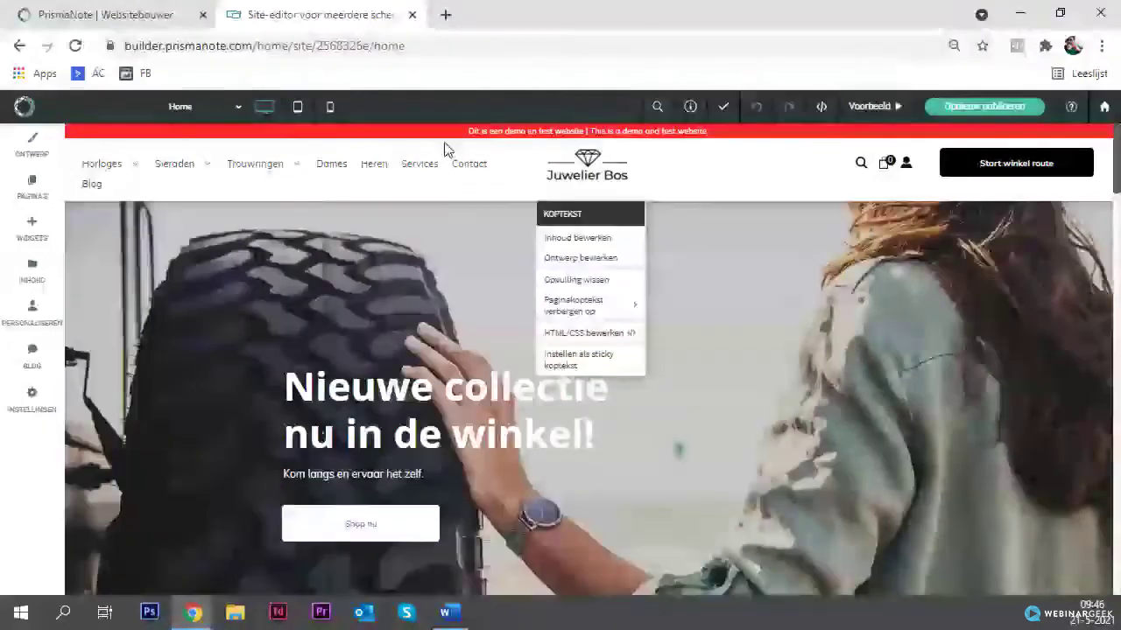
{"action": "left_click", "coordinate": [560, 259]}
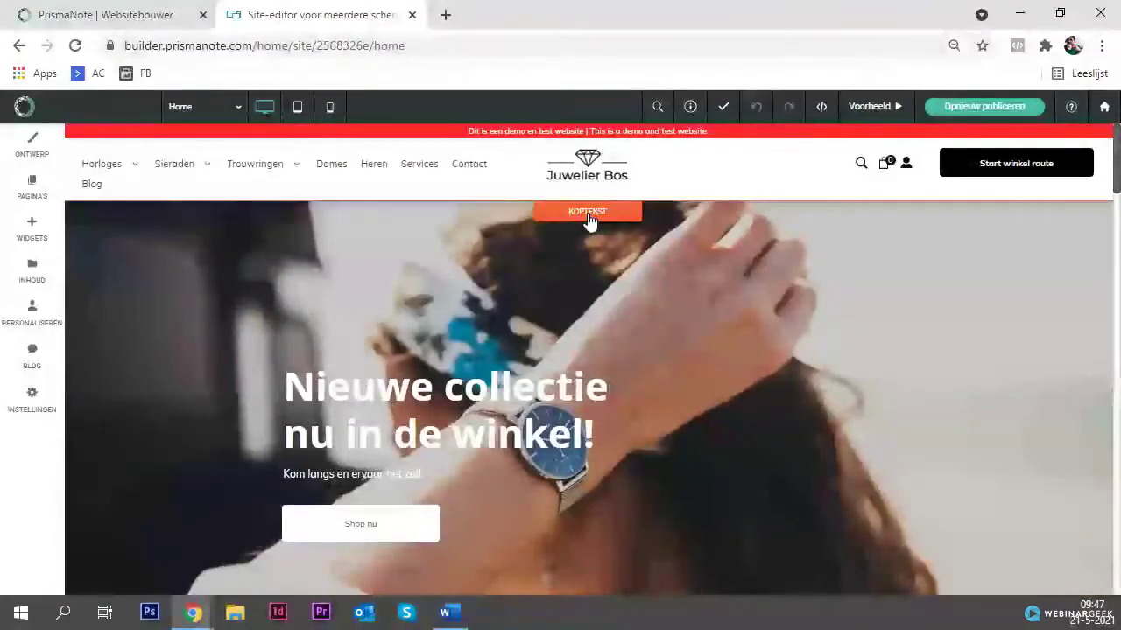
{"action": "left_click", "coordinate": [590, 219]}
{"action": "left_click", "coordinate": [580, 239]}
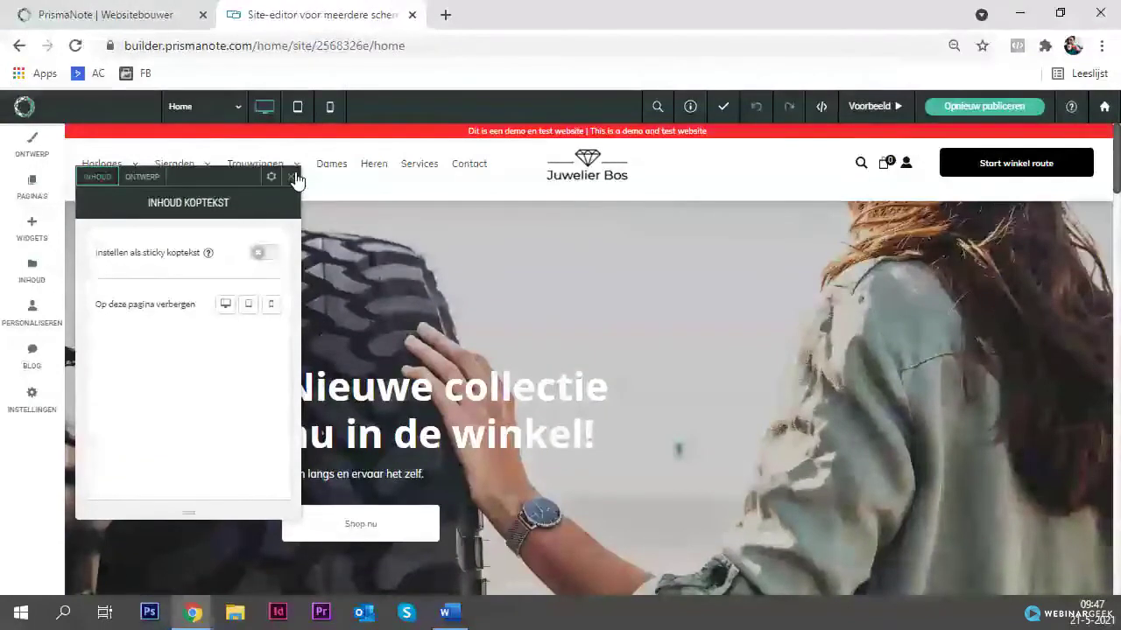
{"action": "left_click", "coordinate": [293, 176]}
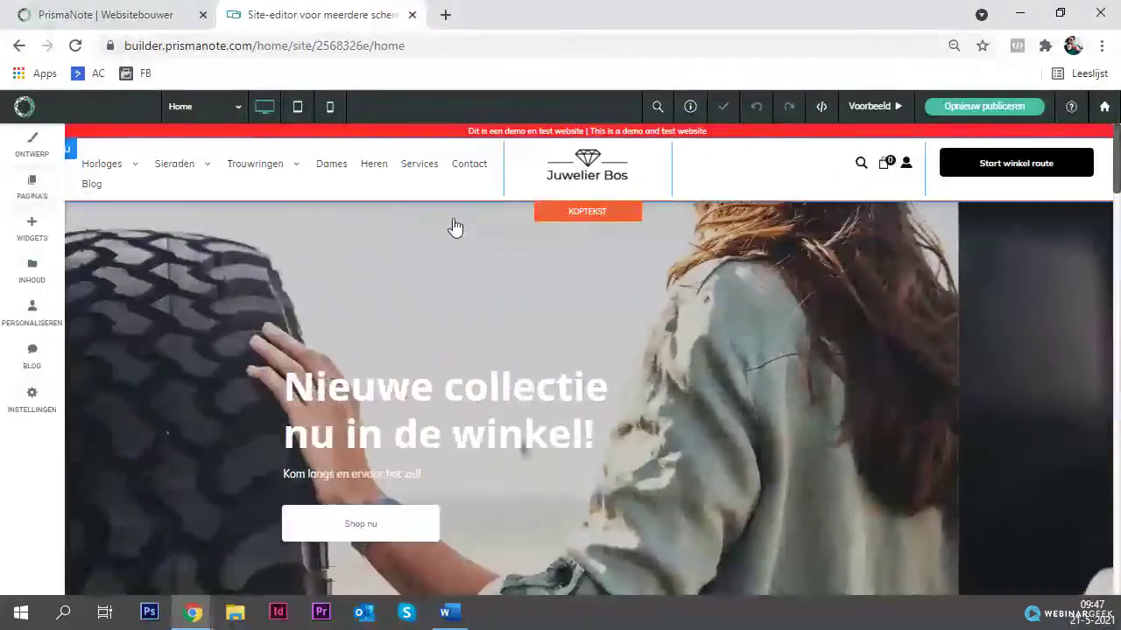
Step: Reopen the header's content settings and check the options for hiding it on this page per device
{"action": "mouse_move", "coordinate": [73, 171]}
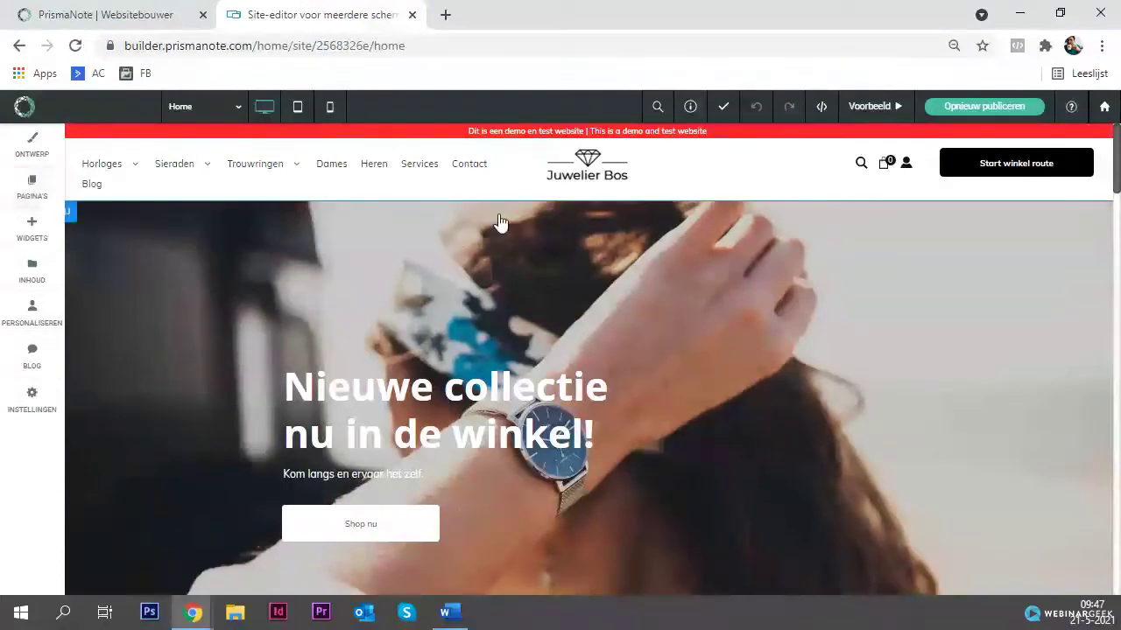
{"action": "left_click", "coordinate": [576, 213]}
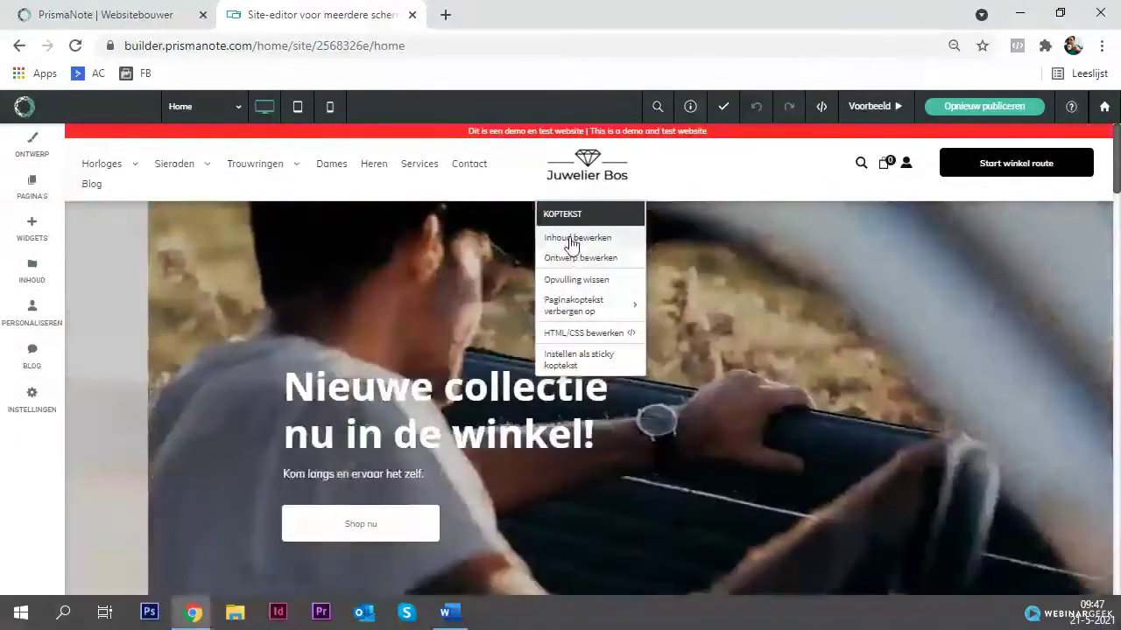
{"action": "left_click", "coordinate": [573, 239]}
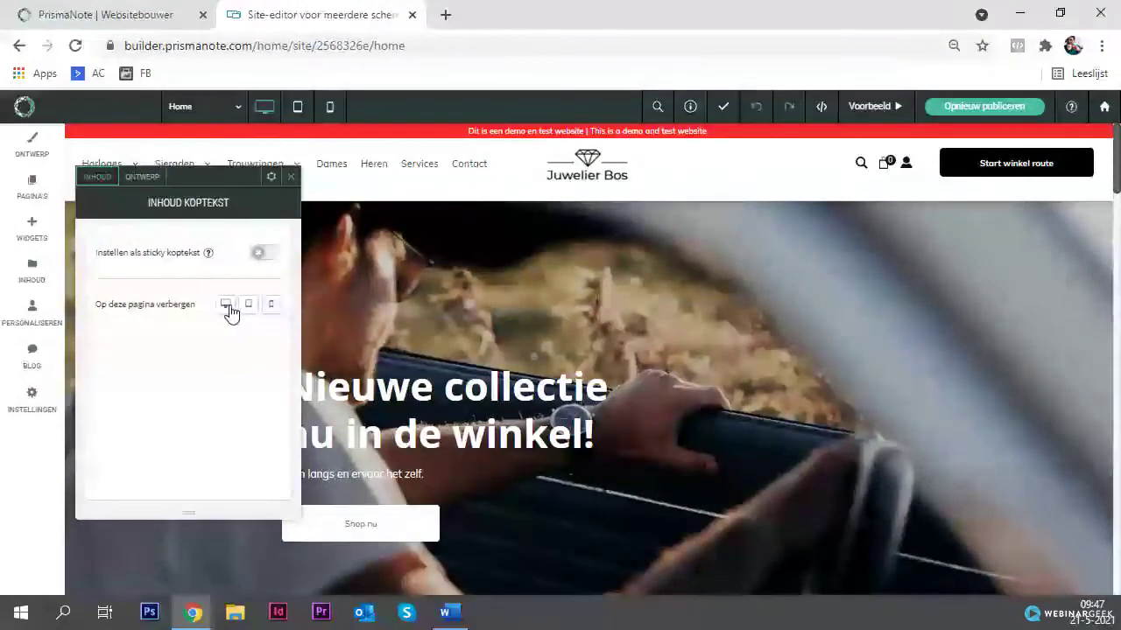
{"action": "left_click", "coordinate": [289, 177]}
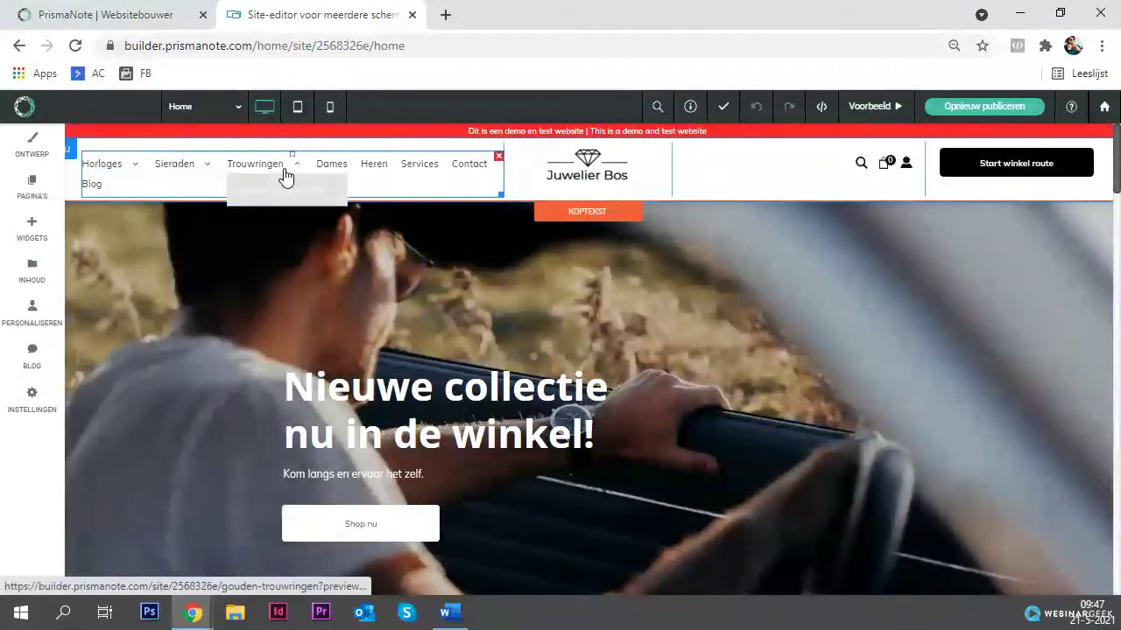
{"action": "mouse_move", "coordinate": [107, 204]}
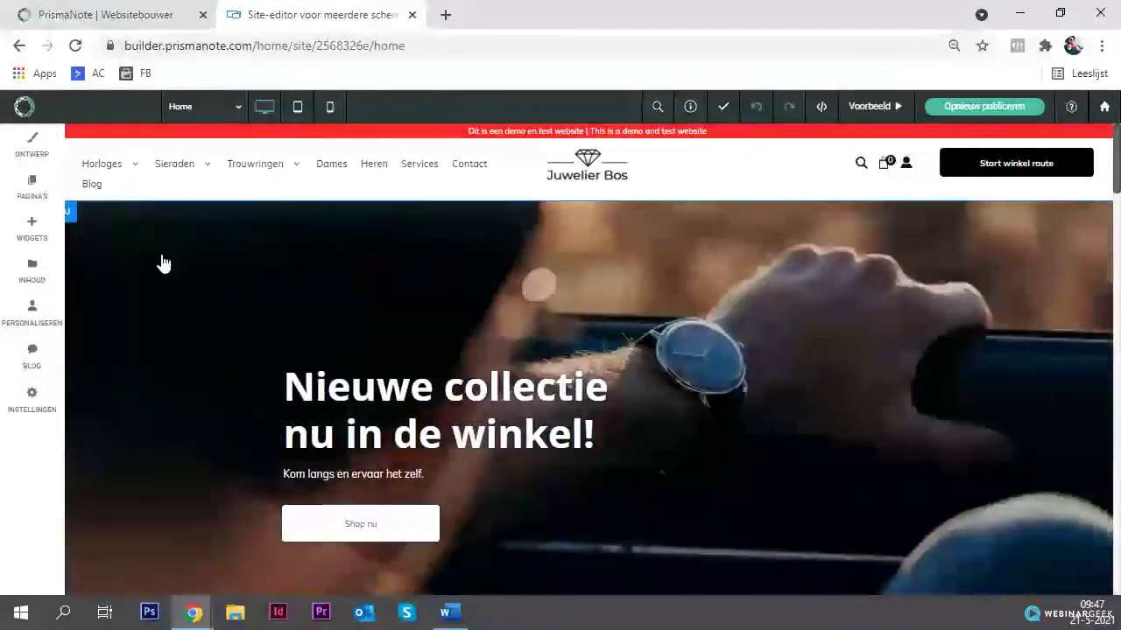
Step: Increase the height of the empty row beneath the free-shipping and services bar on the Home page
{"action": "scroll", "coordinate": [166, 258], "scroll_direction": "down", "scroll_amount": 4}
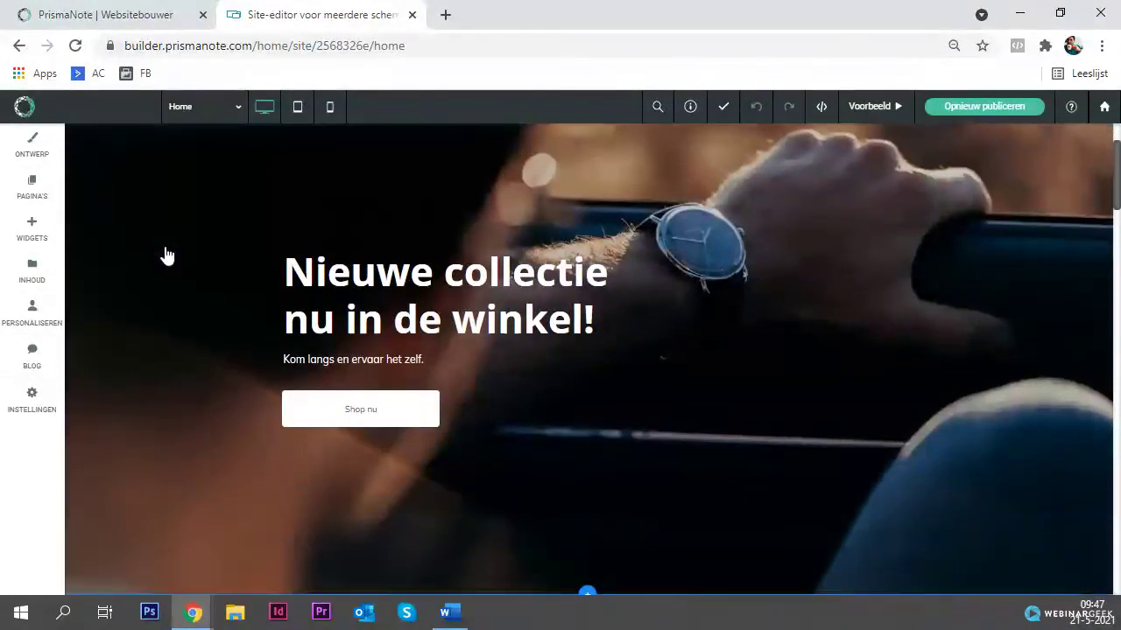
{"action": "scroll", "coordinate": [132, 315], "scroll_direction": "up", "scroll_amount": 4}
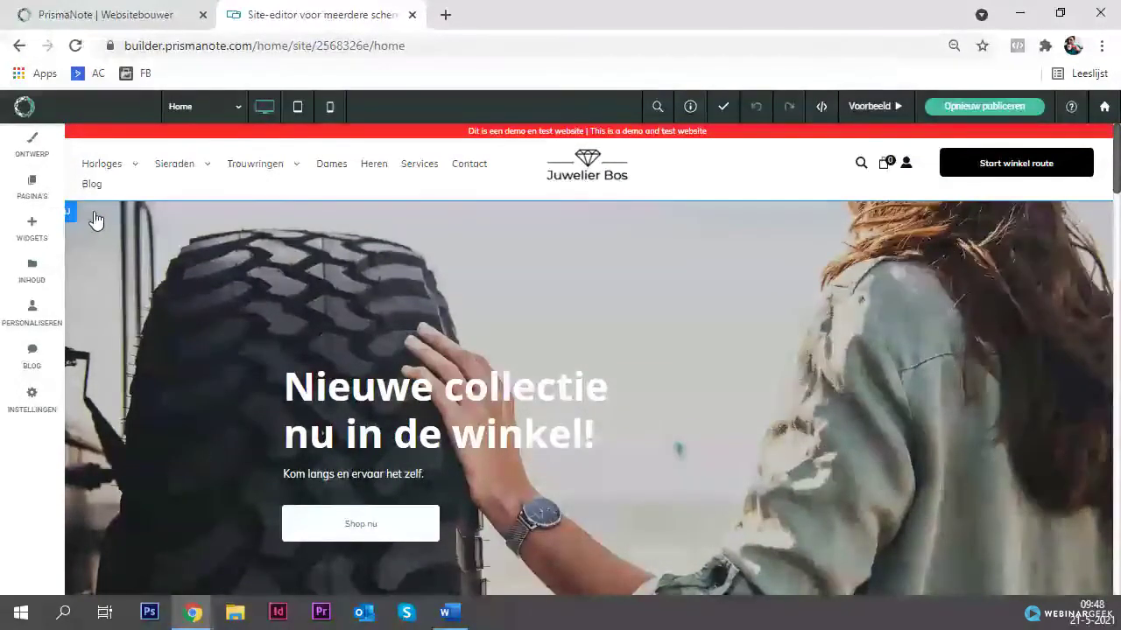
{"action": "scroll", "coordinate": [96, 219], "scroll_direction": "down", "scroll_amount": 1}
{"action": "scroll", "coordinate": [97, 219], "scroll_direction": "down", "scroll_amount": 4}
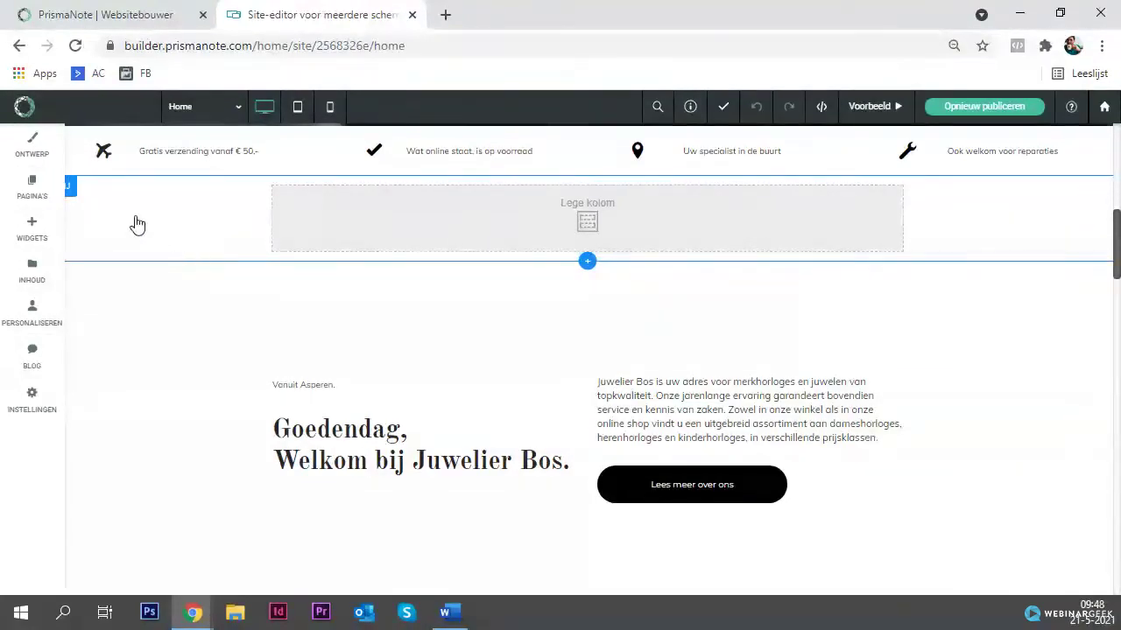
{"action": "left_click_drag", "start_coordinate": [149, 258], "coordinate": [161, 286]}
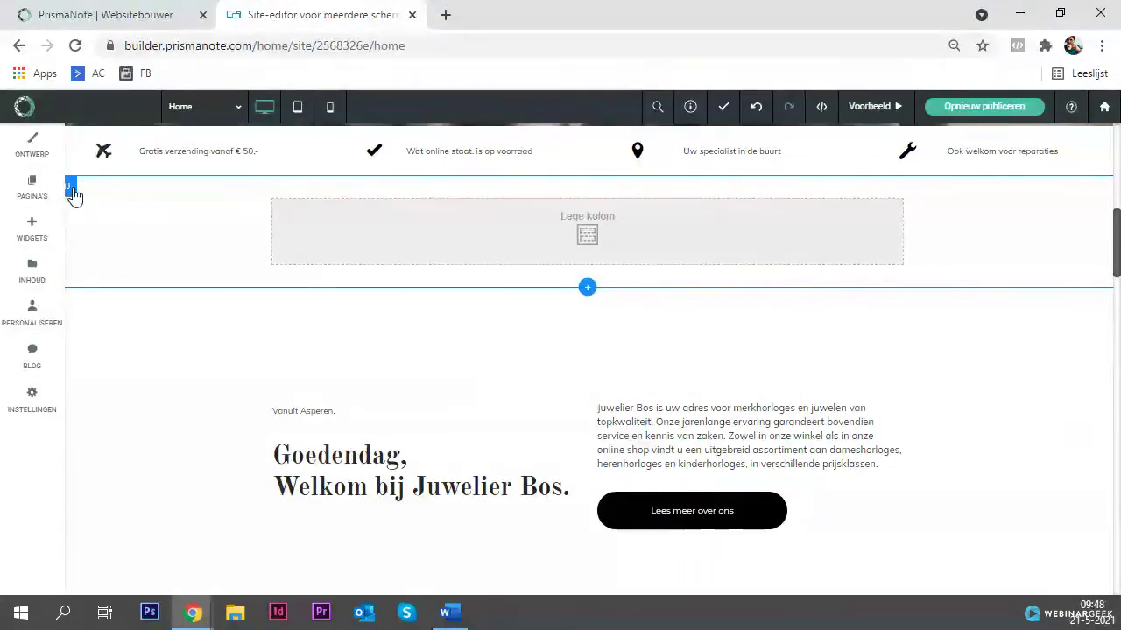
Step: Add a new row above the empty row beneath the services bar, and delete it again
{"action": "left_click", "coordinate": [73, 194]}
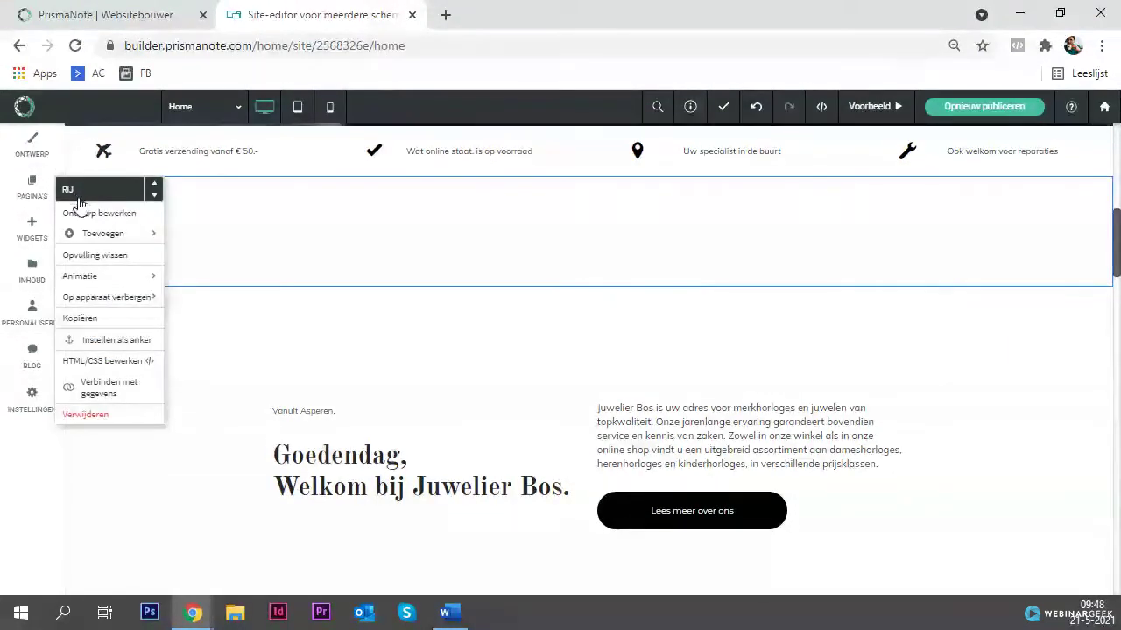
{"action": "mouse_move", "coordinate": [101, 239]}
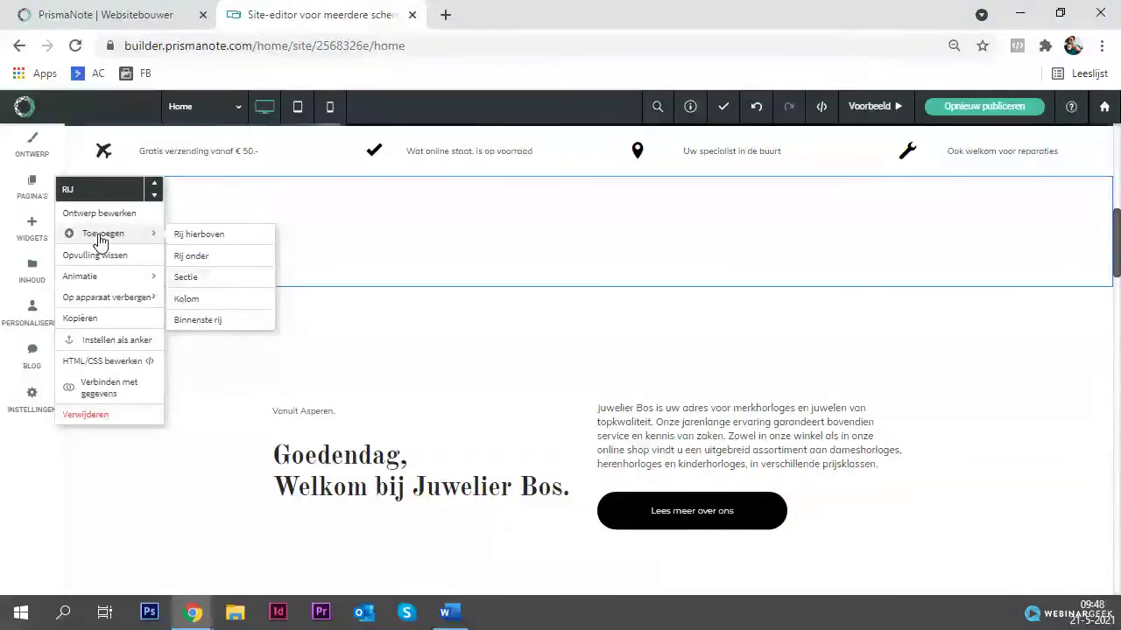
{"action": "left_click", "coordinate": [201, 235]}
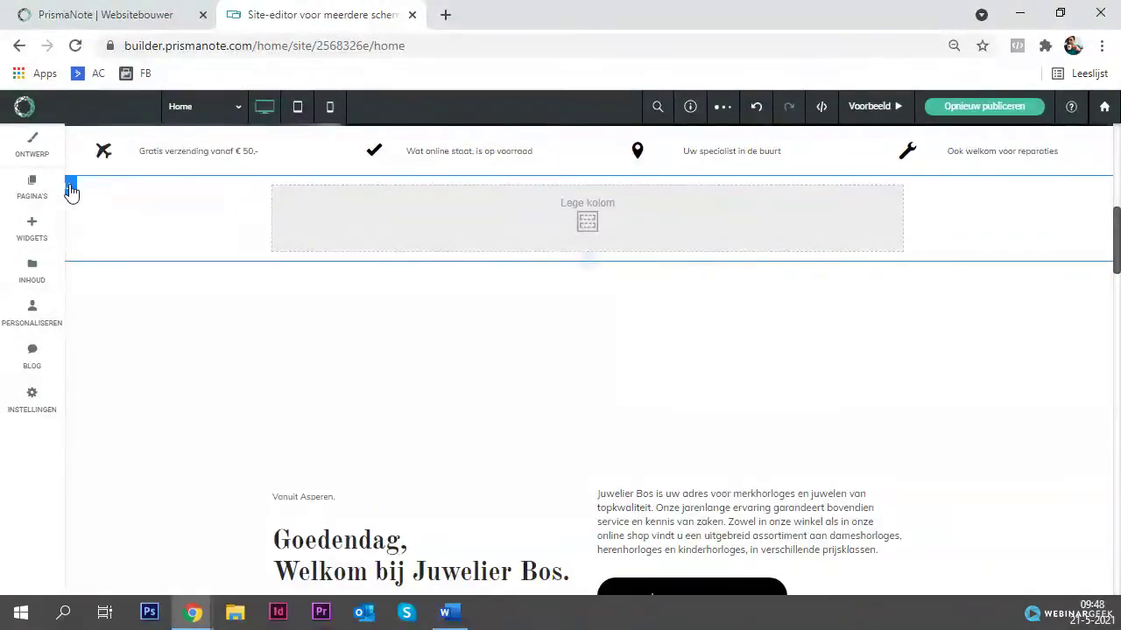
{"action": "left_click", "coordinate": [70, 189]}
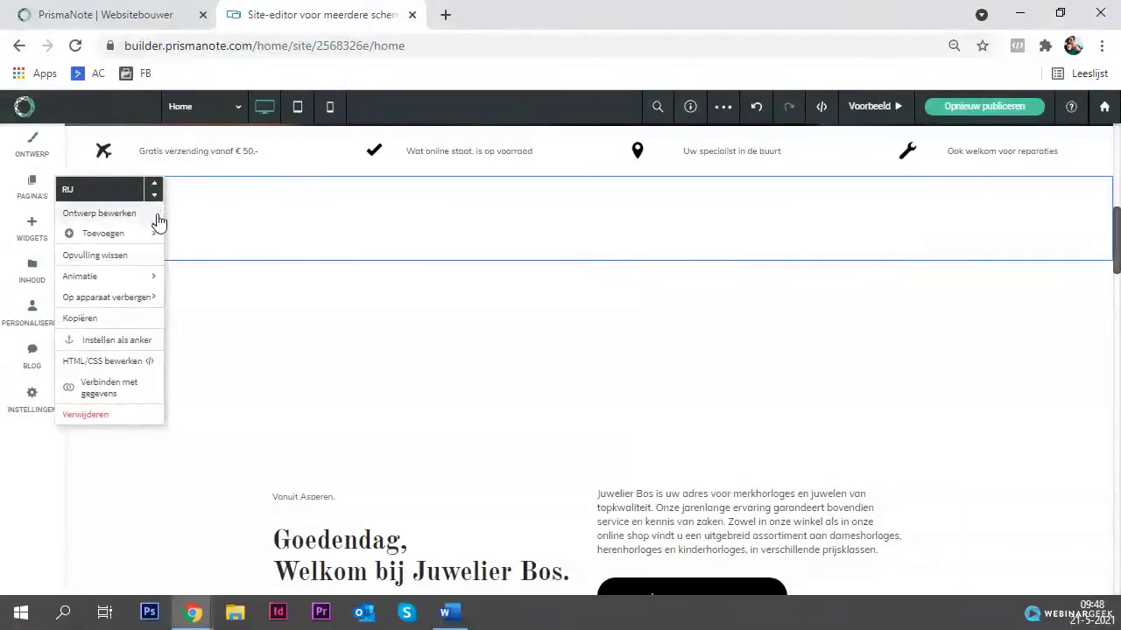
{"action": "left_click", "coordinate": [198, 207]}
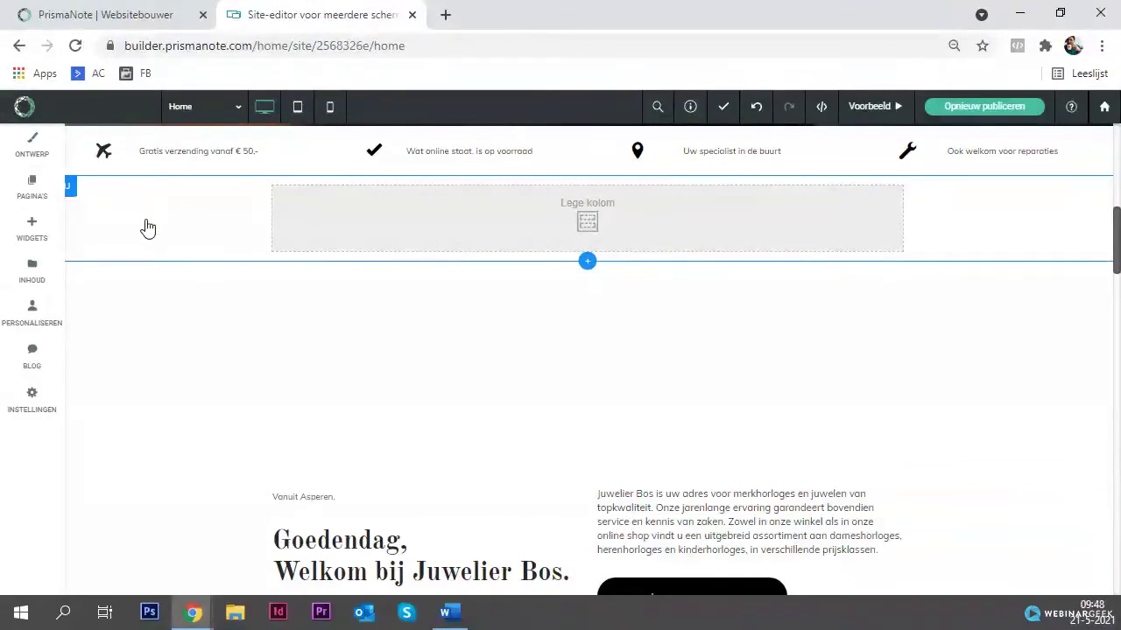
{"action": "left_click", "coordinate": [71, 195]}
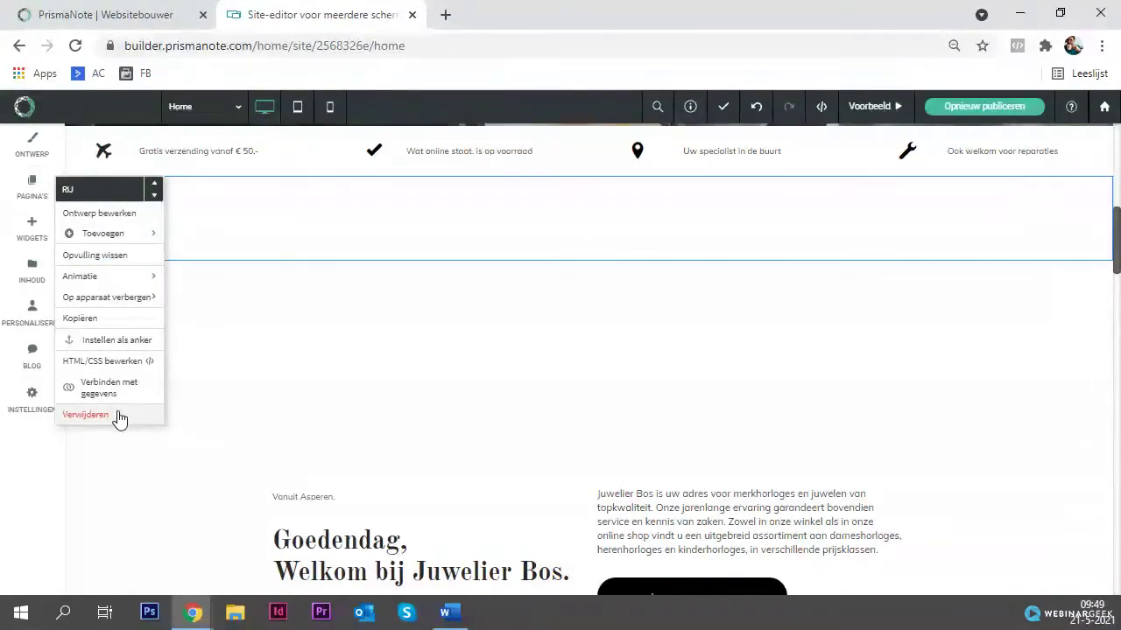
{"action": "left_click", "coordinate": [119, 417]}
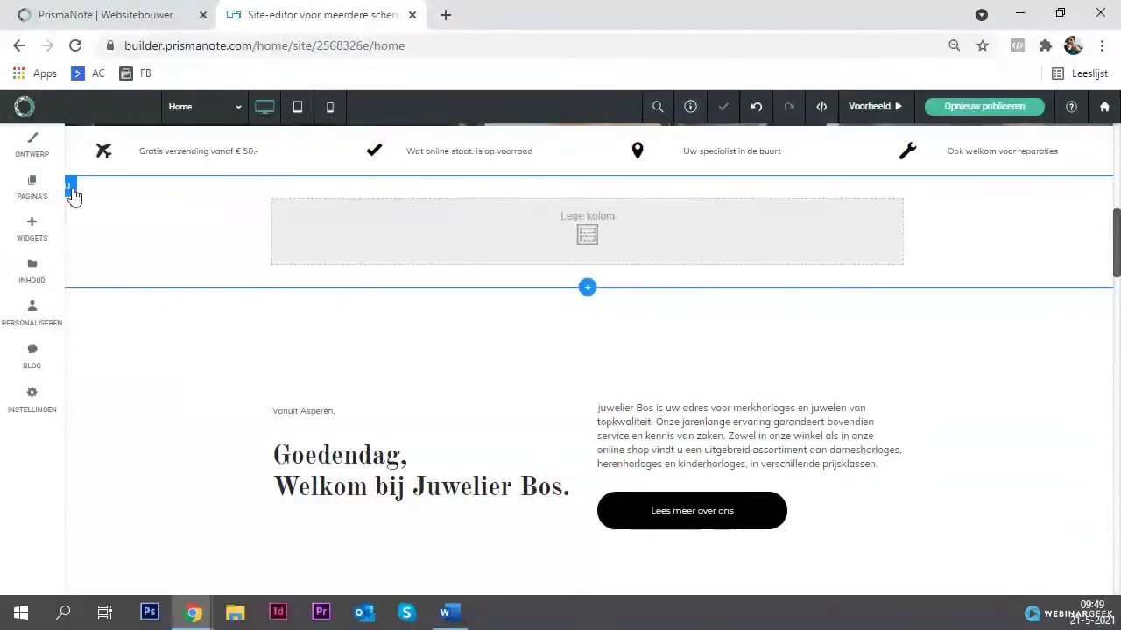
{"action": "left_click", "coordinate": [71, 189]}
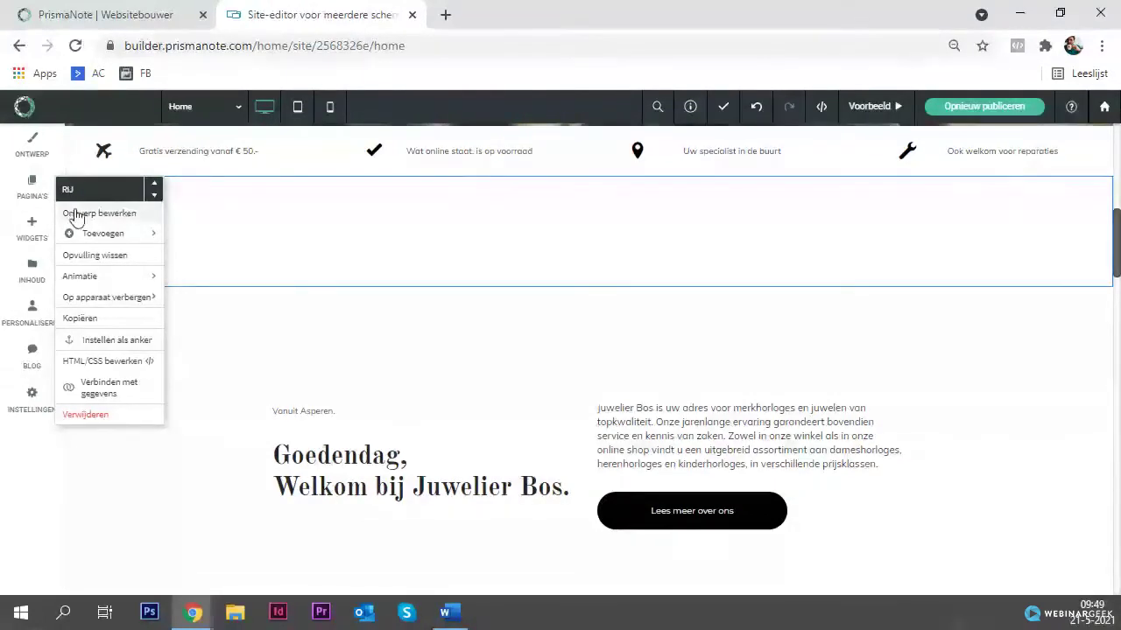
{"action": "mouse_move", "coordinate": [107, 236]}
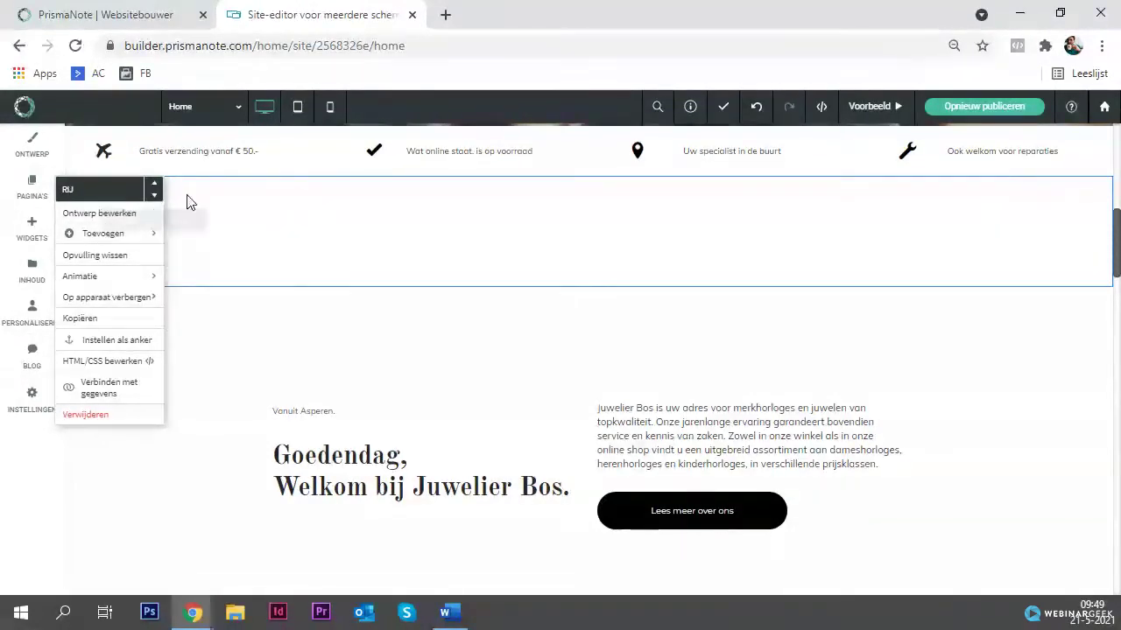
{"action": "left_click", "coordinate": [218, 201]}
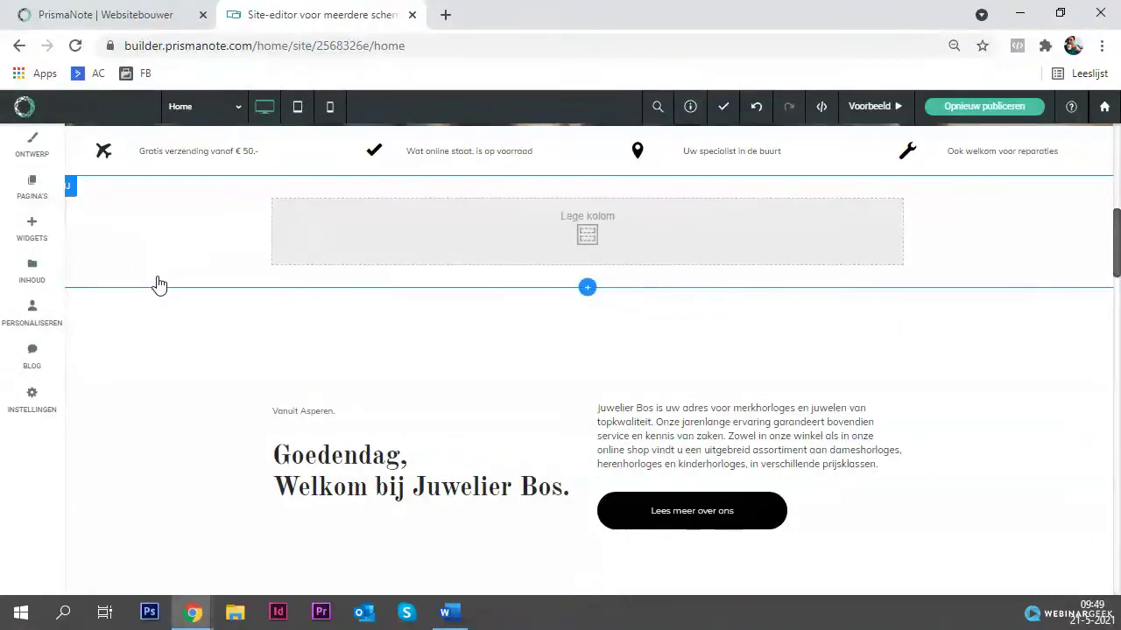
Step: Make the empty row beneath the services bar taller and add a second column to it
{"action": "left_click_drag", "start_coordinate": [167, 292], "coordinate": [167, 327]}
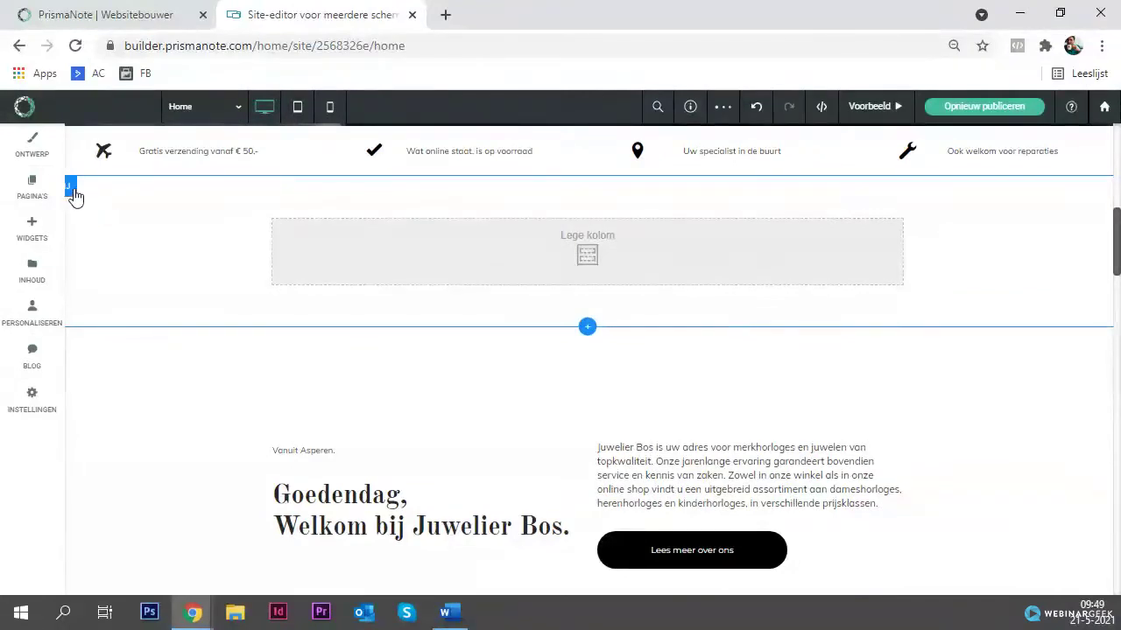
{"action": "left_click", "coordinate": [71, 187]}
{"action": "mouse_move", "coordinate": [104, 235]}
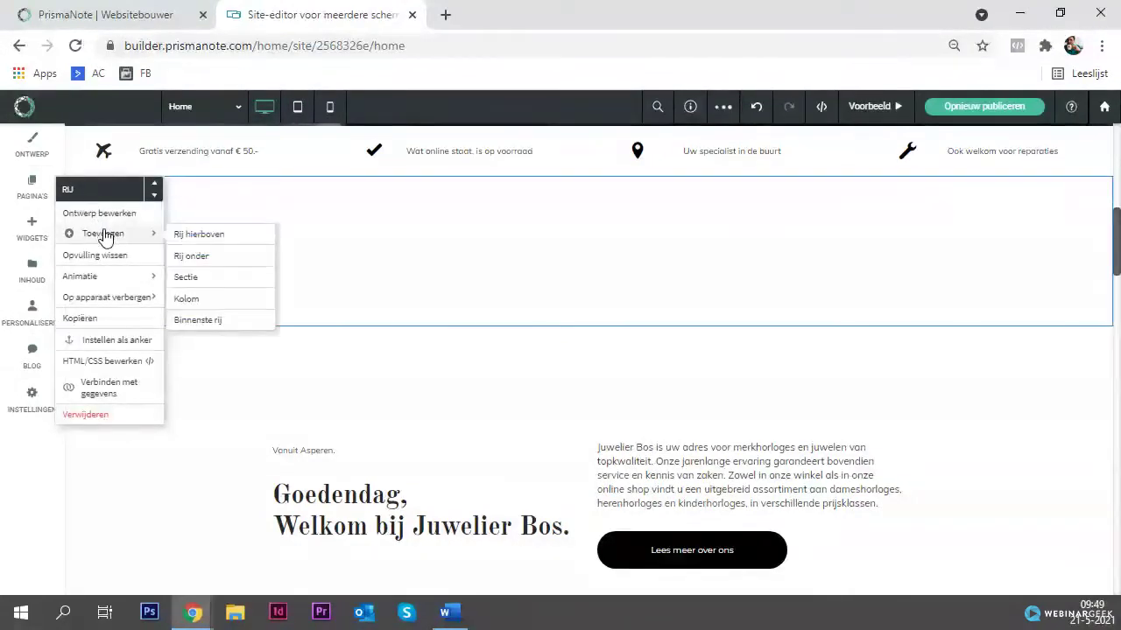
{"action": "left_click", "coordinate": [186, 298]}
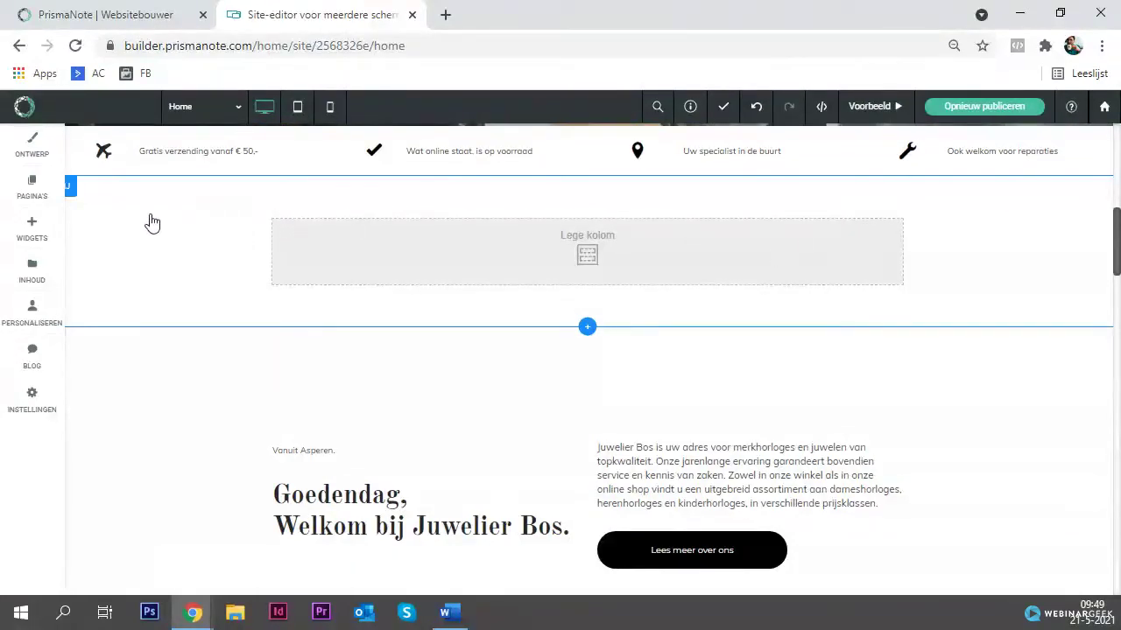
{"action": "left_click", "coordinate": [74, 190]}
{"action": "mouse_move", "coordinate": [102, 233]}
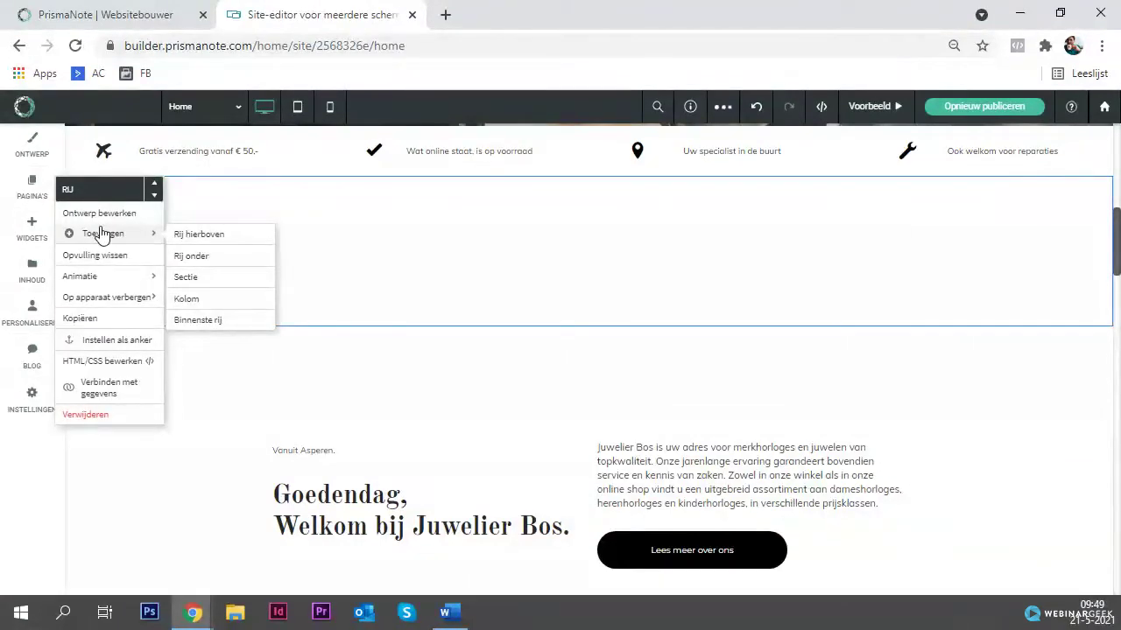
{"action": "left_click", "coordinate": [202, 302]}
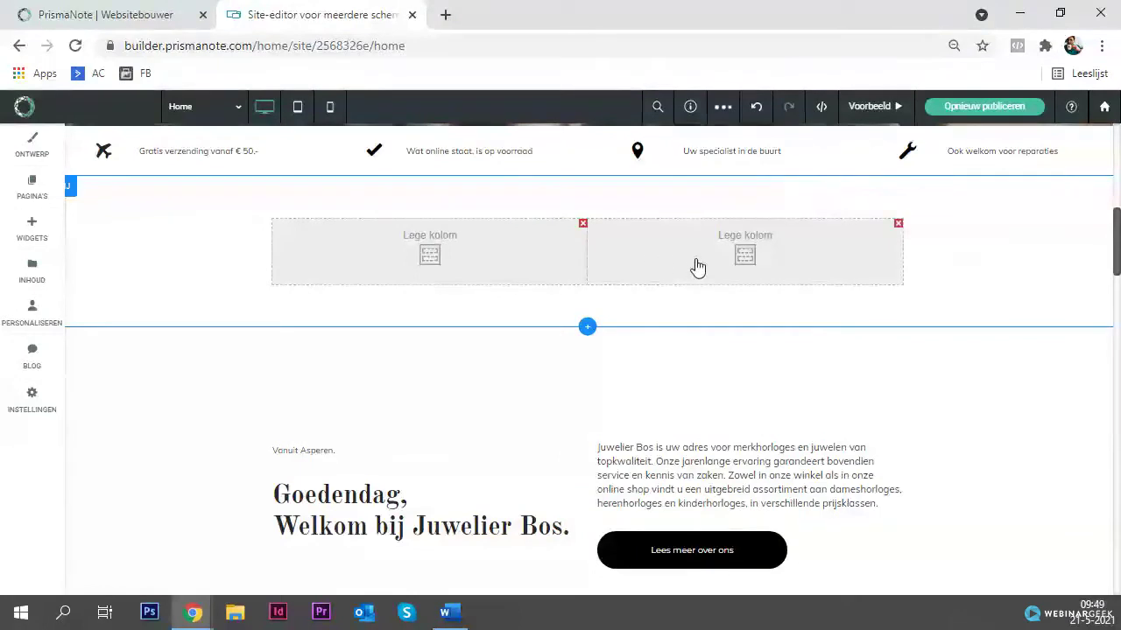
Step: Add a third column to the empty row beneath the services bar
{"action": "left_click", "coordinate": [71, 190]}
{"action": "mouse_move", "coordinate": [111, 233]}
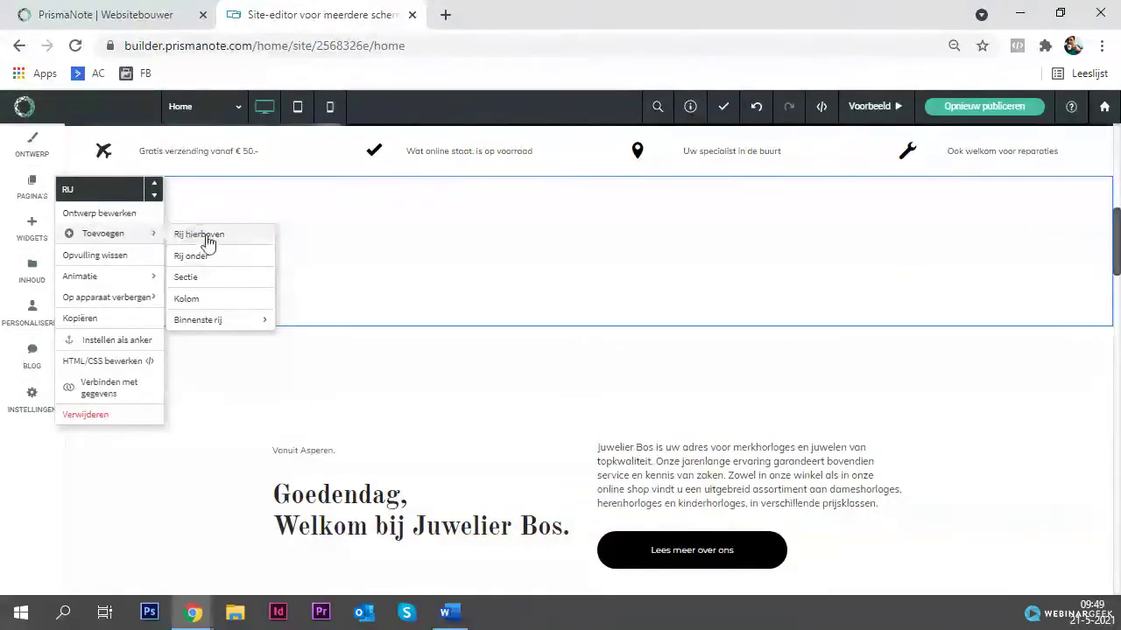
{"action": "left_click", "coordinate": [219, 302]}
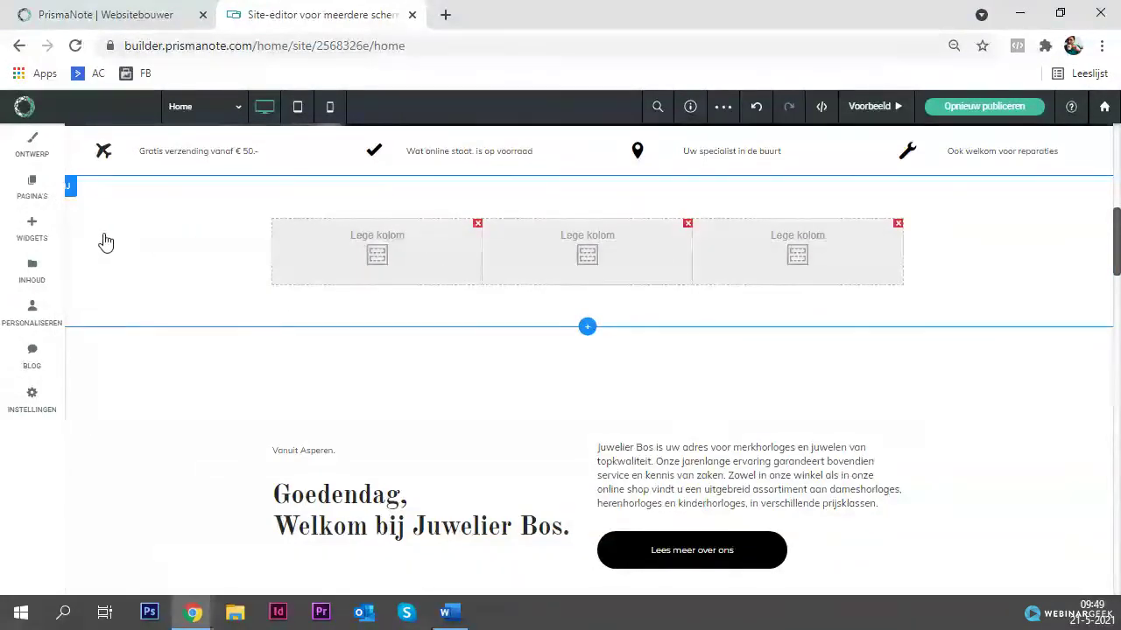
Step: Place a Tekst widget at the start of the row beneath the services bar, keeping its default text
{"action": "left_click", "coordinate": [42, 232]}
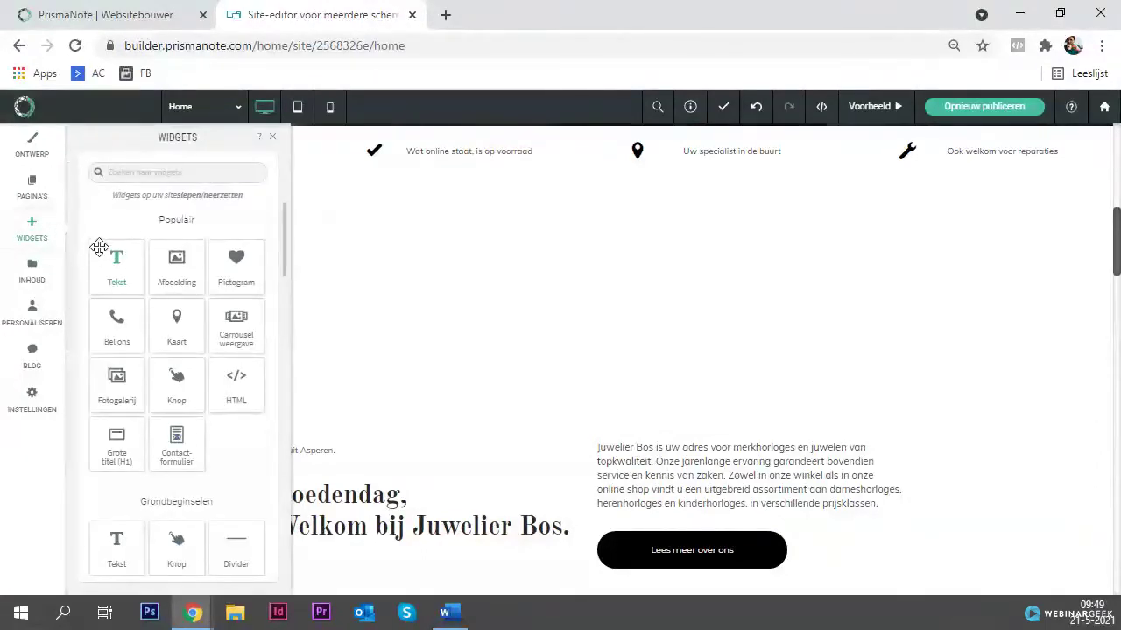
{"action": "left_click_drag", "start_coordinate": [107, 255], "coordinate": [403, 252]}
{"action": "left_click", "coordinate": [345, 249]}
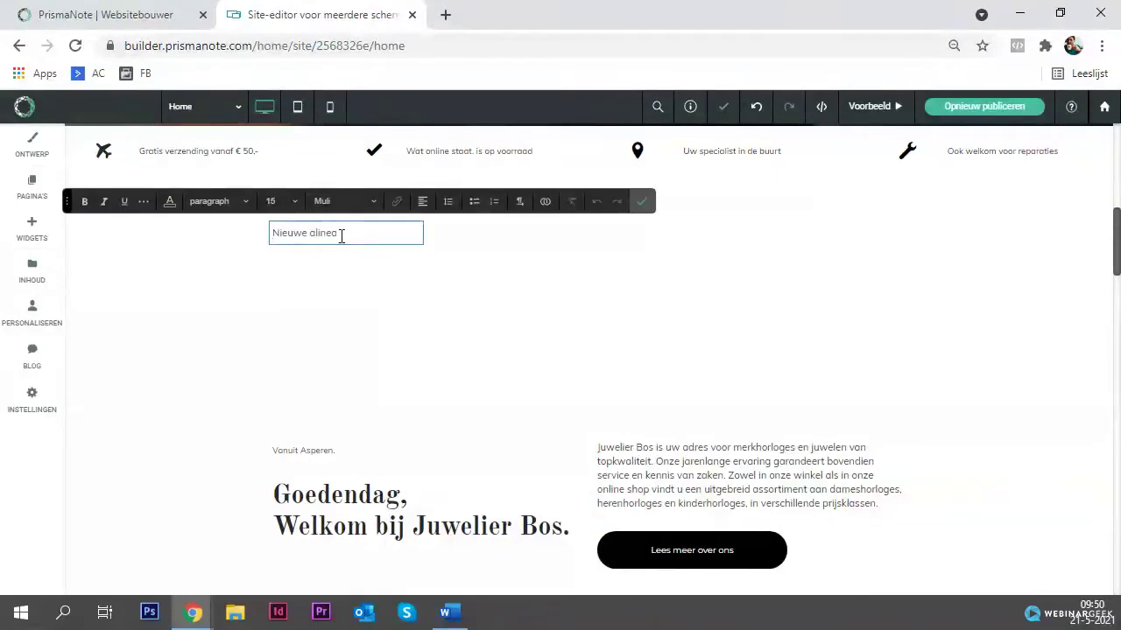
{"action": "left_click", "coordinate": [645, 203]}
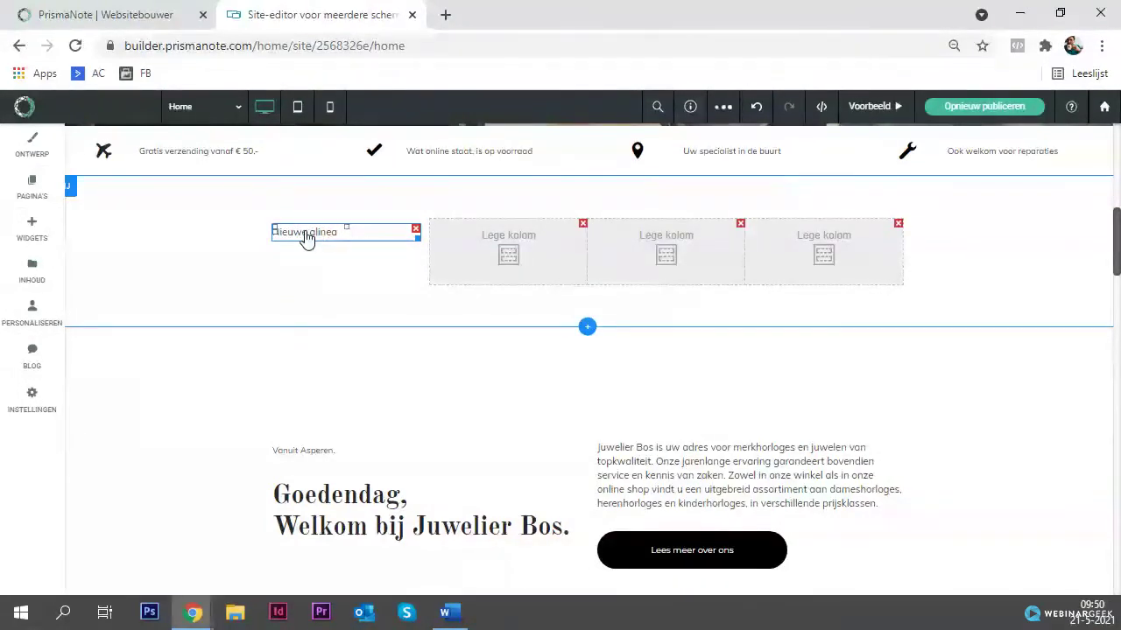
Step: Move the "Nieuwe alinea" text two columns further along the row and delete the empty column directly before it
{"action": "left_click_drag", "start_coordinate": [317, 242], "coordinate": [627, 251]}
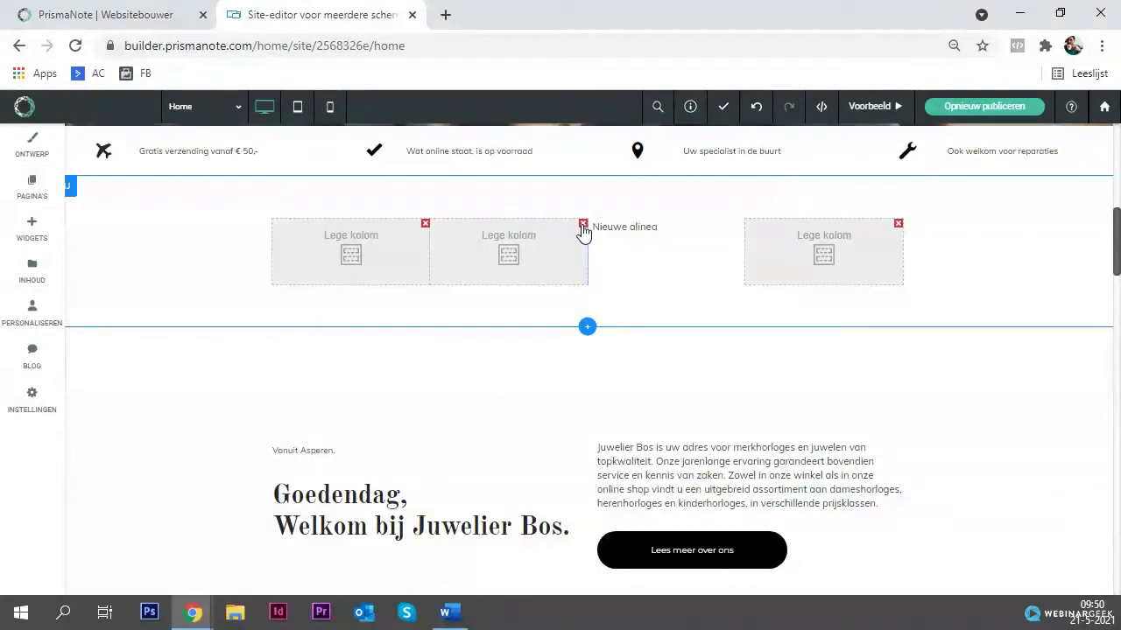
{"action": "left_click", "coordinate": [582, 224]}
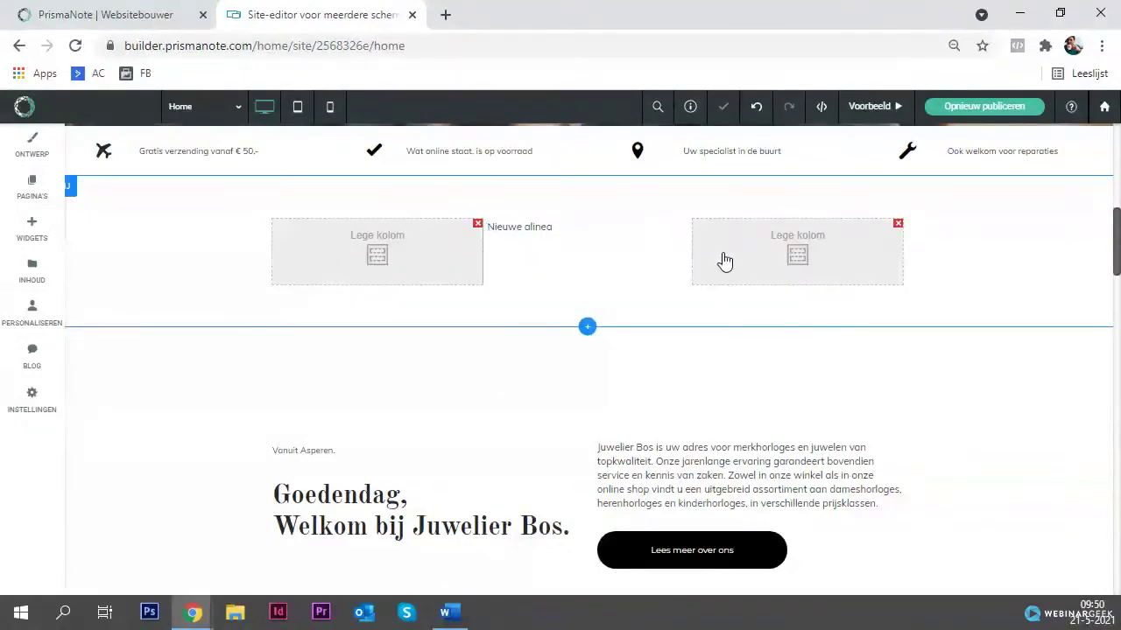
Step: Add an inner row to column 1 of the row containing the "Nieuwe alinea" text
{"action": "left_click", "coordinate": [72, 188]}
{"action": "mouse_move", "coordinate": [129, 243]}
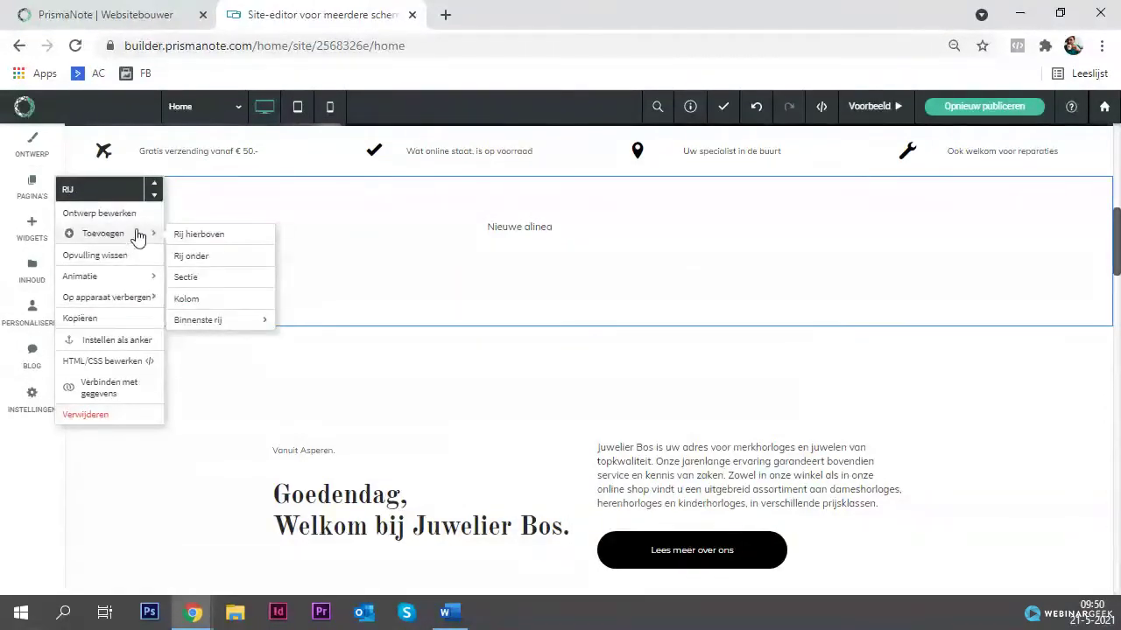
{"action": "mouse_move", "coordinate": [218, 320]}
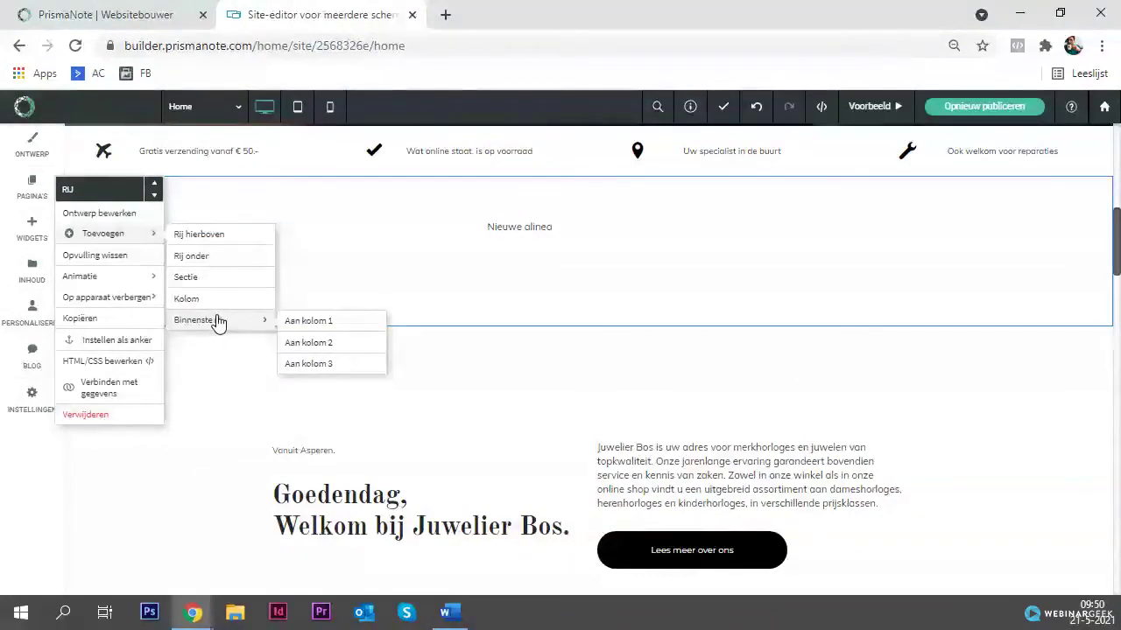
{"action": "left_click", "coordinate": [314, 321]}
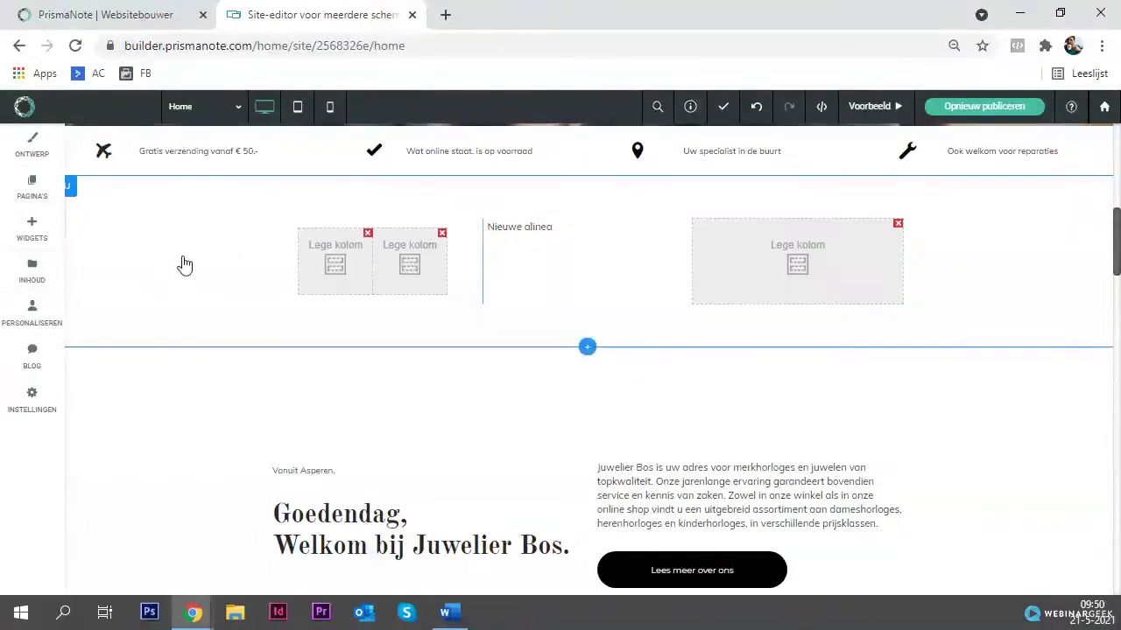
Step: Enable the "Rij over marge" option in the design settings of the row containing "Nieuwe alinea"
{"action": "left_click", "coordinate": [70, 189]}
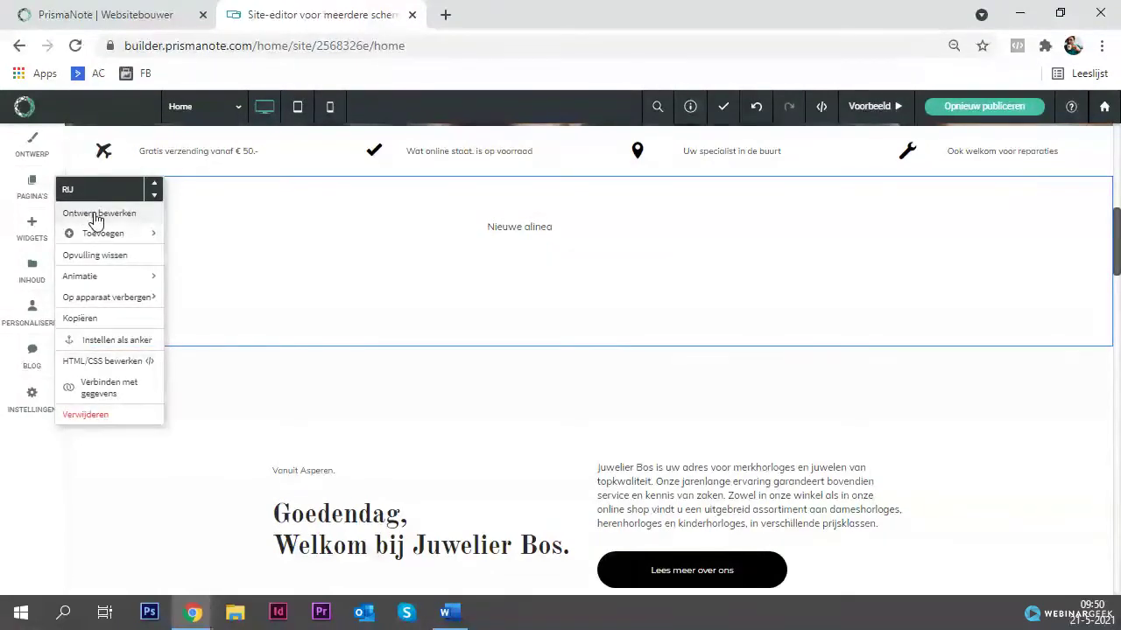
{"action": "left_click", "coordinate": [96, 217]}
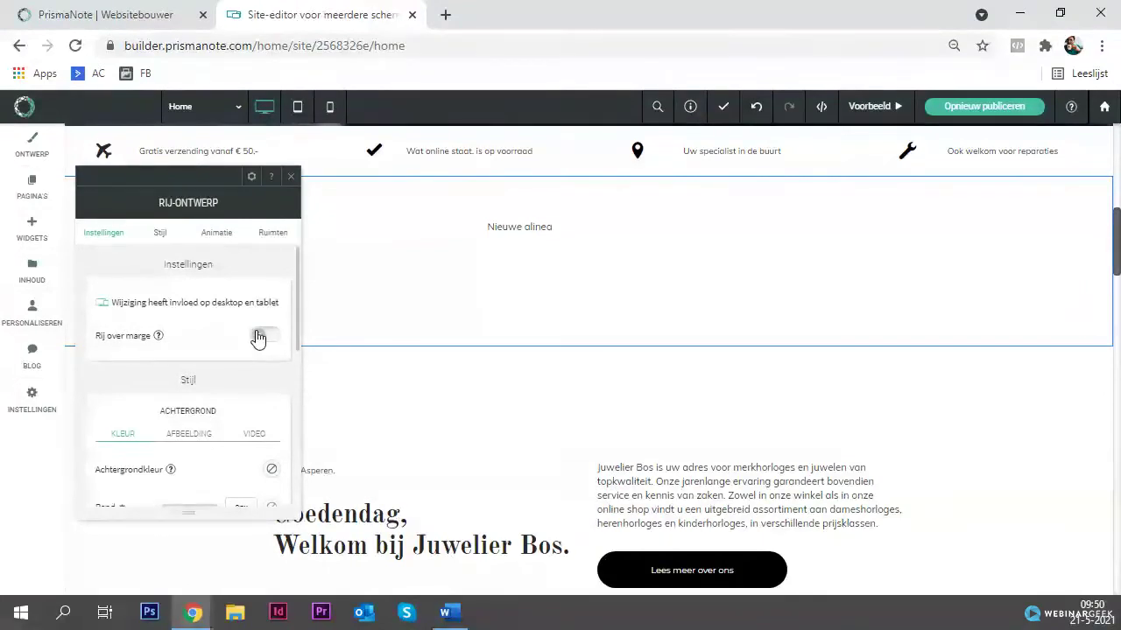
{"action": "left_click", "coordinate": [292, 178]}
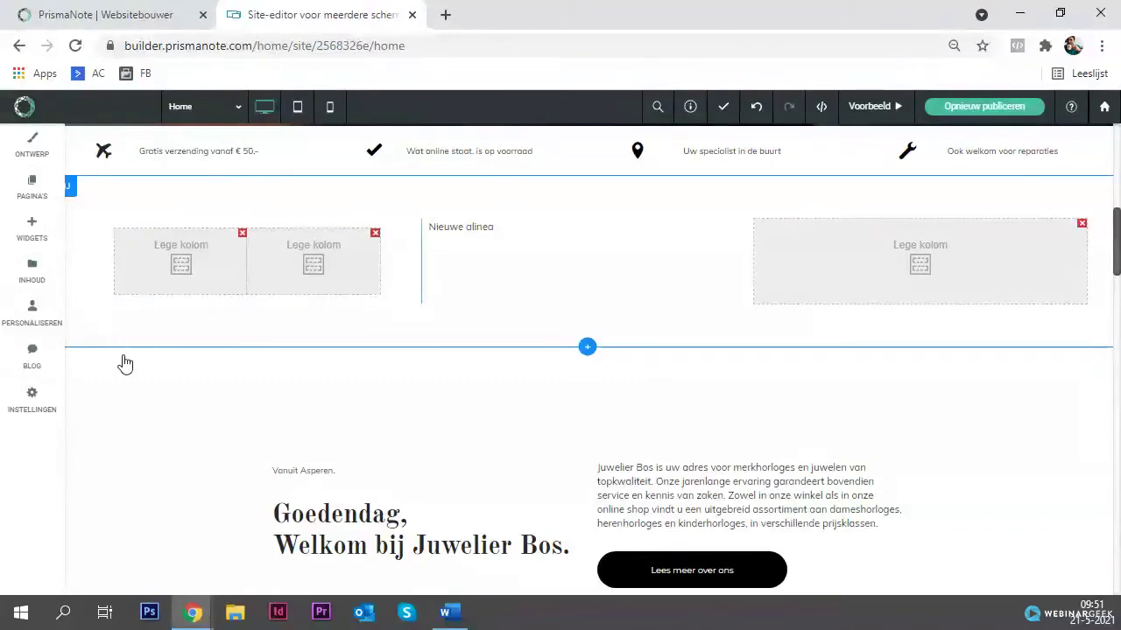
Step: Add a new row above the row containing the "Nieuwe alinea" text
{"action": "left_click", "coordinate": [71, 188]}
{"action": "mouse_move", "coordinate": [103, 232]}
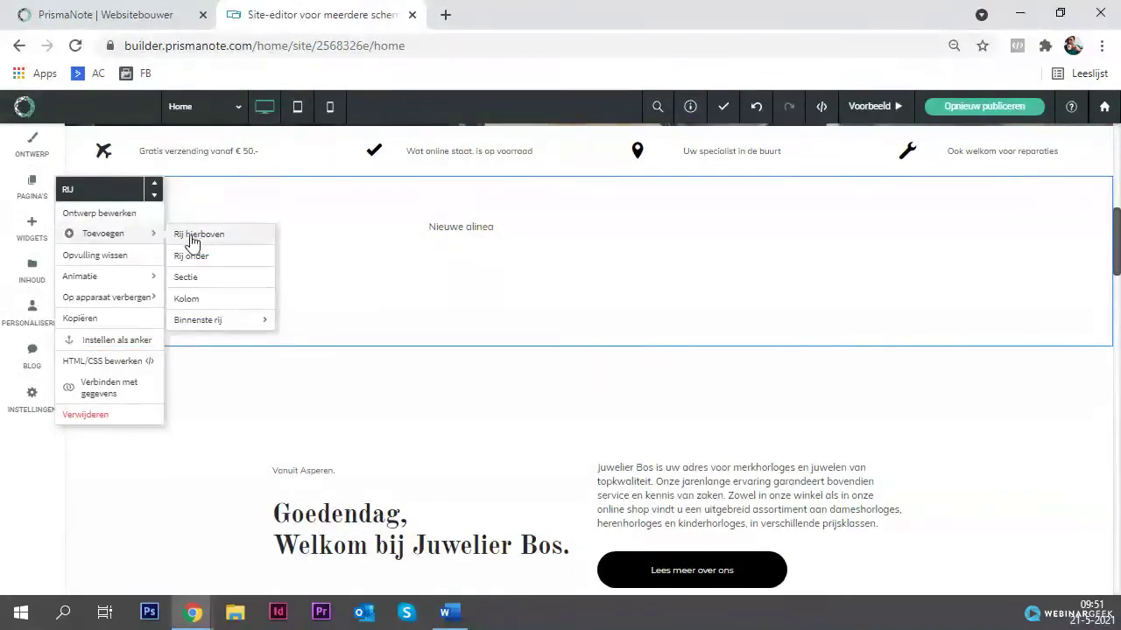
{"action": "left_click", "coordinate": [198, 234]}
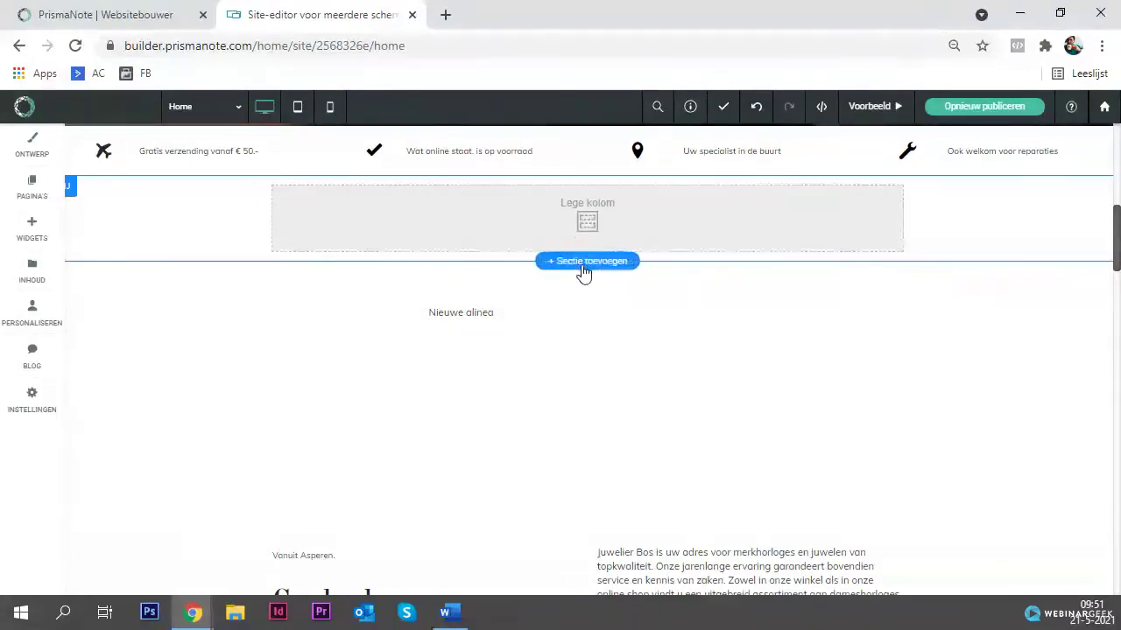
Step: Add a new section between the hero image and the services bar, using the first Galerij layout, and save it
{"action": "scroll", "coordinate": [517, 215], "scroll_direction": "up", "scroll_amount": 6}
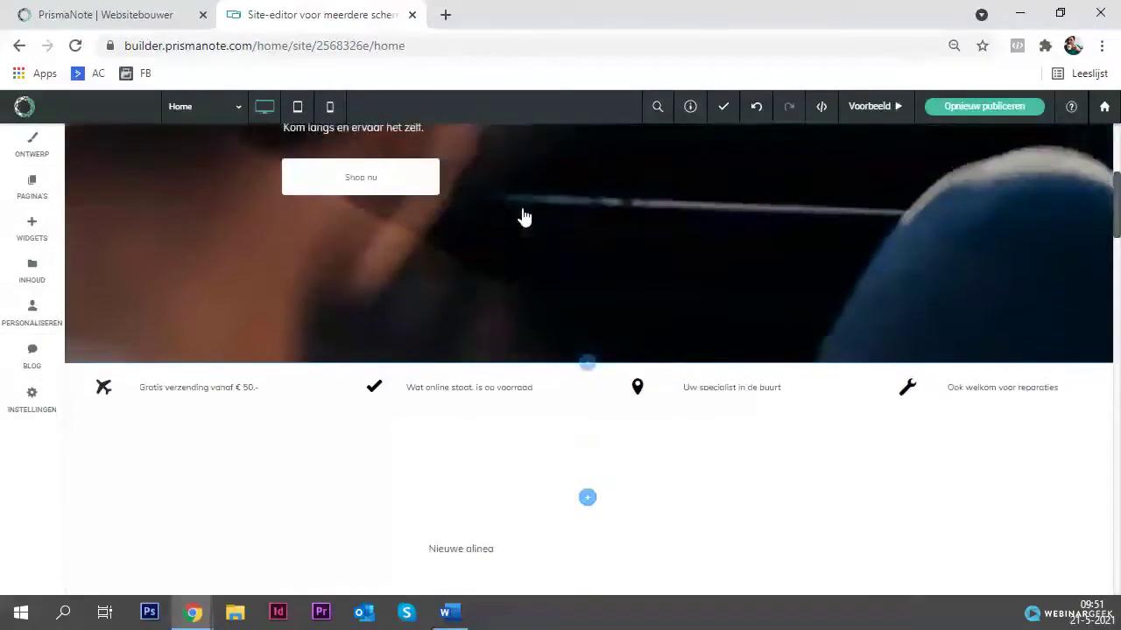
{"action": "scroll", "coordinate": [550, 214], "scroll_direction": "down", "scroll_amount": 5}
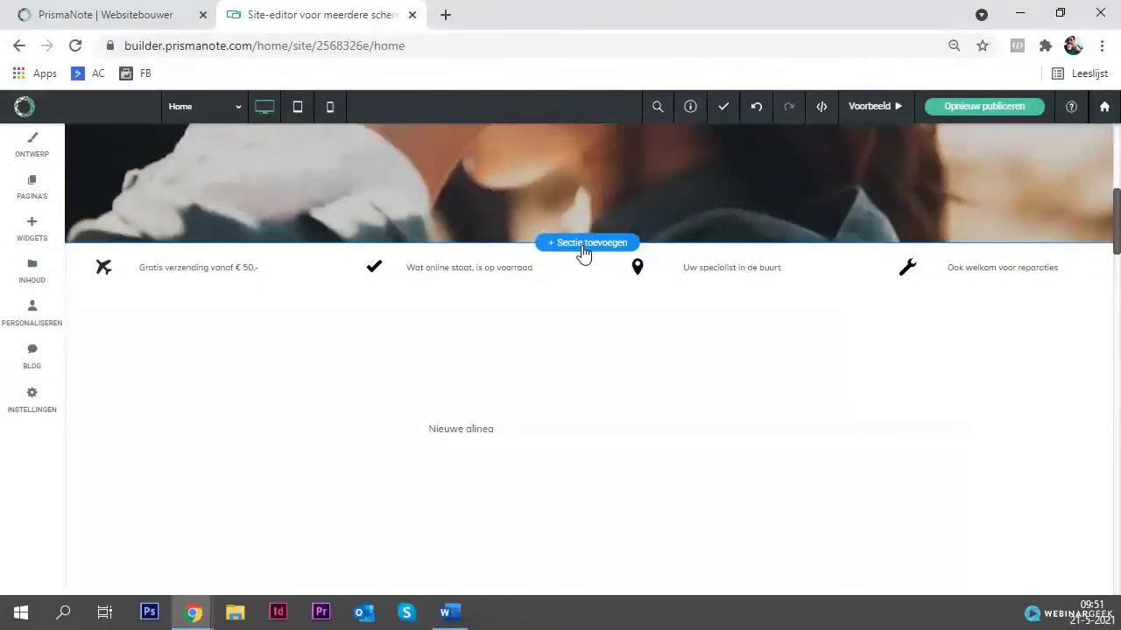
{"action": "left_click", "coordinate": [581, 244]}
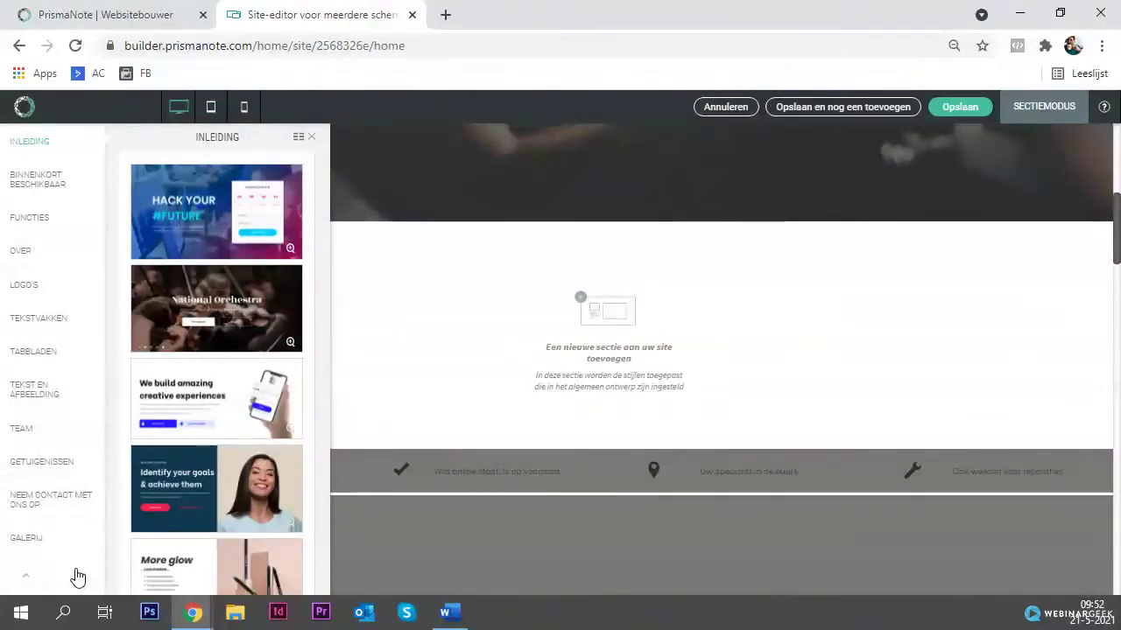
{"action": "scroll", "coordinate": [77, 578], "scroll_direction": "down", "scroll_amount": 1}
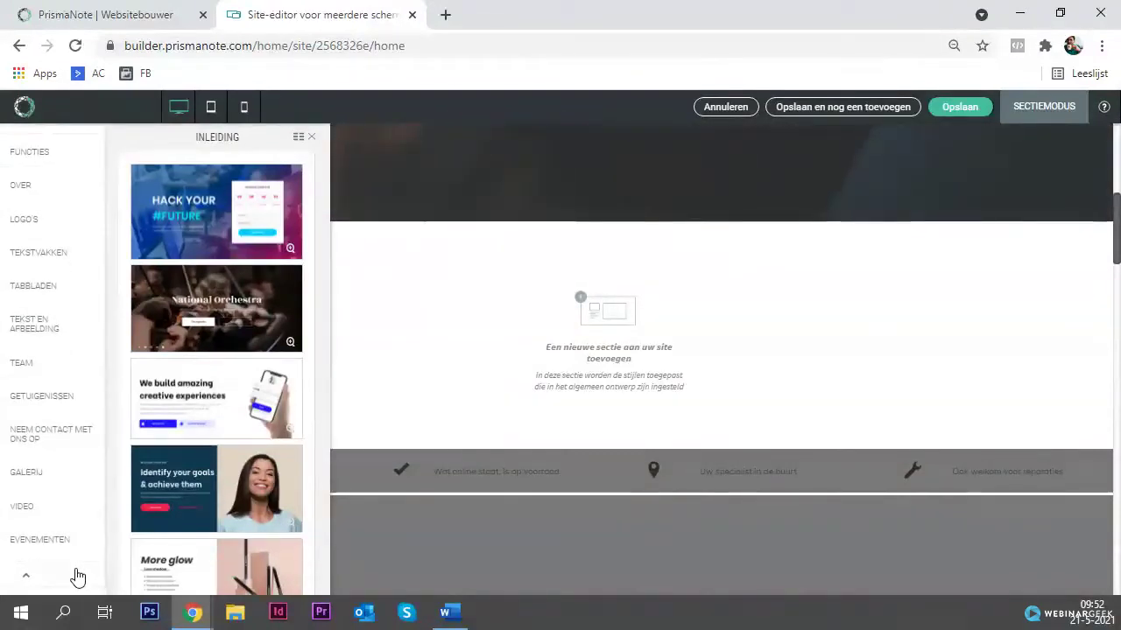
{"action": "right_click", "coordinate": [77, 576]}
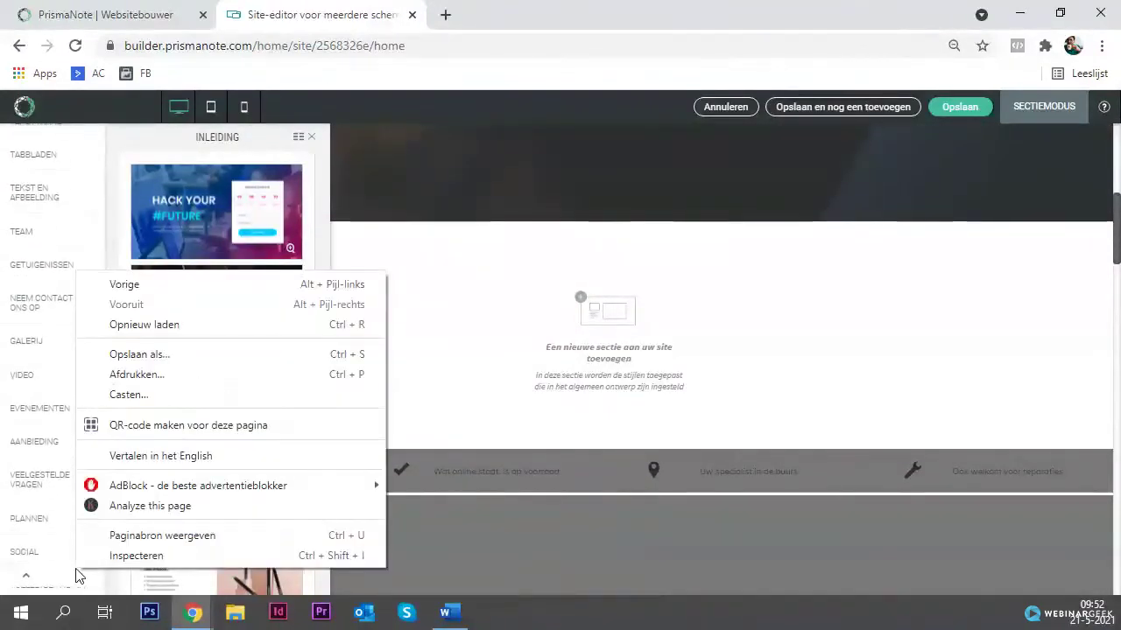
{"action": "left_click", "coordinate": [42, 339]}
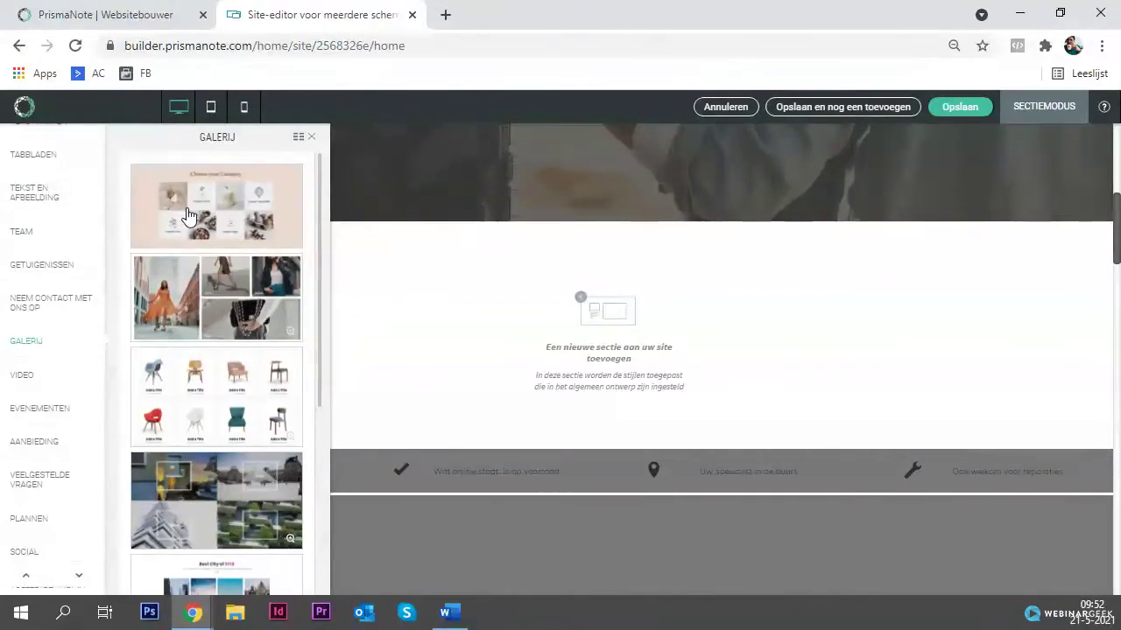
{"action": "left_click", "coordinate": [188, 216]}
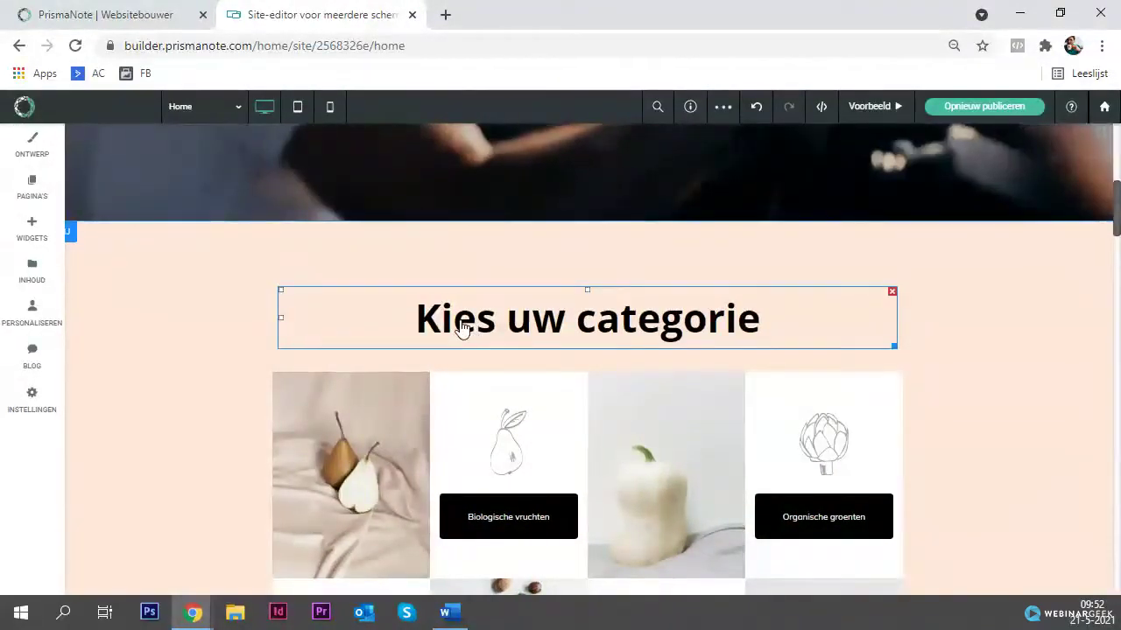
Step: Review the new gallery section and its placement between the hero image and the services bar
{"action": "scroll", "coordinate": [335, 245], "scroll_direction": "up", "scroll_amount": 8}
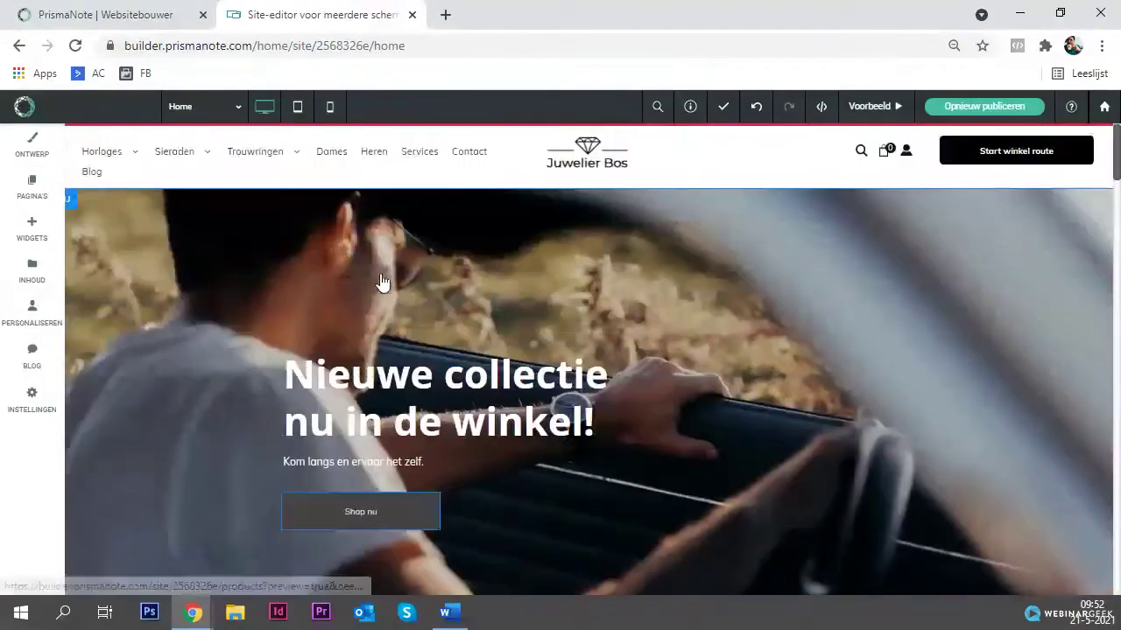
{"action": "scroll", "coordinate": [599, 200], "scroll_direction": "down", "scroll_amount": 4}
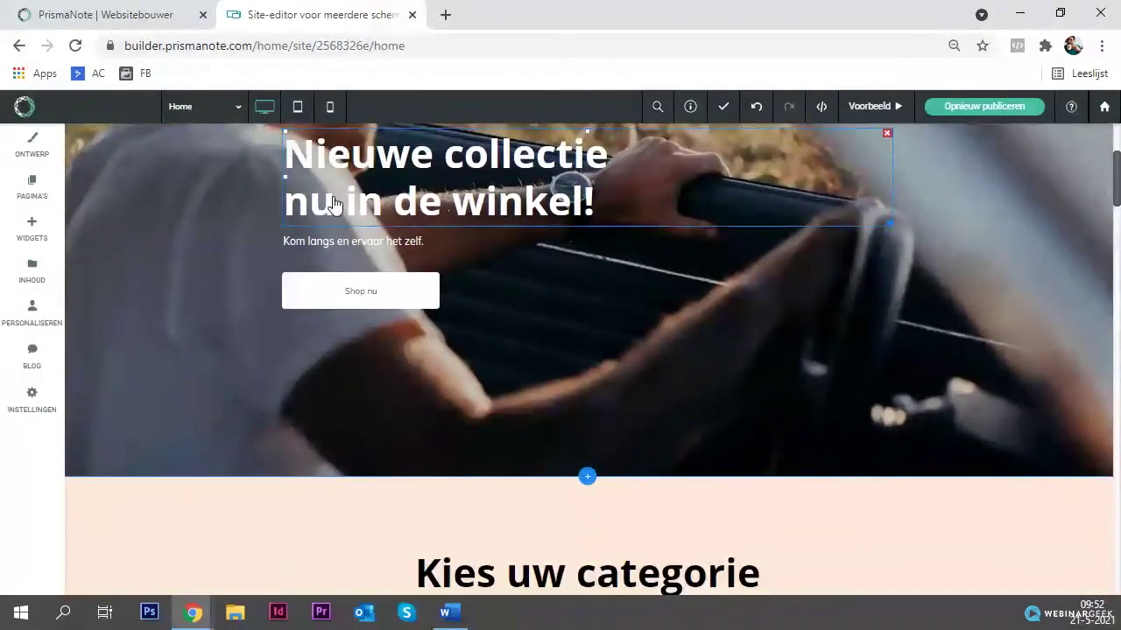
{"action": "scroll", "coordinate": [448, 274], "scroll_direction": "down", "scroll_amount": 3}
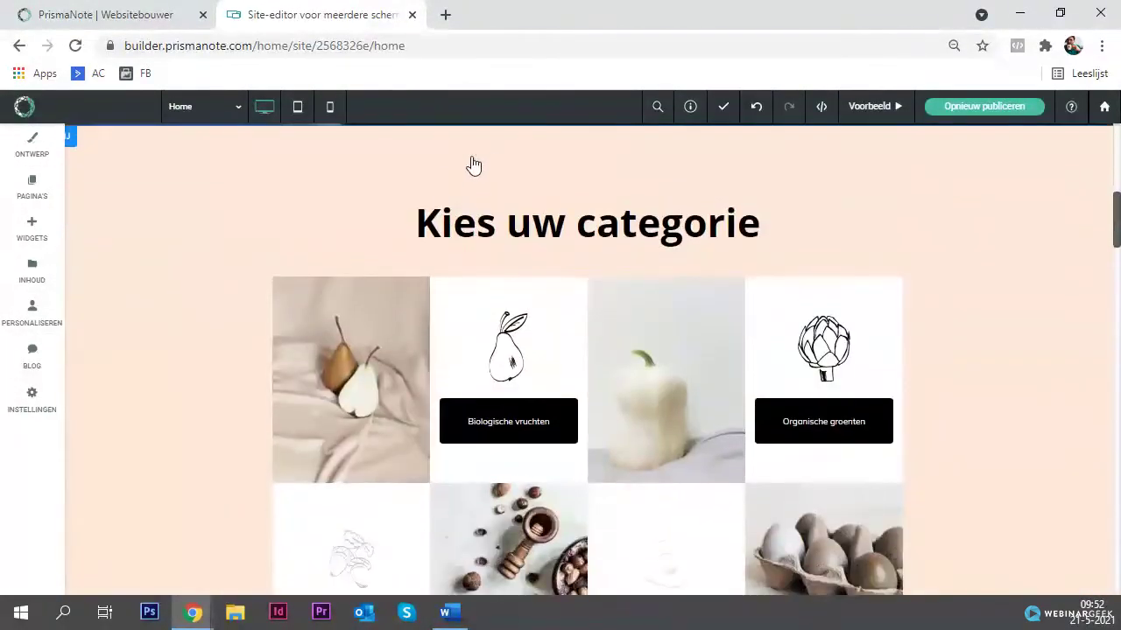
{"action": "scroll", "coordinate": [493, 250], "scroll_direction": "down", "scroll_amount": 5}
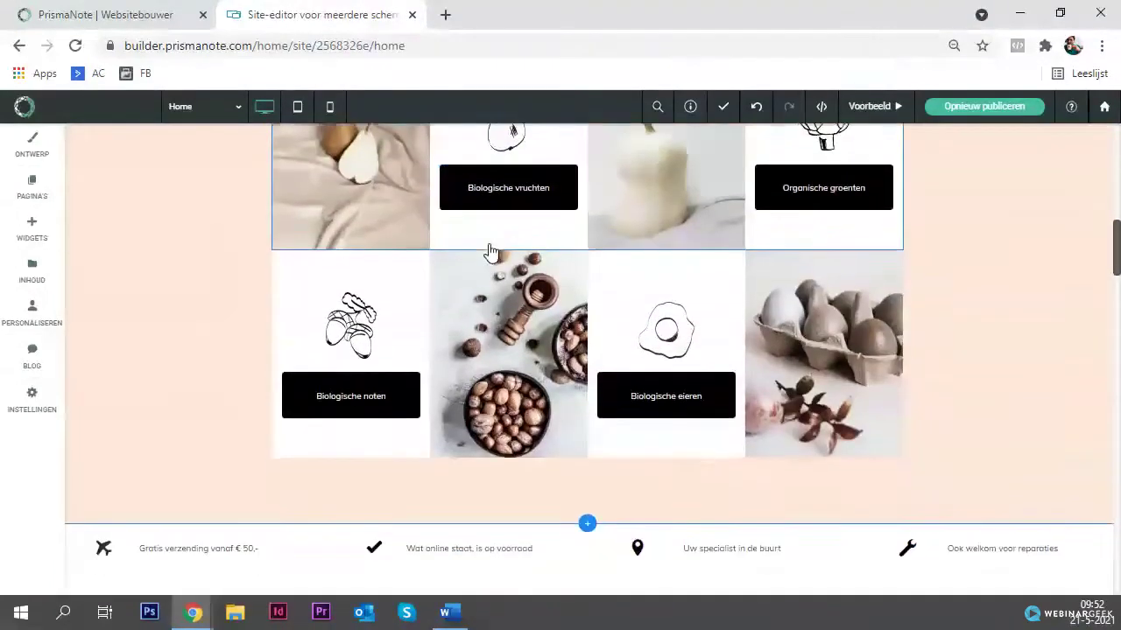
{"action": "scroll", "coordinate": [490, 251], "scroll_direction": "down", "scroll_amount": 1}
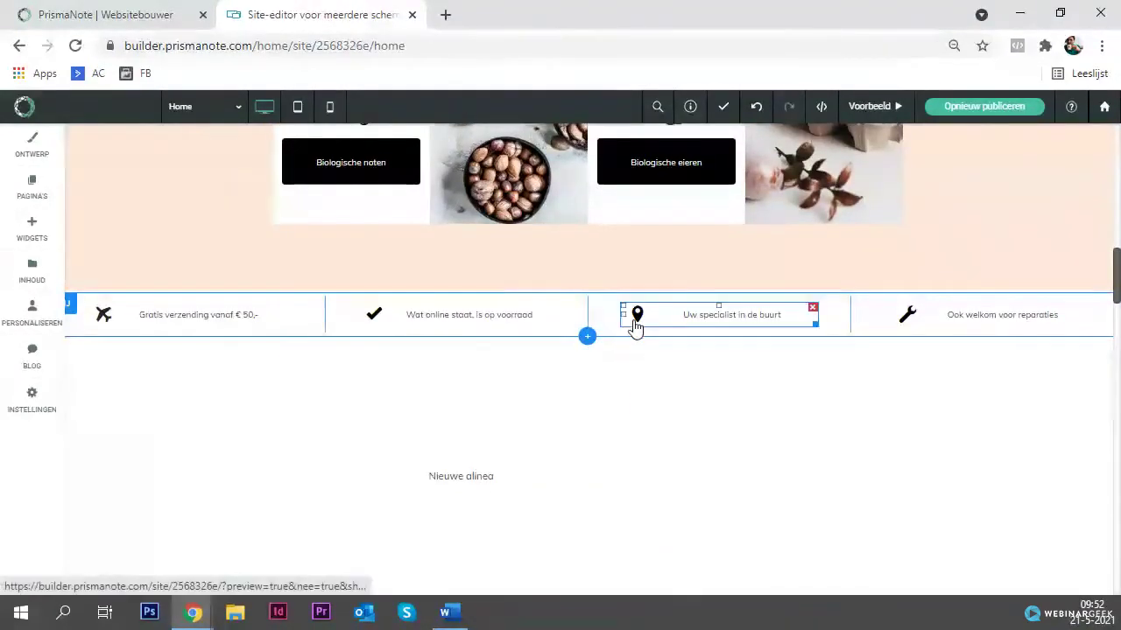
{"action": "scroll", "coordinate": [634, 327], "scroll_direction": "up", "scroll_amount": 5}
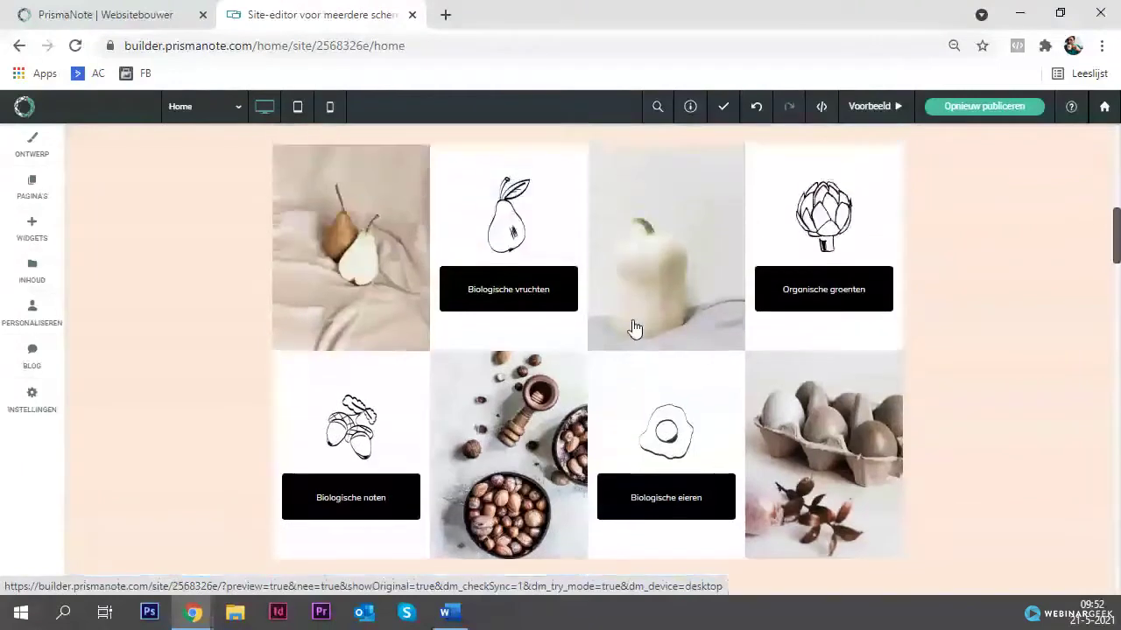
{"action": "scroll", "coordinate": [261, 291], "scroll_direction": "up", "scroll_amount": 2}
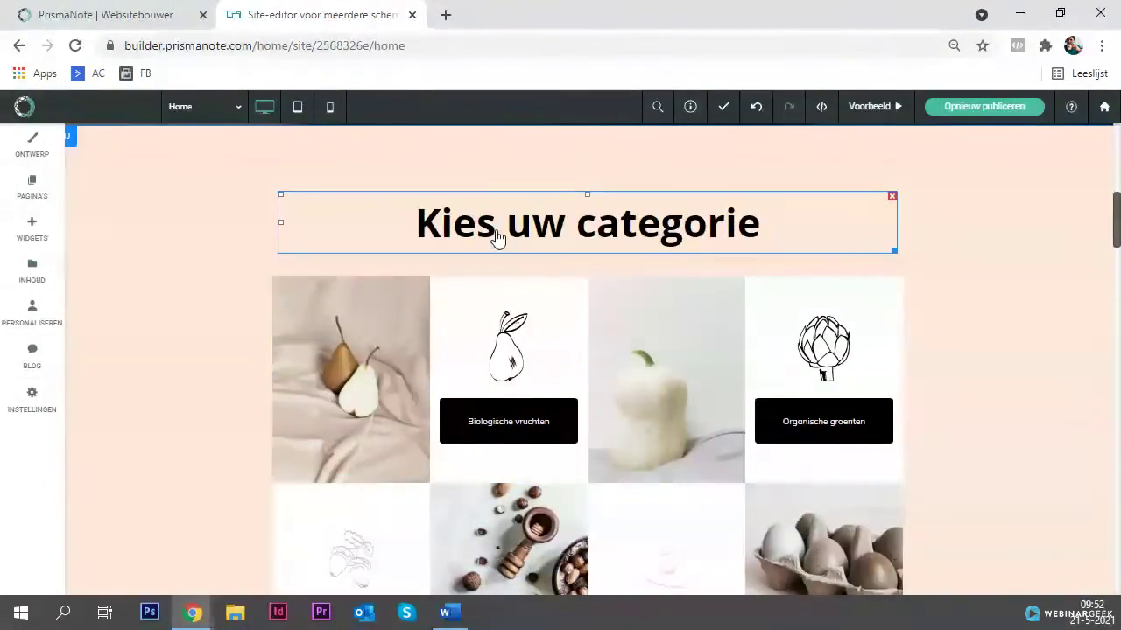
Step: Replace the gallery section's heading with "Ontdek de nieuwste collectie"
{"action": "left_click", "coordinate": [786, 235]}
{"action": "left_click_drag", "start_coordinate": [785, 236], "coordinate": [447, 232]}
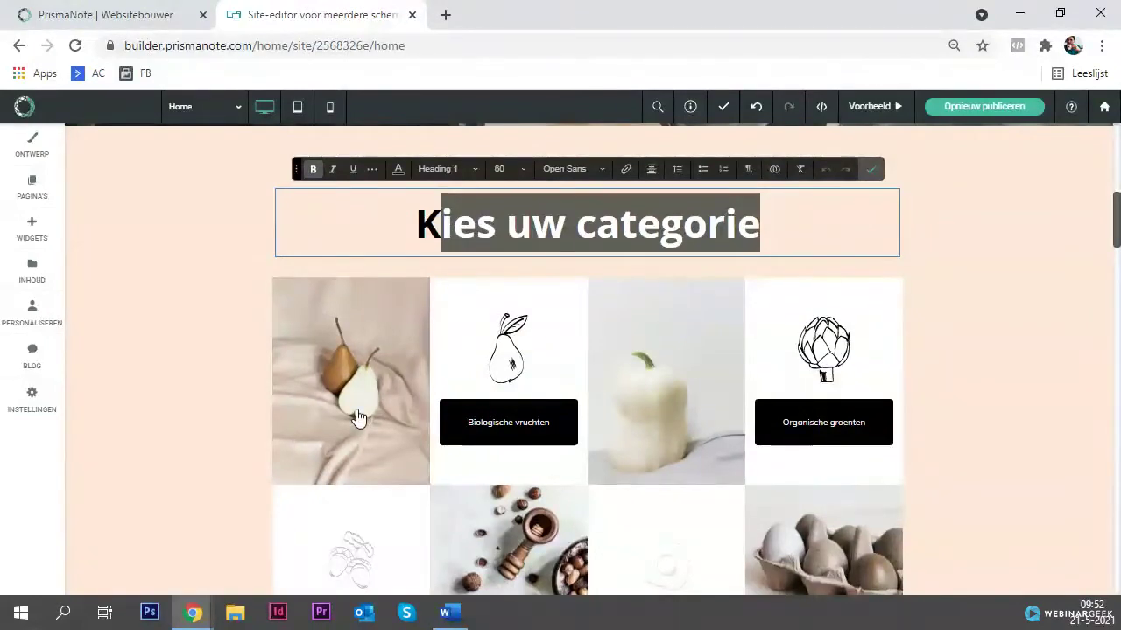
{"action": "type", "text": "Ontdek het"}
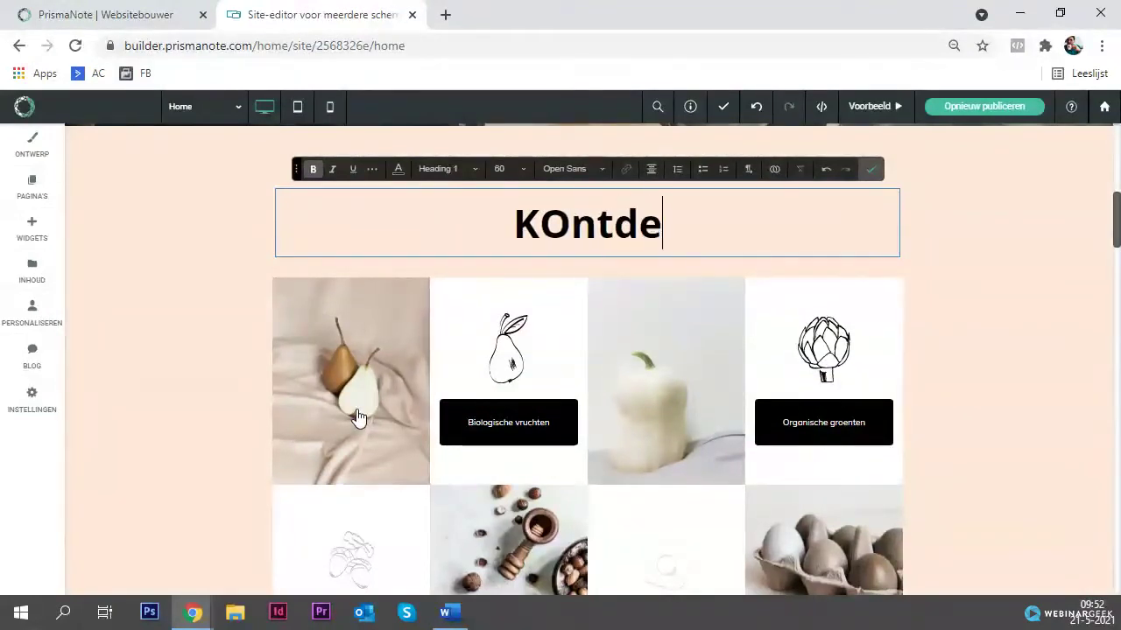
{"action": "key", "text": "BackSpace"}
{"action": "key", "text": "BackSpace"}
{"action": "key", "text": "BackSpace"}
{"action": "key", "text": "BackSpace"}
{"action": "type", "text": "de nieuws"}
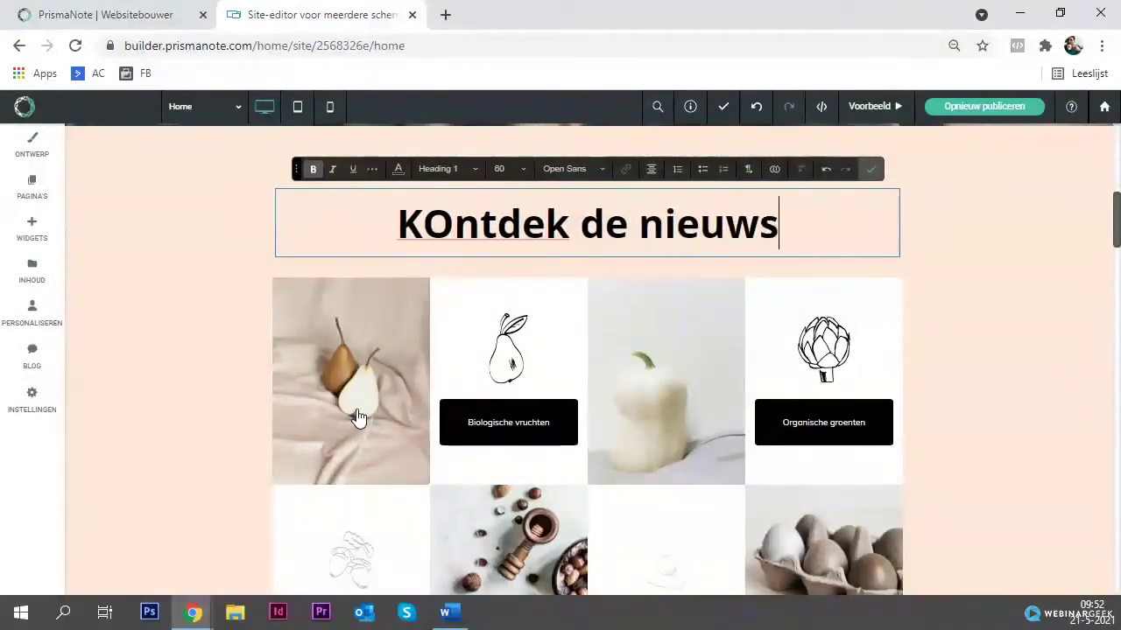
{"action": "type", "text": "te collectie"}
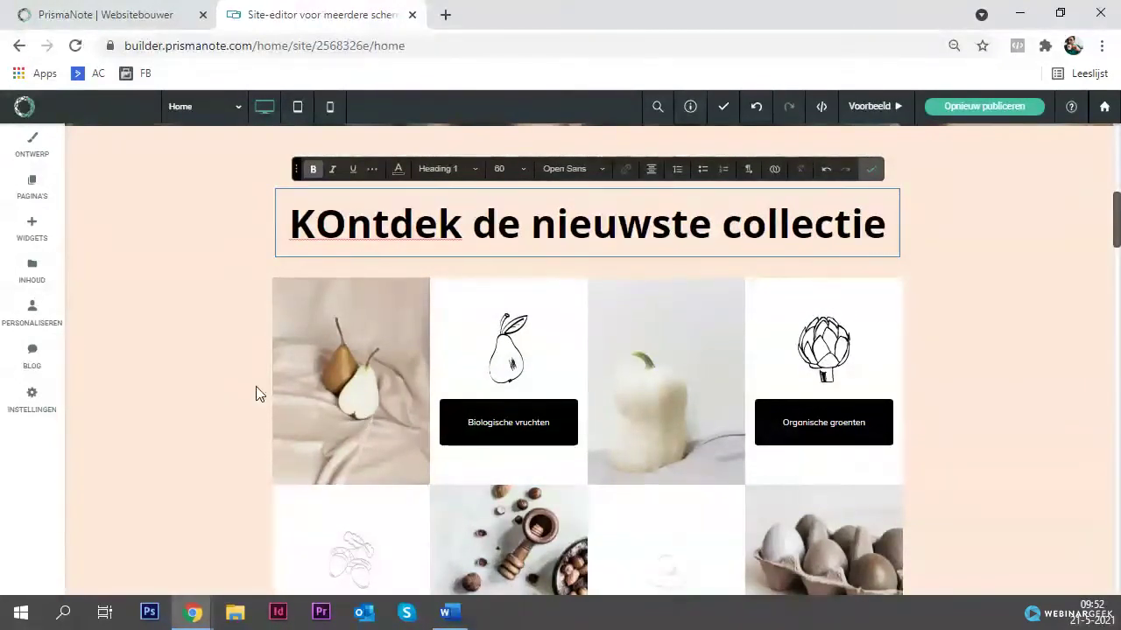
{"action": "key", "text": "Home"}
{"action": "key", "text": "Delete"}
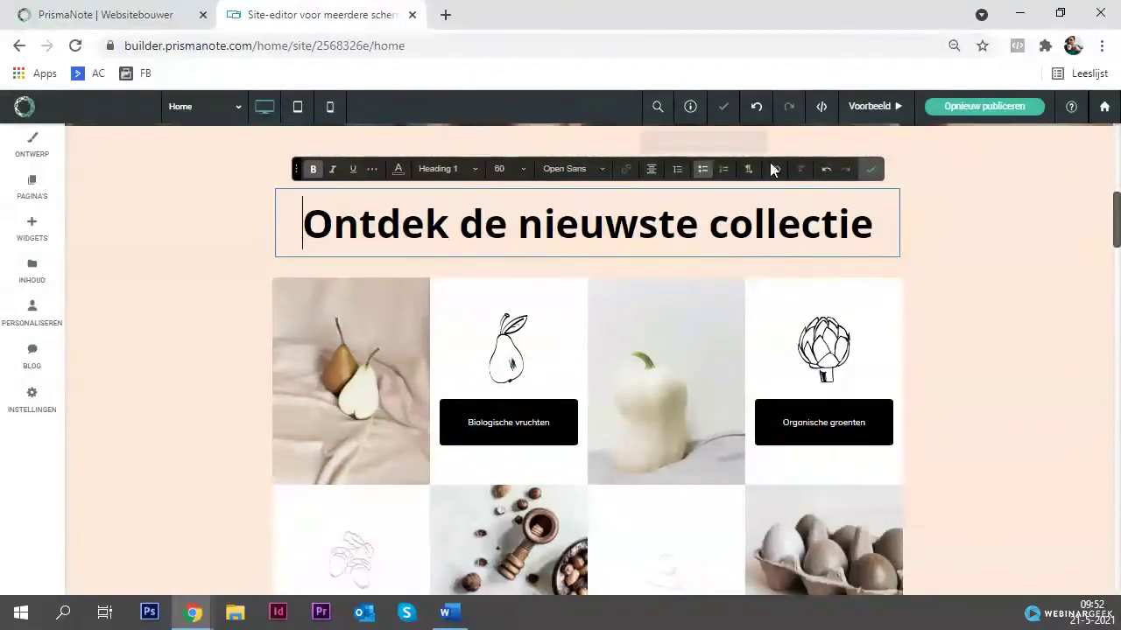
{"action": "left_click", "coordinate": [876, 176]}
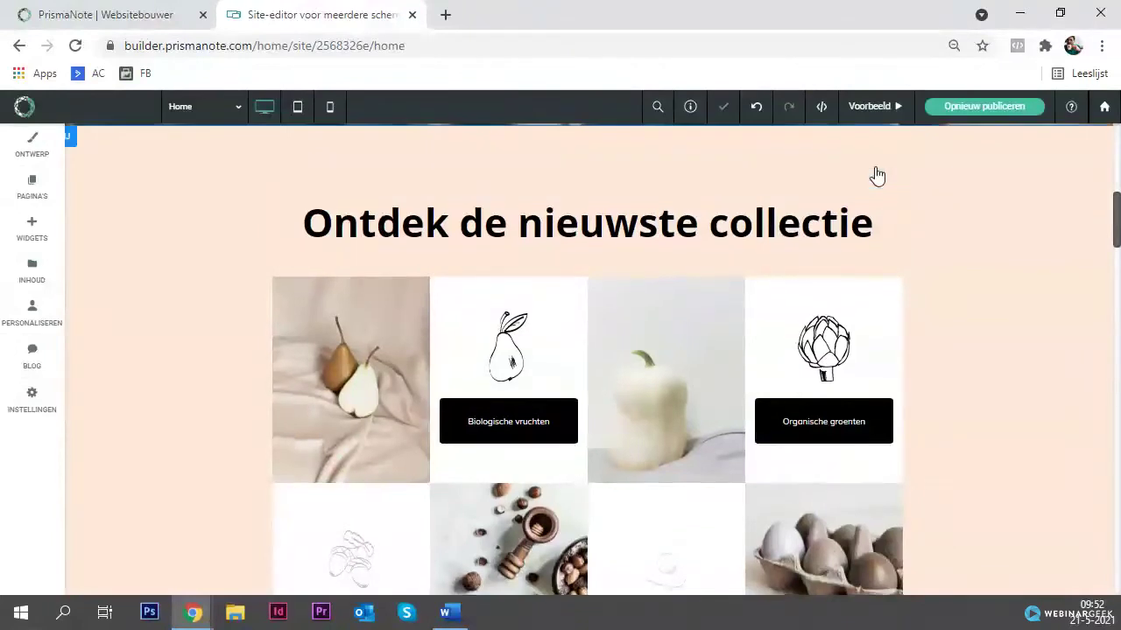
{"action": "left_click", "coordinate": [711, 229]}
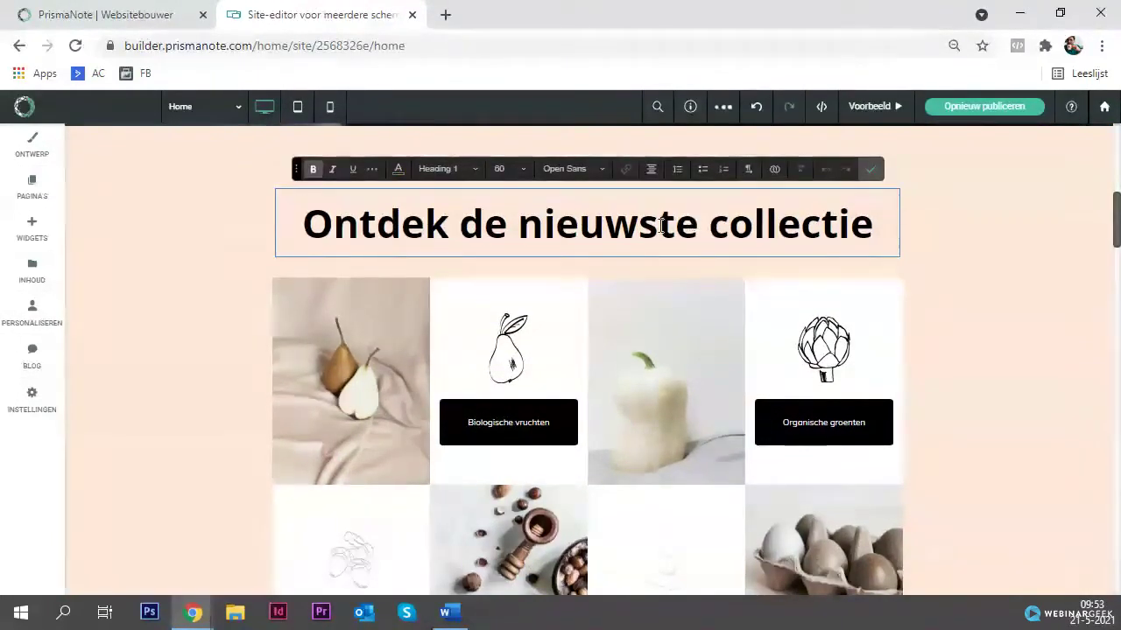
{"action": "left_click", "coordinate": [874, 172]}
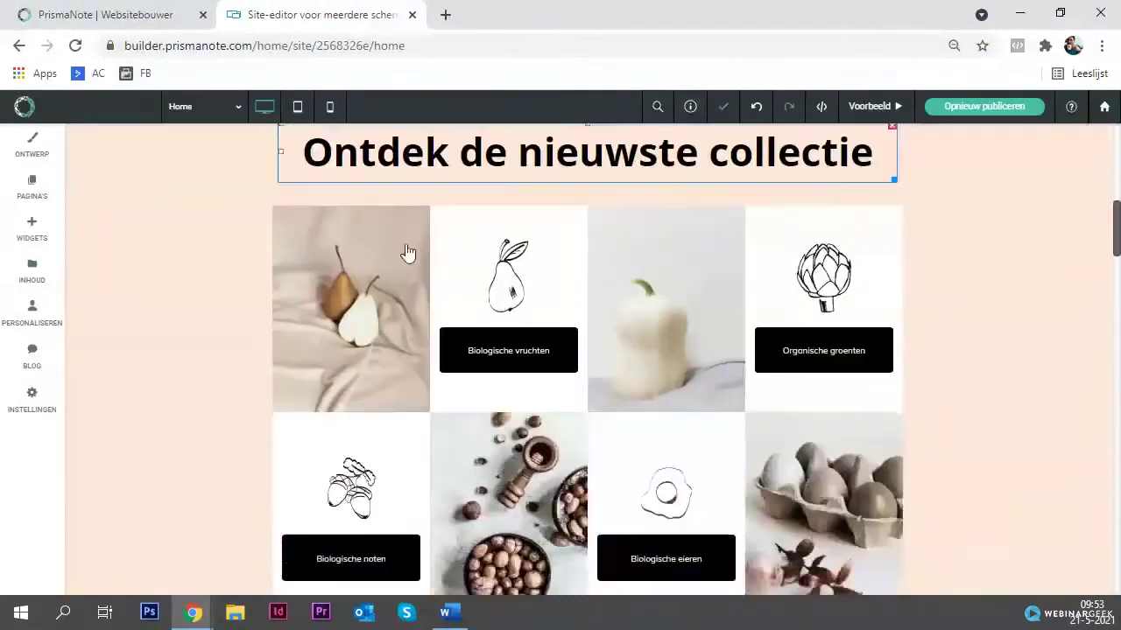
{"action": "left_click", "coordinate": [408, 253]}
{"action": "scroll", "coordinate": [333, 241], "scroll_direction": "up", "scroll_amount": 4}
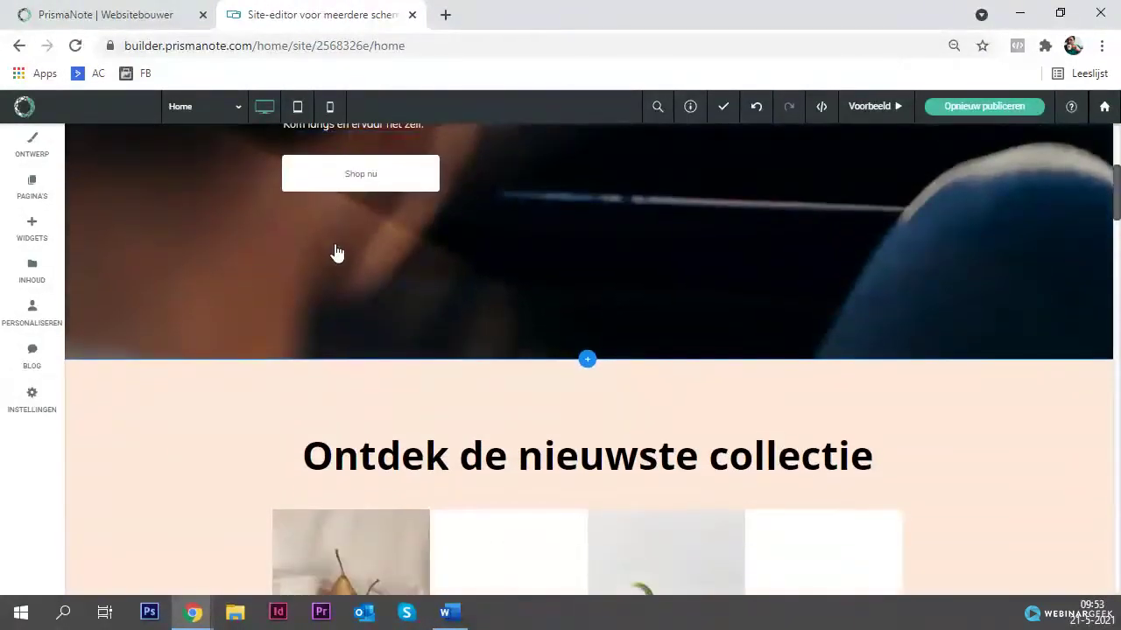
Step: Reword the gallery section's heading to "Ontdek alle collecties" and apply the text edit
{"action": "left_click", "coordinate": [364, 453]}
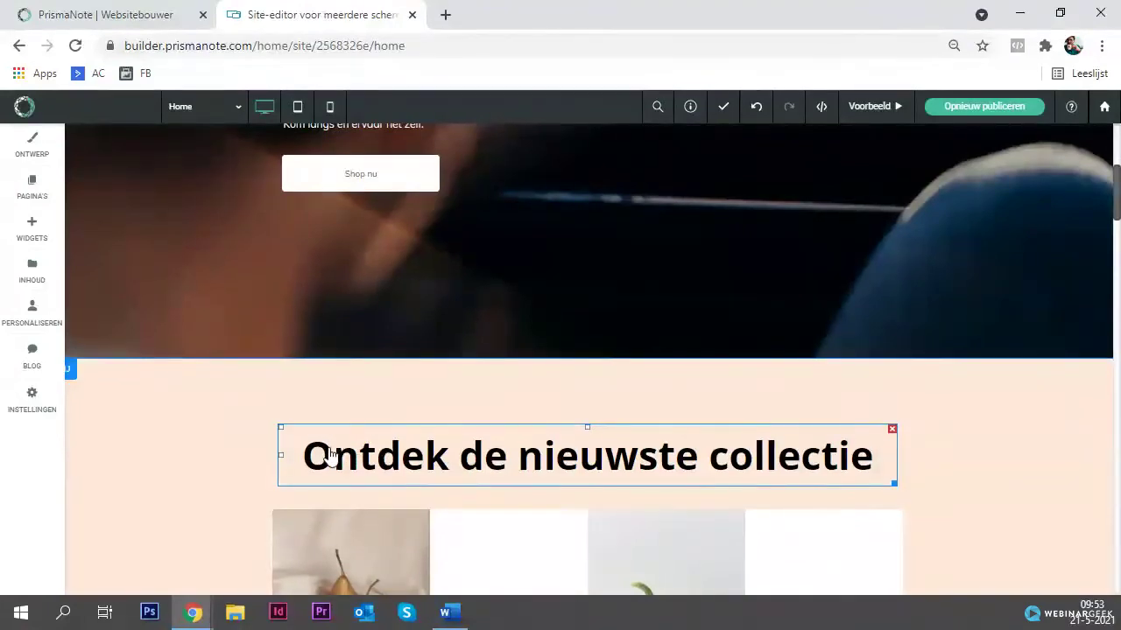
{"action": "left_click", "coordinate": [331, 453]}
{"action": "scroll", "coordinate": [375, 386], "scroll_direction": "down", "scroll_amount": 2}
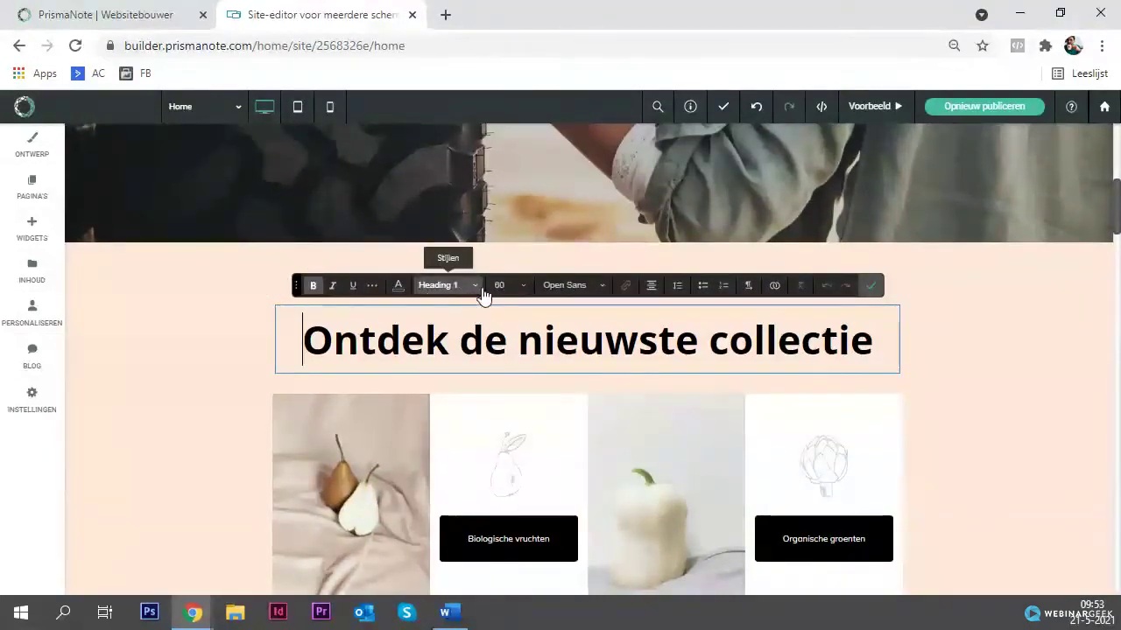
{"action": "left_click", "coordinate": [484, 340]}
{"action": "key", "text": "Delete"}
{"action": "key", "text": "BackSpace"}
{"action": "key", "text": "BackSpace"}
{"action": "left_click", "coordinate": [596, 340]}
{"action": "double_click", "coordinate": [596, 340]}
{"action": "key", "text": "BackSpace"}
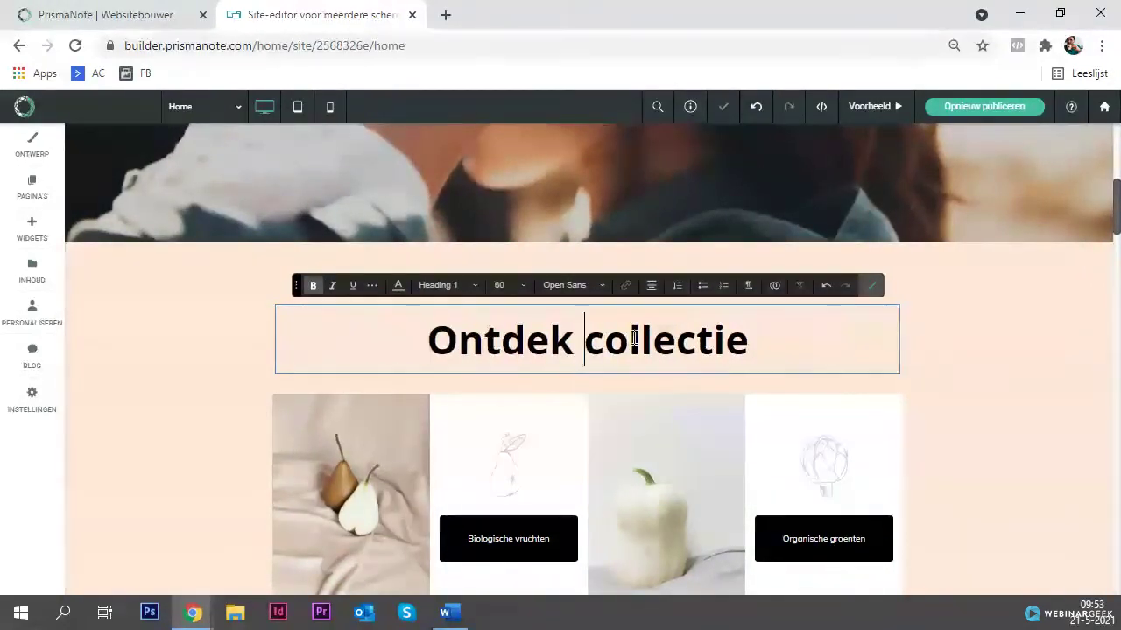
{"action": "left_click", "coordinate": [780, 338]}
{"action": "left_click", "coordinate": [574, 348]}
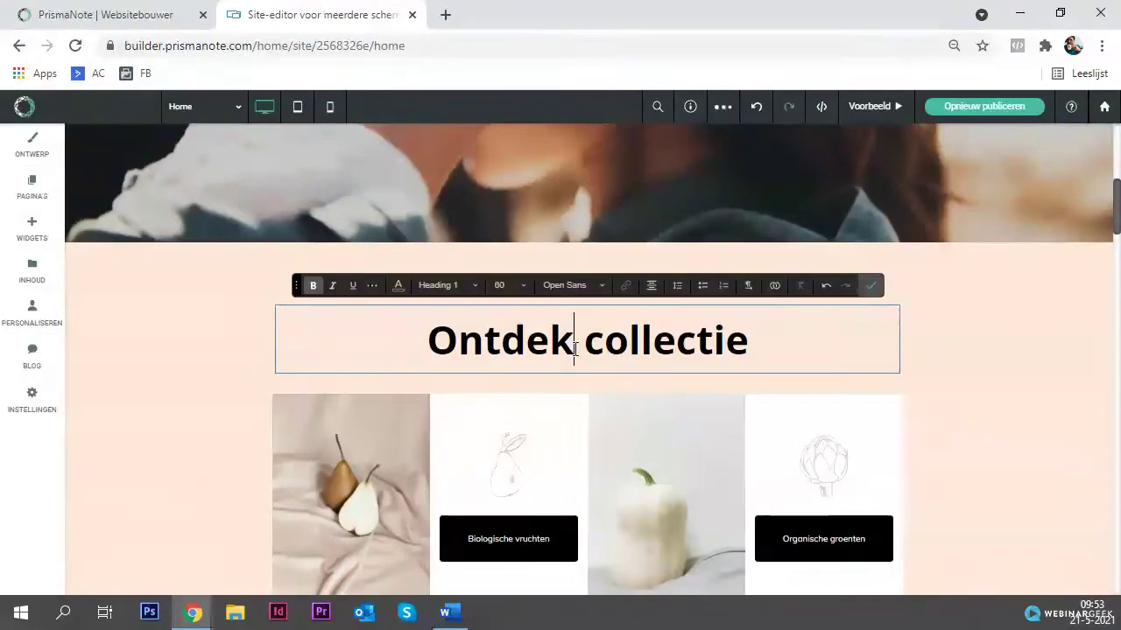
{"action": "type", "text": "alle"}
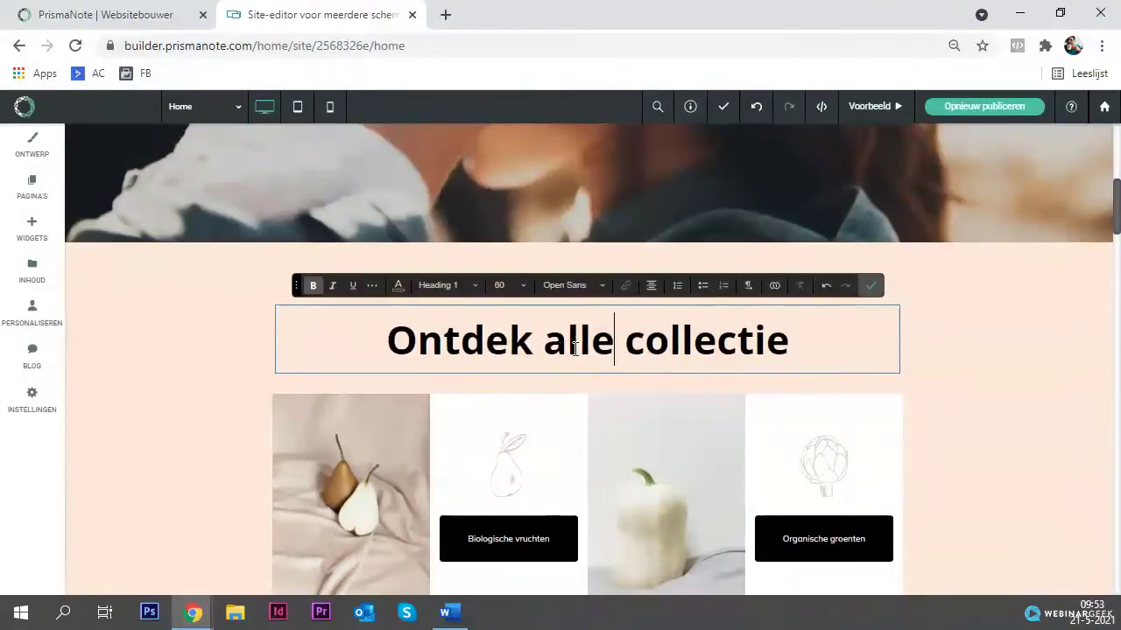
{"action": "left_click", "coordinate": [804, 336]}
{"action": "type", "text": "s"}
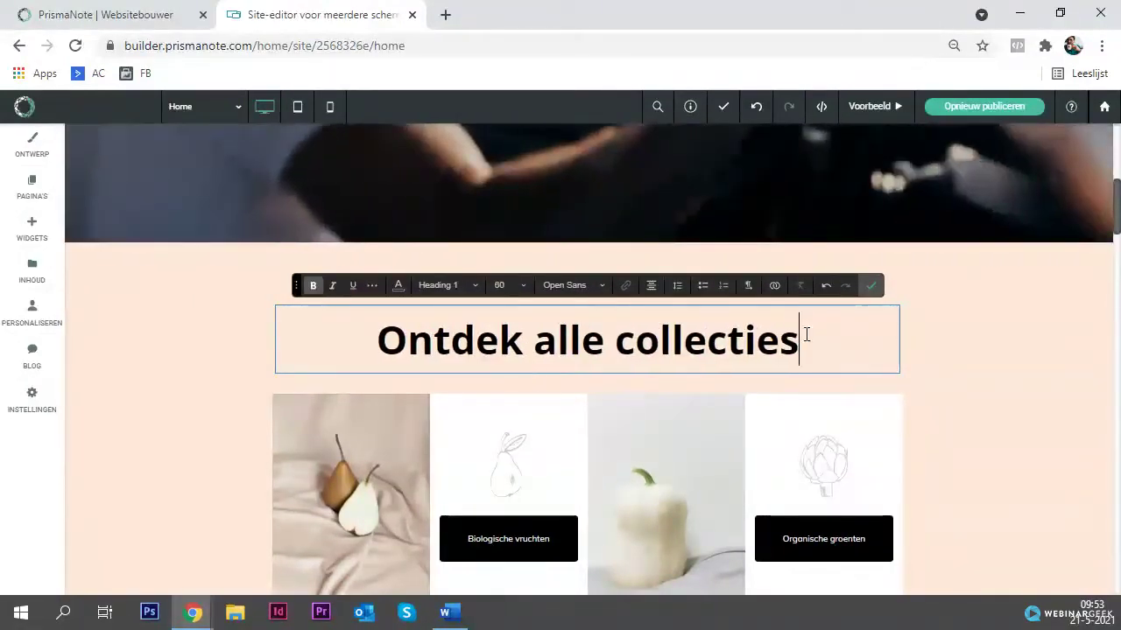
{"action": "left_click", "coordinate": [868, 291]}
Step: Remove the bold formatting from the whole gallery heading, try italic on and off, and look at the extra text and colour options
{"action": "left_click", "coordinate": [402, 425]}
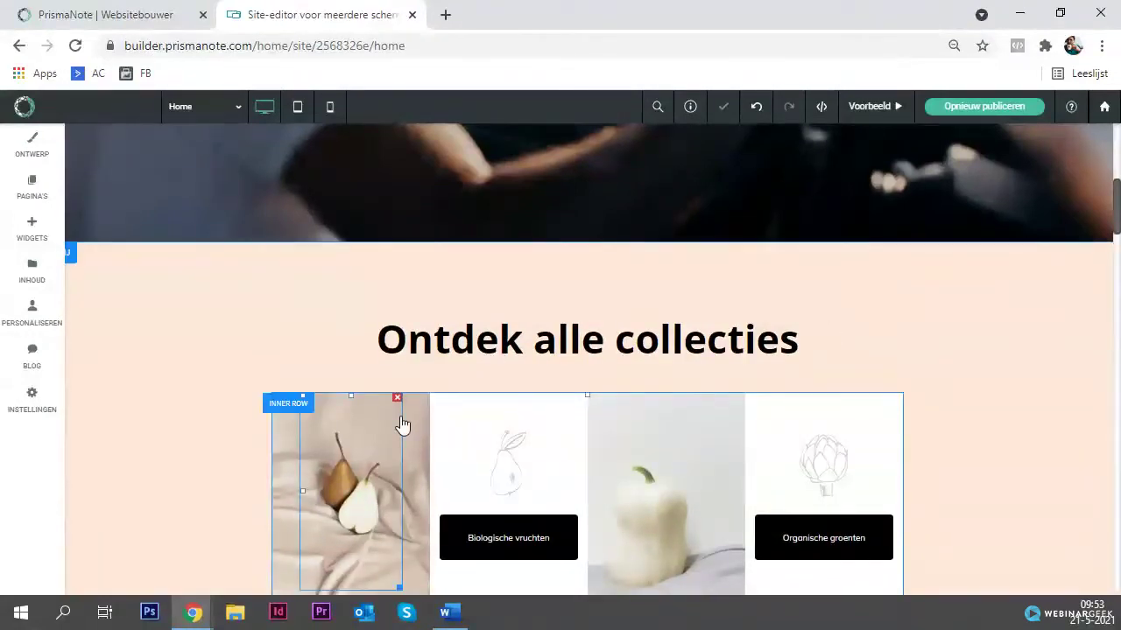
{"action": "left_click", "coordinate": [418, 360]}
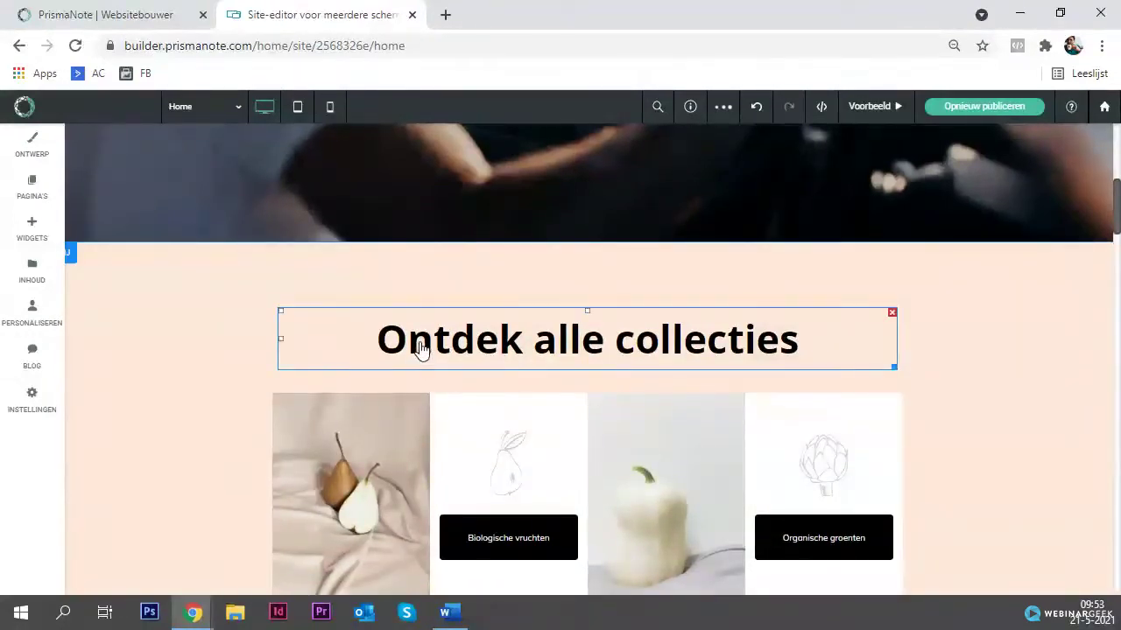
{"action": "left_click", "coordinate": [421, 342]}
{"action": "double_click", "coordinate": [421, 342]}
{"action": "key", "text": "ctrl+a"}
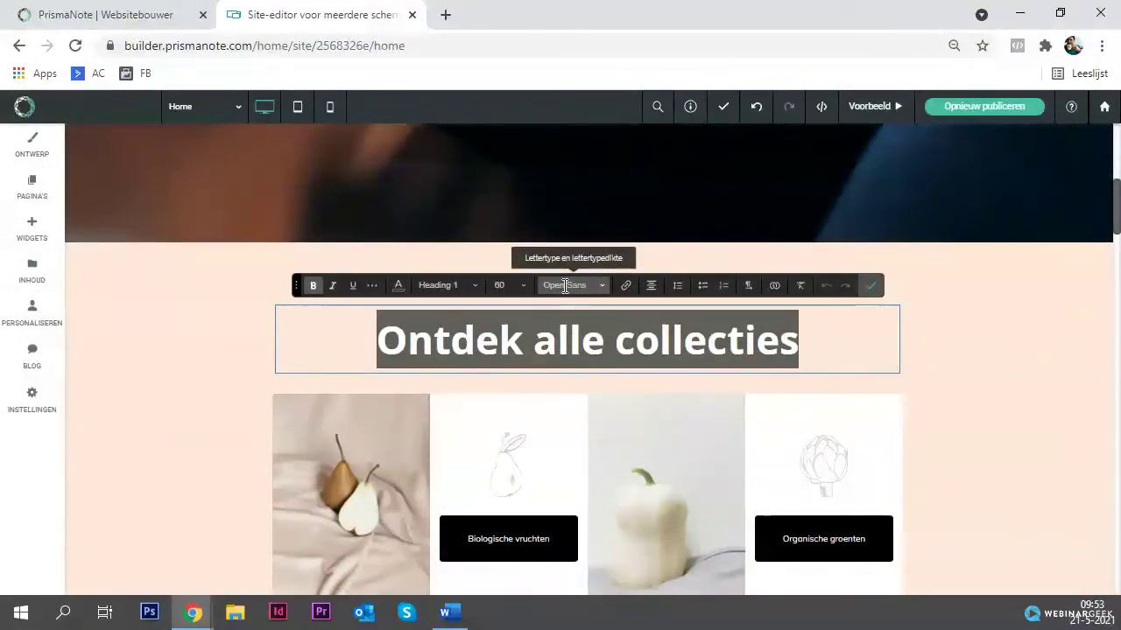
{"action": "left_click", "coordinate": [314, 287]}
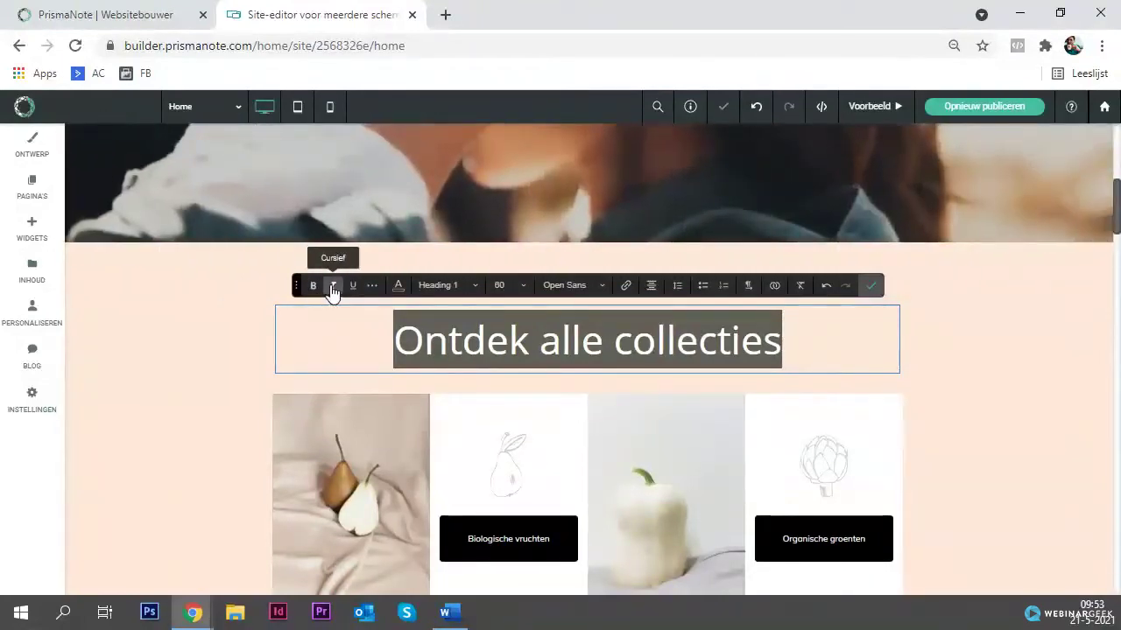
{"action": "left_click", "coordinate": [333, 289]}
{"action": "left_click", "coordinate": [332, 289]}
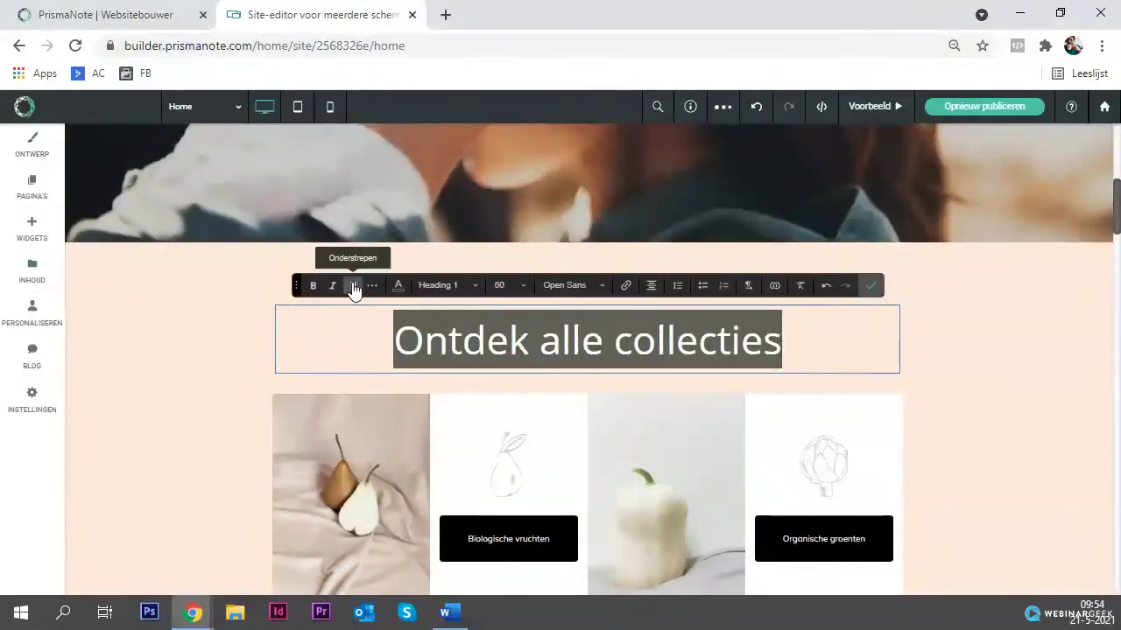
{"action": "left_click", "coordinate": [371, 286]}
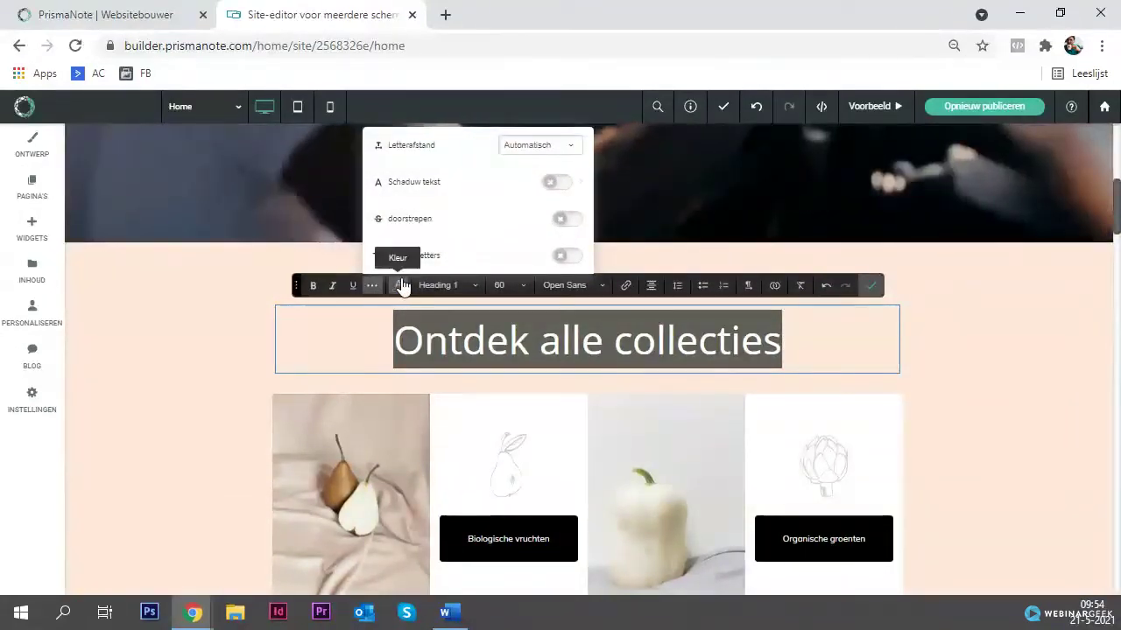
{"action": "left_click", "coordinate": [398, 287]}
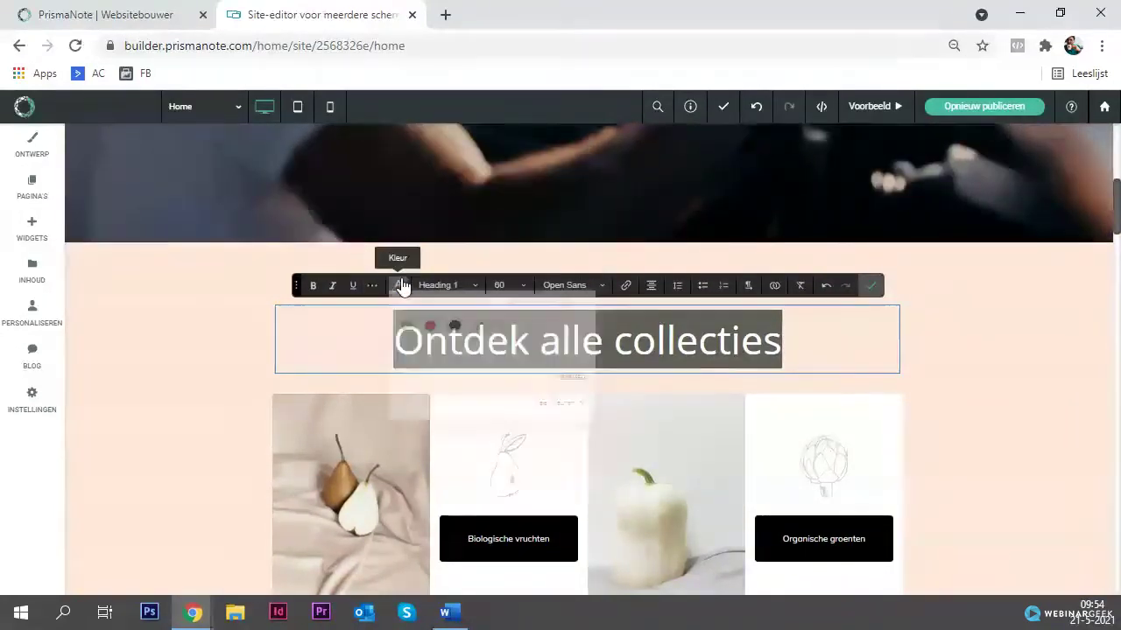
Step: Give the gallery heading the Heading 3 style and centre it
{"action": "left_click", "coordinate": [459, 286]}
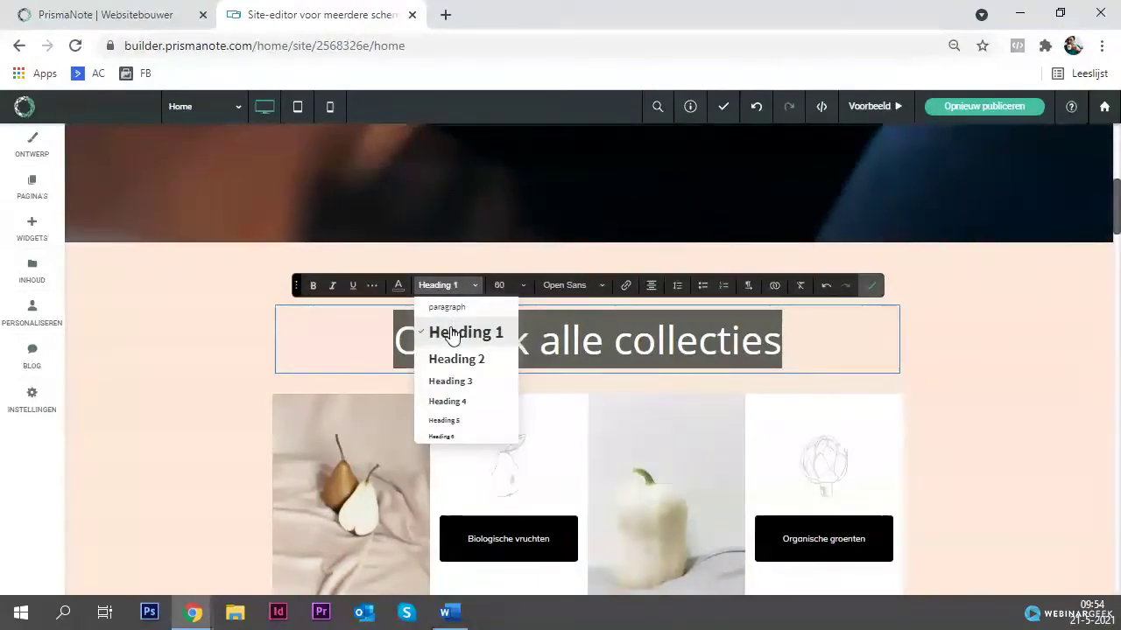
{"action": "left_click", "coordinate": [450, 382]}
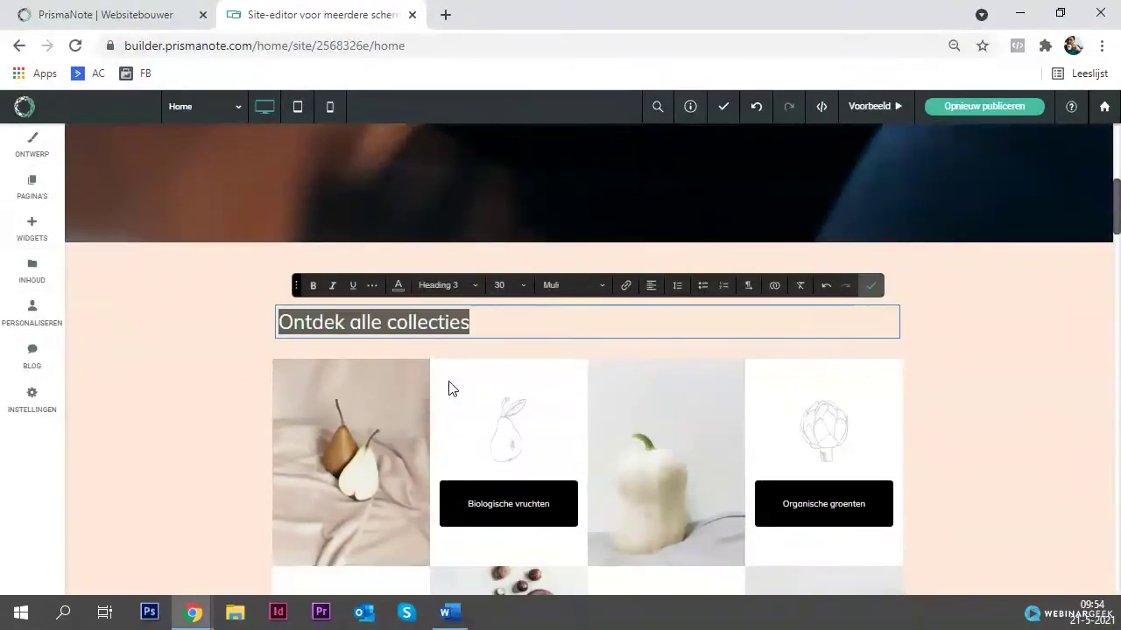
{"action": "left_click", "coordinate": [652, 285]}
{"action": "left_click", "coordinate": [660, 324]}
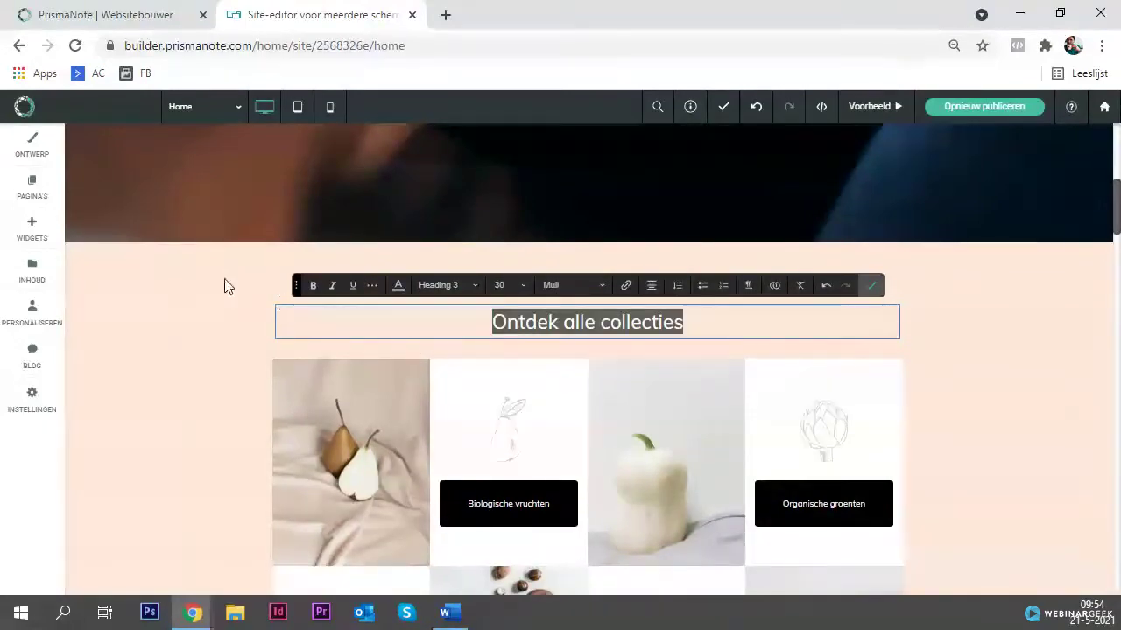
Step: Look over the categories of the site's general design settings and close them
{"action": "left_click", "coordinate": [35, 149]}
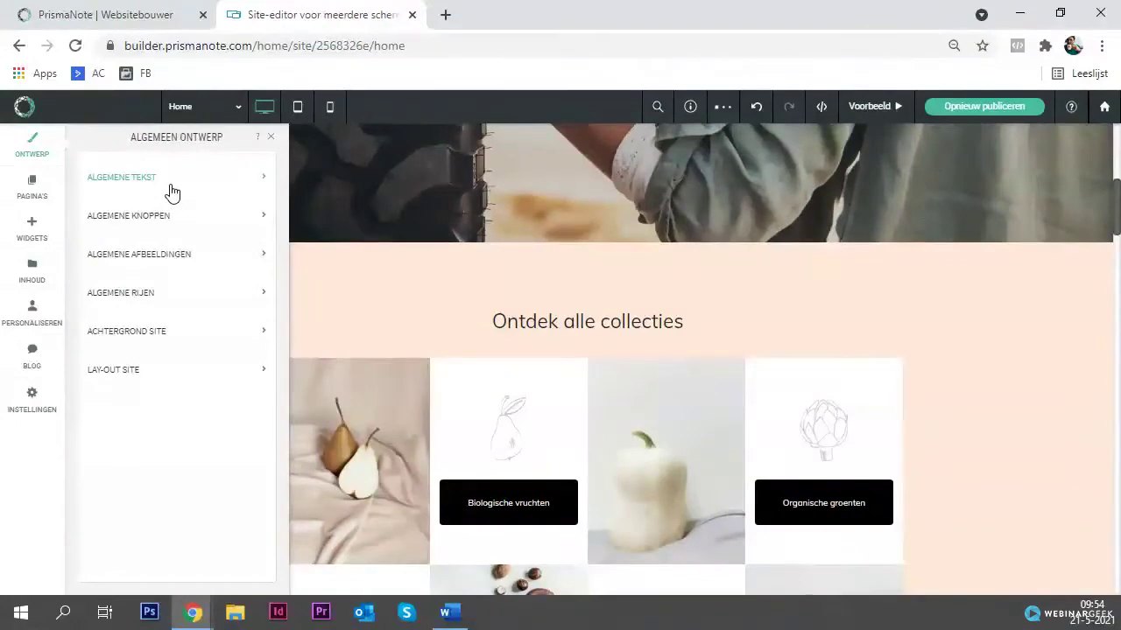
{"action": "left_click", "coordinate": [272, 143]}
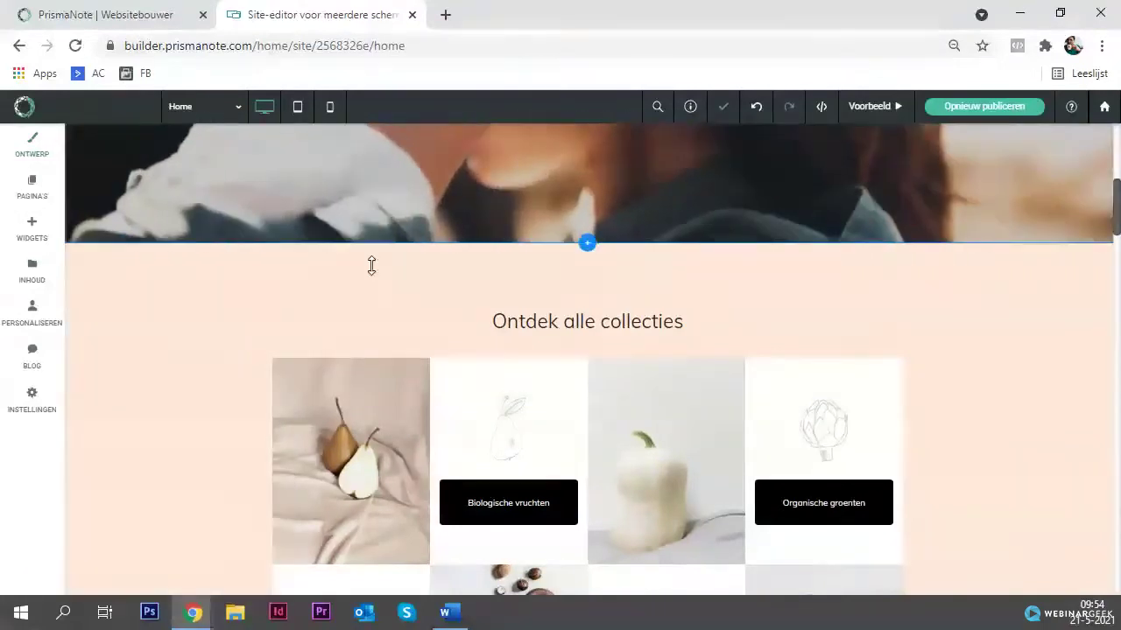
Step: Insert the word "hier" after "Ontdek" in the gallery heading
{"action": "double_click", "coordinate": [539, 321]}
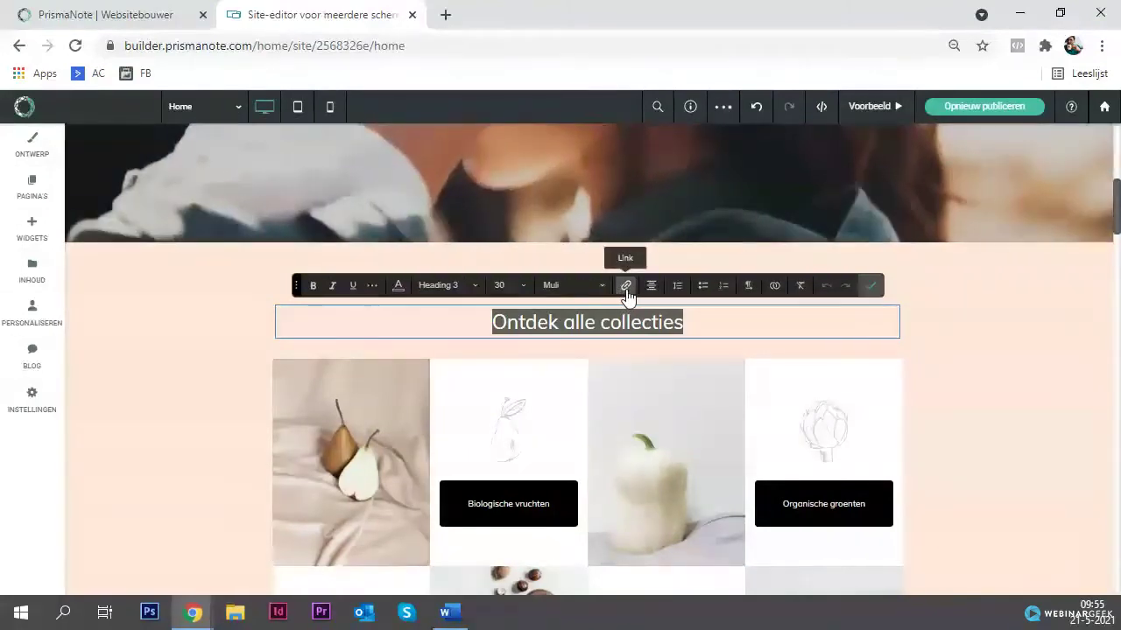
{"action": "left_click", "coordinate": [528, 323]}
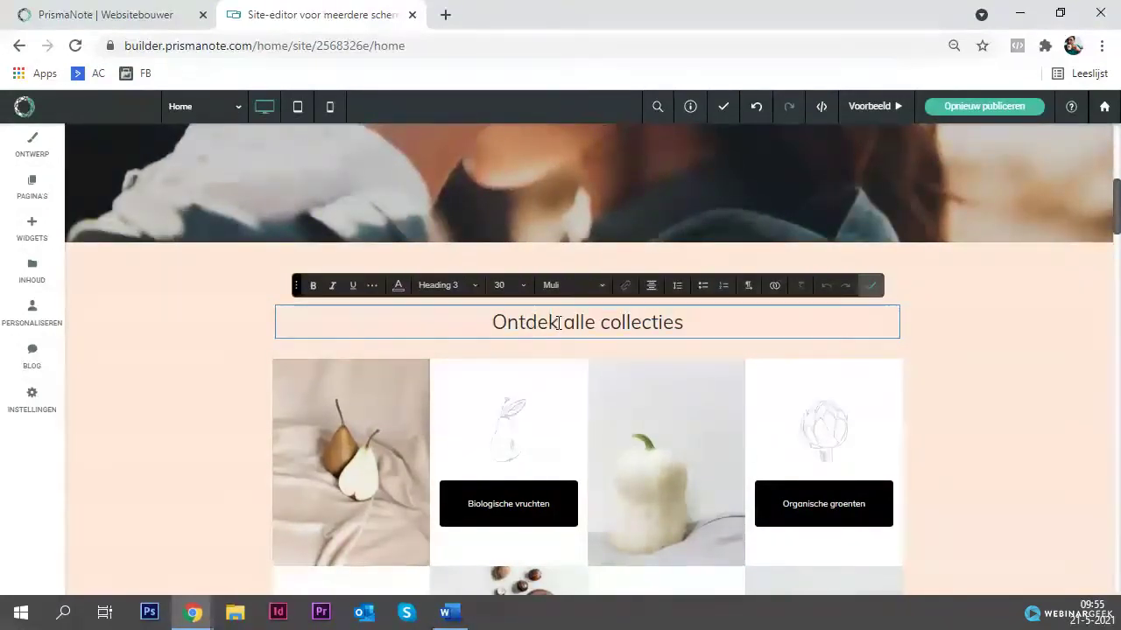
{"action": "left_click_drag", "start_coordinate": [558, 323], "coordinate": [508, 322]}
{"action": "left_click", "coordinate": [563, 323]}
{"action": "type", "text": "hier"}
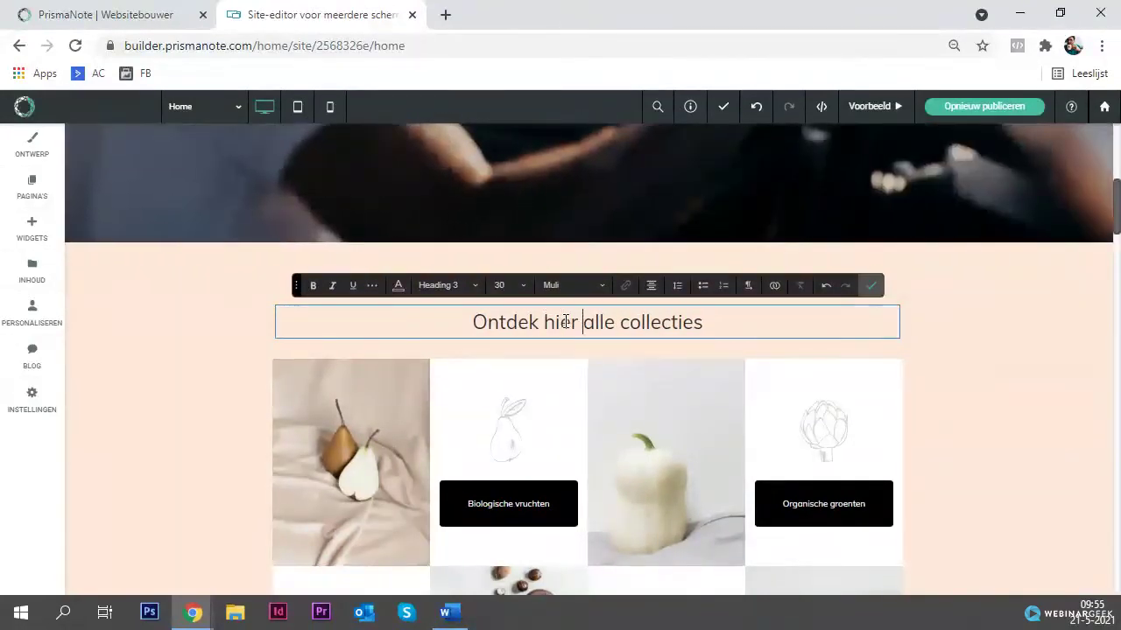
{"action": "left_click_drag", "start_coordinate": [559, 322], "coordinate": [543, 322]}
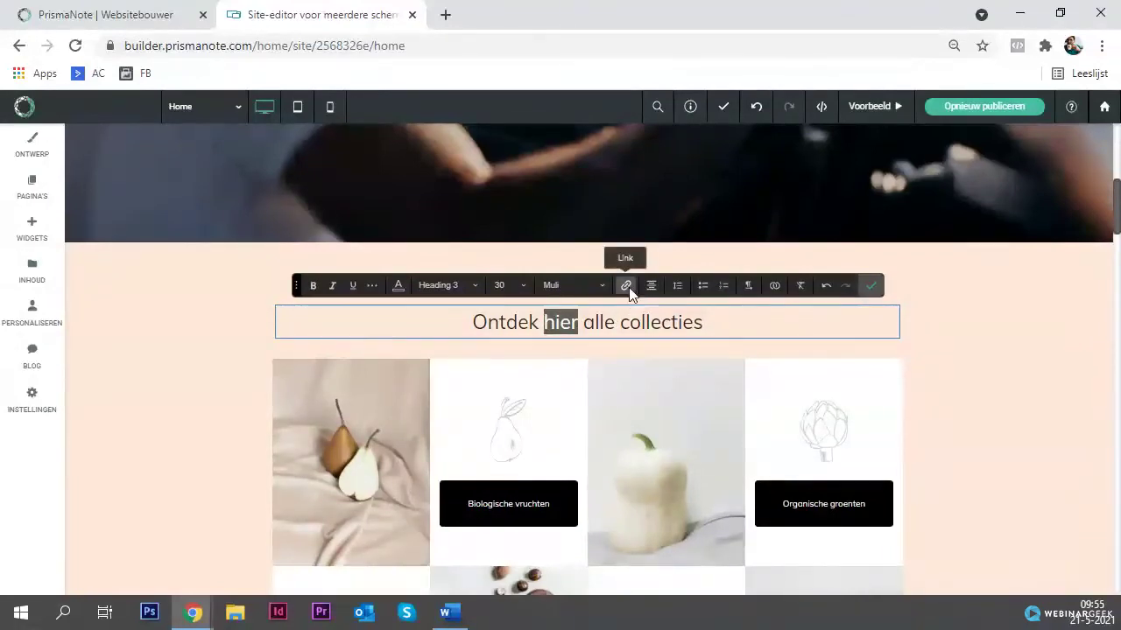
{"action": "left_click", "coordinate": [627, 286]}
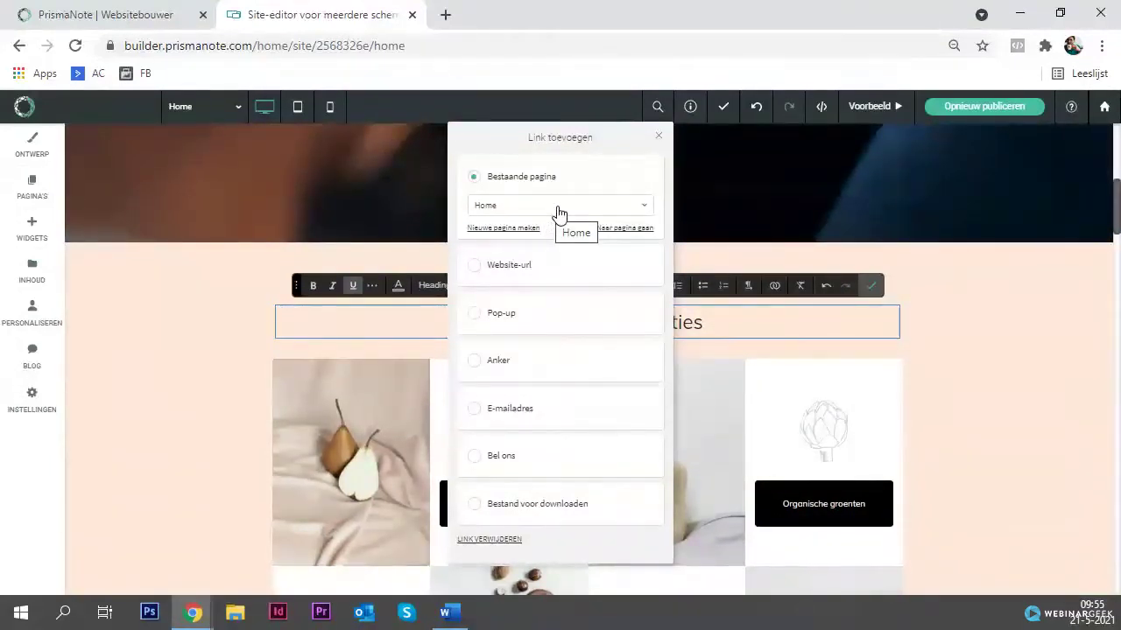
{"action": "left_click", "coordinate": [536, 270]}
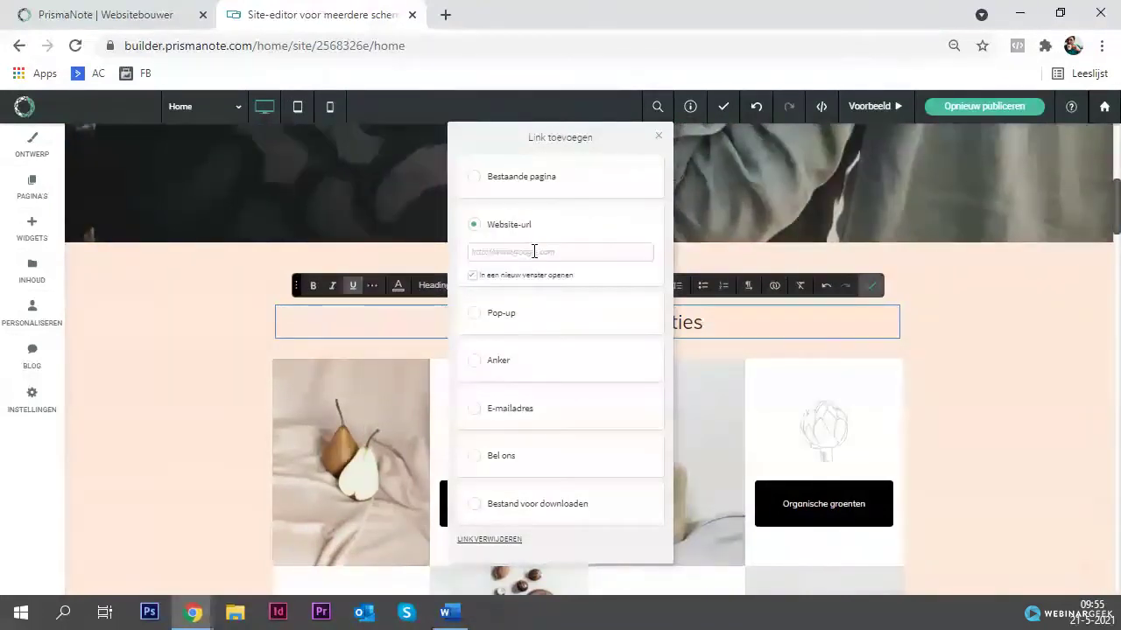
{"action": "type", "text": "www.google.nl"}
{"action": "left_click", "coordinate": [560, 227]}
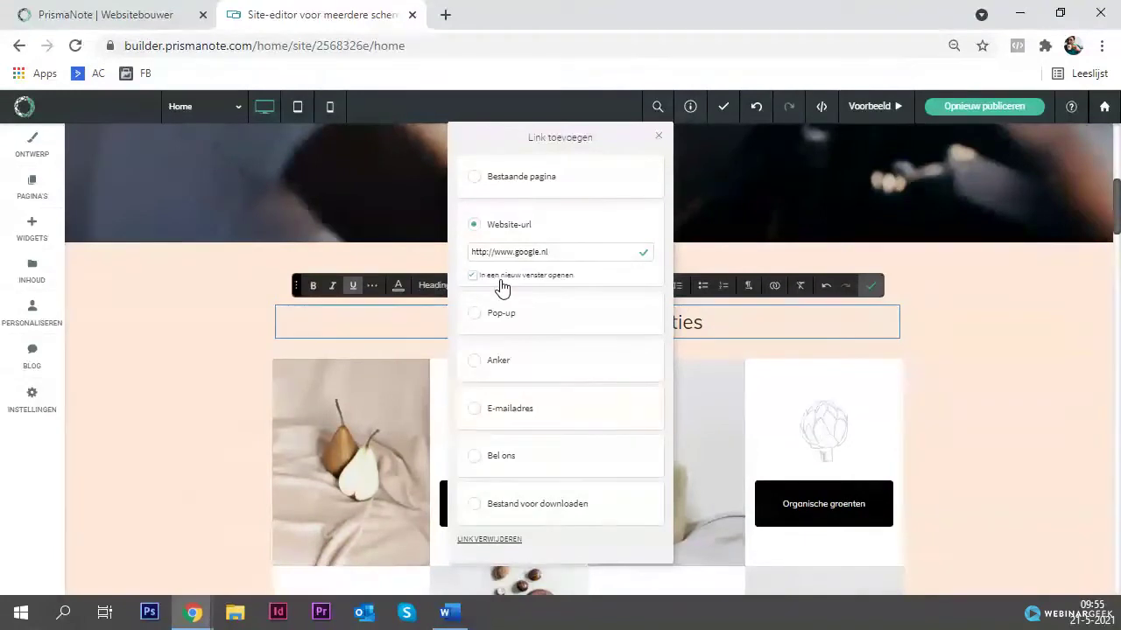
{"action": "left_click", "coordinate": [662, 139]}
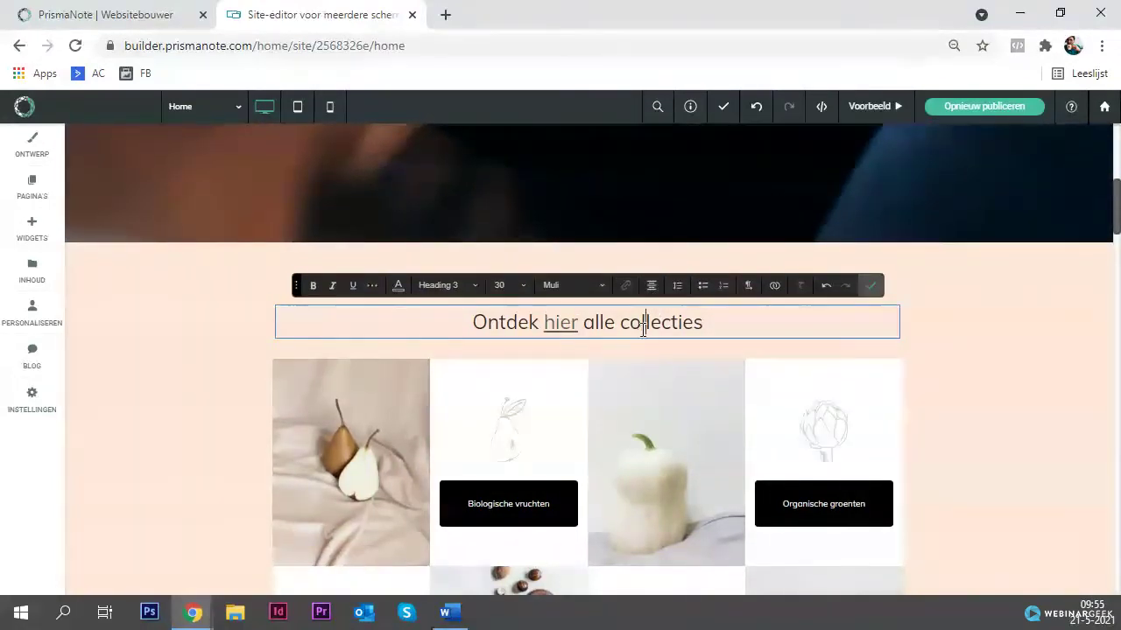
Step: Left-align the whole gallery heading, set its line height to 1.5, and apply the text edit
{"action": "triple_click", "coordinate": [646, 319]}
{"action": "left_click", "coordinate": [651, 285]}
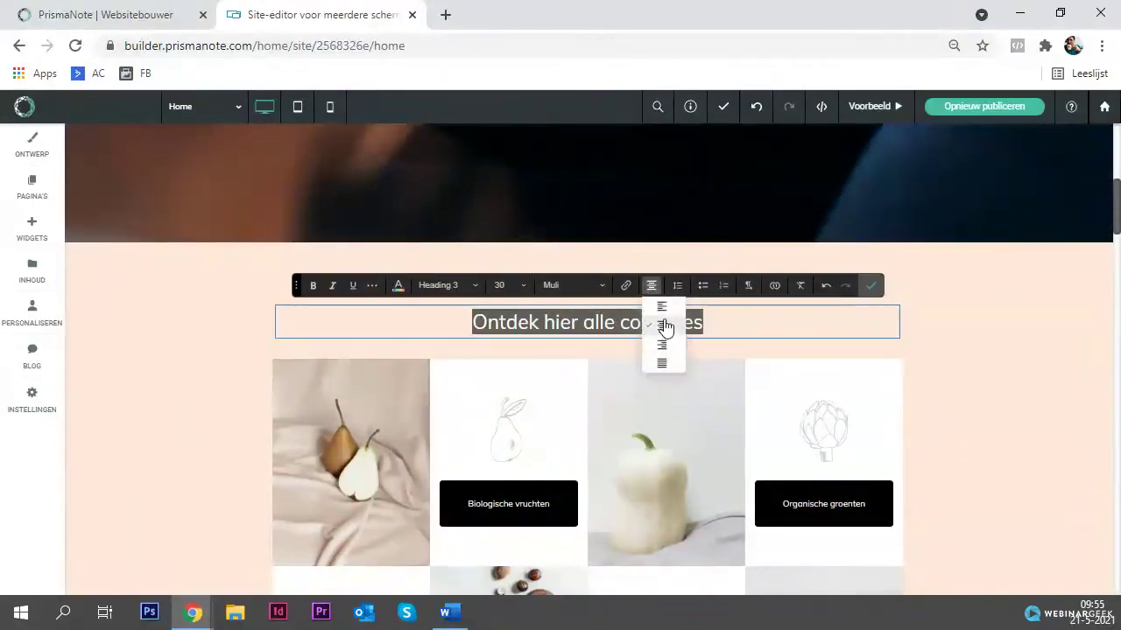
{"action": "left_click", "coordinate": [663, 306]}
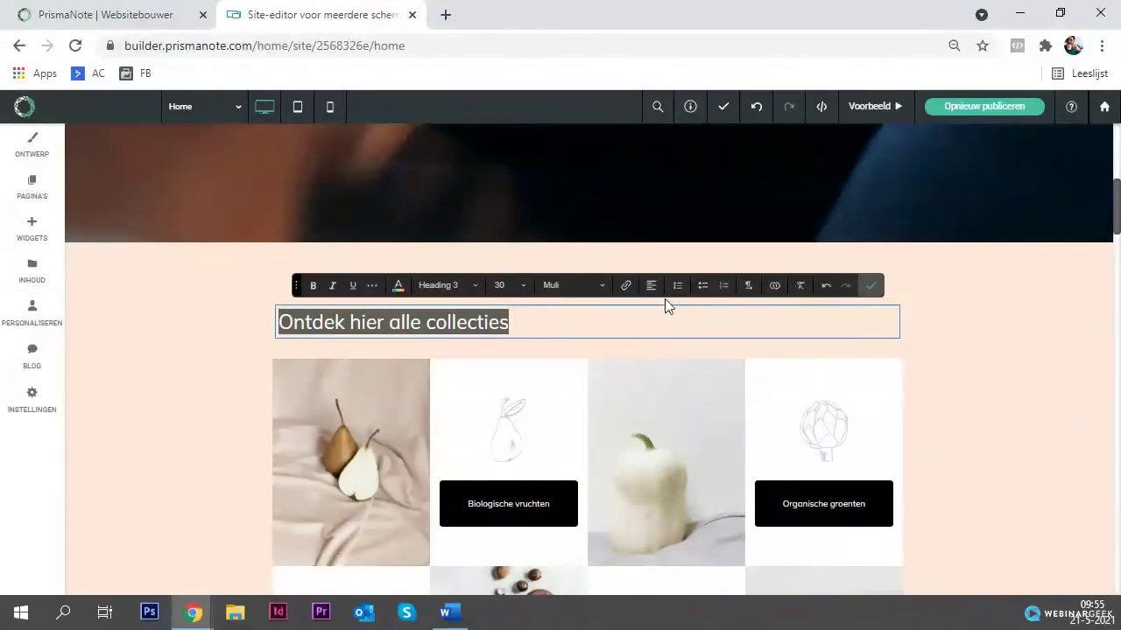
{"action": "left_click", "coordinate": [677, 287]}
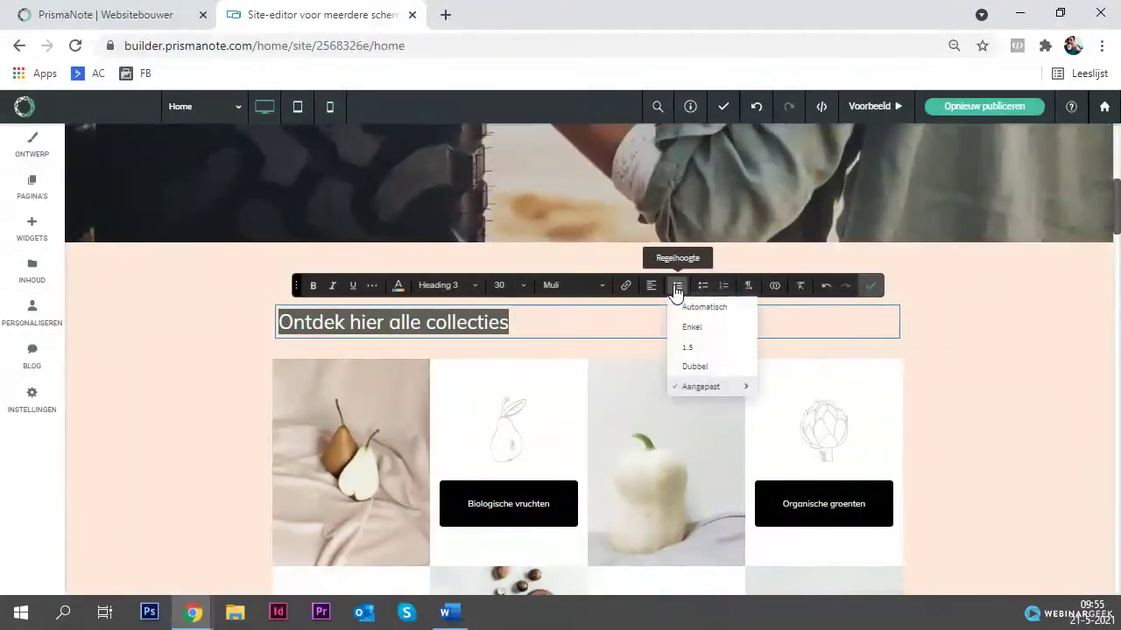
{"action": "left_click", "coordinate": [704, 349]}
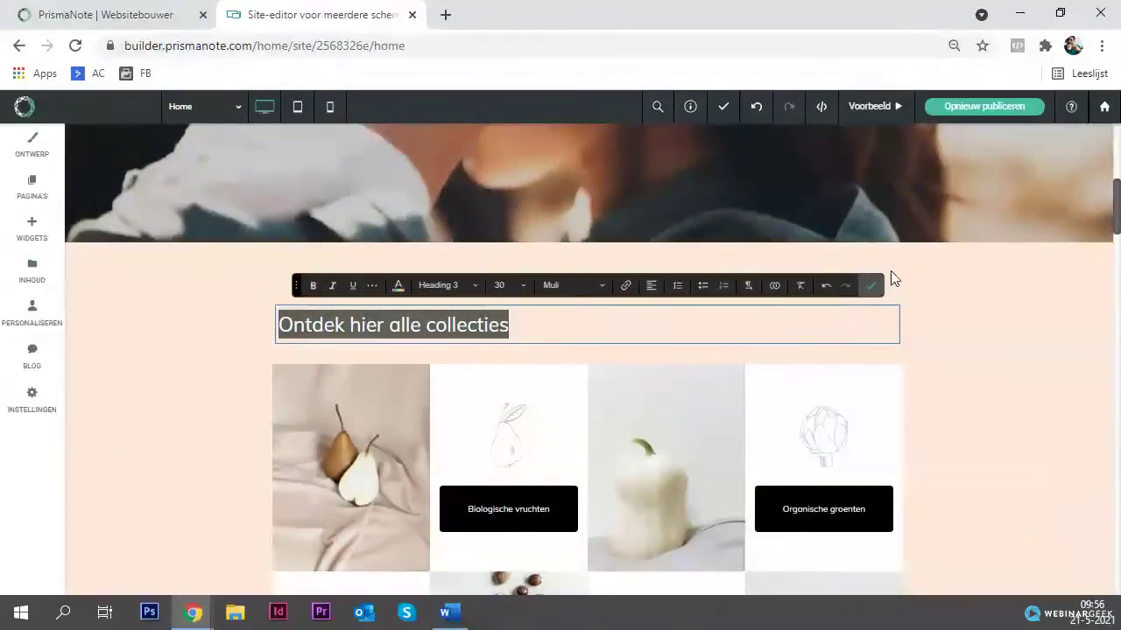
{"action": "left_click", "coordinate": [872, 287]}
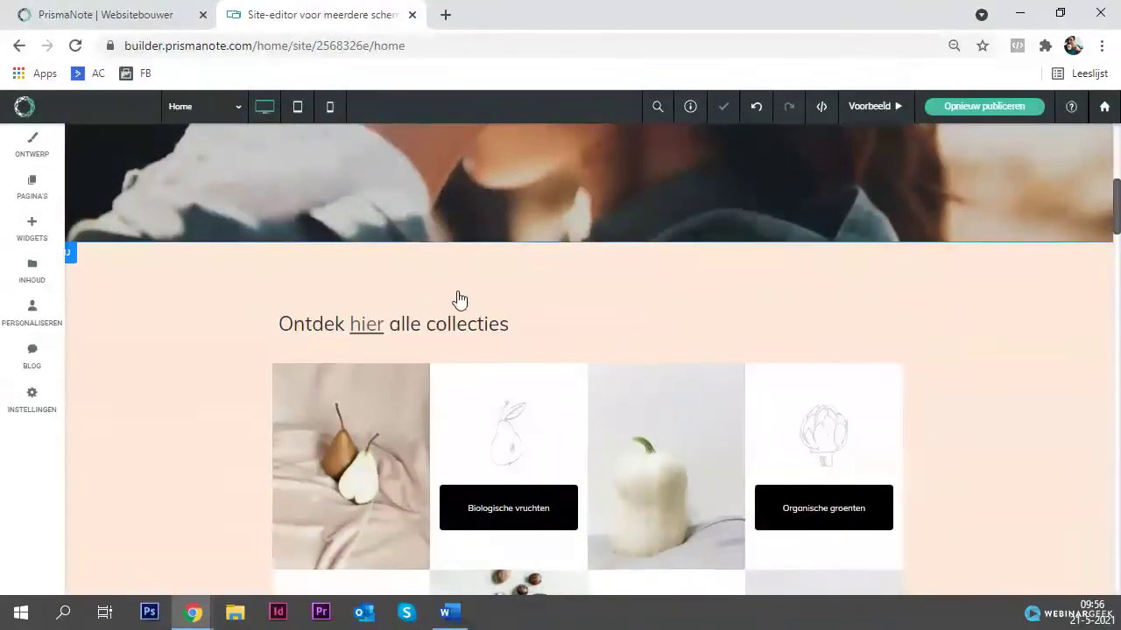
Step: Change the text style of the whole gallery heading "Ontdek hier alle collecties" from a heading to paragraph
{"action": "left_click", "coordinate": [388, 326]}
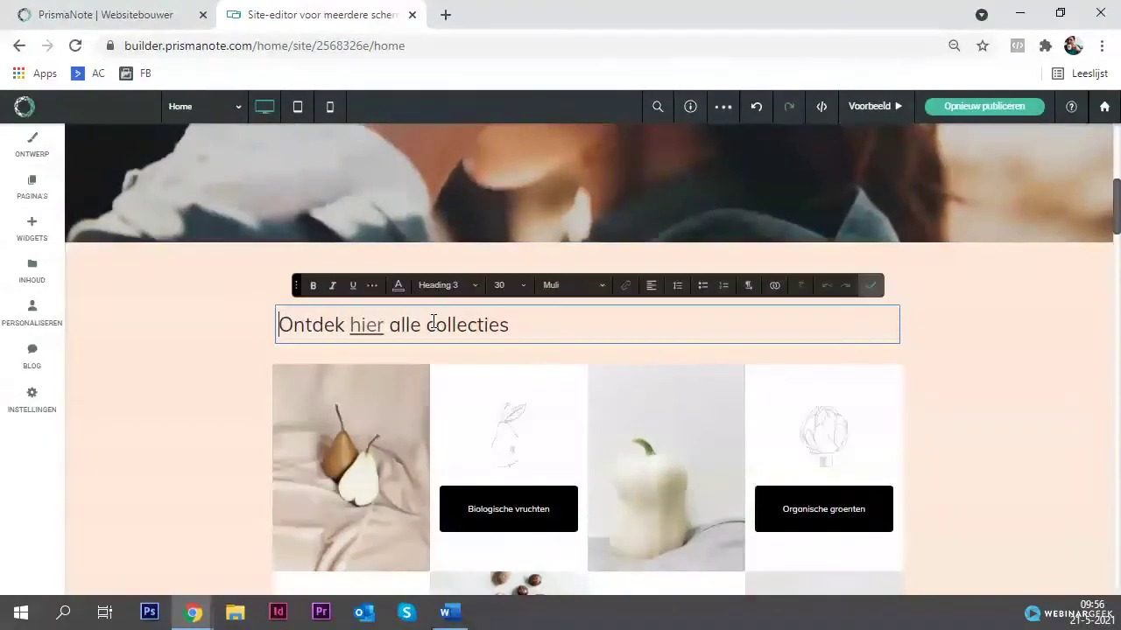
{"action": "left_click", "coordinate": [443, 287]}
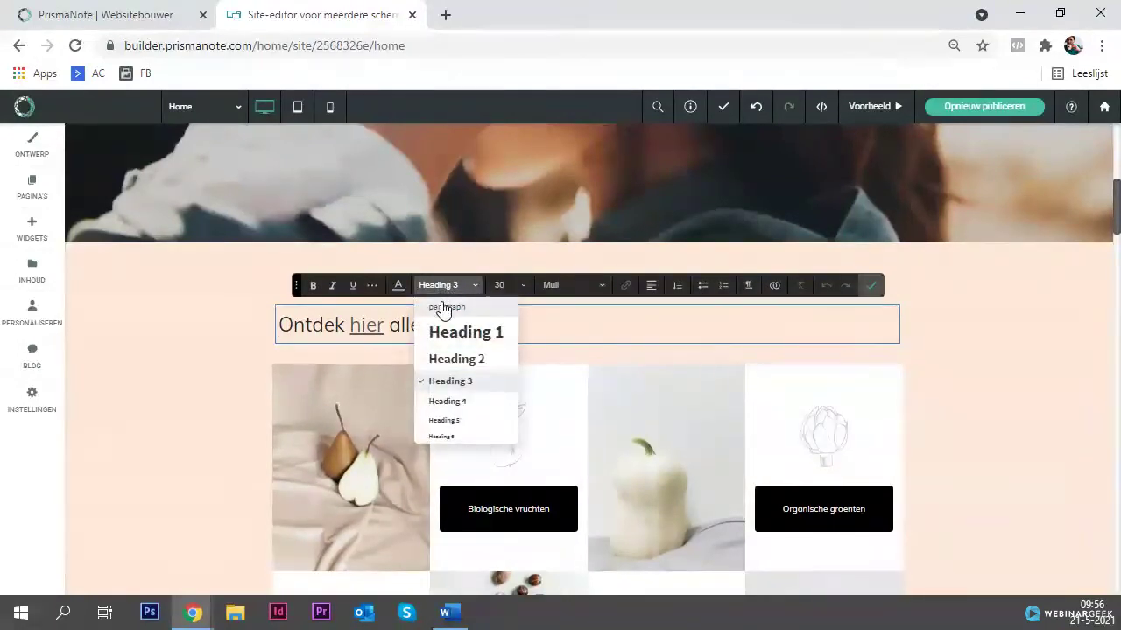
{"action": "triple_click", "coordinate": [403, 325]}
{"action": "left_click", "coordinate": [443, 286]}
{"action": "left_click", "coordinate": [443, 286]}
{"action": "left_click", "coordinate": [443, 286]}
{"action": "left_click", "coordinate": [443, 305]}
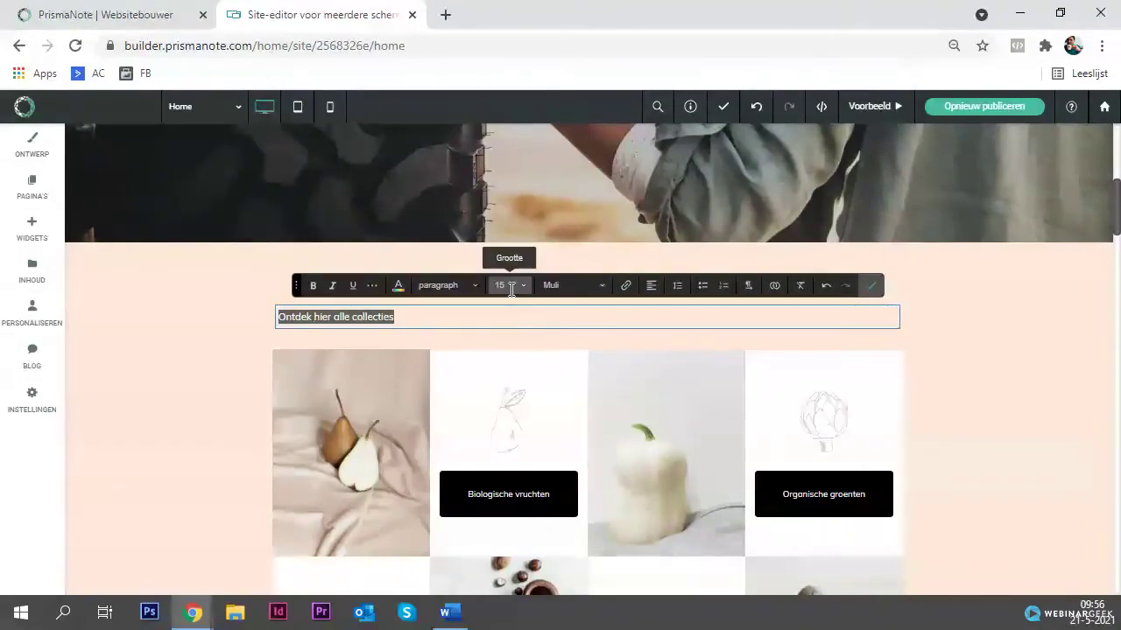
Step: Turn the gallery text into a bulleted list, add an empty second bullet, and apply the text edit
{"action": "left_click", "coordinate": [700, 289]}
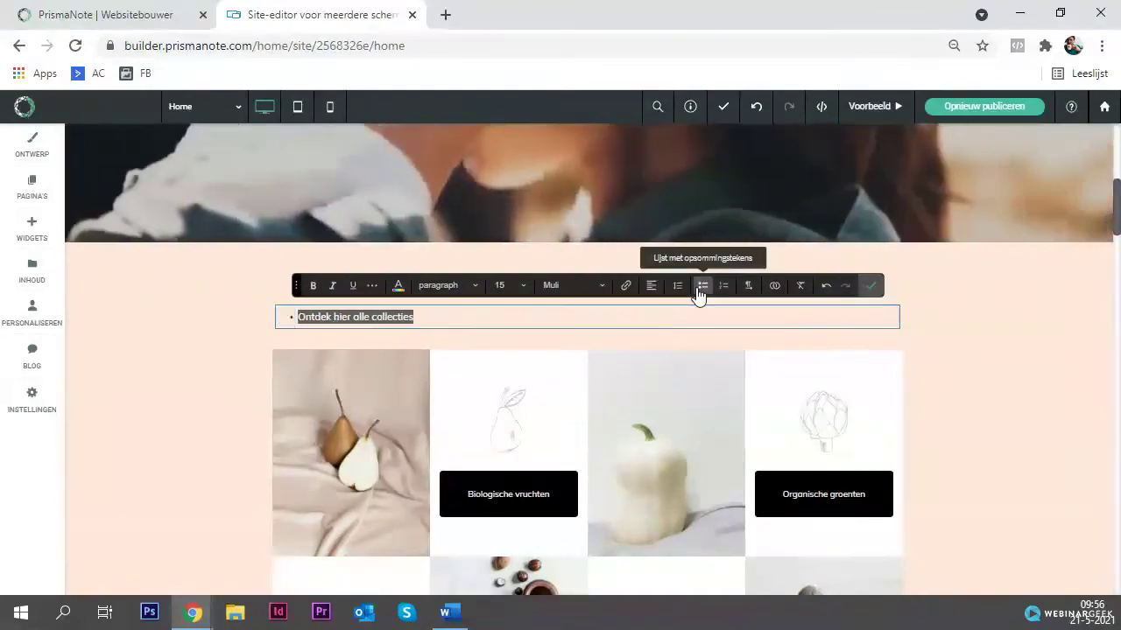
{"action": "left_click", "coordinate": [423, 317]}
{"action": "key", "text": "Return"}
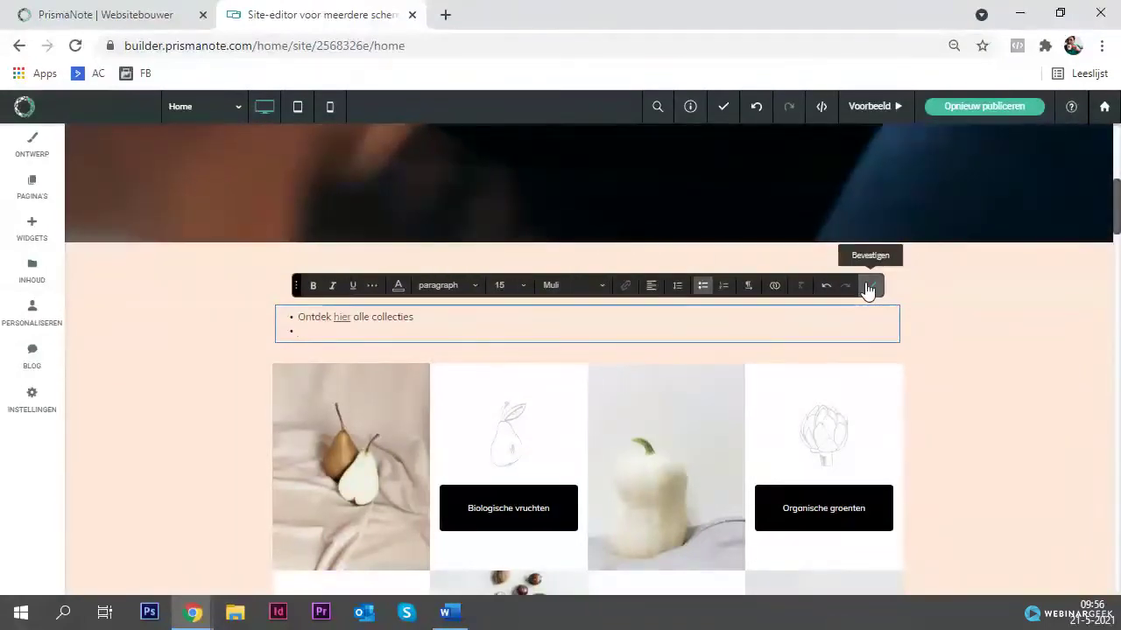
{"action": "left_click", "coordinate": [868, 290]}
{"action": "left_click", "coordinate": [368, 323]}
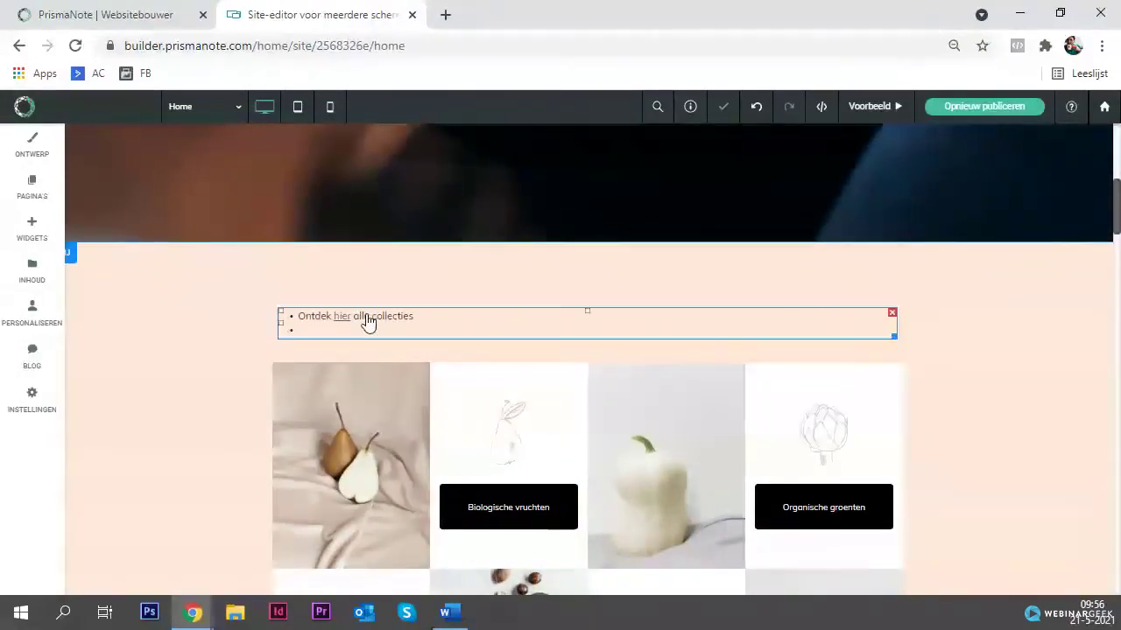
{"action": "scroll", "coordinate": [367, 323], "scroll_direction": "down", "scroll_amount": 1}
{"action": "left_click", "coordinate": [361, 317]}
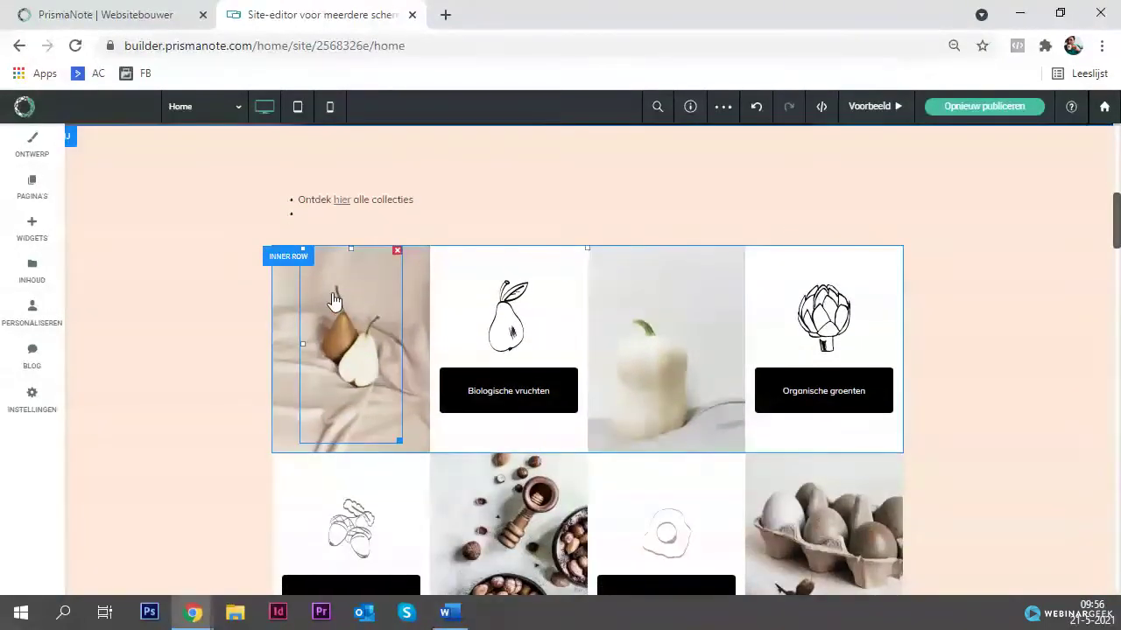
{"action": "left_click", "coordinate": [300, 300]}
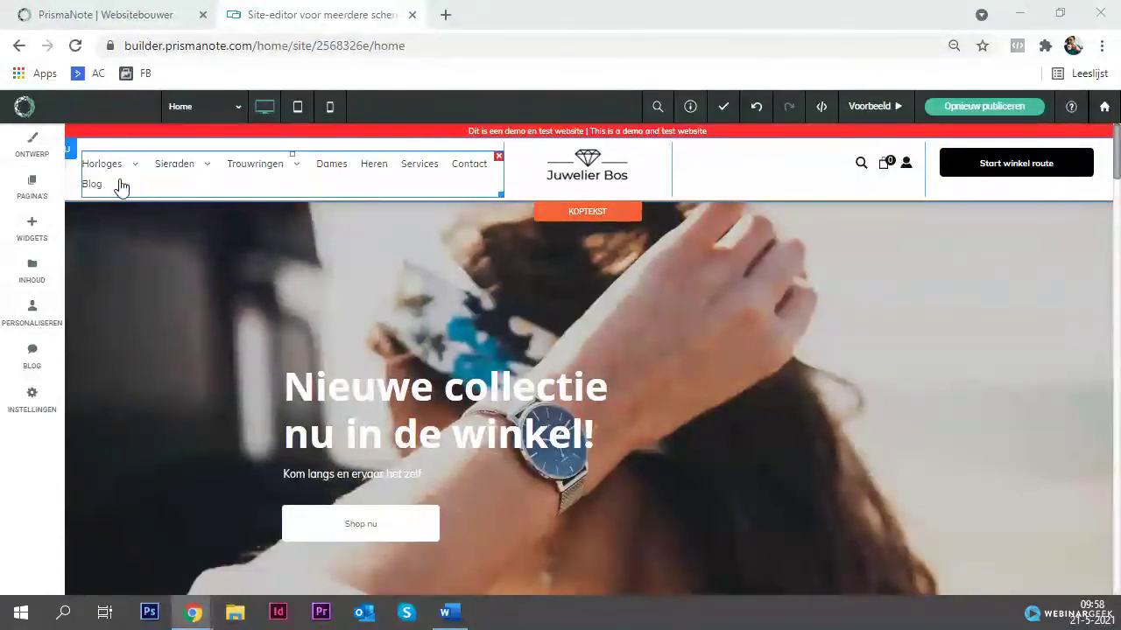
Step: Open the header logo's image content, view the replacement images in the image picker, and close it
{"action": "mouse_move", "coordinate": [114, 171]}
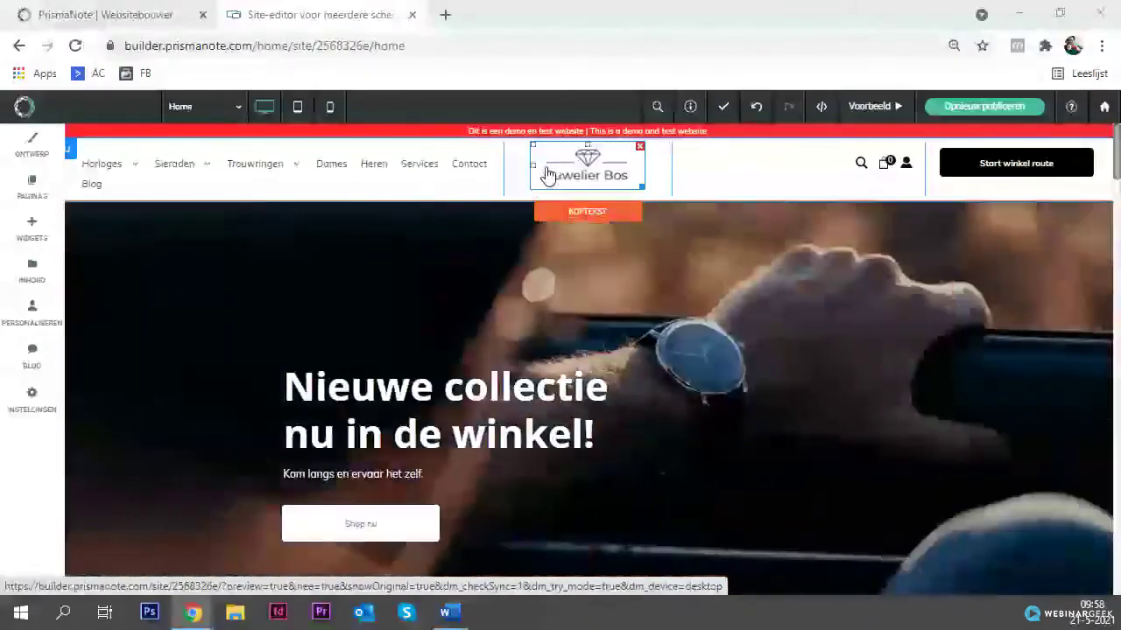
{"action": "left_click", "coordinate": [547, 175]}
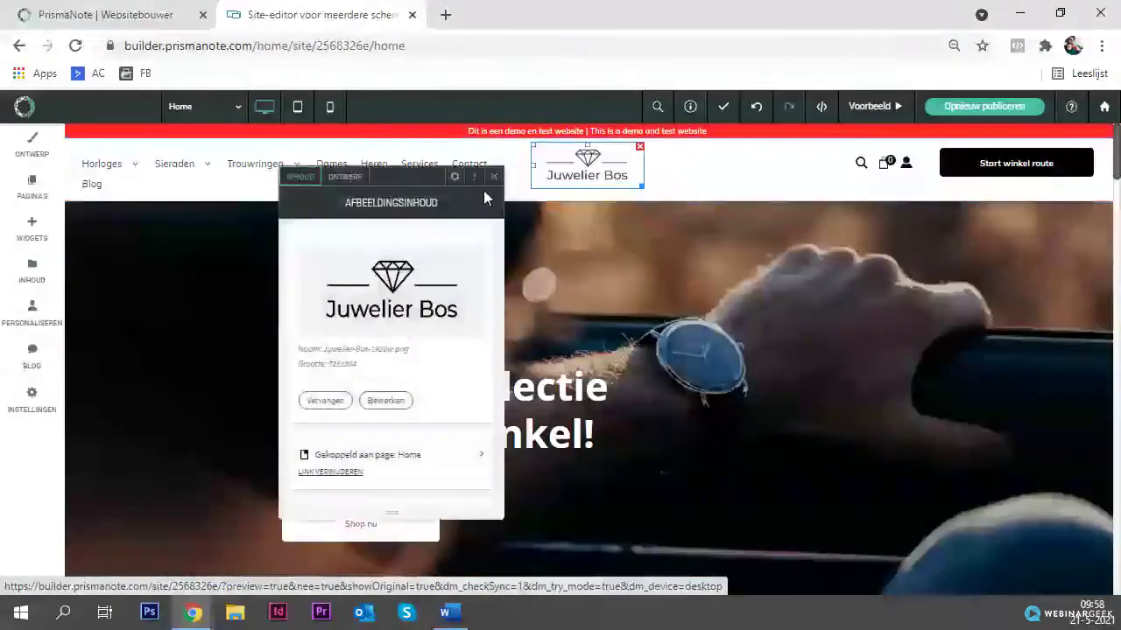
{"action": "left_click", "coordinate": [335, 407]}
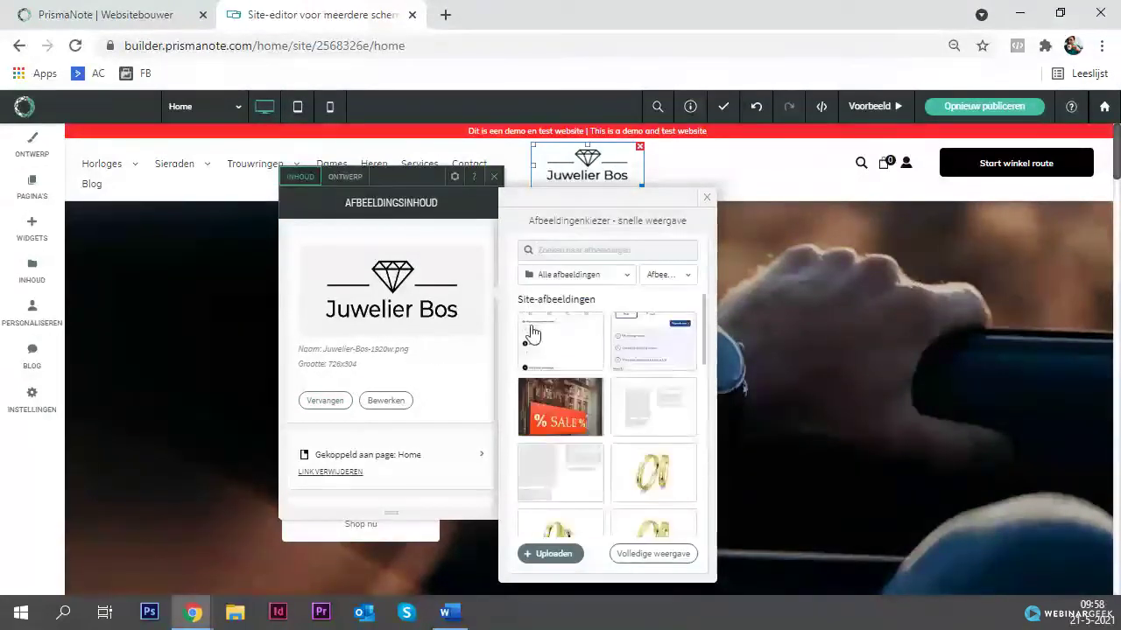
{"action": "mouse_move", "coordinate": [569, 324]}
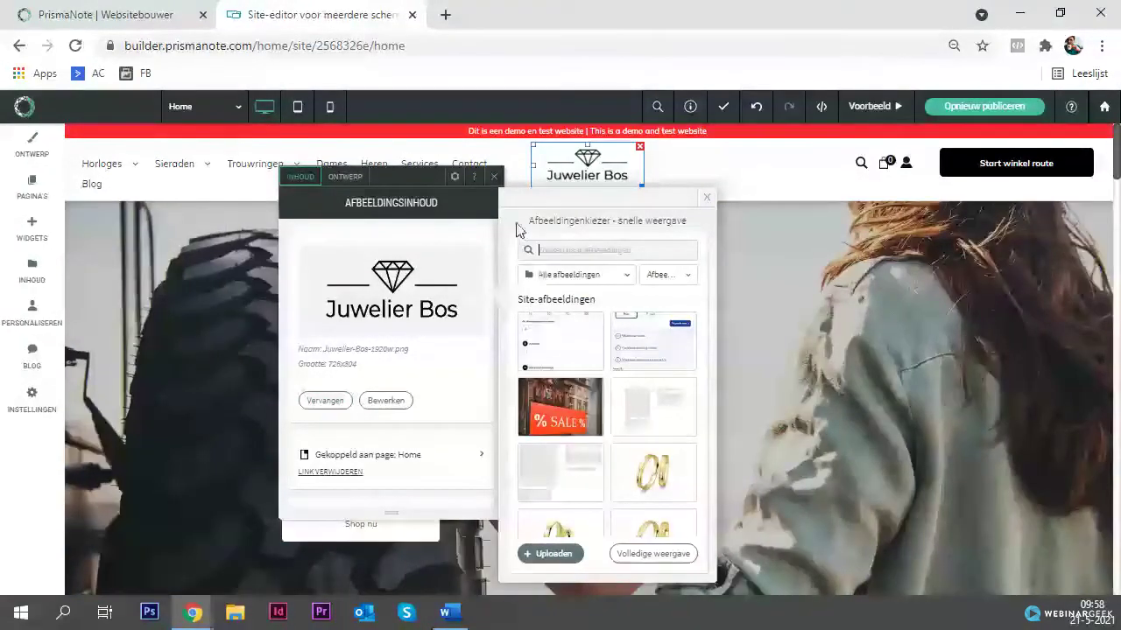
{"action": "left_click", "coordinate": [493, 178]}
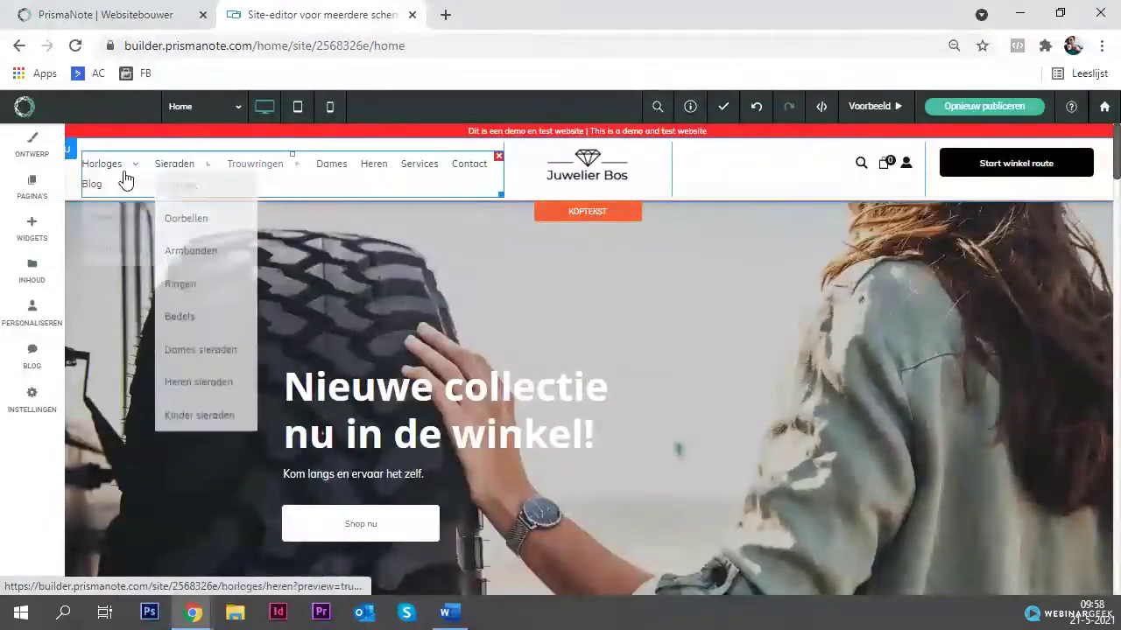
Step: Look over the submenus and options of the header navigation and go to the Sieraden page
{"action": "mouse_move", "coordinate": [259, 175]}
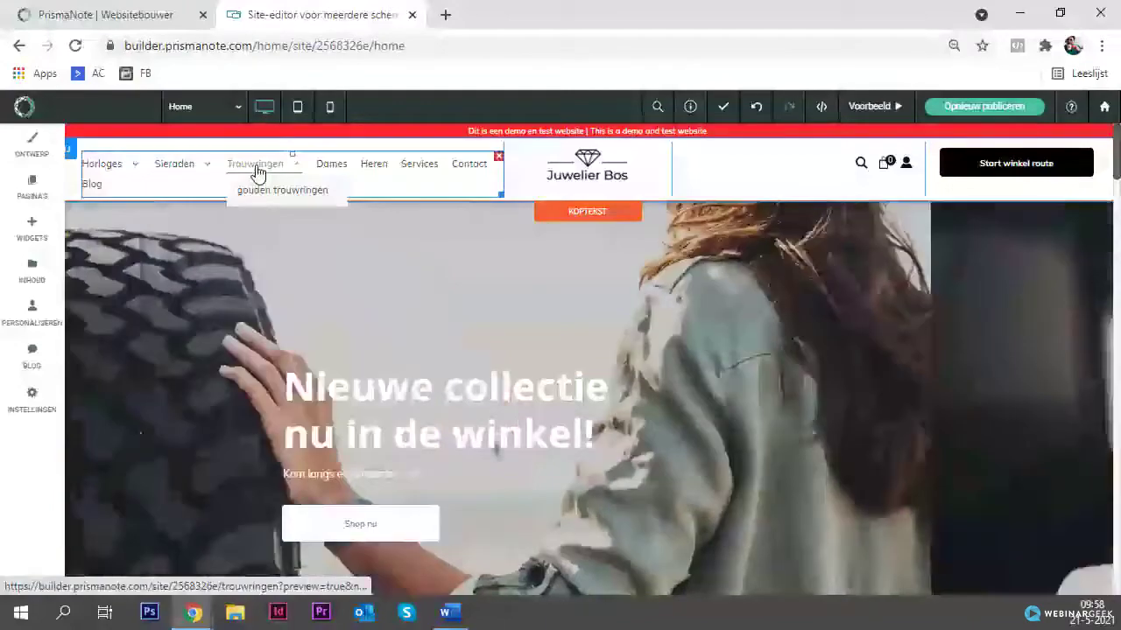
{"action": "right_click", "coordinate": [259, 174]}
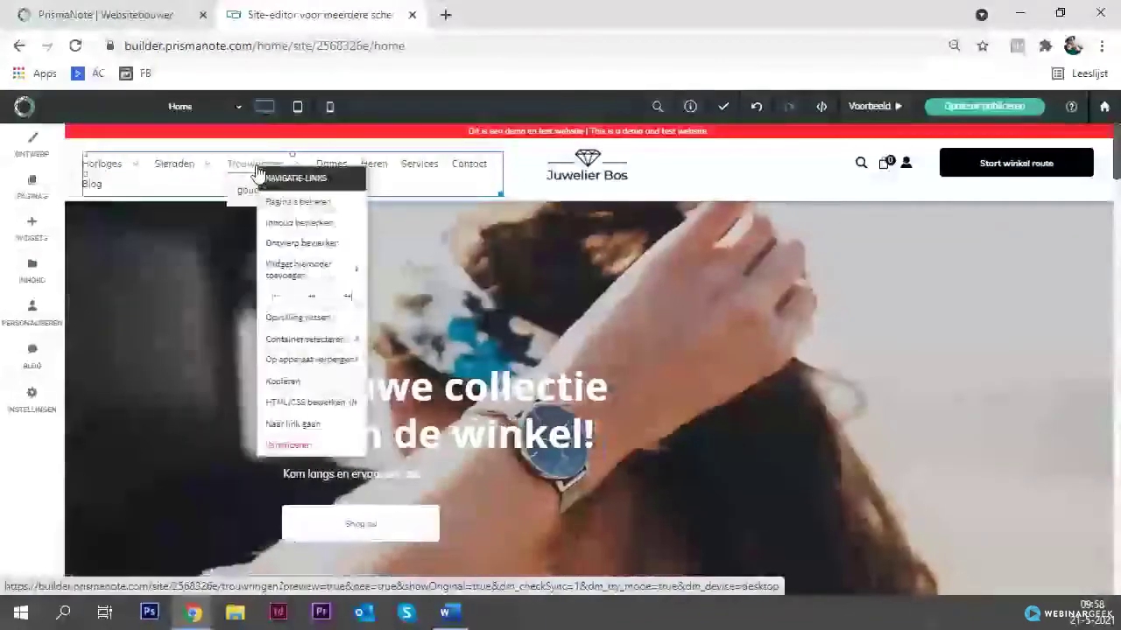
{"action": "left_click", "coordinate": [223, 181]}
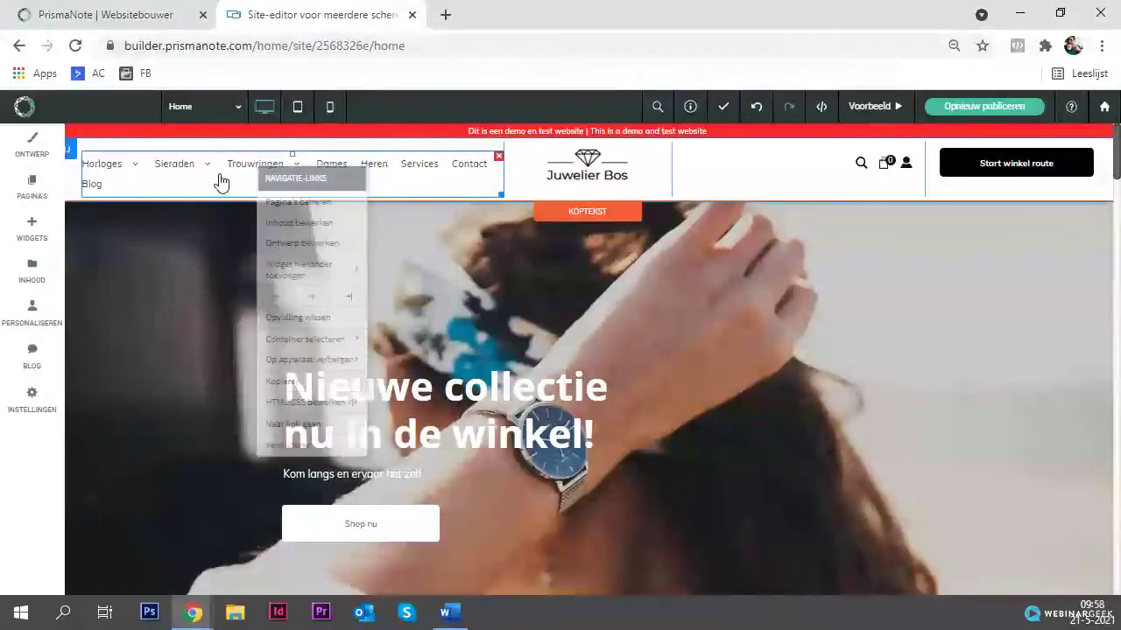
{"action": "mouse_move", "coordinate": [169, 169]}
{"action": "mouse_move", "coordinate": [116, 168]}
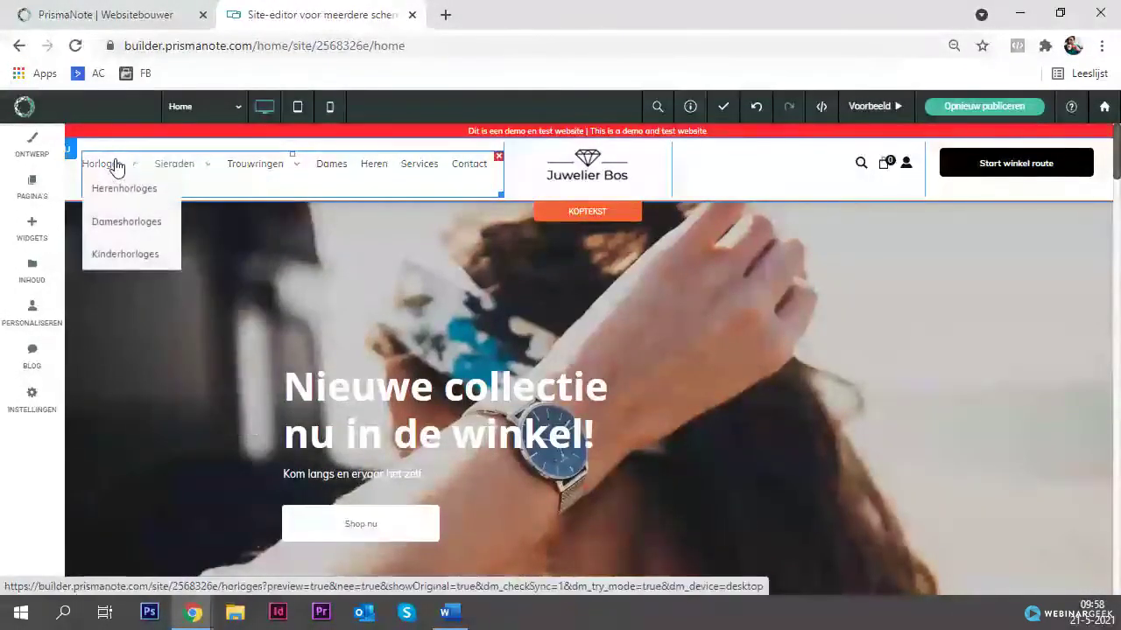
{"action": "left_click", "coordinate": [175, 166]}
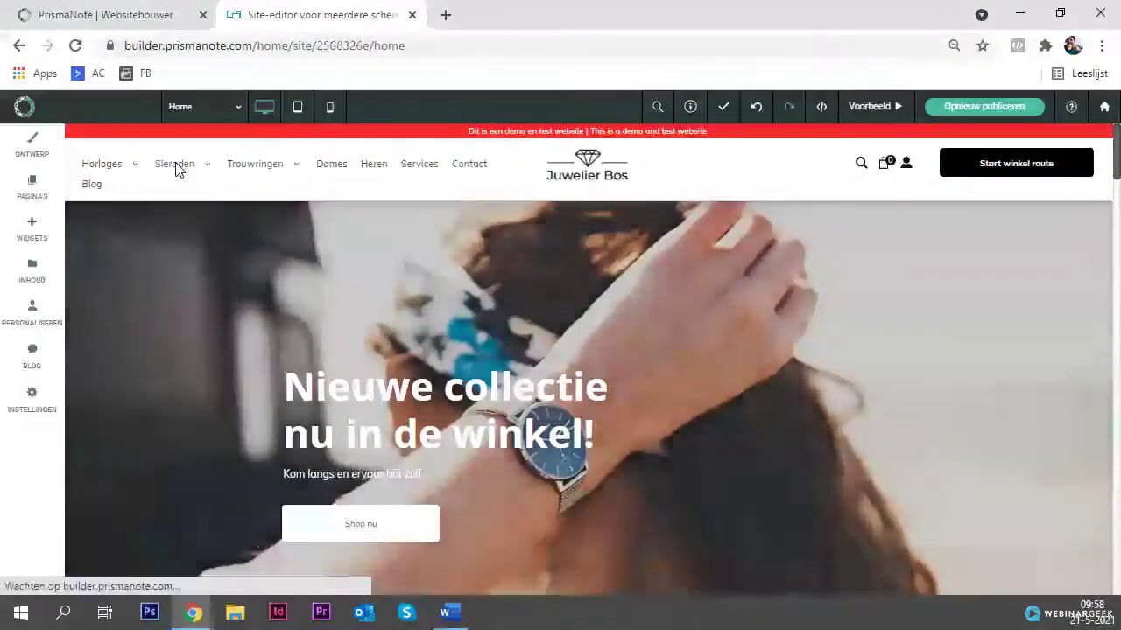
Step: View the page management overview from the navigation links and close it
{"action": "left_click", "coordinate": [260, 169]}
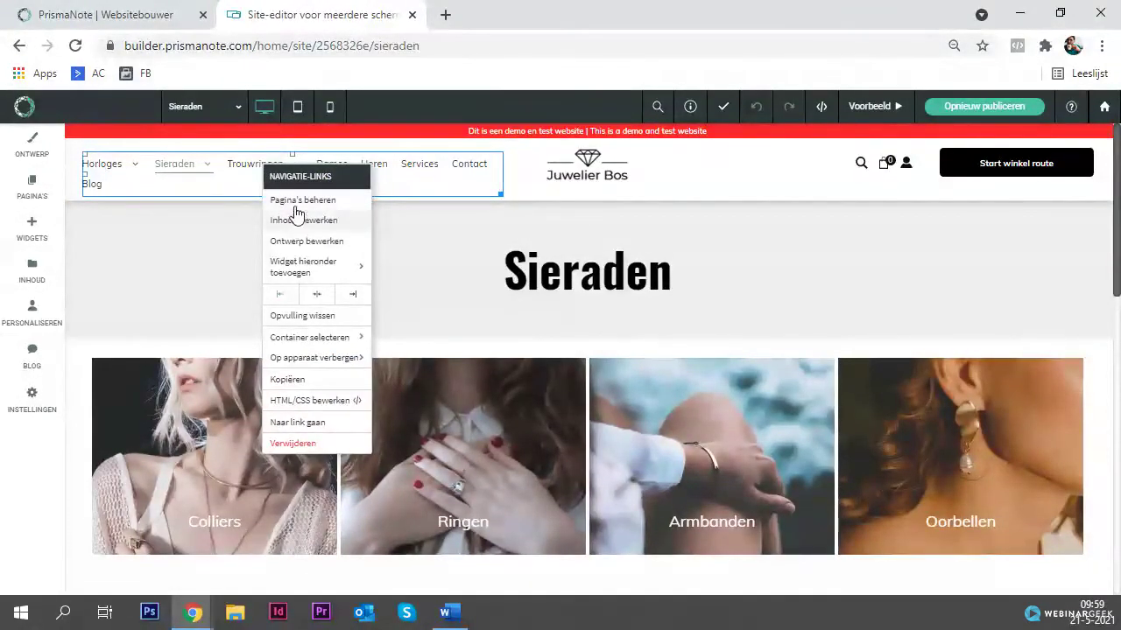
{"action": "left_click", "coordinate": [298, 200]}
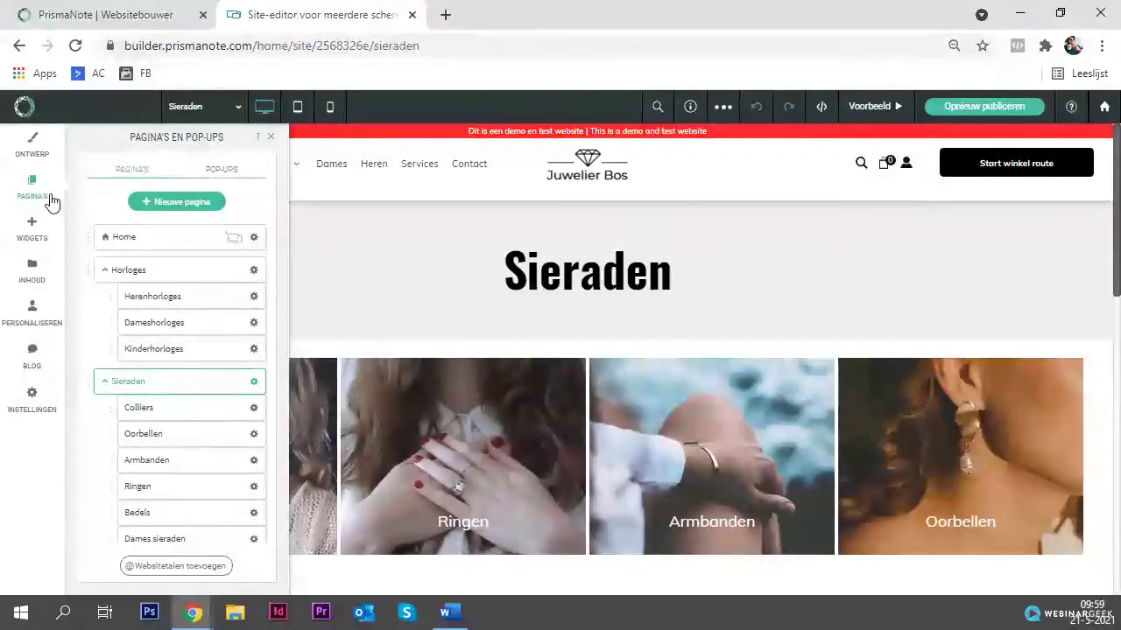
{"action": "left_click", "coordinate": [271, 144]}
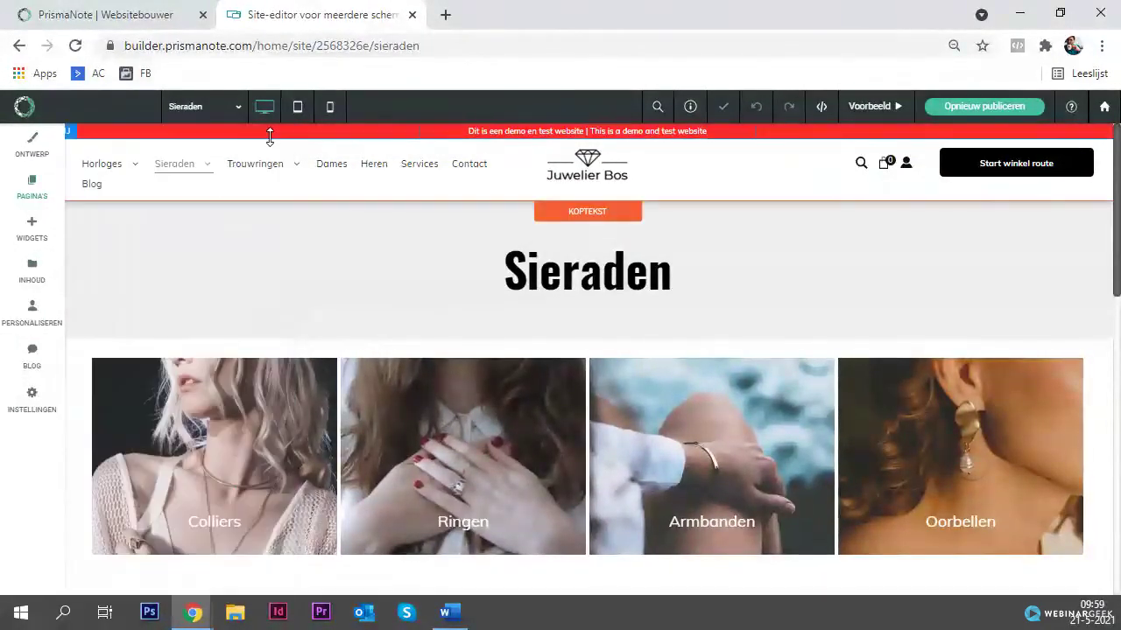
Step: Change the header navigation's layout to the style with lines above and below the selected page
{"action": "left_click", "coordinate": [283, 165]}
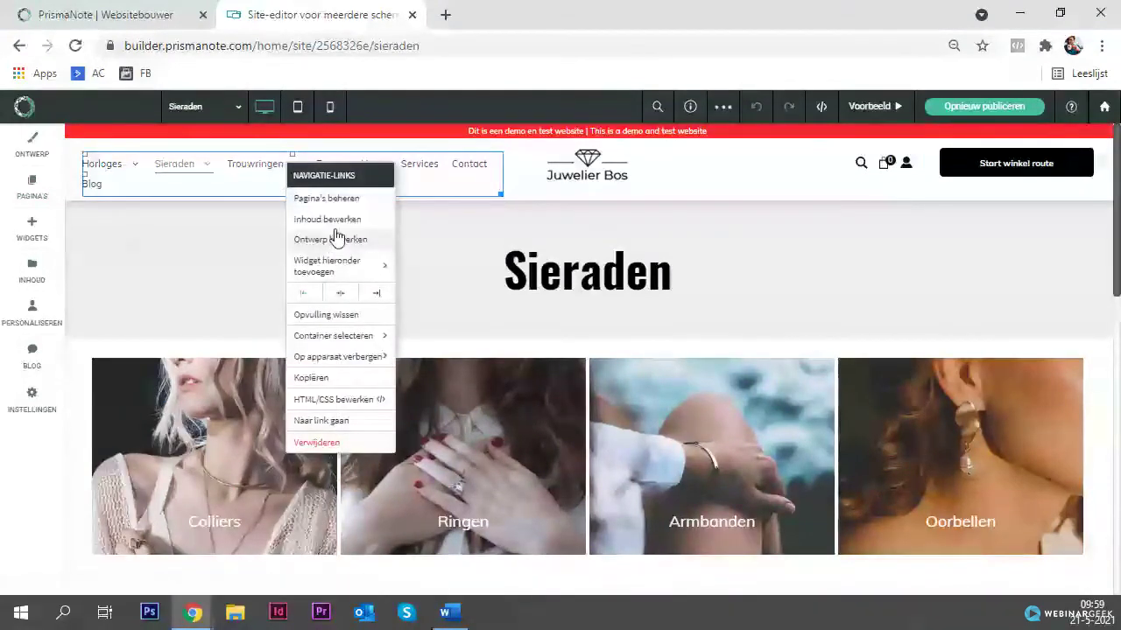
{"action": "left_click", "coordinate": [338, 243]}
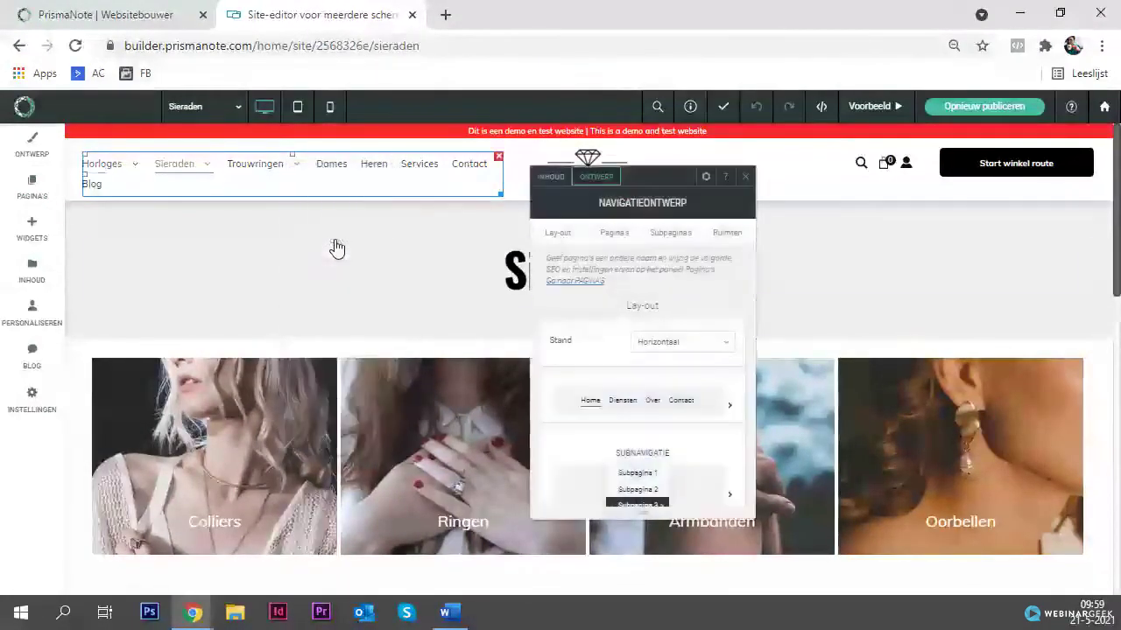
{"action": "scroll", "coordinate": [551, 267], "scroll_direction": "down", "scroll_amount": 2}
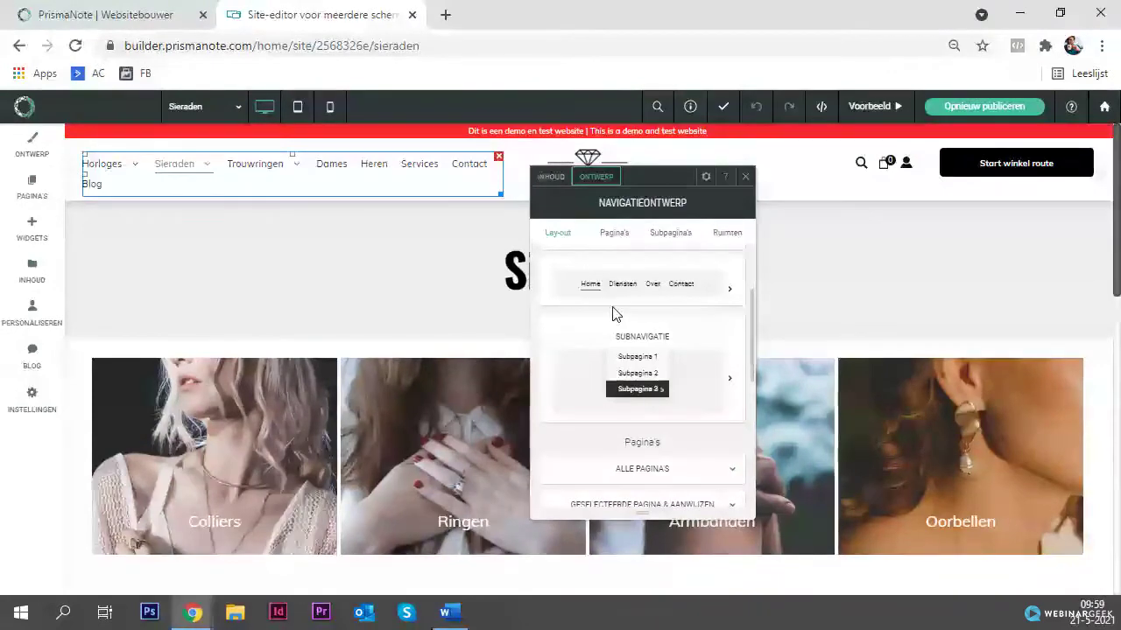
{"action": "left_click", "coordinate": [619, 304]}
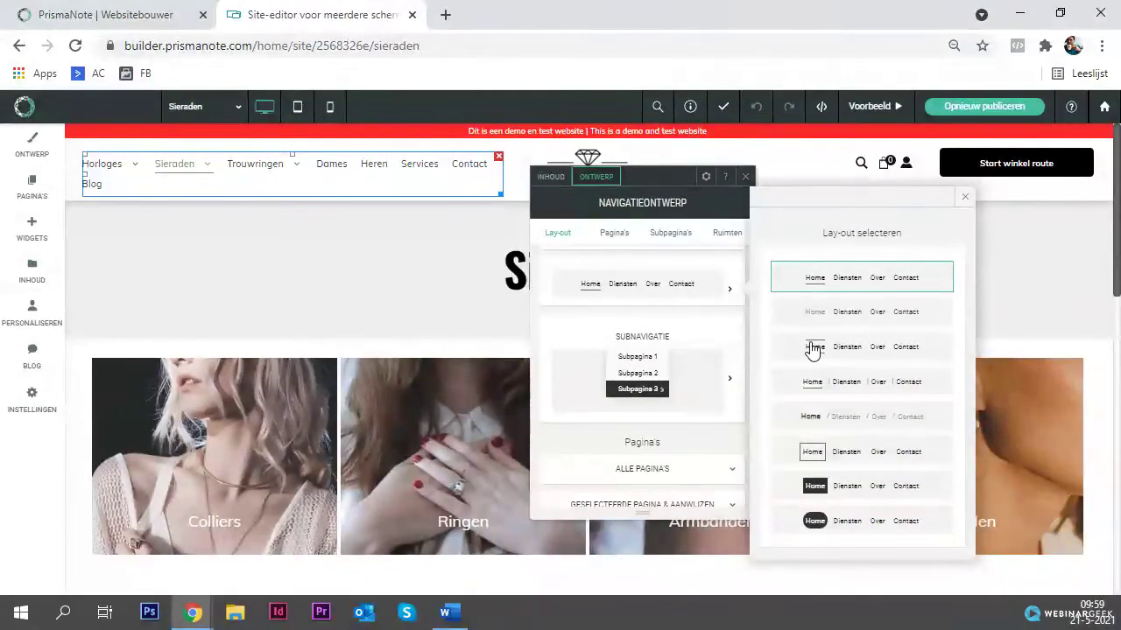
{"action": "left_click", "coordinate": [812, 348]}
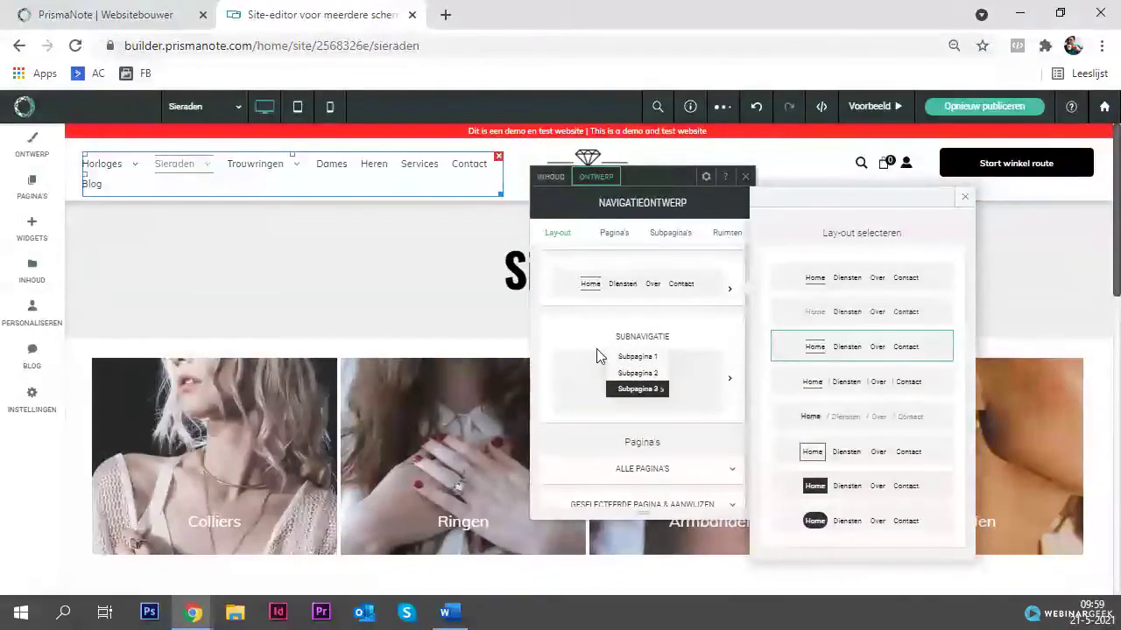
Step: For the selected and hovered page's link text, try green, settle on black (#000000), and close the navigation design
{"action": "scroll", "coordinate": [613, 350], "scroll_direction": "down", "scroll_amount": 3}
{"action": "scroll", "coordinate": [623, 350], "scroll_direction": "up", "scroll_amount": 1}
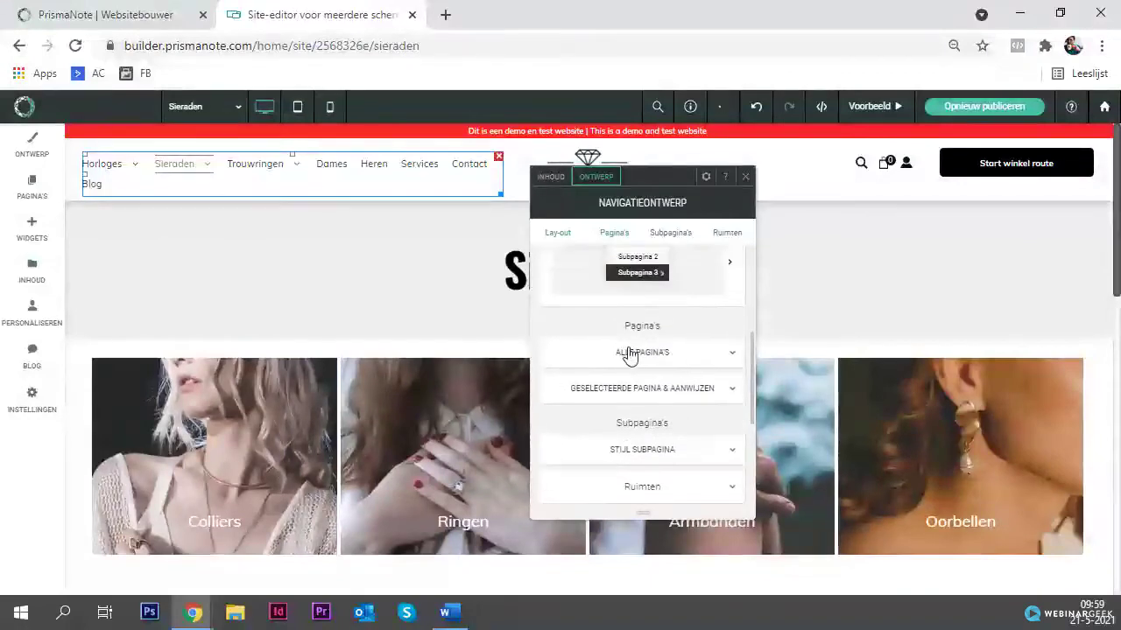
{"action": "left_click", "coordinate": [643, 396]}
{"action": "scroll", "coordinate": [646, 394], "scroll_direction": "down", "scroll_amount": 1}
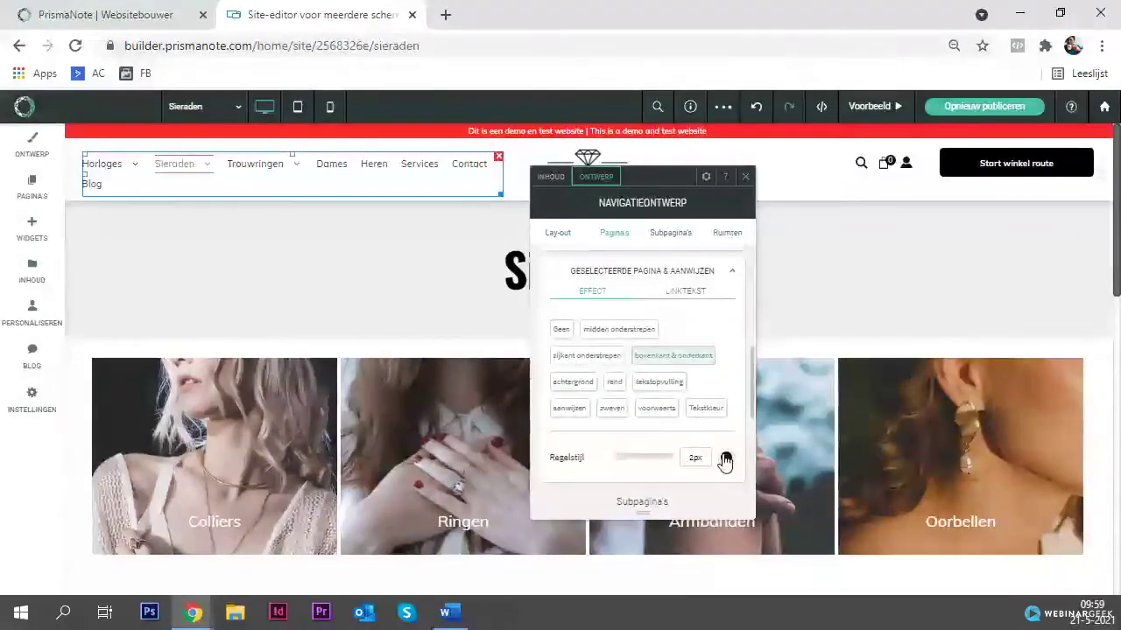
{"action": "left_click", "coordinate": [687, 292]}
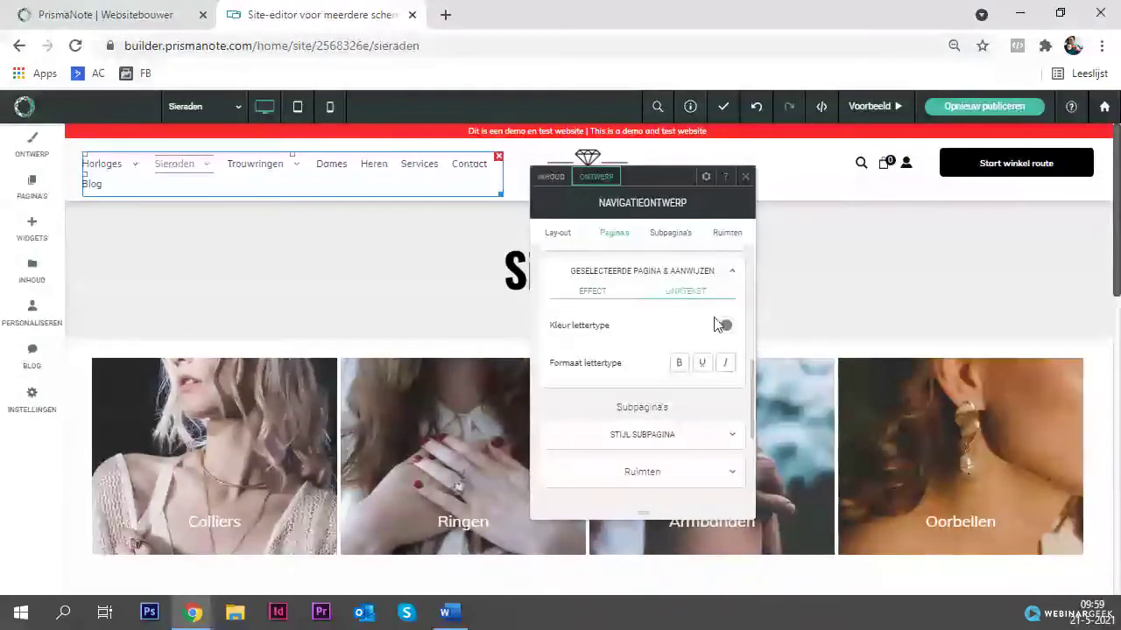
{"action": "left_click", "coordinate": [726, 326]}
{"action": "left_click", "coordinate": [778, 282]}
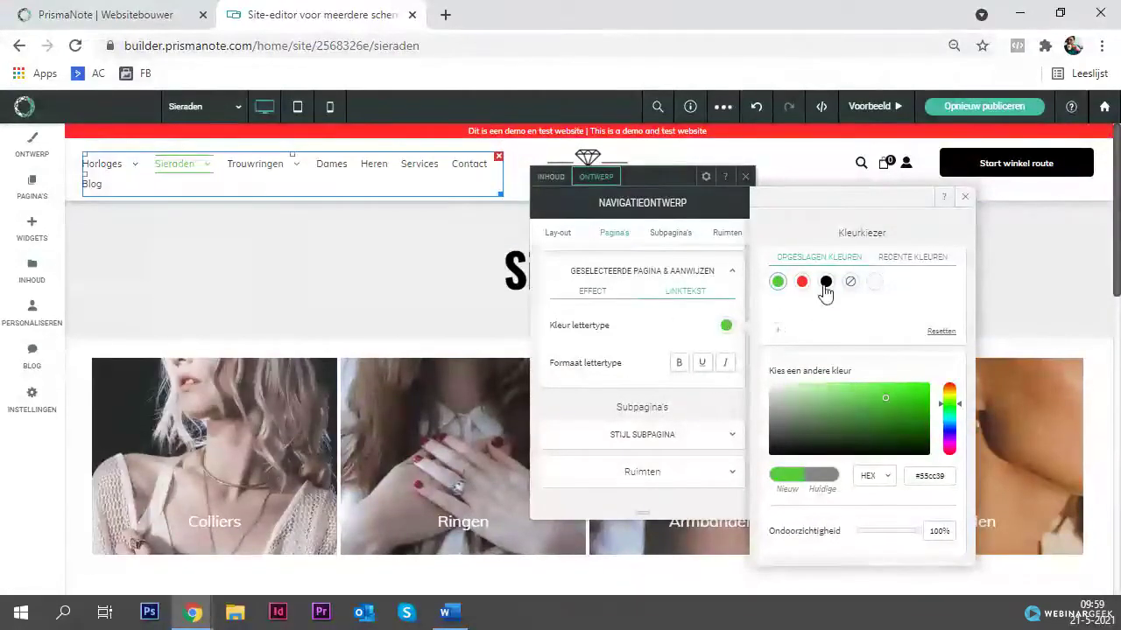
{"action": "left_click", "coordinate": [826, 281]}
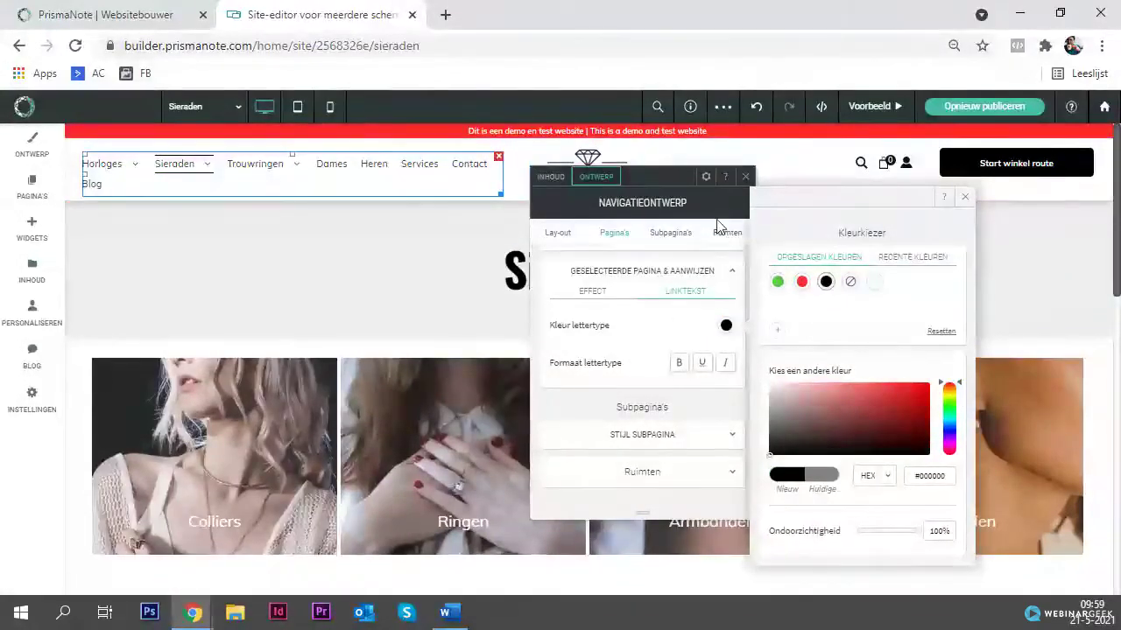
{"action": "left_click", "coordinate": [745, 178]}
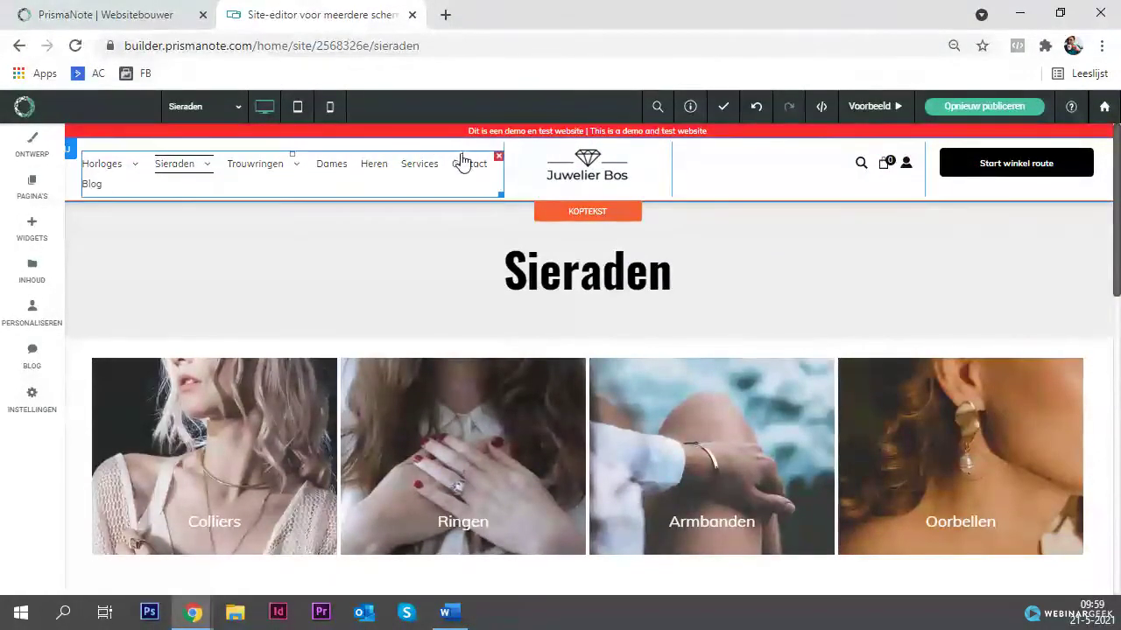
Step: Switch to the mobile view and look through the header's layout and style design settings
{"action": "left_click", "coordinate": [329, 108]}
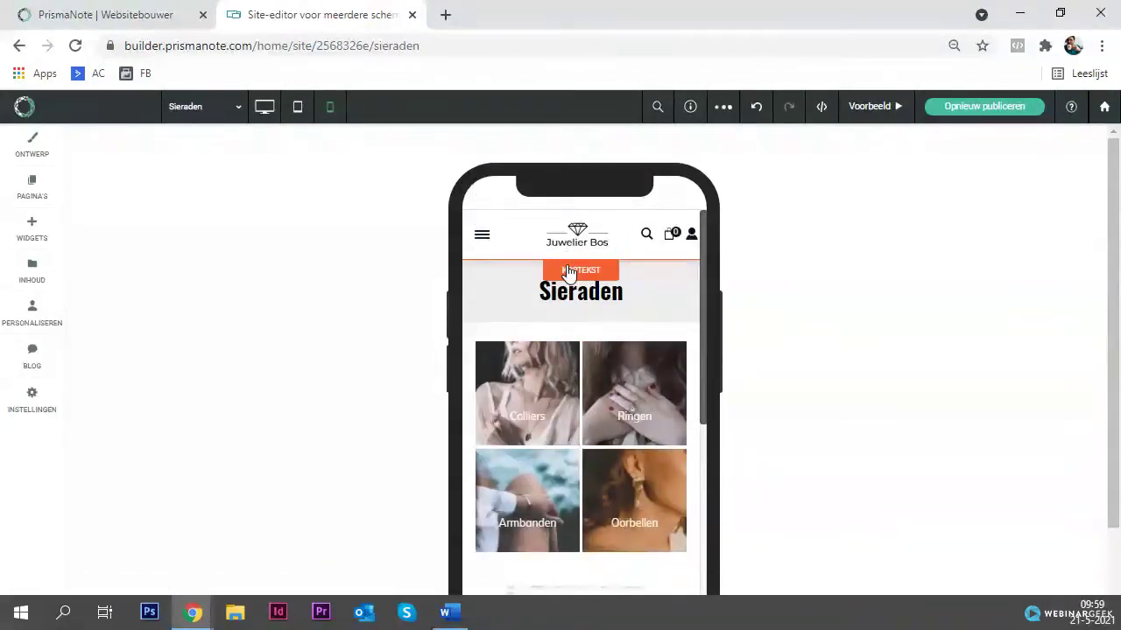
{"action": "left_click", "coordinate": [574, 272]}
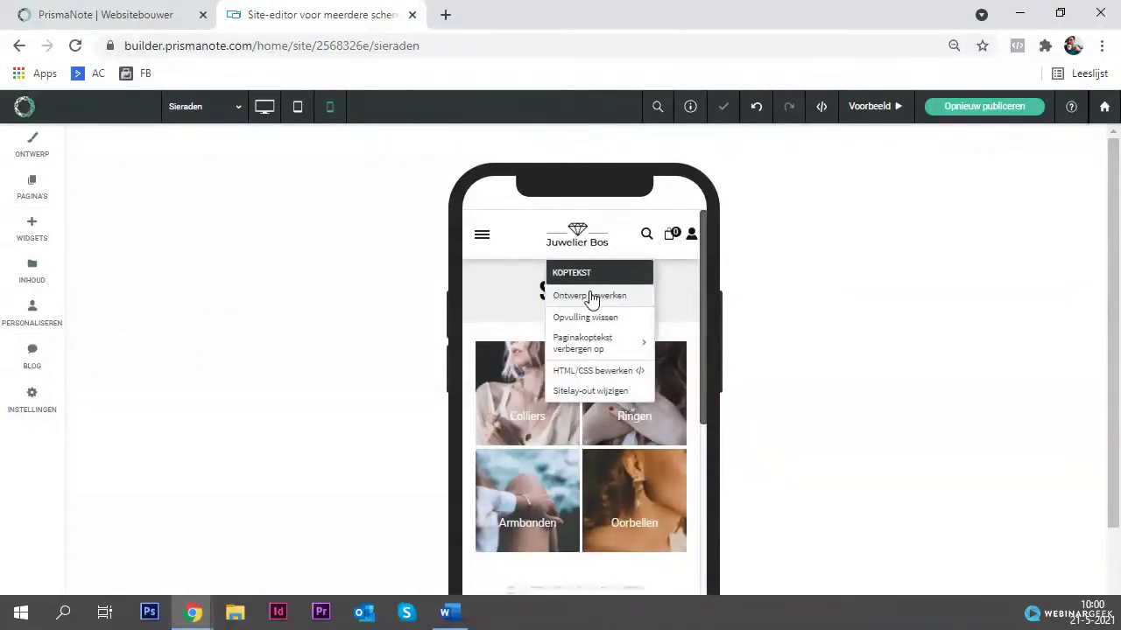
{"action": "left_click", "coordinate": [591, 297]}
{"action": "scroll", "coordinate": [343, 295], "scroll_direction": "down", "scroll_amount": 2}
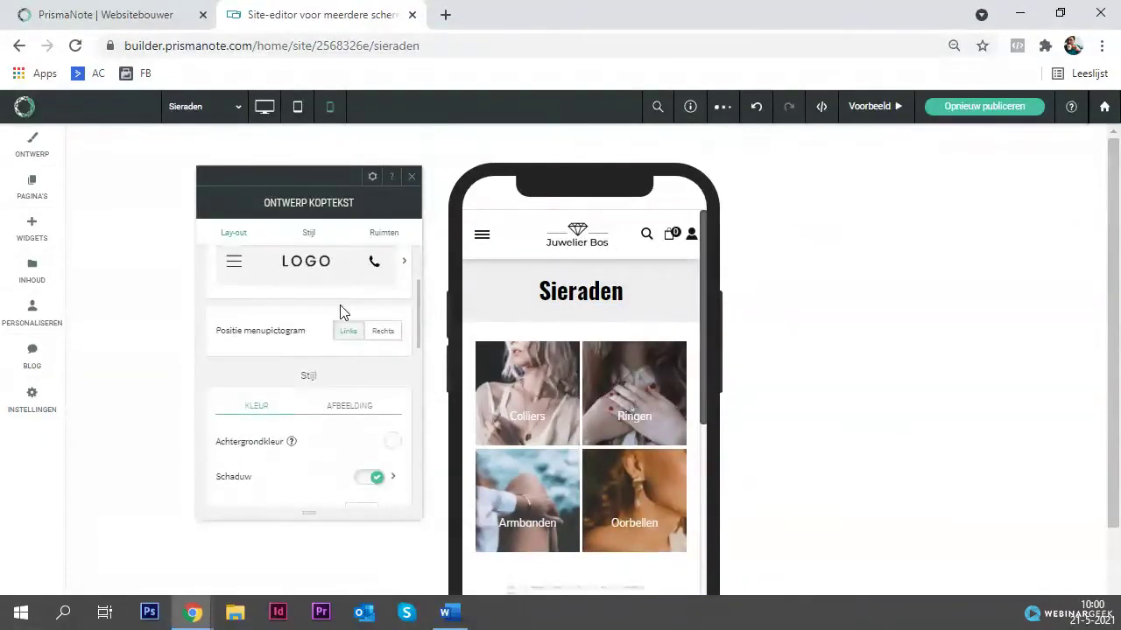
{"action": "scroll", "coordinate": [342, 312], "scroll_direction": "down", "scroll_amount": 5}
{"action": "scroll", "coordinate": [383, 356], "scroll_direction": "up", "scroll_amount": 3}
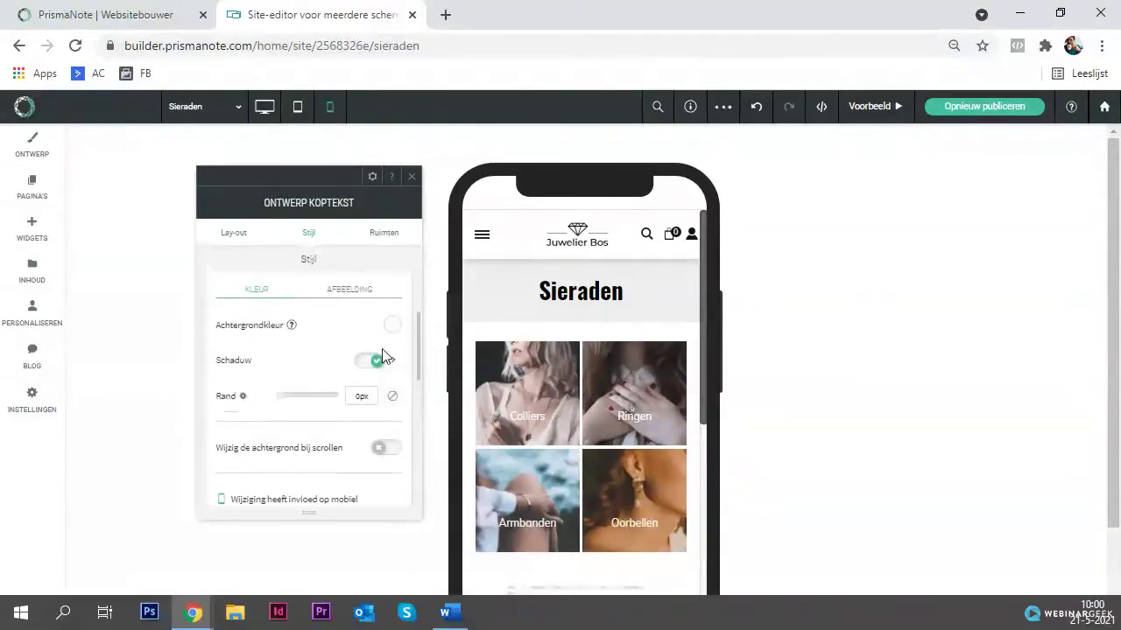
Step: Try green (#55cc39) as the mobile header's background colour, restore white, and close the header design
{"action": "left_click", "coordinate": [390, 325]}
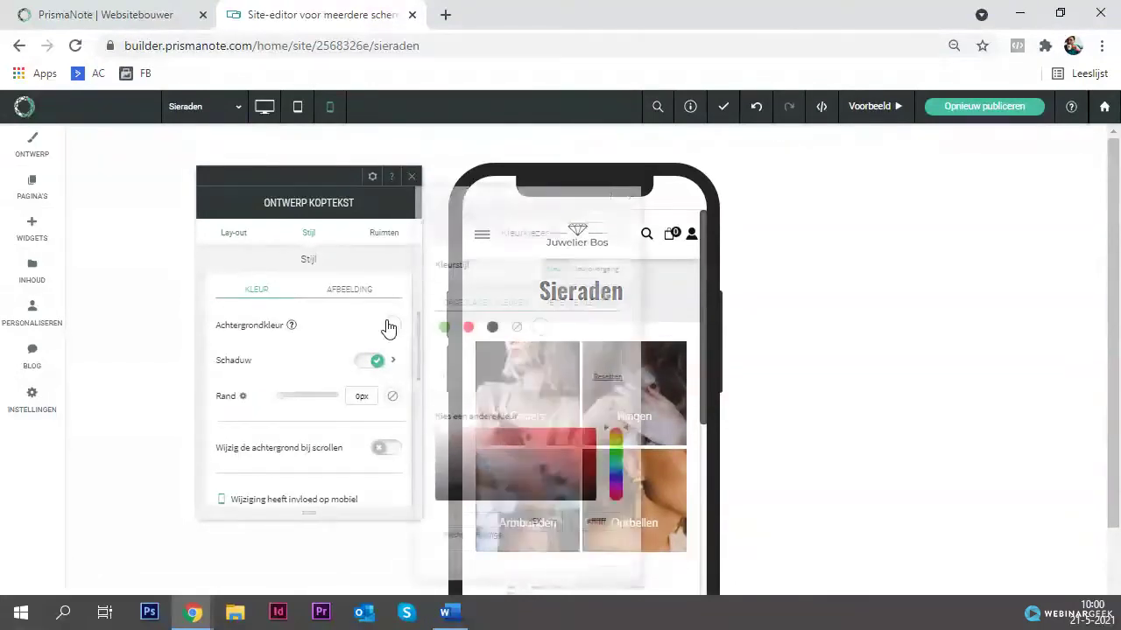
{"action": "left_click", "coordinate": [444, 327]}
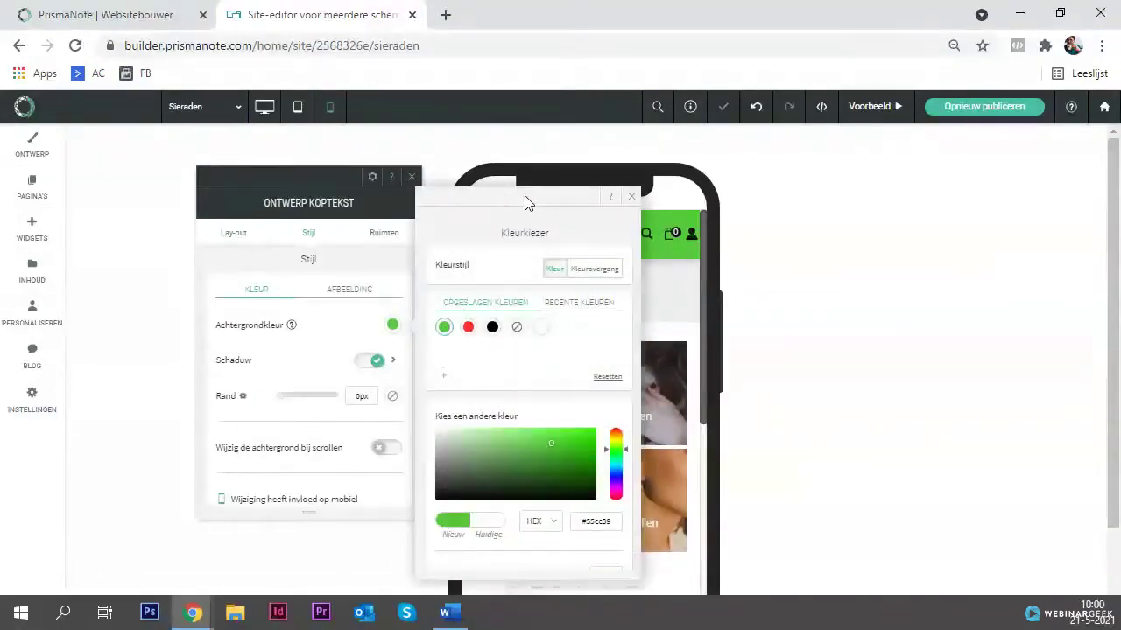
{"action": "left_click", "coordinate": [635, 198]}
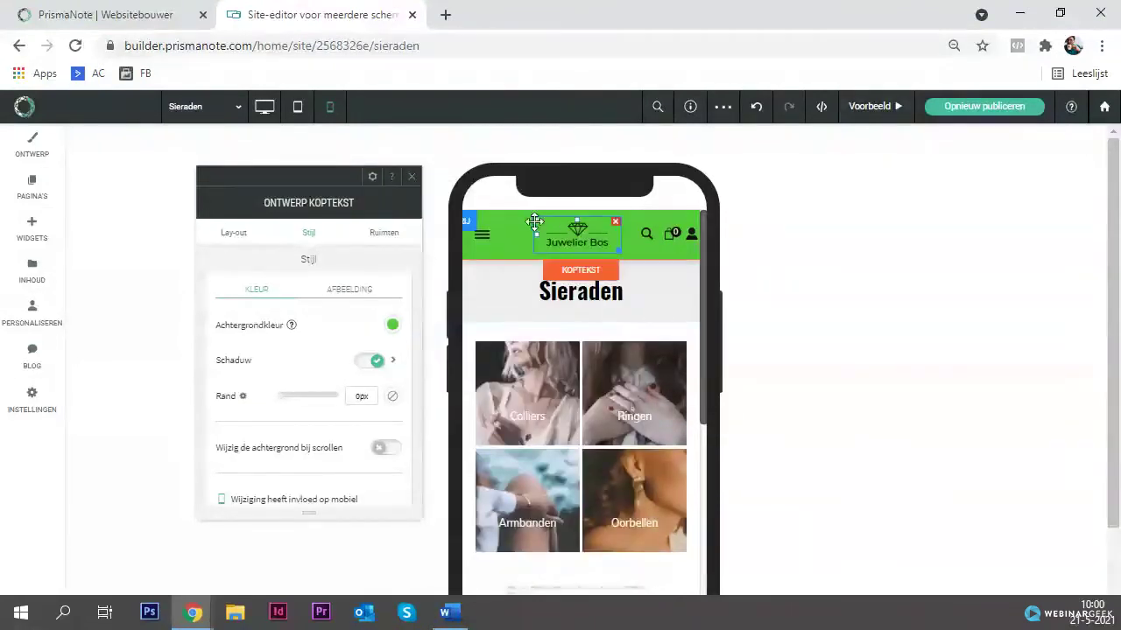
{"action": "left_click", "coordinate": [392, 326]}
{"action": "left_click", "coordinate": [540, 331]}
{"action": "left_click", "coordinate": [355, 337]}
{"action": "scroll", "coordinate": [355, 337], "scroll_direction": "down", "scroll_amount": 2}
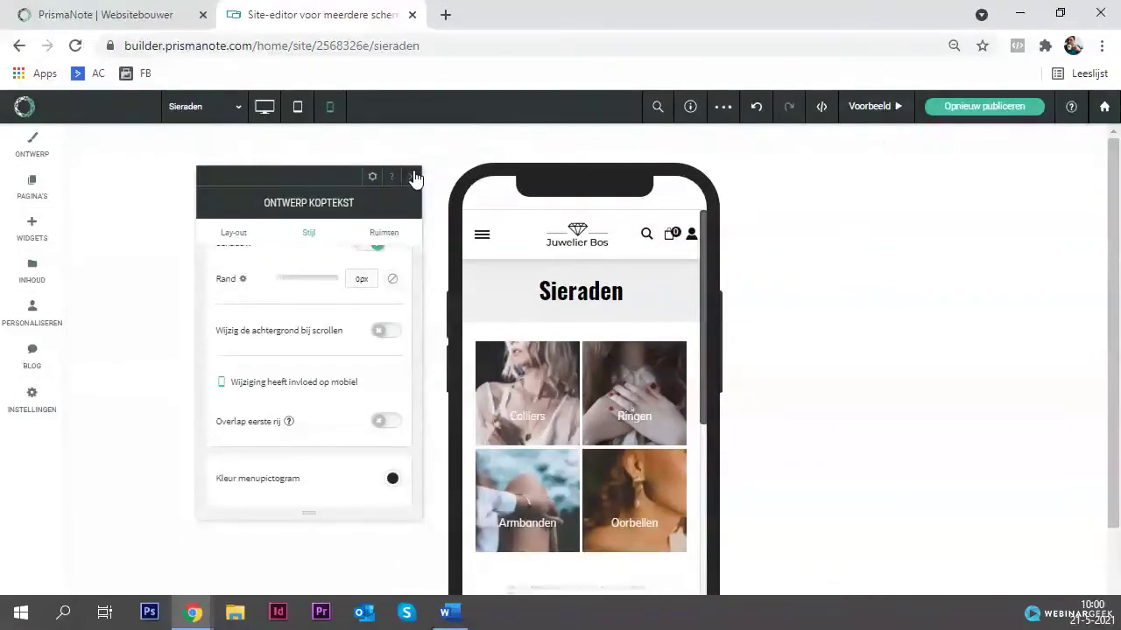
{"action": "left_click", "coordinate": [413, 177]}
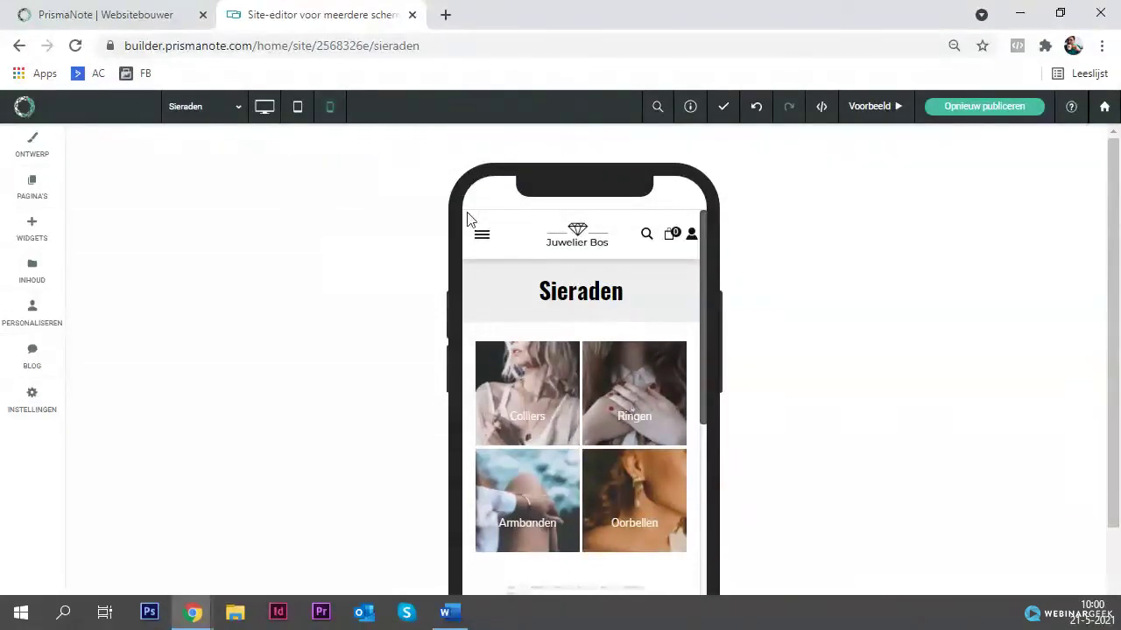
Step: Open the mobile menu and change its layout to the white style with divider lines and three contact icons underneath
{"action": "left_click", "coordinate": [481, 242]}
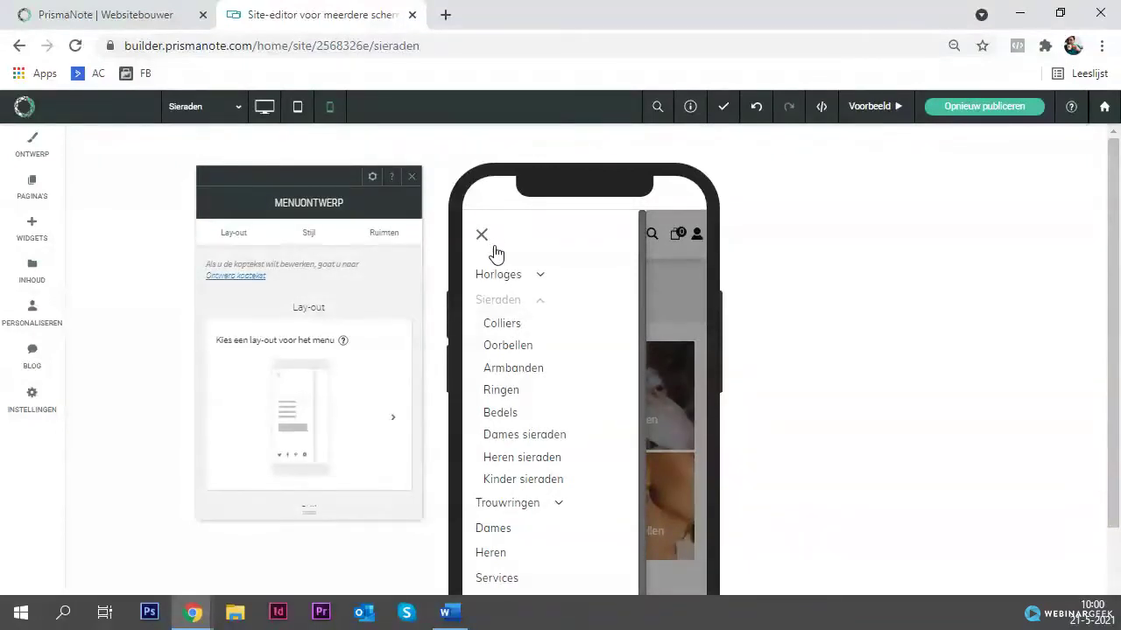
{"action": "scroll", "coordinate": [496, 253], "scroll_direction": "down", "scroll_amount": 1}
{"action": "scroll", "coordinate": [517, 438], "scroll_direction": "up", "scroll_amount": 1}
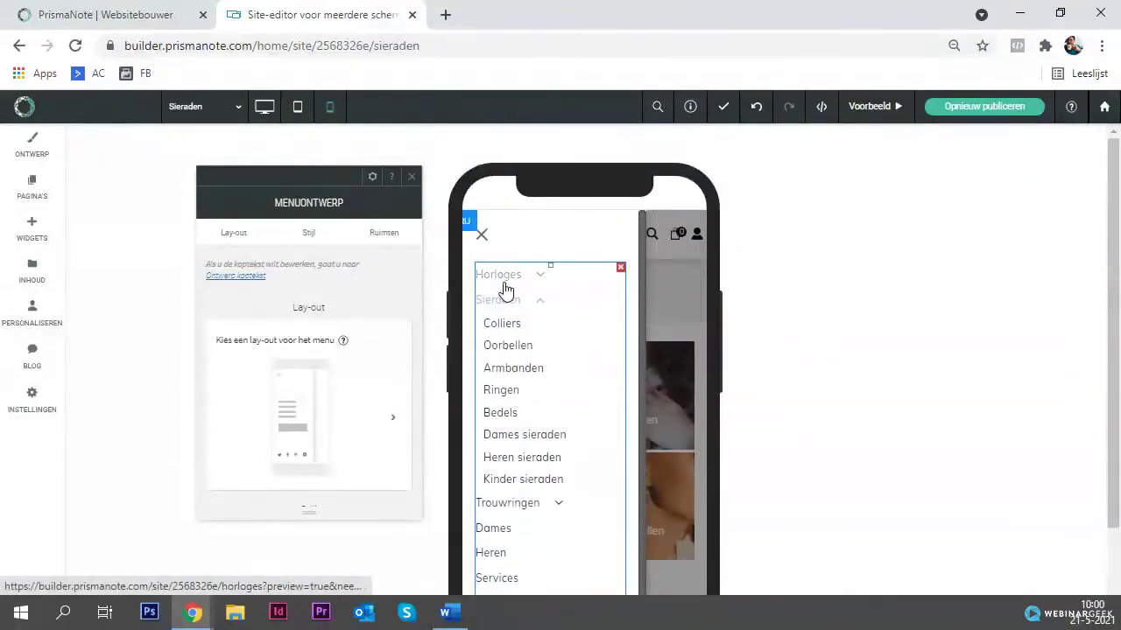
{"action": "scroll", "coordinate": [338, 353], "scroll_direction": "down", "scroll_amount": 3}
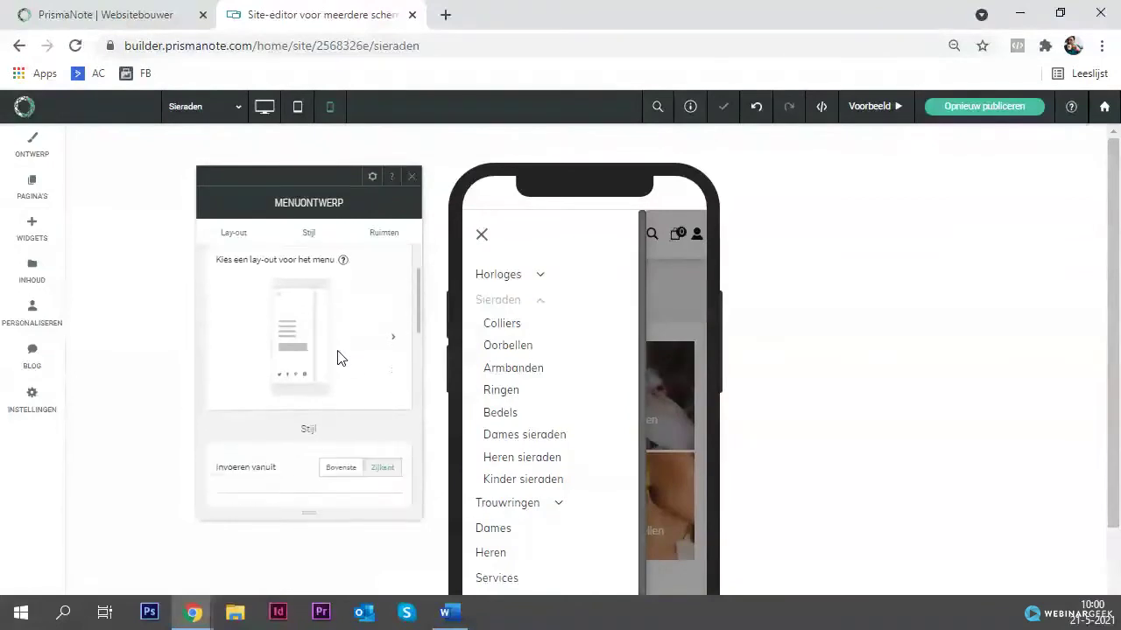
{"action": "left_click", "coordinate": [307, 322]}
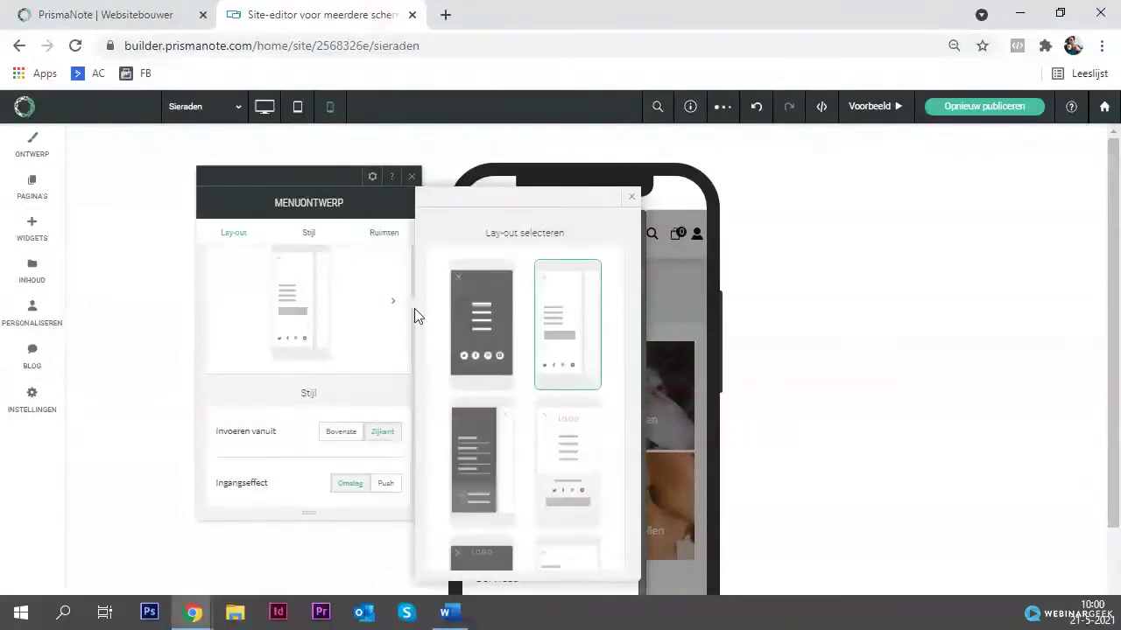
{"action": "scroll", "coordinate": [470, 297], "scroll_direction": "down", "scroll_amount": 3}
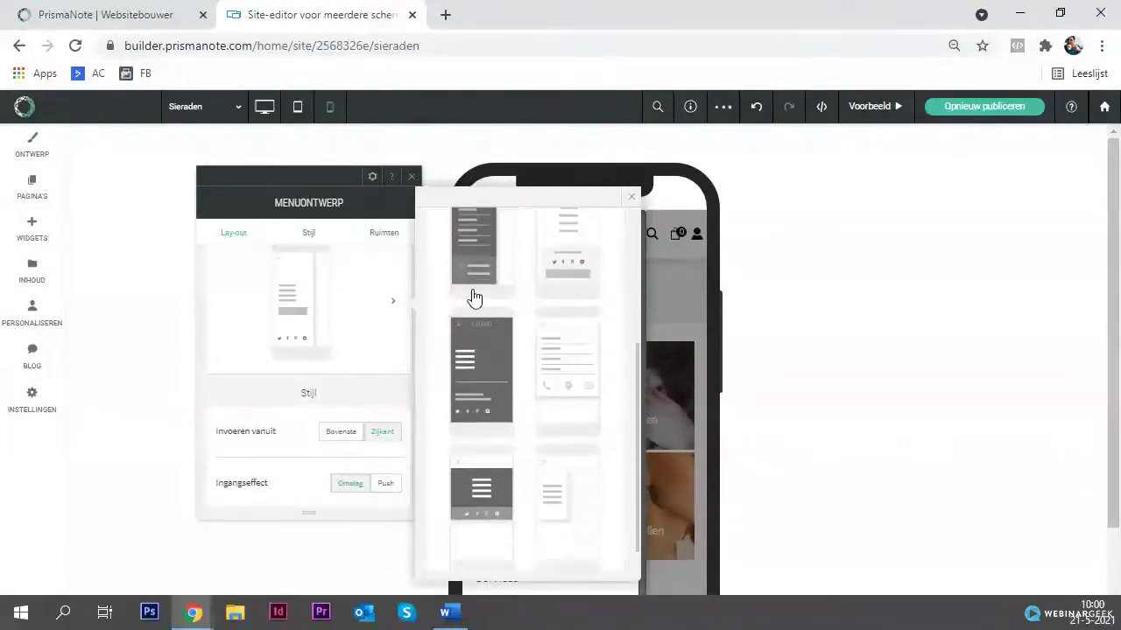
{"action": "left_click", "coordinate": [567, 383]}
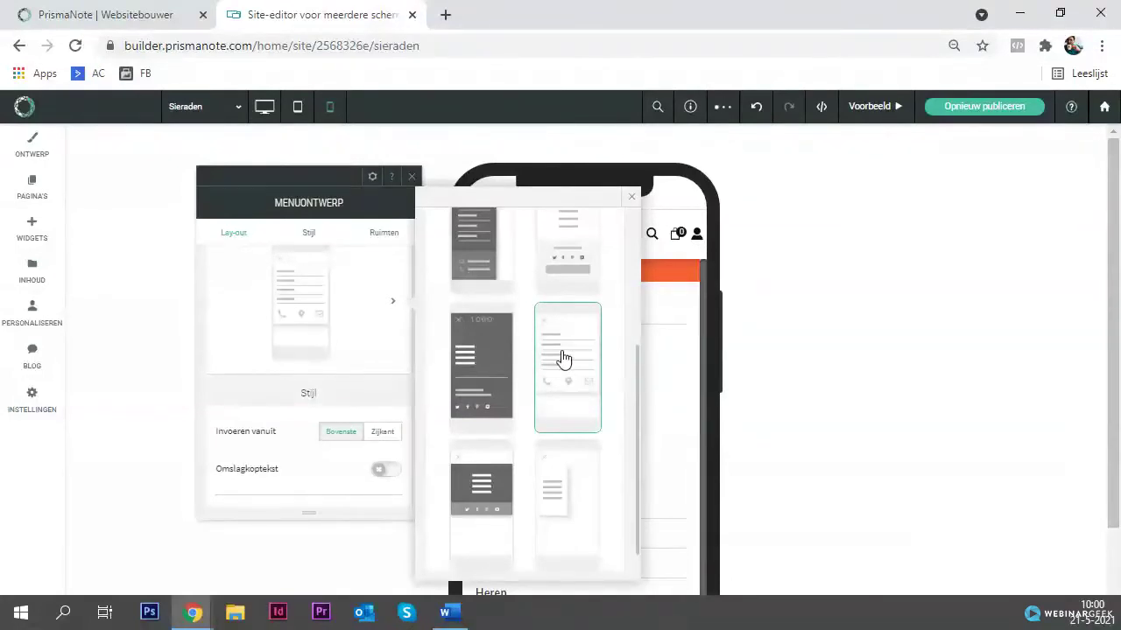
{"action": "left_click", "coordinate": [634, 201]}
{"action": "scroll", "coordinate": [580, 281], "scroll_direction": "down", "scroll_amount": 3}
{"action": "left_click", "coordinate": [416, 177]}
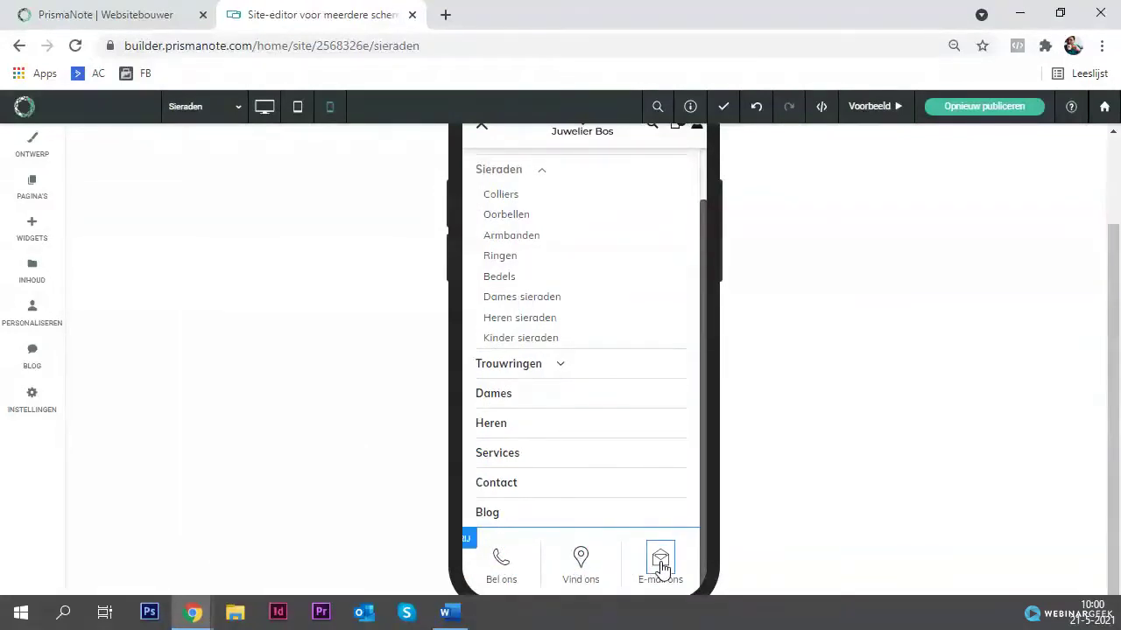
Step: Review the new mobile menu and check the content and link settings of the Bel ons phone icon
{"action": "scroll", "coordinate": [541, 253], "scroll_direction": "up", "scroll_amount": 2}
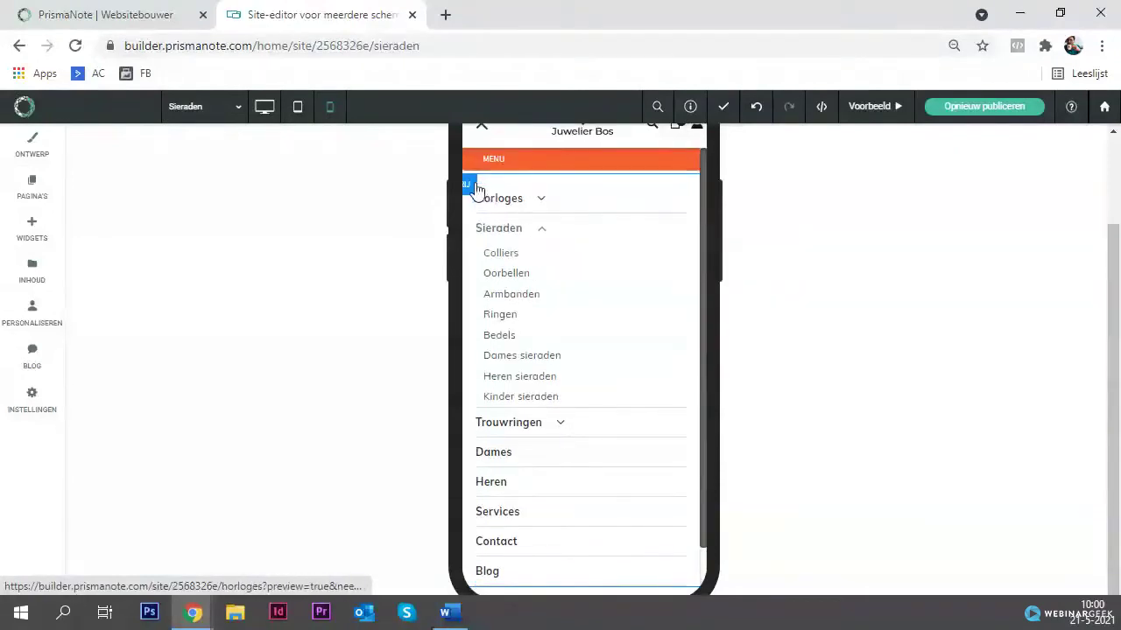
{"action": "scroll", "coordinate": [517, 262], "scroll_direction": "down", "scroll_amount": 2}
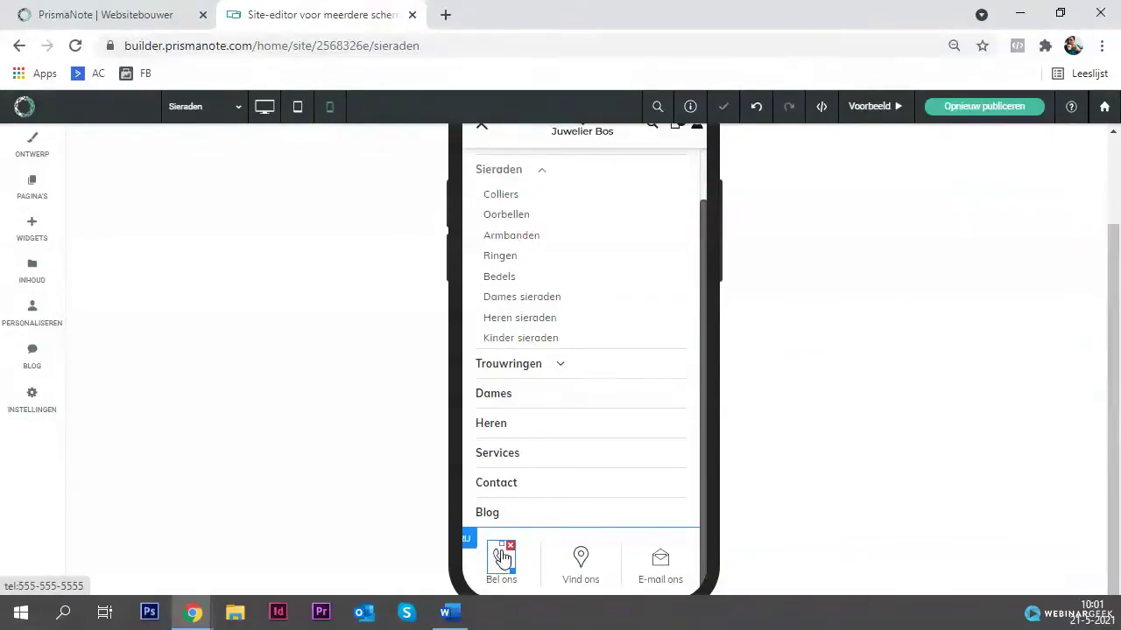
{"action": "left_click", "coordinate": [502, 558]}
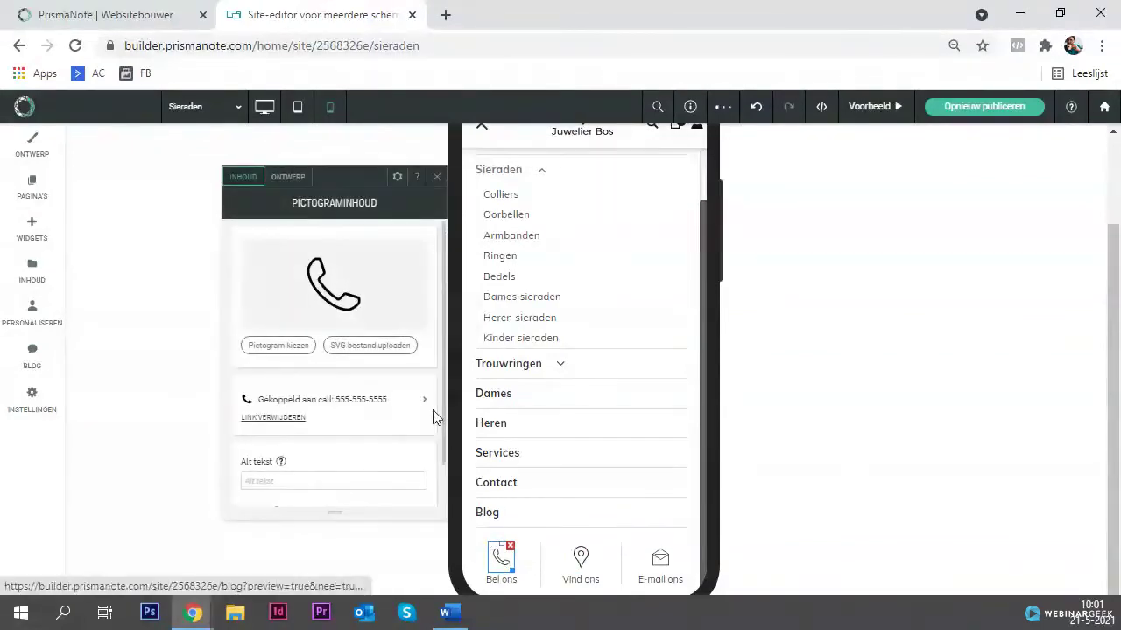
{"action": "left_click", "coordinate": [439, 179]}
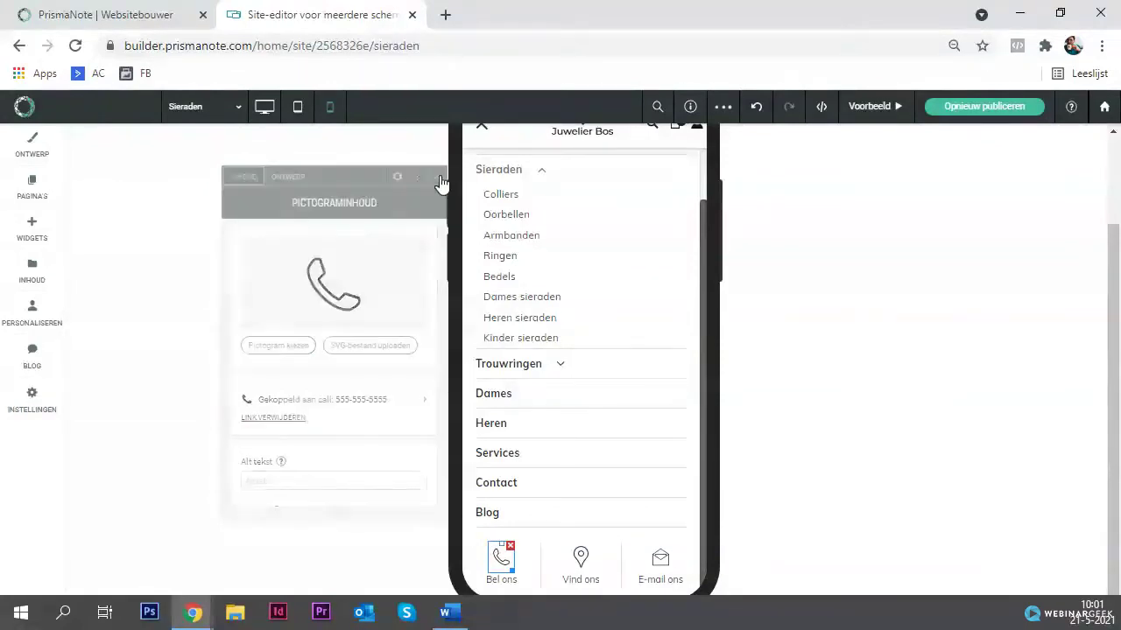
{"action": "scroll", "coordinate": [495, 280], "scroll_direction": "up", "scroll_amount": 1}
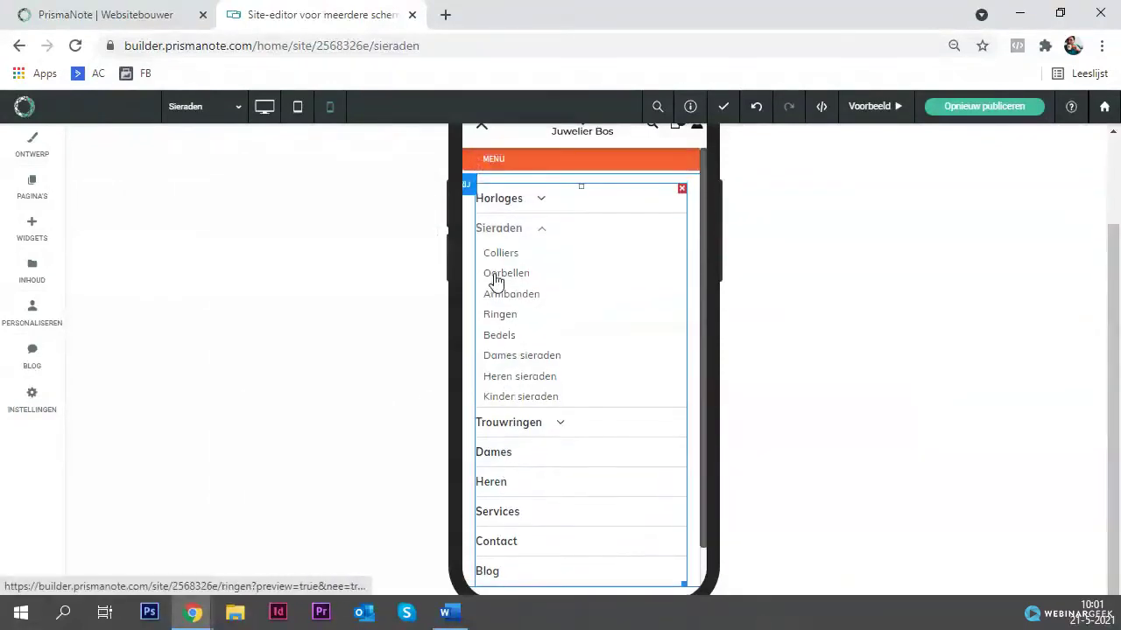
Step: Close the mobile menu, return to the desktop view, and go to the Home page
{"action": "left_click", "coordinate": [482, 127]}
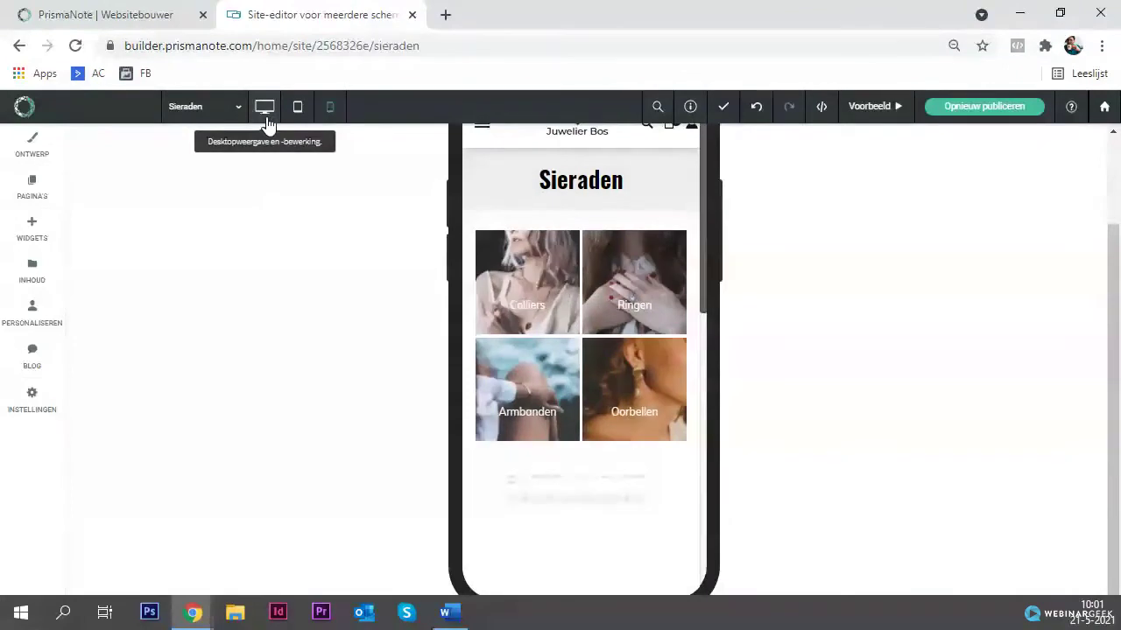
{"action": "left_click", "coordinate": [266, 117]}
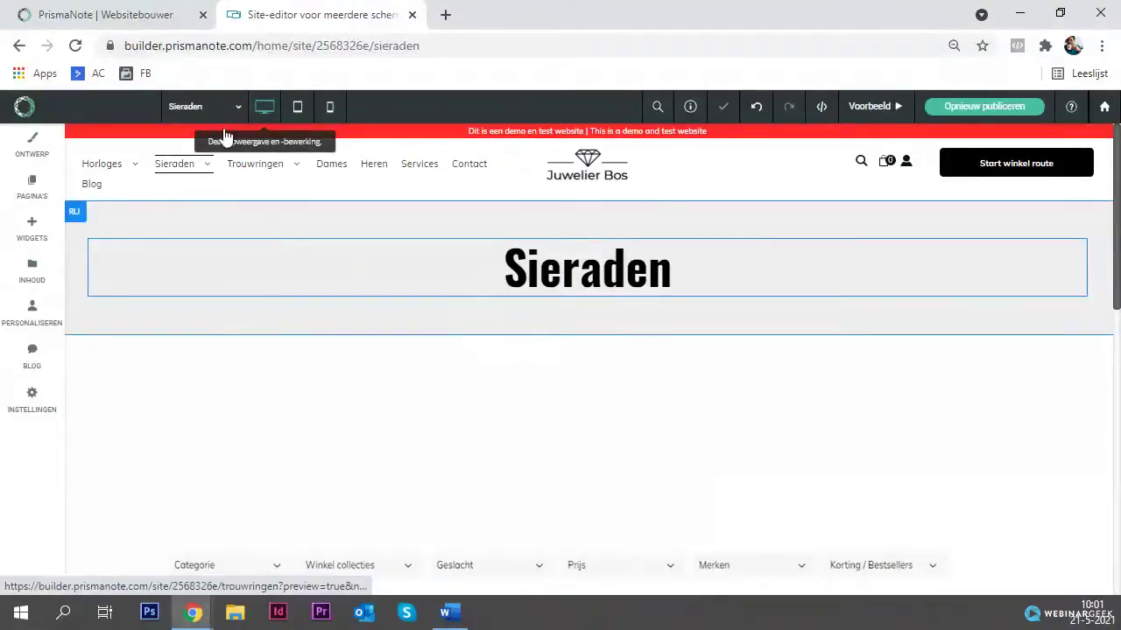
{"action": "left_click", "coordinate": [210, 106]}
{"action": "left_click", "coordinate": [206, 128]}
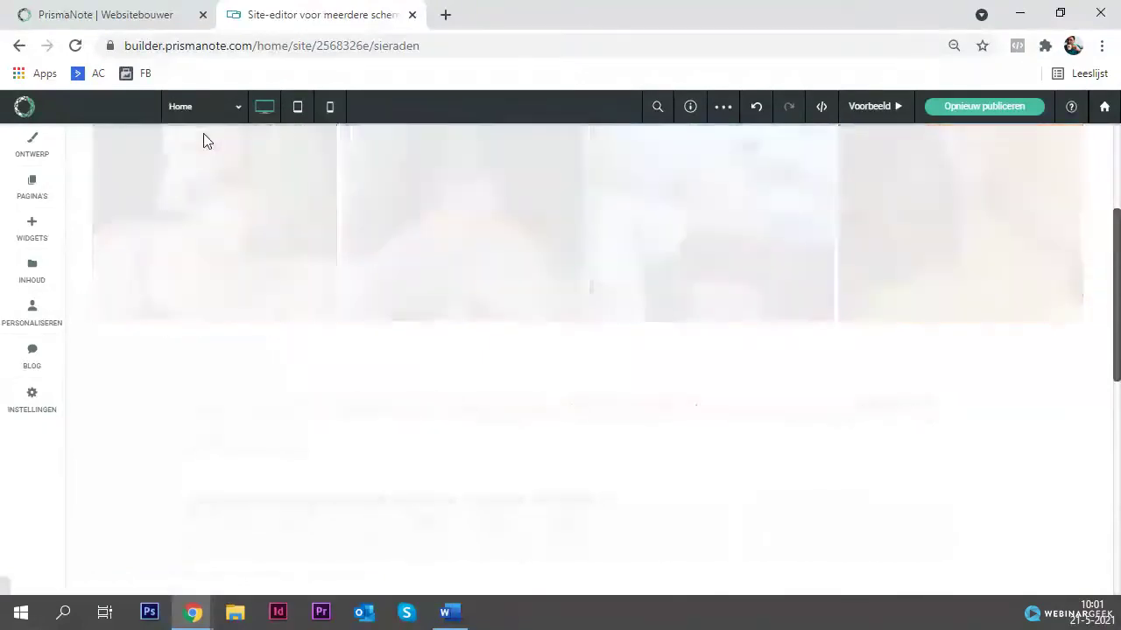
Step: Add a button (Knop) widget to the peach section, beside the text "Ontdek hier alle collecties"
{"action": "scroll", "coordinate": [343, 242], "scroll_direction": "down", "scroll_amount": 7}
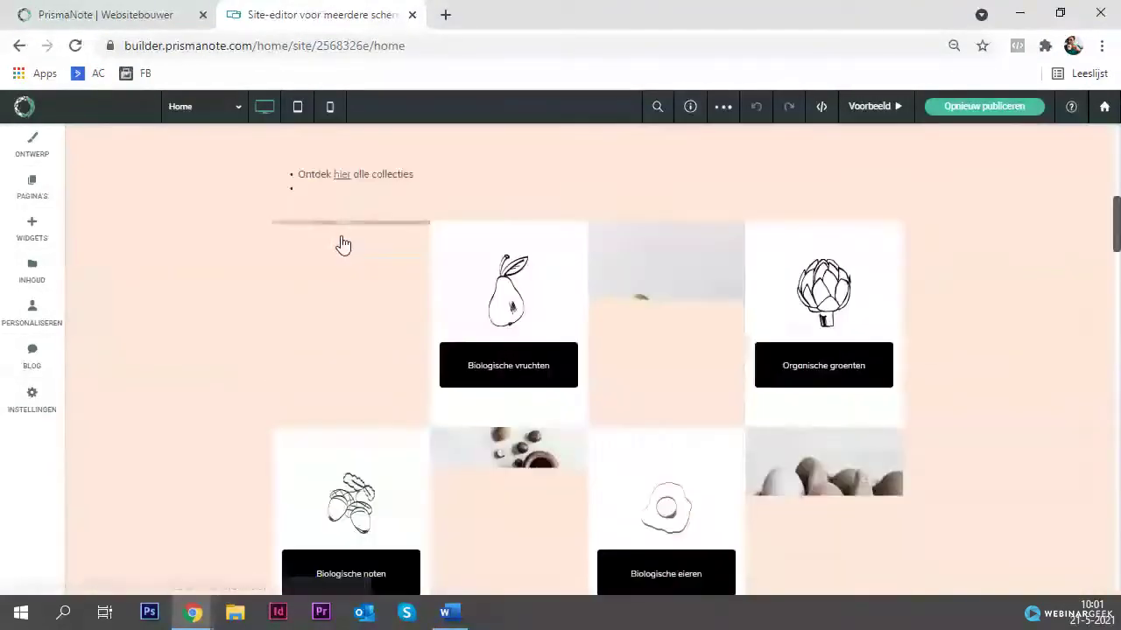
{"action": "scroll", "coordinate": [268, 240], "scroll_direction": "up", "scroll_amount": 4}
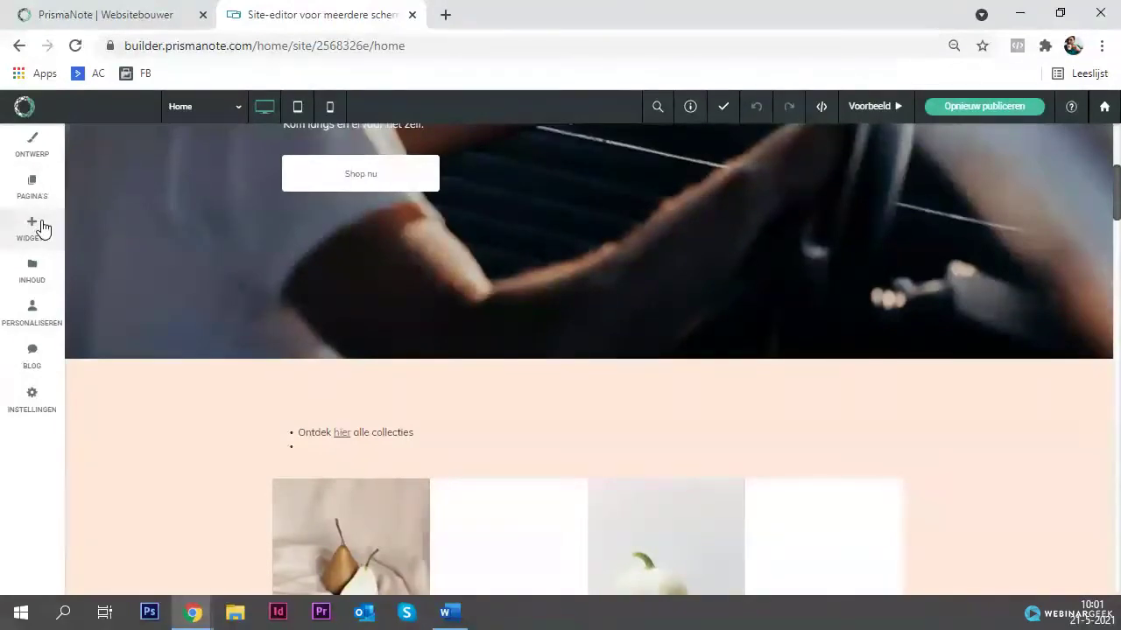
{"action": "left_click", "coordinate": [42, 228]}
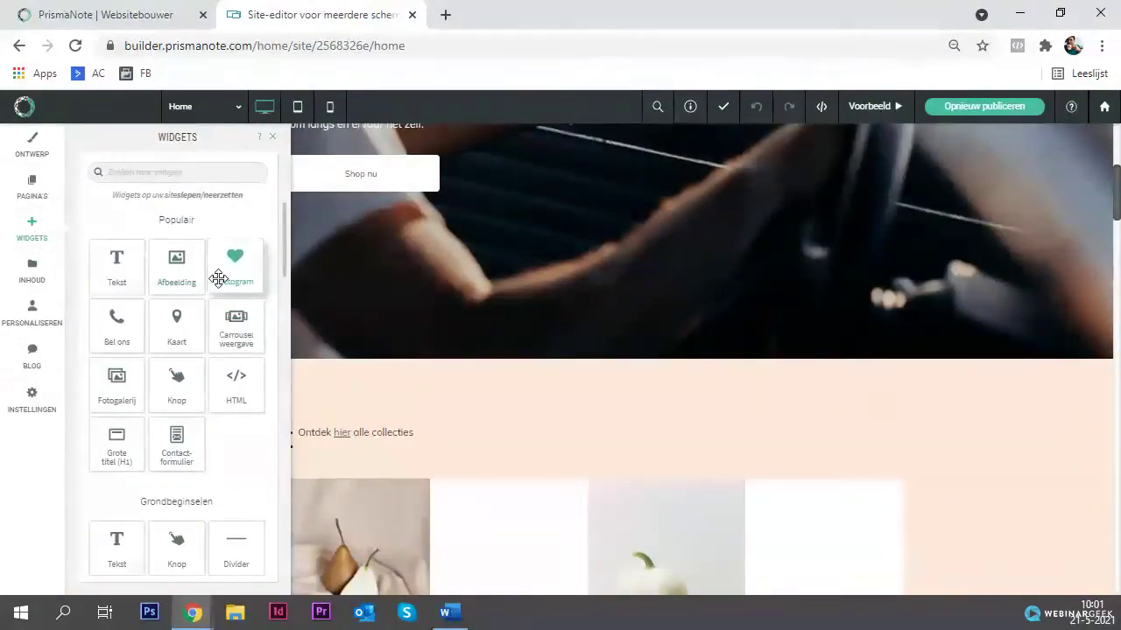
{"action": "scroll", "coordinate": [218, 279], "scroll_direction": "down", "scroll_amount": 2}
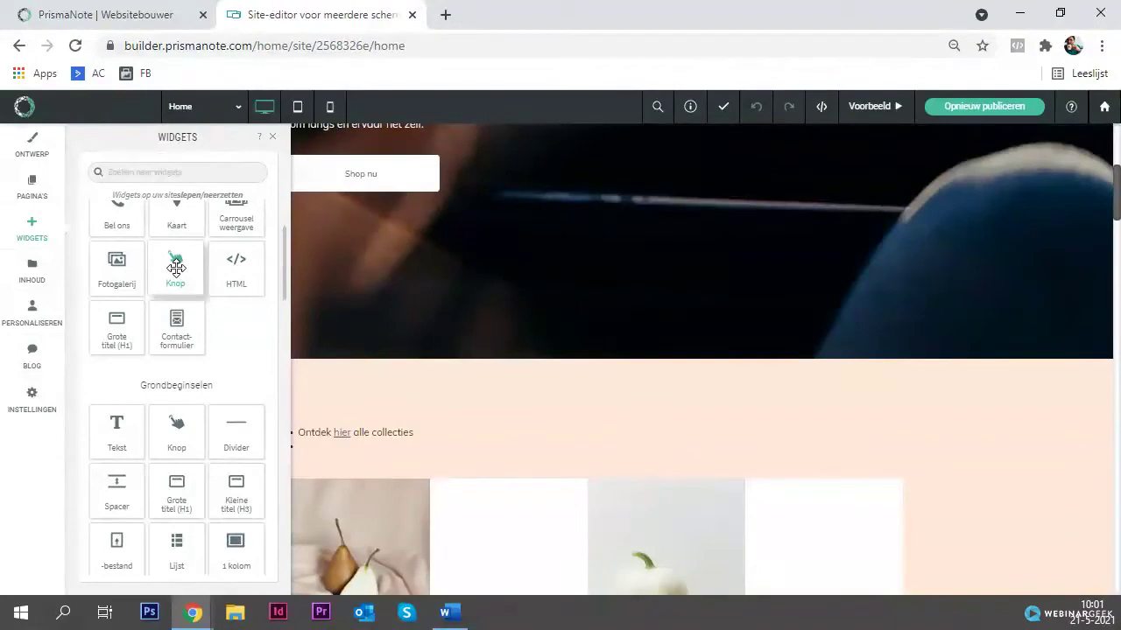
{"action": "left_click_drag", "start_coordinate": [176, 267], "coordinate": [591, 421]}
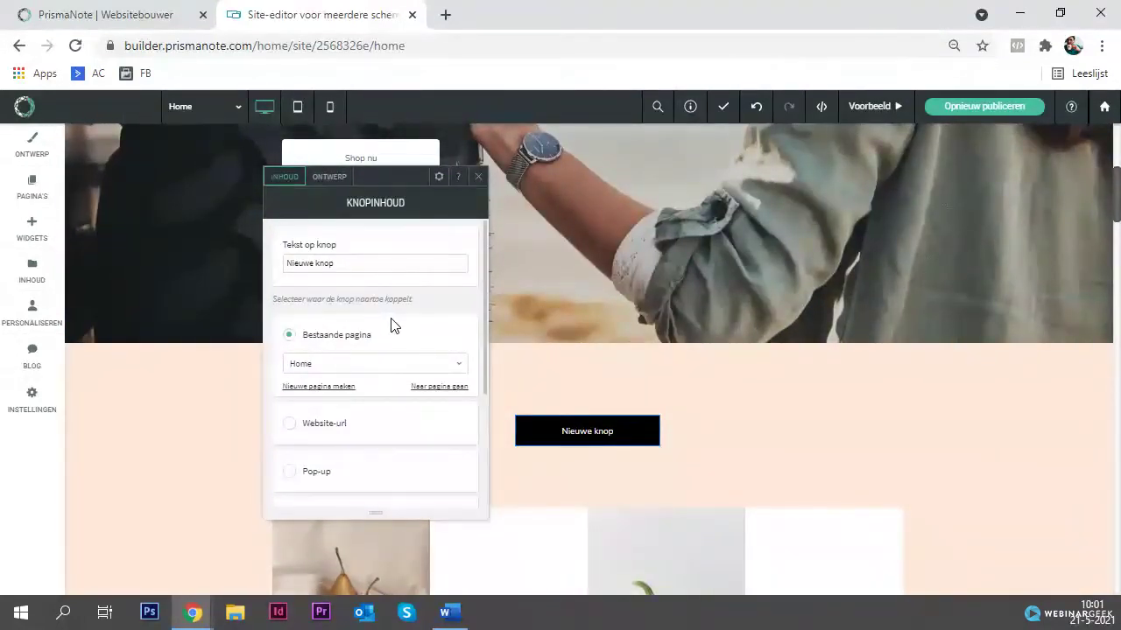
Step: Link the new button to the existing page Ti sento and look over the other link options
{"action": "scroll", "coordinate": [391, 324], "scroll_direction": "down", "scroll_amount": 3}
{"action": "scroll", "coordinate": [396, 323], "scroll_direction": "up", "scroll_amount": 3}
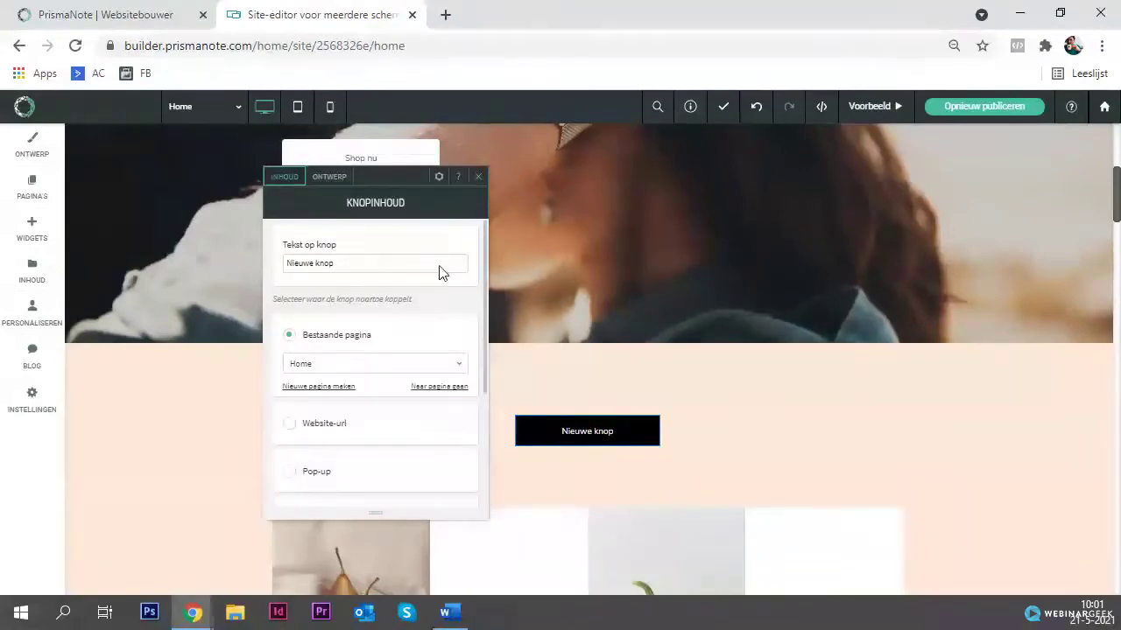
{"action": "left_click", "coordinate": [344, 365]}
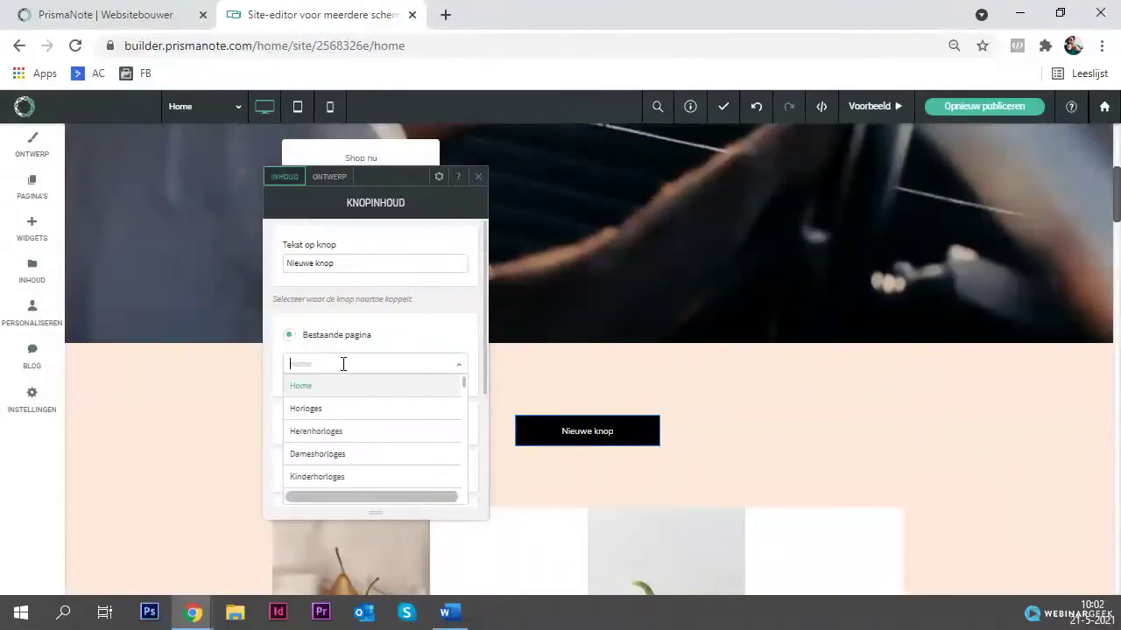
{"action": "type", "text": "tw"}
{"action": "key", "text": "BackSpace"}
{"action": "type", "text": "i"}
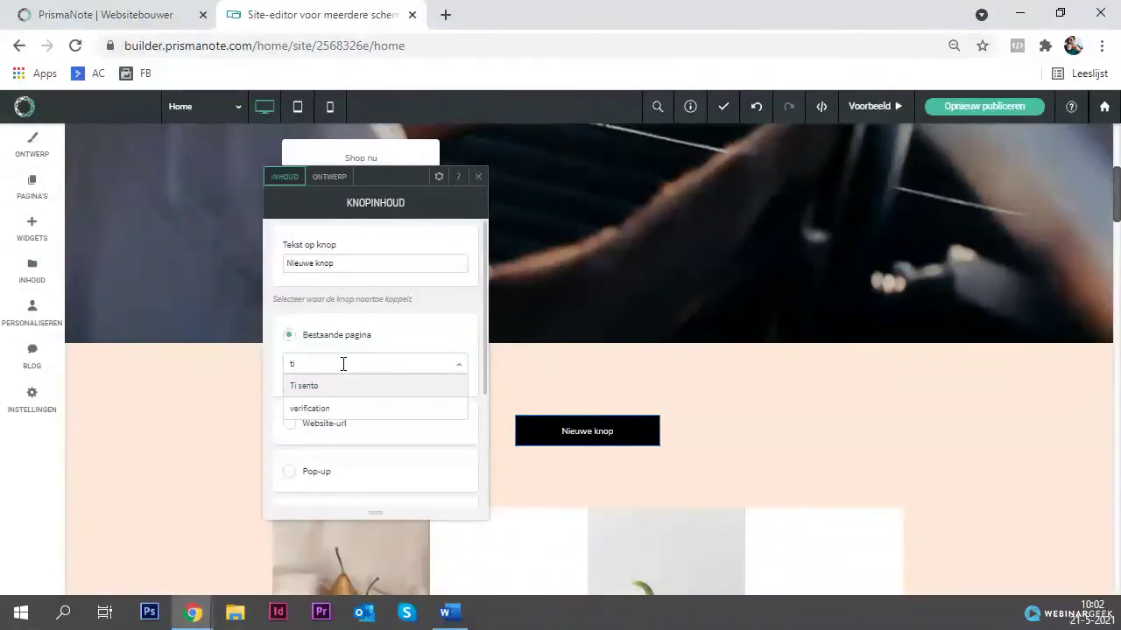
{"action": "left_click", "coordinate": [342, 382]}
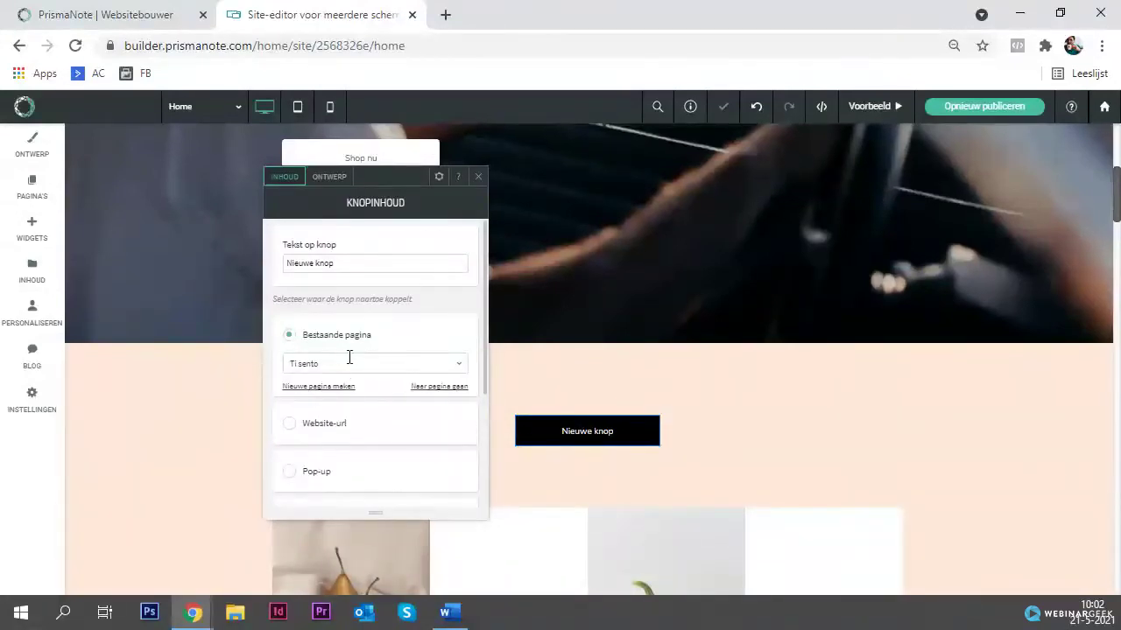
{"action": "scroll", "coordinate": [353, 351], "scroll_direction": "down", "scroll_amount": 3}
{"action": "scroll", "coordinate": [352, 350], "scroll_direction": "up", "scroll_amount": 3}
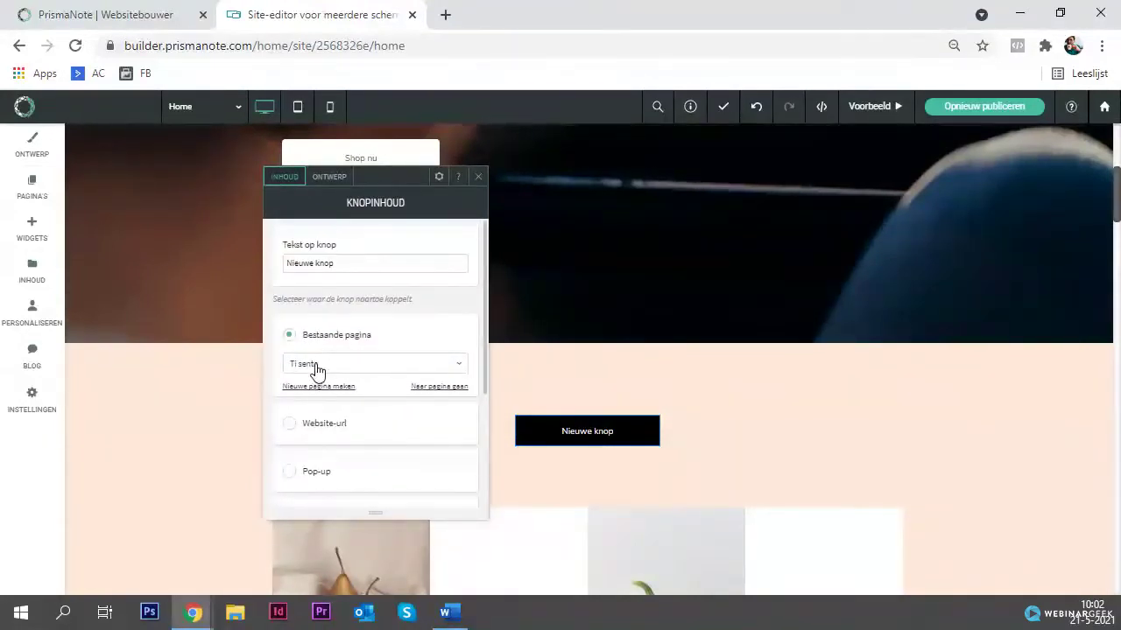
Step: Set the new button's text to "Bekijk de nieuwe collectie"
{"action": "triple_click", "coordinate": [376, 259]}
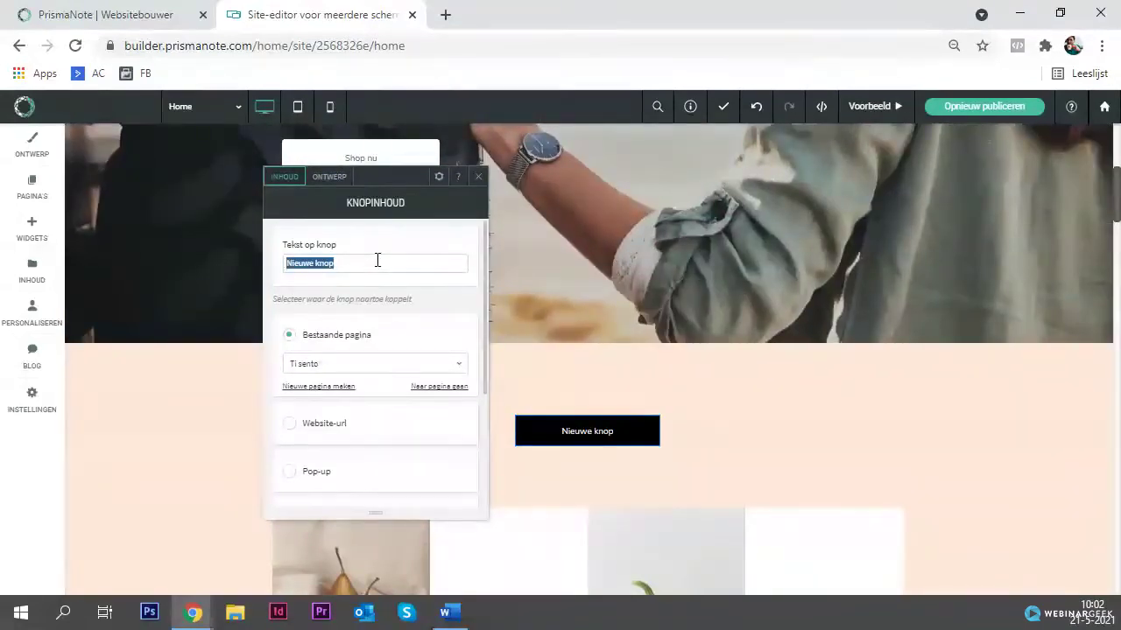
{"action": "type", "text": "N"}
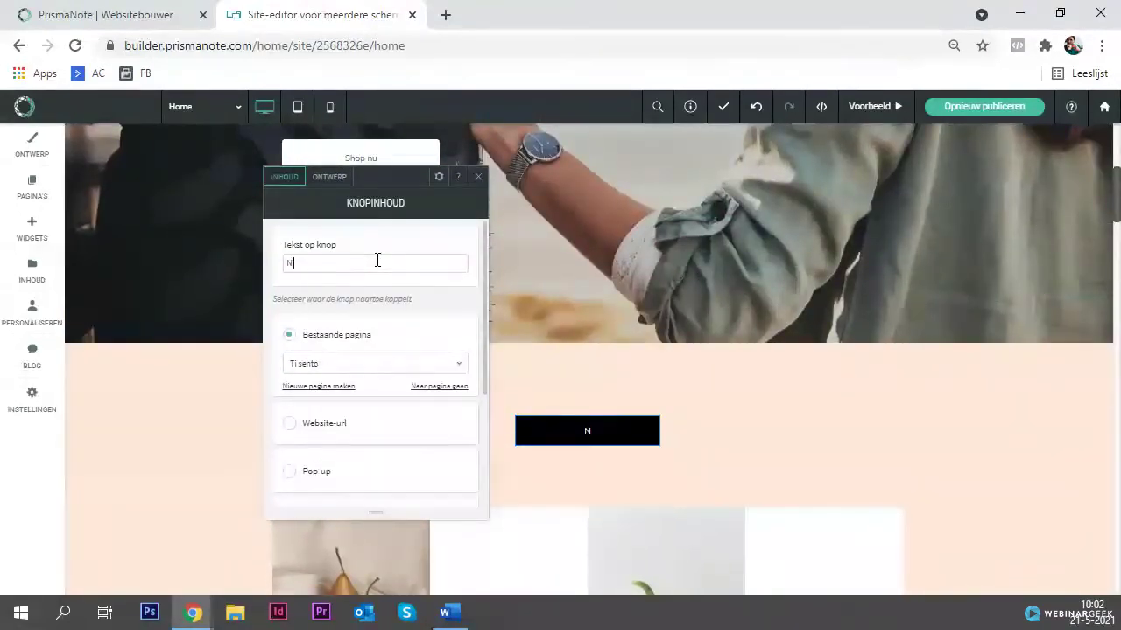
{"action": "type", "text": "ieuwe collectie"}
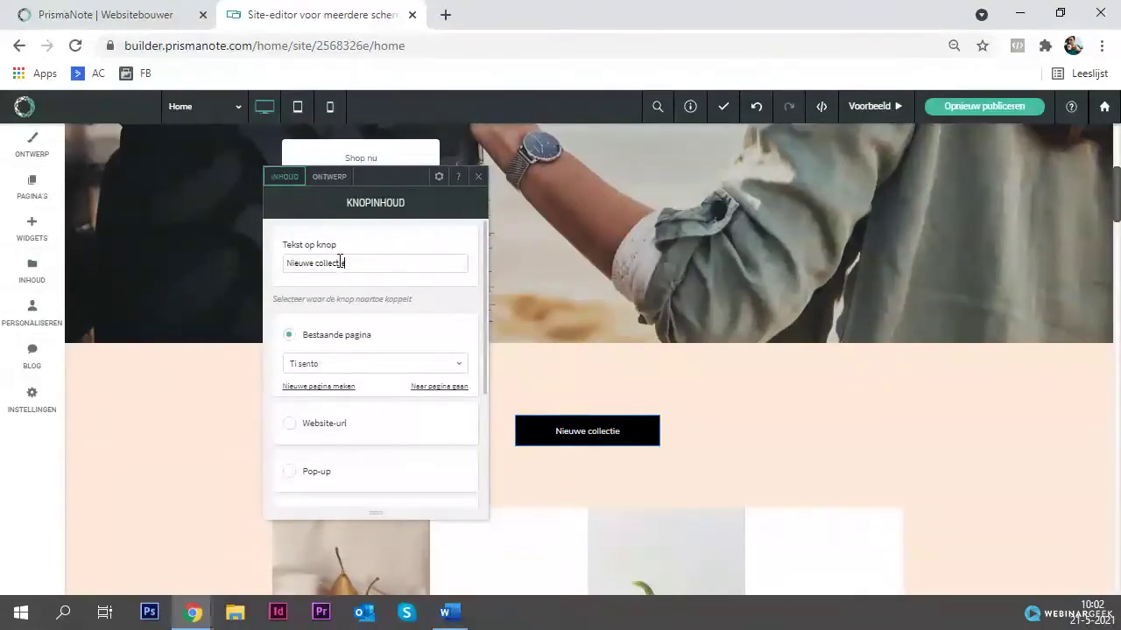
{"action": "left_click", "coordinate": [287, 266]}
{"action": "type", "text": "Bekijk de"}
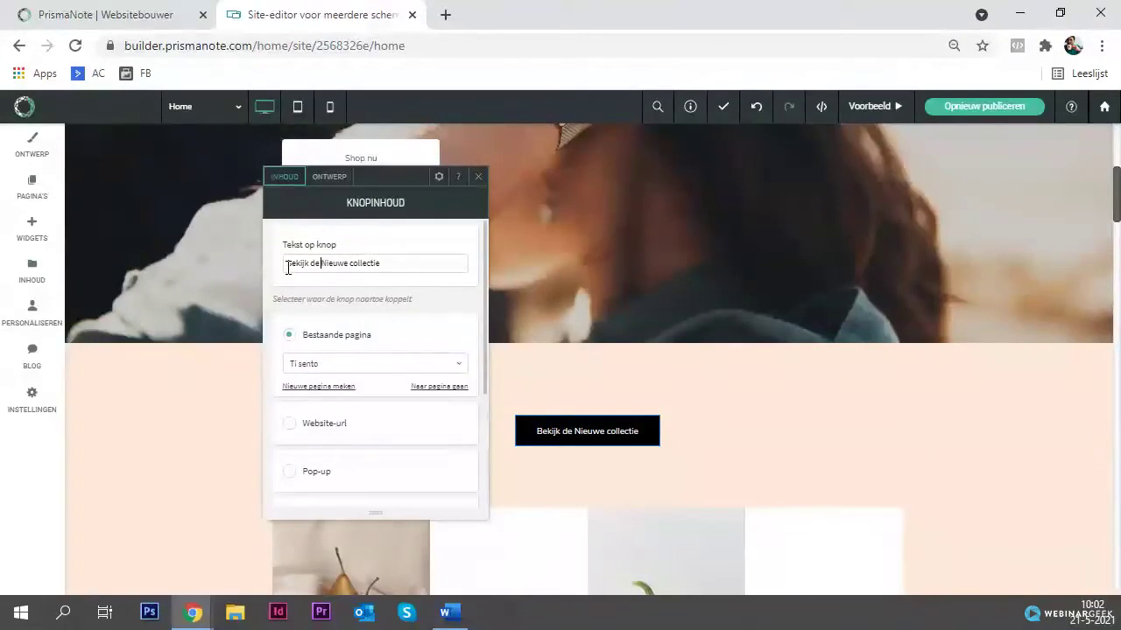
{"action": "key", "text": "Delete"}
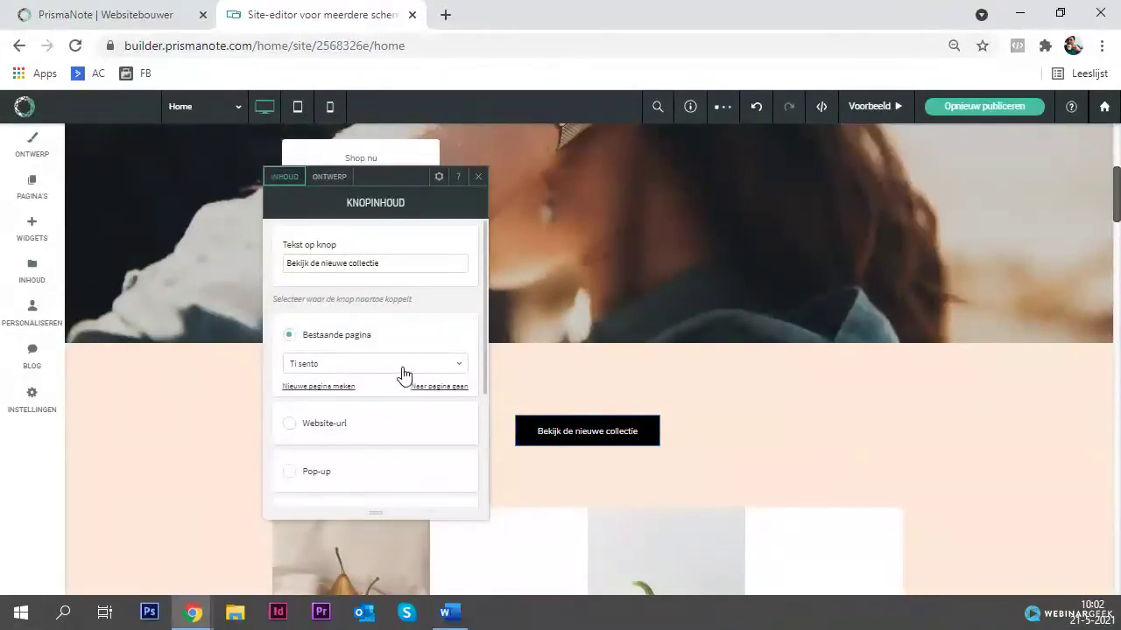
Step: Switch the button's link type to Pop-up and keep the Blank pop-up after viewing the available pop-ups
{"action": "scroll", "coordinate": [350, 377], "scroll_direction": "down", "scroll_amount": 1}
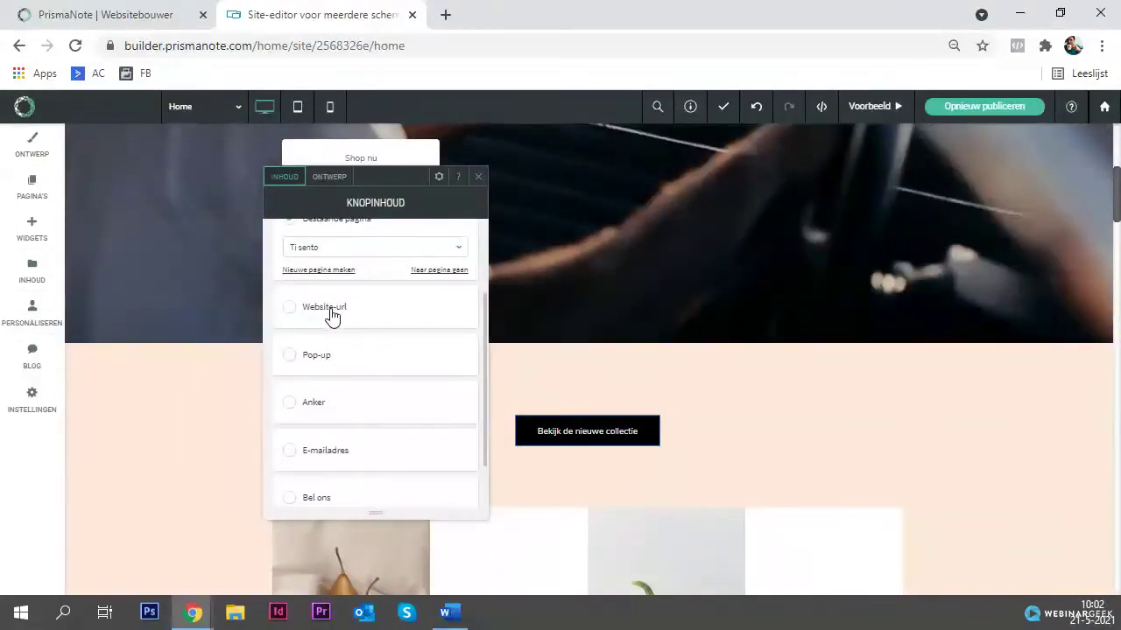
{"action": "scroll", "coordinate": [332, 315], "scroll_direction": "down", "scroll_amount": 1}
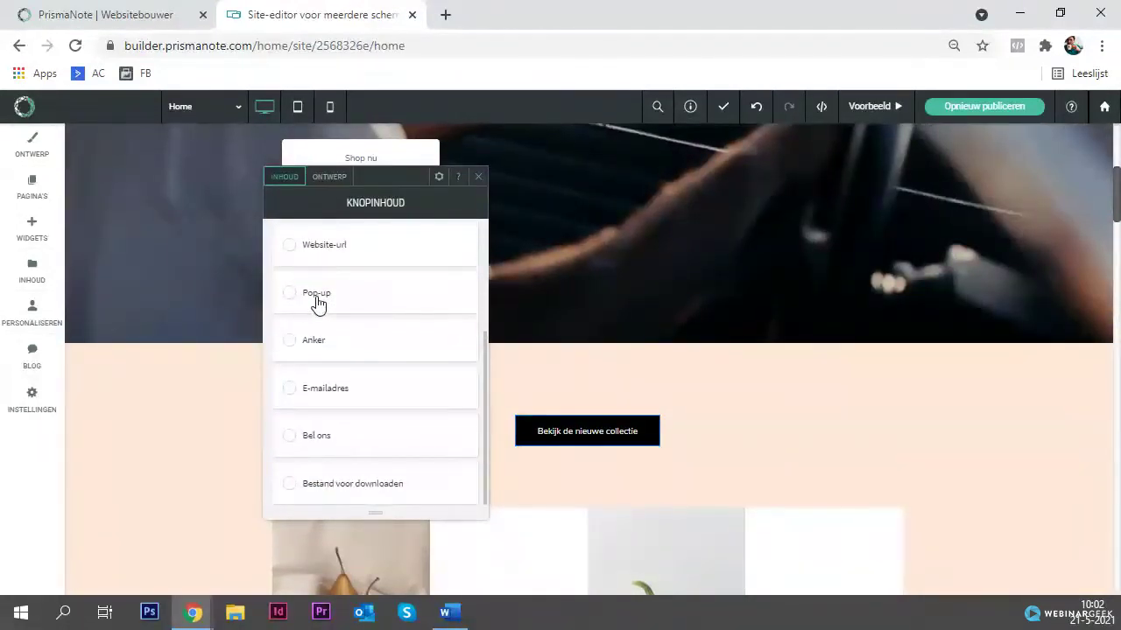
{"action": "left_click", "coordinate": [290, 293]}
{"action": "left_click", "coordinate": [323, 324]}
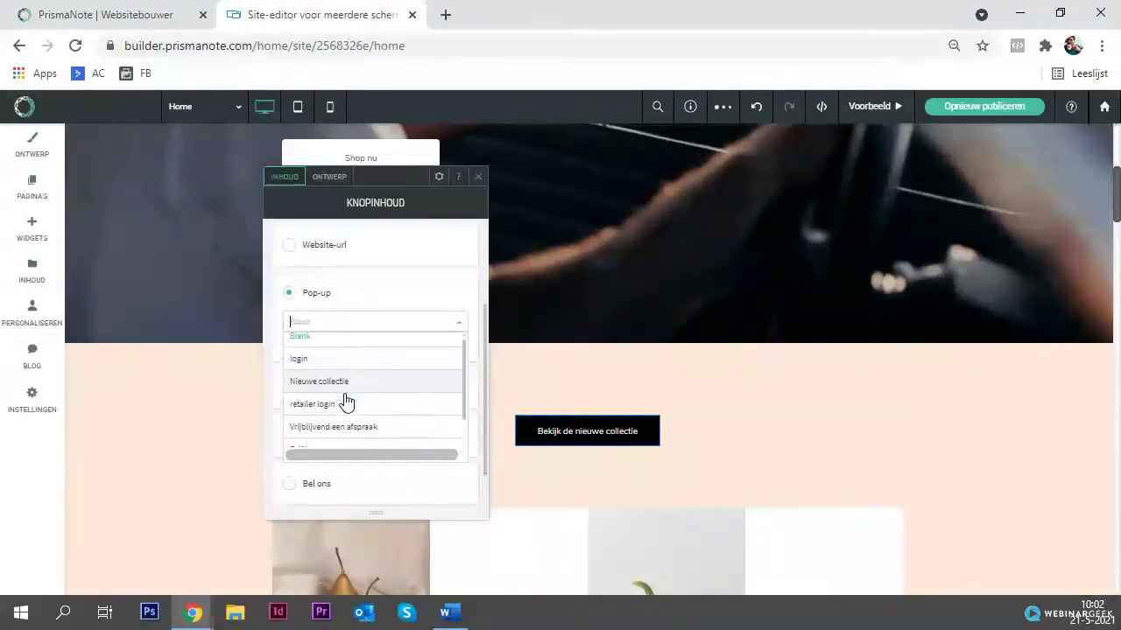
{"action": "scroll", "coordinate": [346, 401], "scroll_direction": "down", "scroll_amount": 1}
{"action": "left_click", "coordinate": [357, 320]}
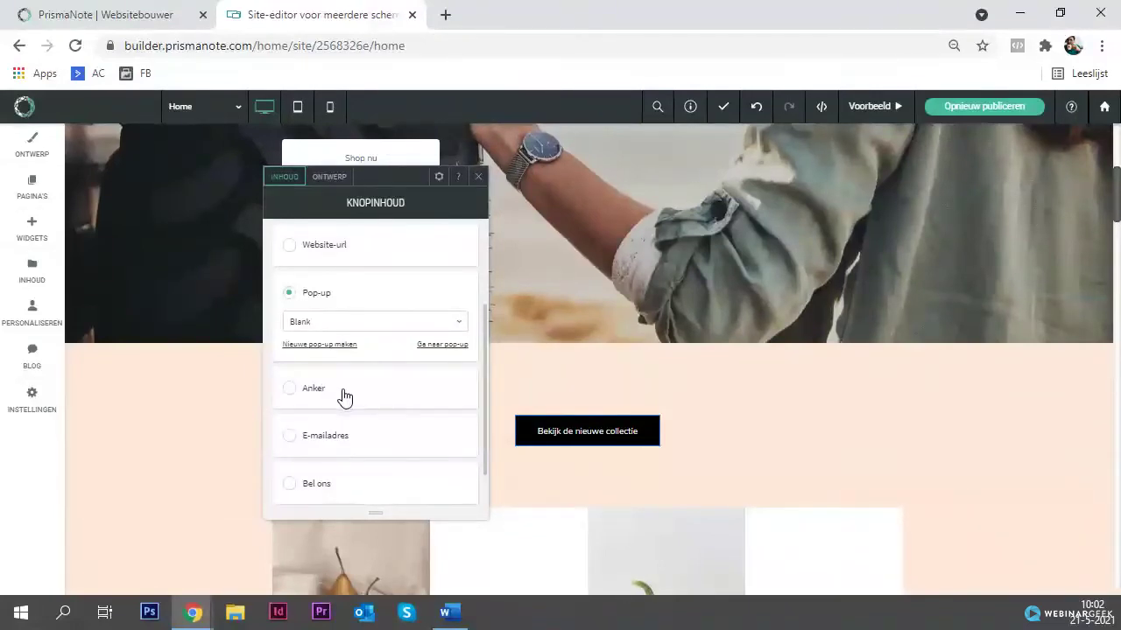
Step: Check which anchors on the Home page the button can link to, and close the button settings
{"action": "left_click", "coordinate": [344, 395]}
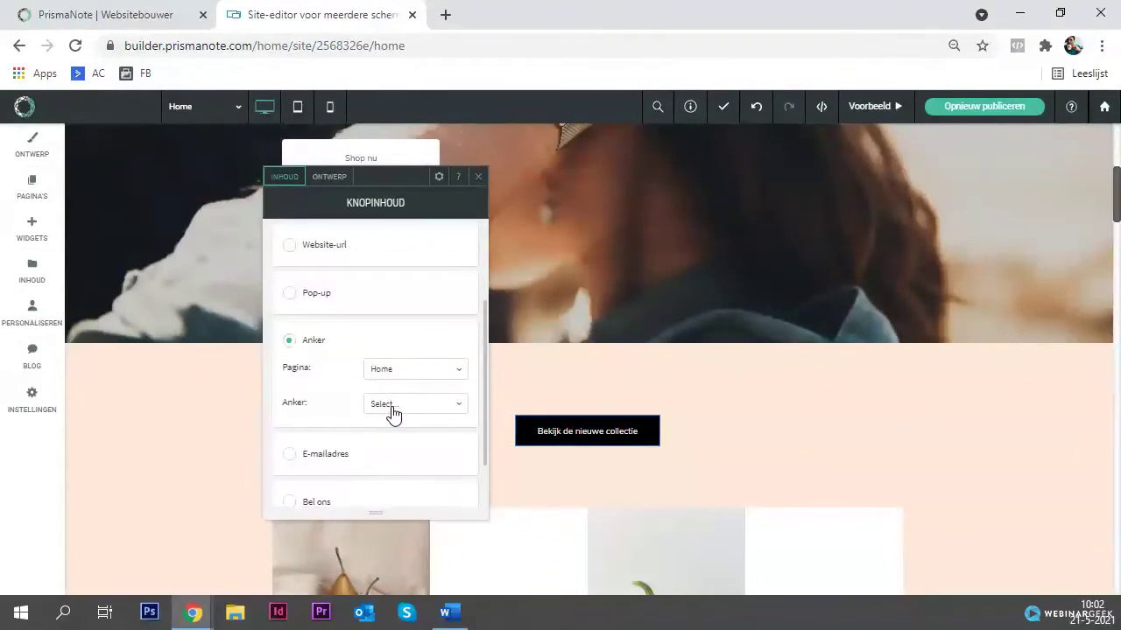
{"action": "left_click", "coordinate": [393, 414]}
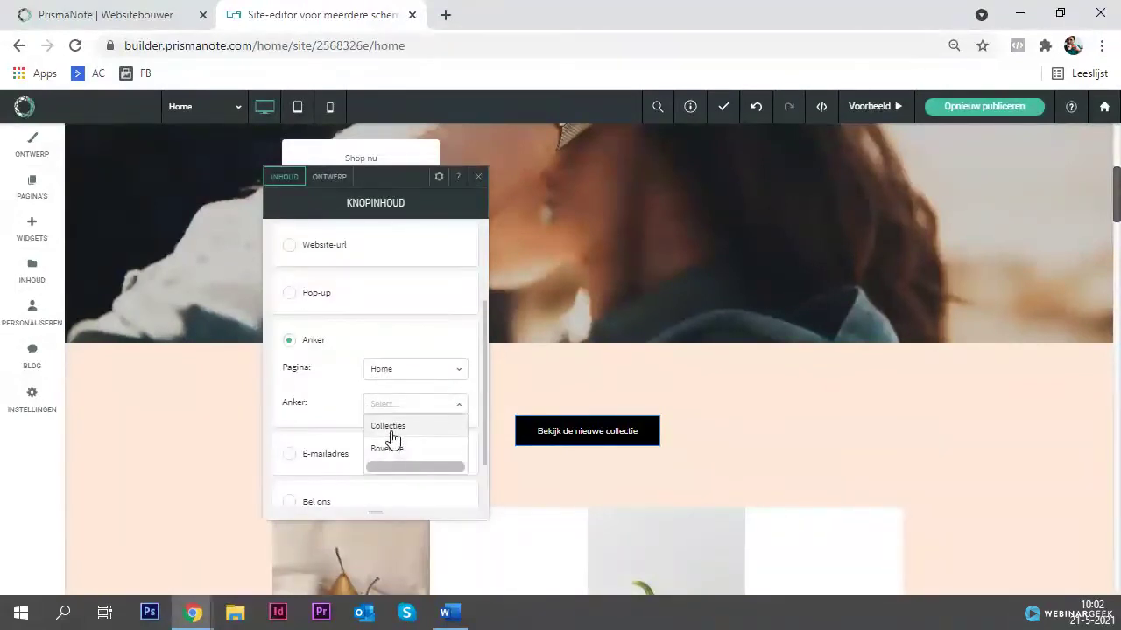
{"action": "left_click", "coordinate": [476, 179]}
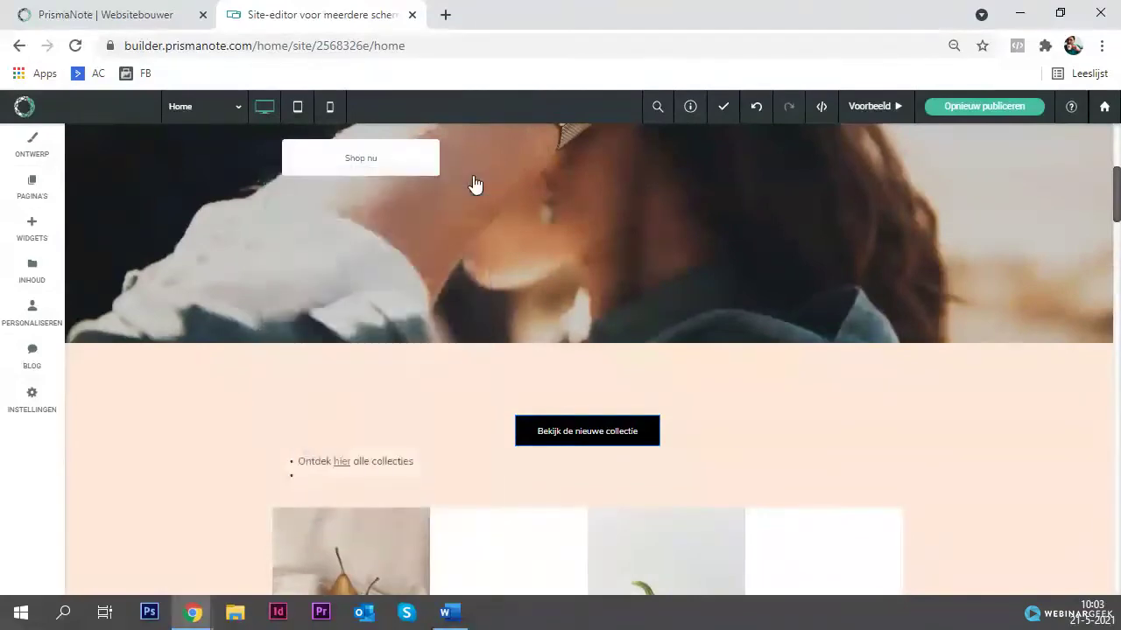
Step: Set the row with the "Goedendag, Welkom bij Juwelier Bos." heading as an anchor point named Intro
{"action": "scroll", "coordinate": [254, 248], "scroll_direction": "down", "scroll_amount": 1}
{"action": "scroll", "coordinate": [252, 247], "scroll_direction": "down", "scroll_amount": 5}
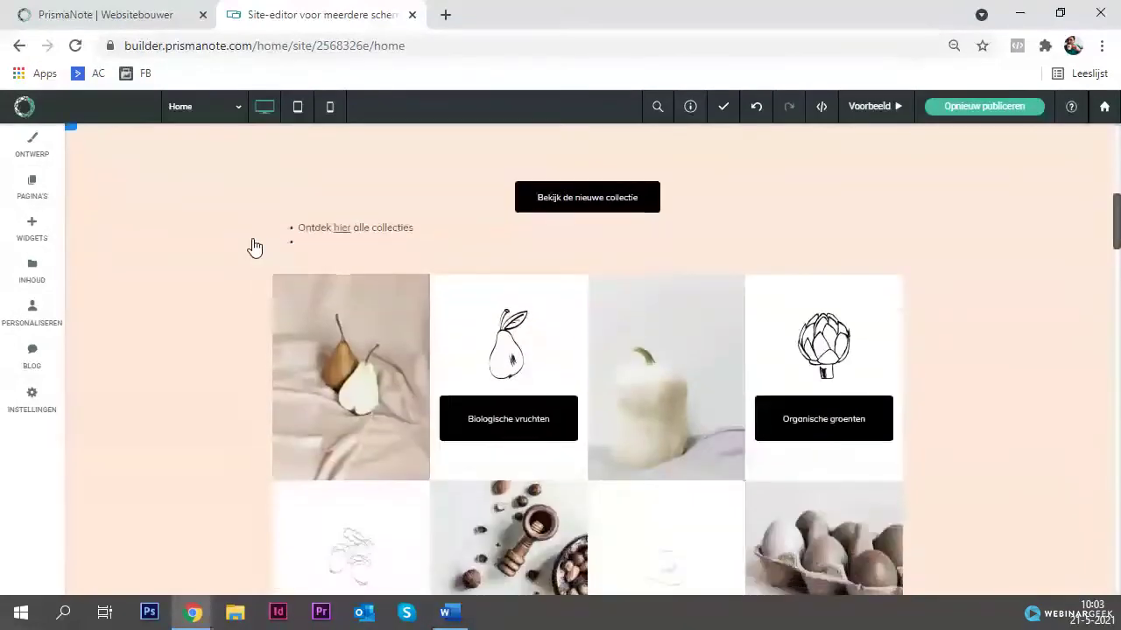
{"action": "scroll", "coordinate": [210, 272], "scroll_direction": "down", "scroll_amount": 2}
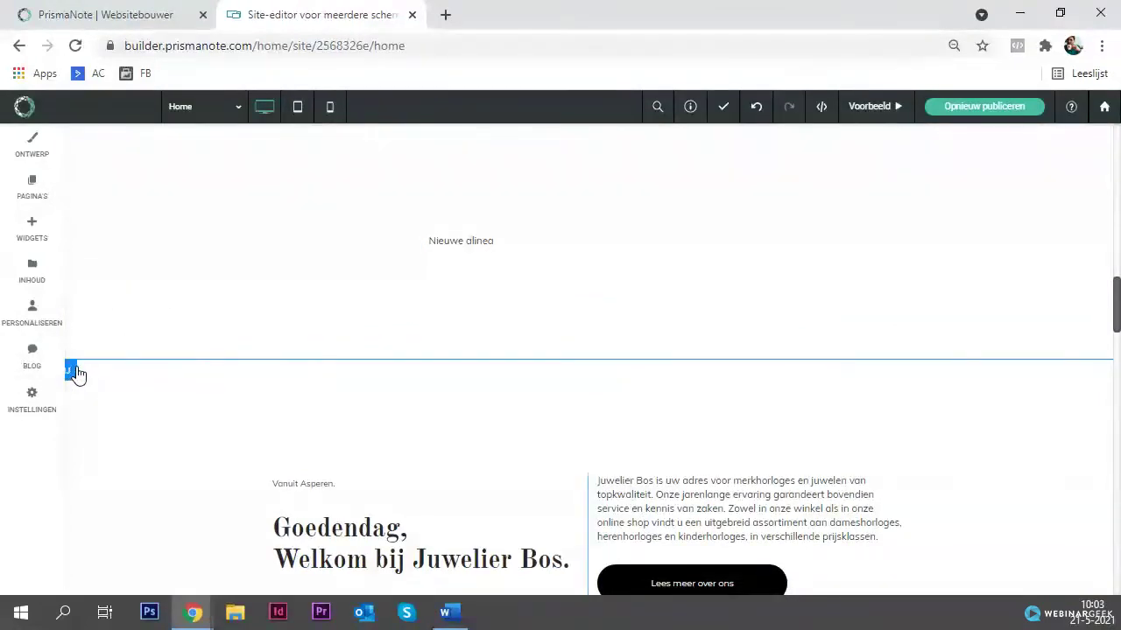
{"action": "left_click", "coordinate": [72, 374]}
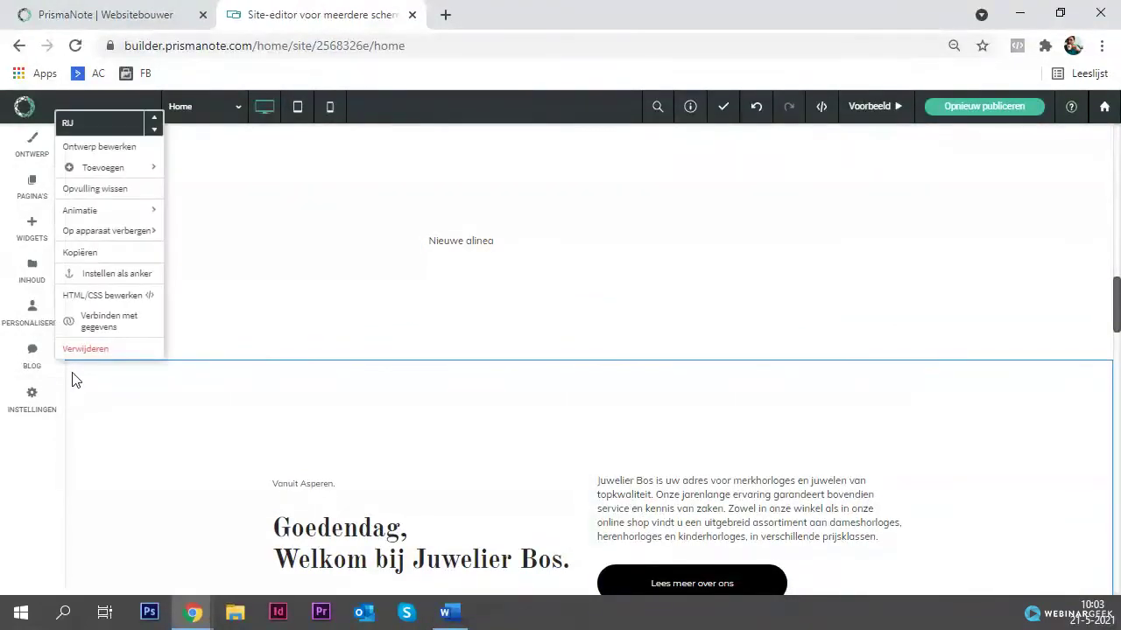
{"action": "left_click", "coordinate": [123, 275]}
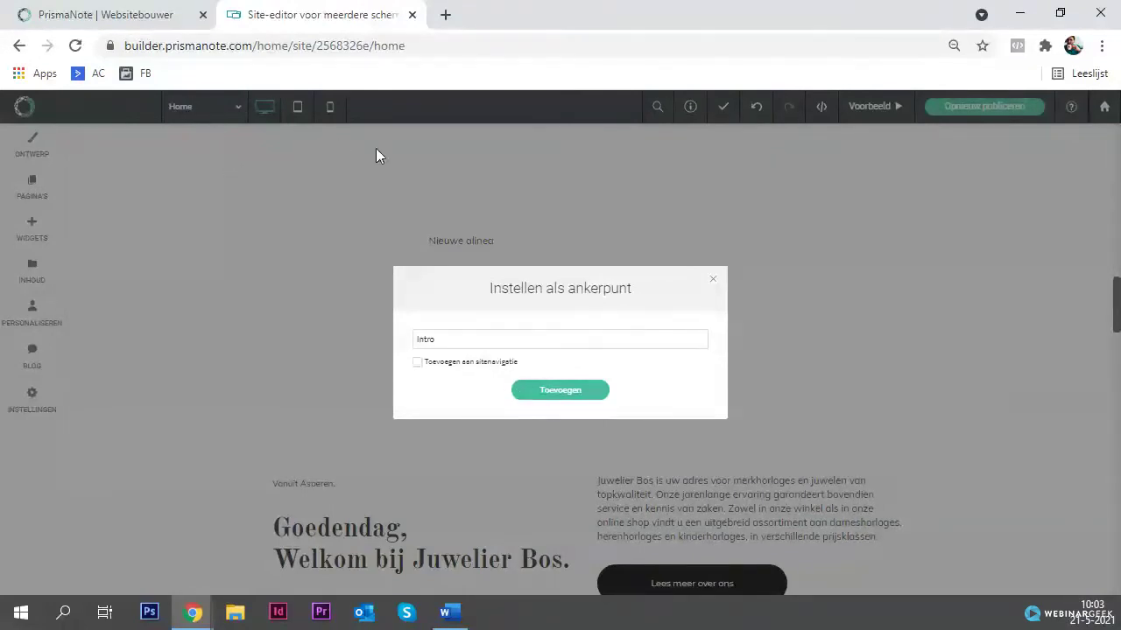
{"action": "left_click", "coordinate": [560, 395]}
Step: Link the "Bekijk de nieuwe collectie" button to the Intro anchor on the Home page
{"action": "scroll", "coordinate": [435, 360], "scroll_direction": "up", "scroll_amount": 4}
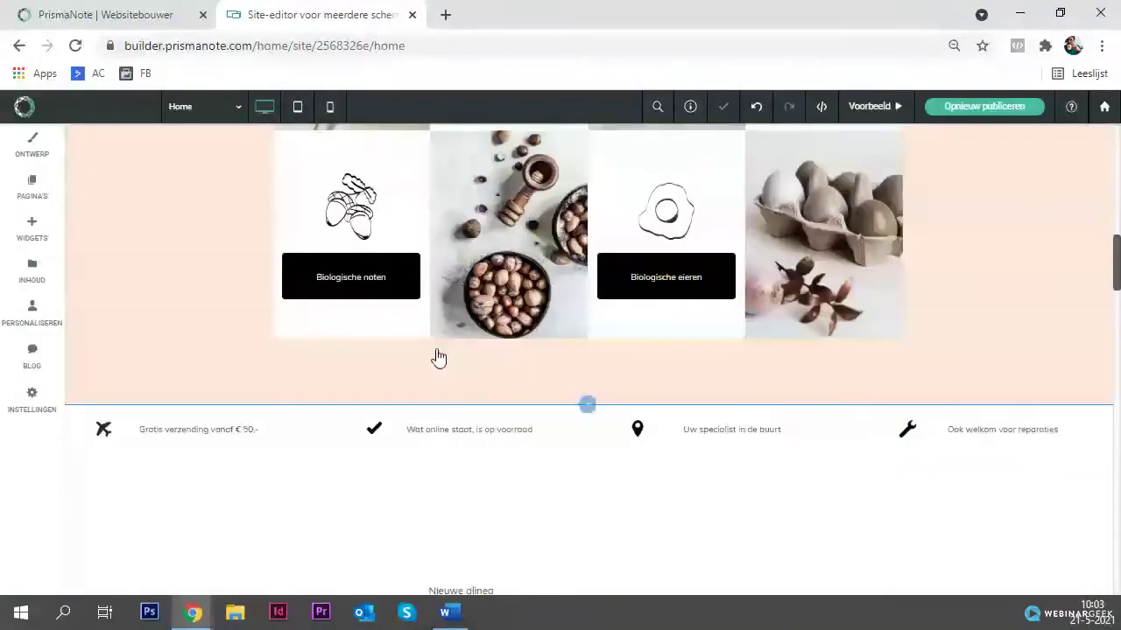
{"action": "scroll", "coordinate": [438, 359], "scroll_direction": "up", "scroll_amount": 8}
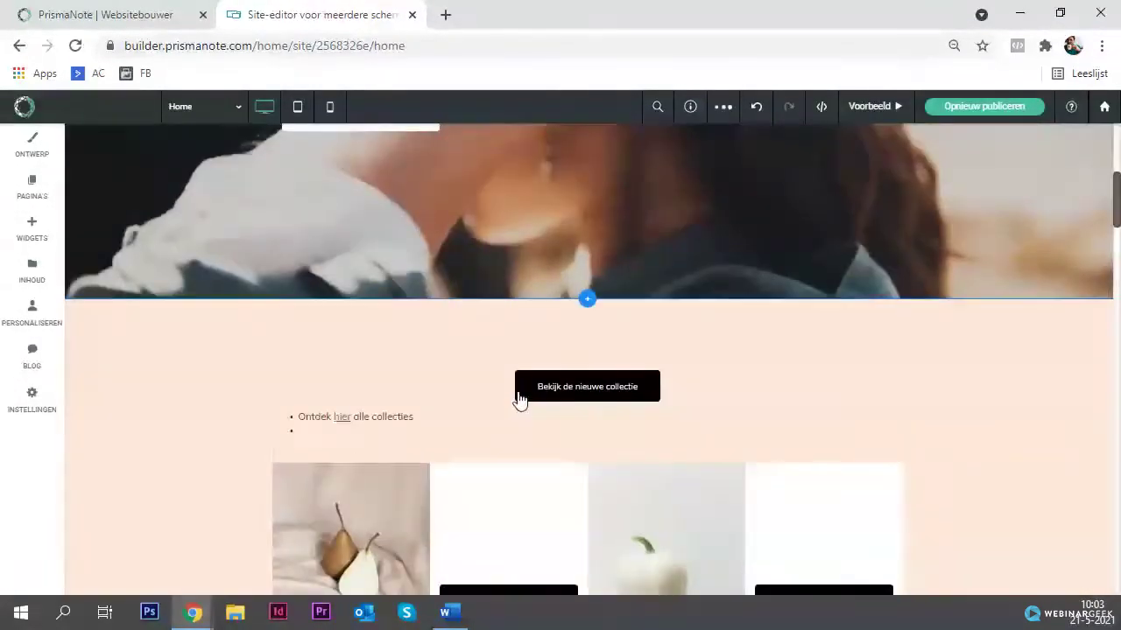
{"action": "scroll", "coordinate": [519, 399], "scroll_direction": "down", "scroll_amount": 1}
{"action": "left_click", "coordinate": [560, 326]}
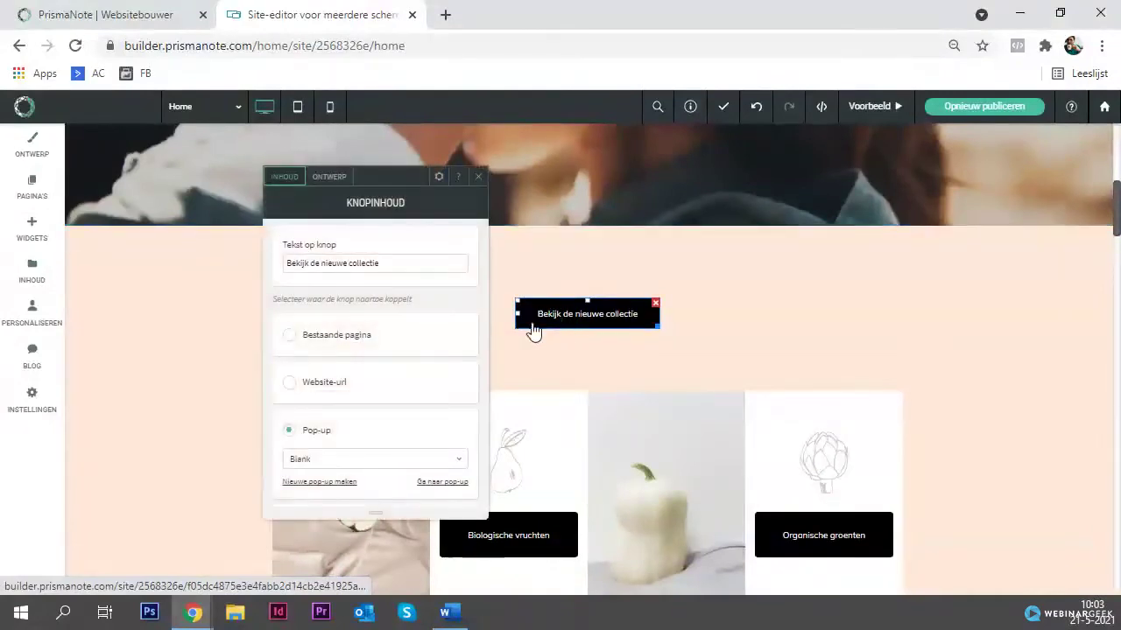
{"action": "scroll", "coordinate": [303, 393], "scroll_direction": "down", "scroll_amount": 4}
{"action": "left_click", "coordinate": [324, 340]}
{"action": "left_click", "coordinate": [390, 354]}
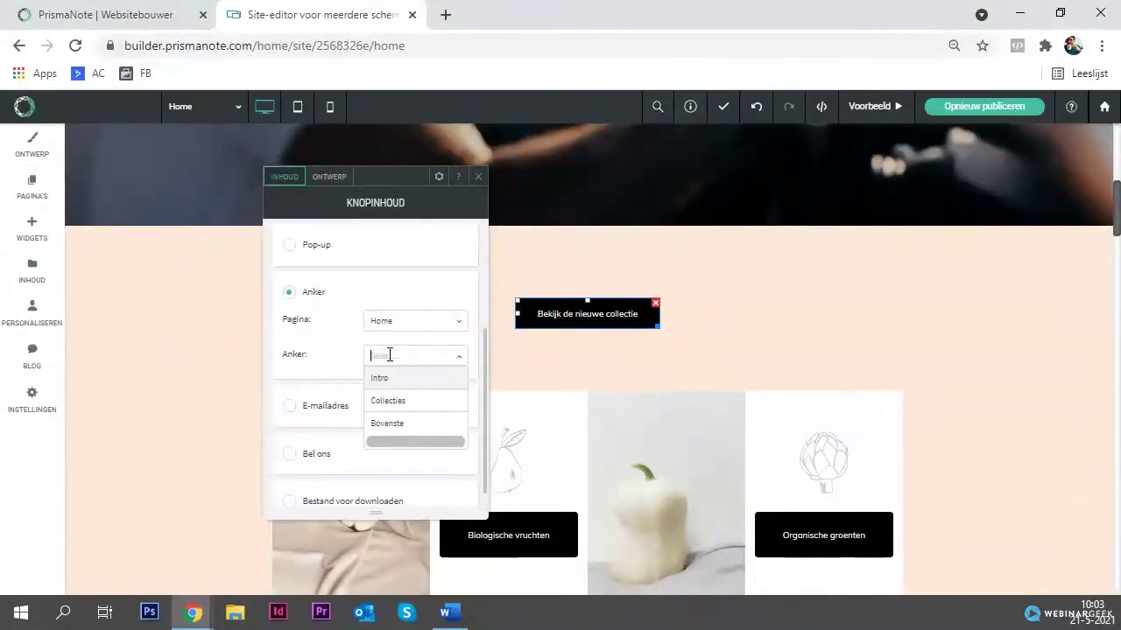
{"action": "left_click", "coordinate": [382, 377]}
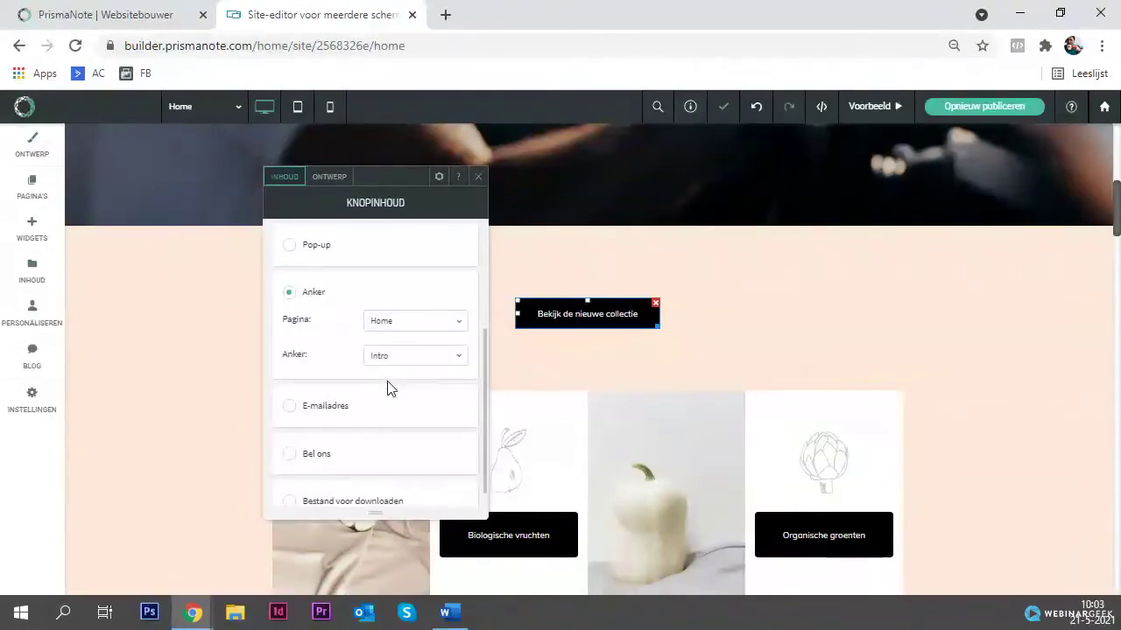
{"action": "left_click", "coordinate": [476, 181]}
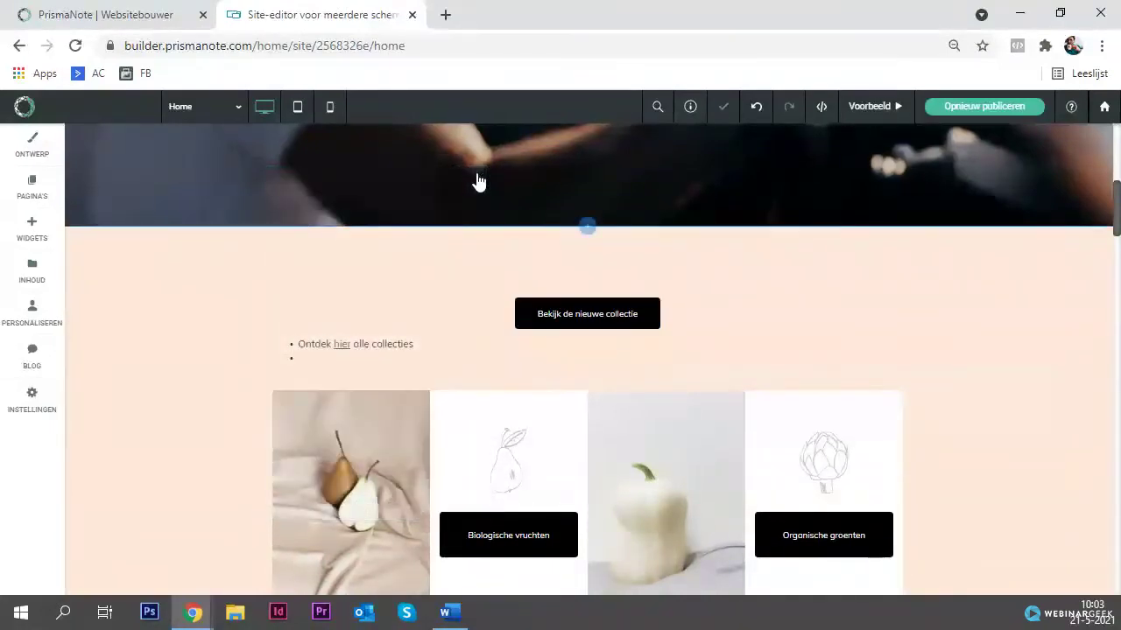
Step: Preview the page, test the "Bekijk de nieuwe collectie" button's anchor link and return to the editor
{"action": "left_click", "coordinate": [867, 106]}
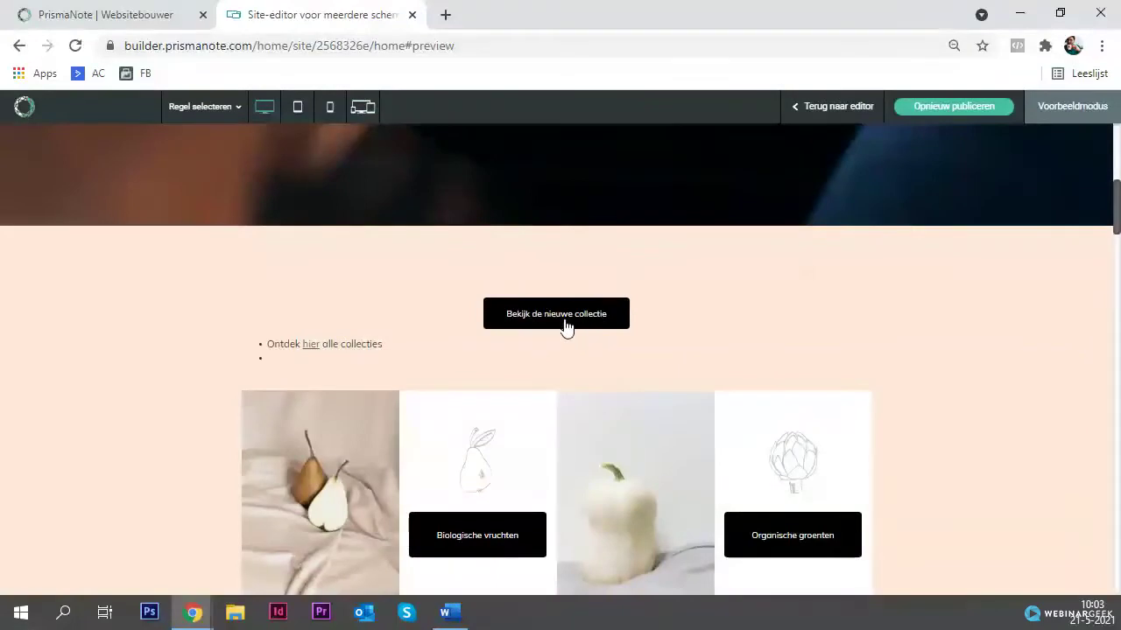
{"action": "left_click", "coordinate": [565, 324]}
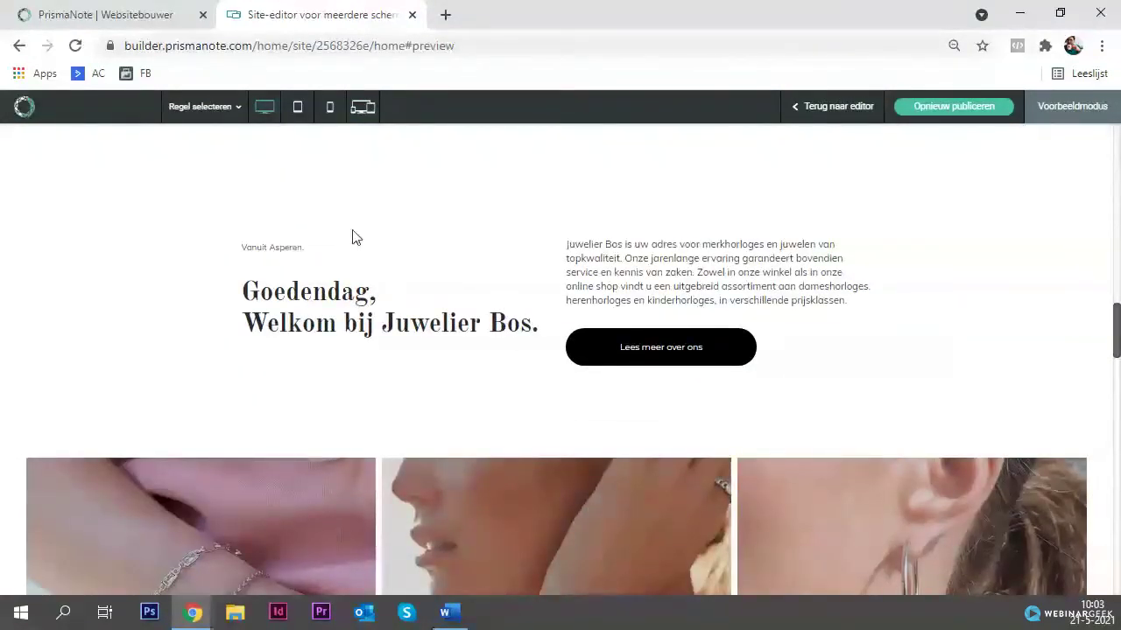
{"action": "left_click", "coordinate": [828, 106]}
Step: Change the "Bekijk de nieuwe collectie" button's link type to E-mailadres and choose the first listed e-mail address
{"action": "left_click", "coordinate": [431, 324]}
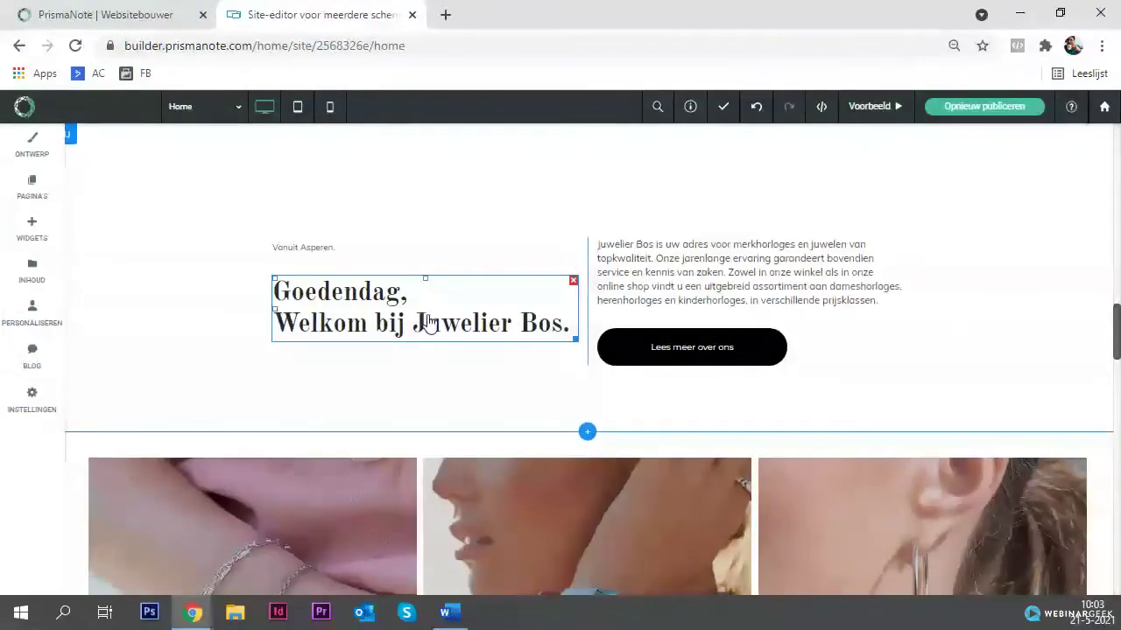
{"action": "scroll", "coordinate": [429, 307], "scroll_direction": "down", "scroll_amount": 10}
{"action": "scroll", "coordinate": [430, 306], "scroll_direction": "up", "scroll_amount": 4}
{"action": "left_click", "coordinate": [550, 316]}
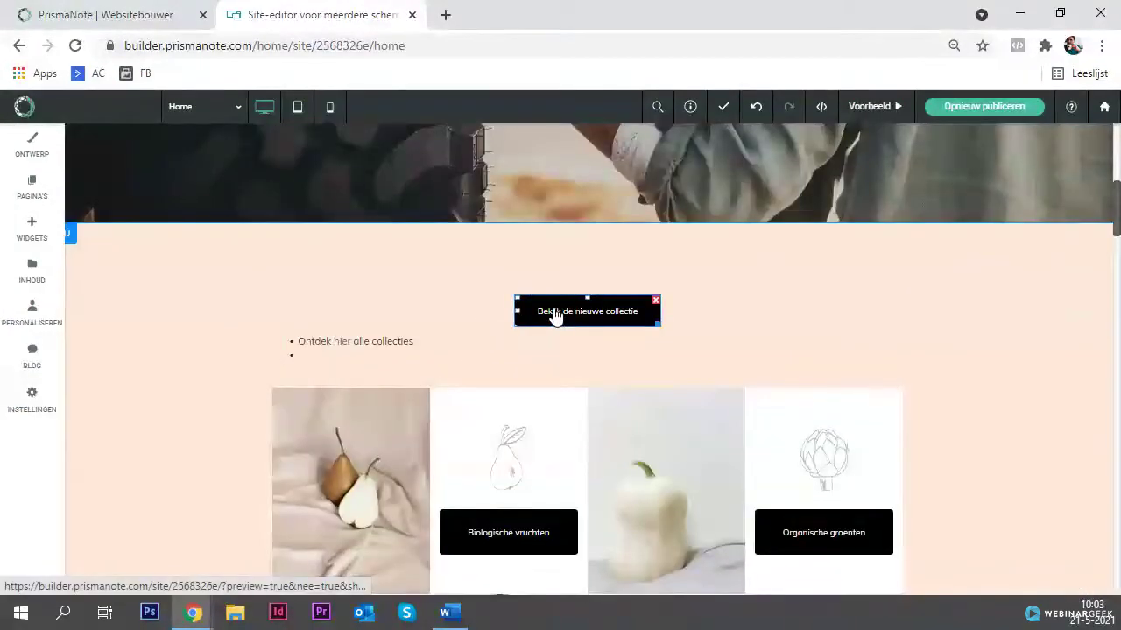
{"action": "left_click", "coordinate": [553, 317]}
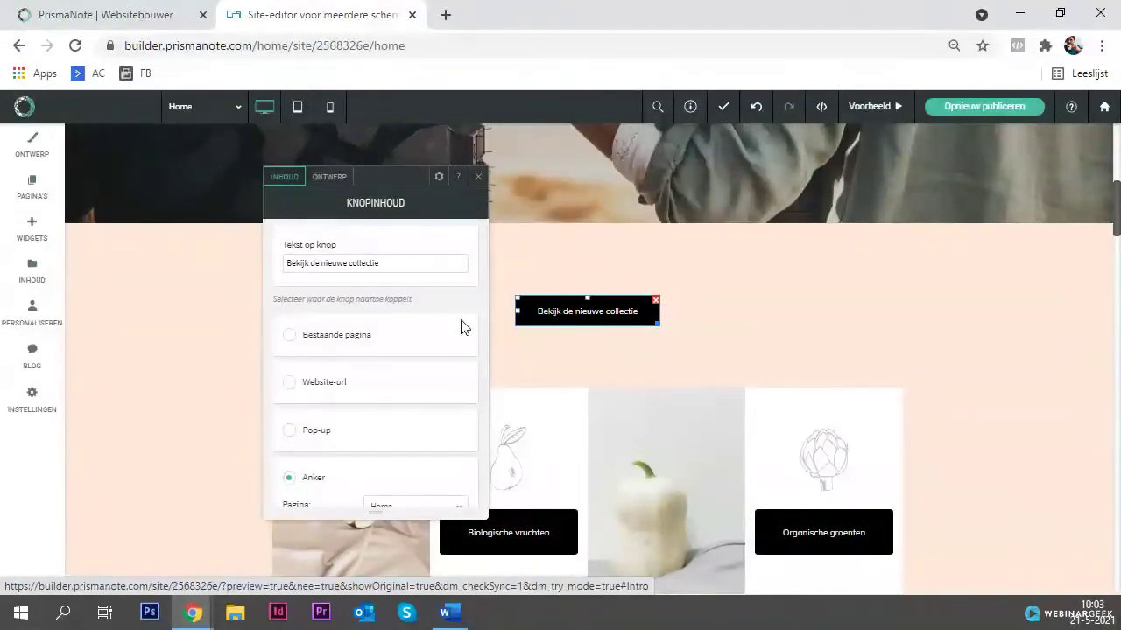
{"action": "scroll", "coordinate": [430, 342], "scroll_direction": "down", "scroll_amount": 3}
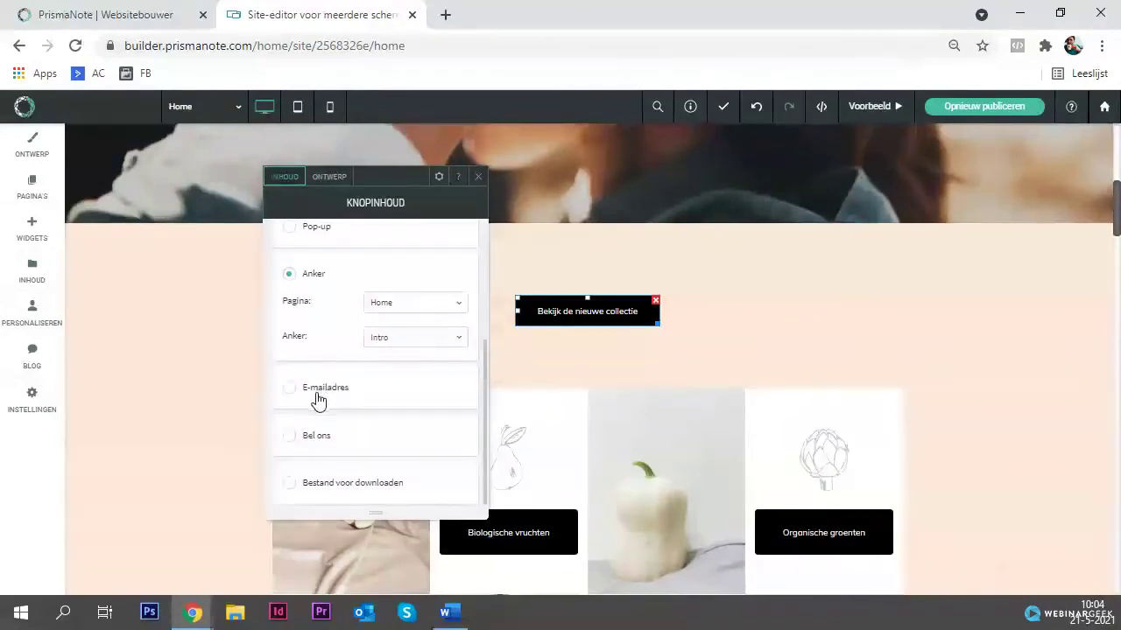
{"action": "left_click", "coordinate": [318, 388]}
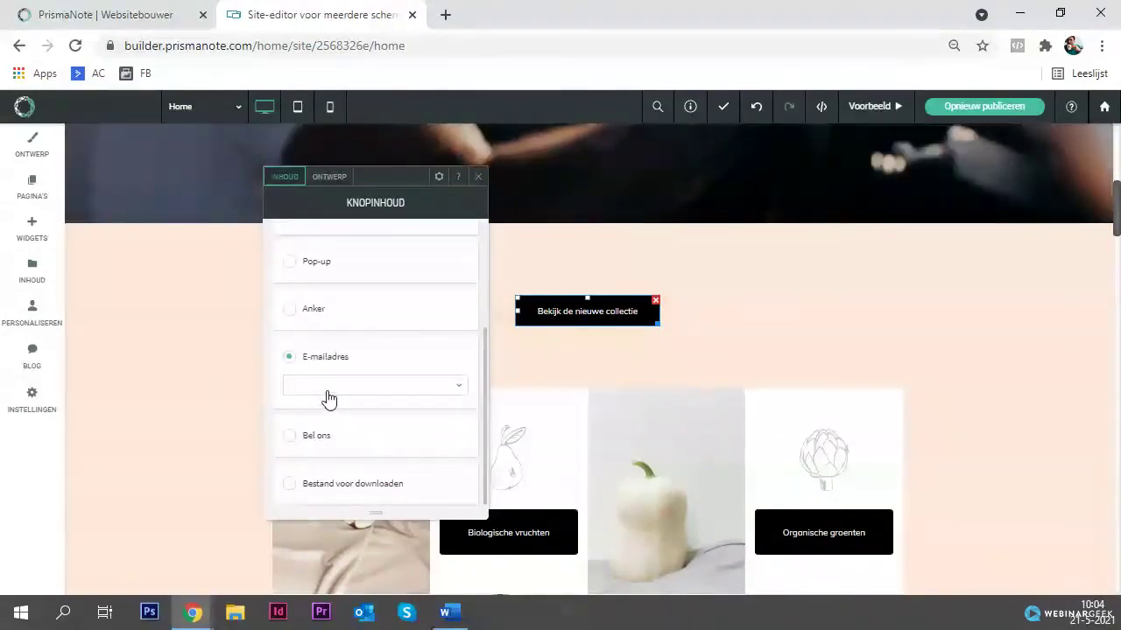
{"action": "left_click", "coordinate": [328, 389]}
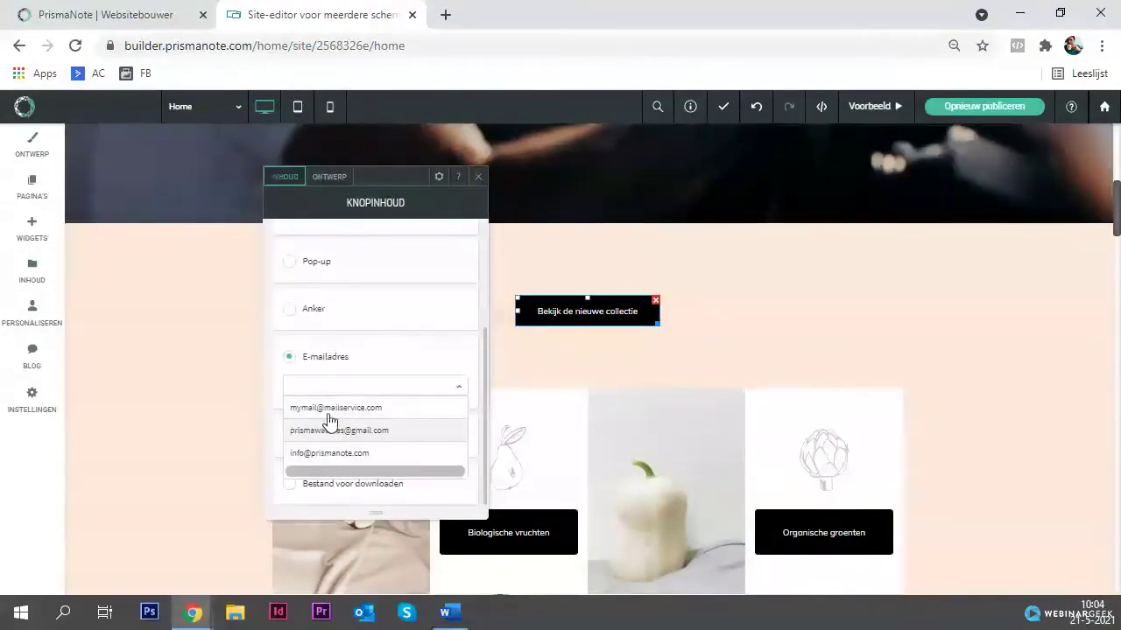
{"action": "left_click", "coordinate": [338, 370]}
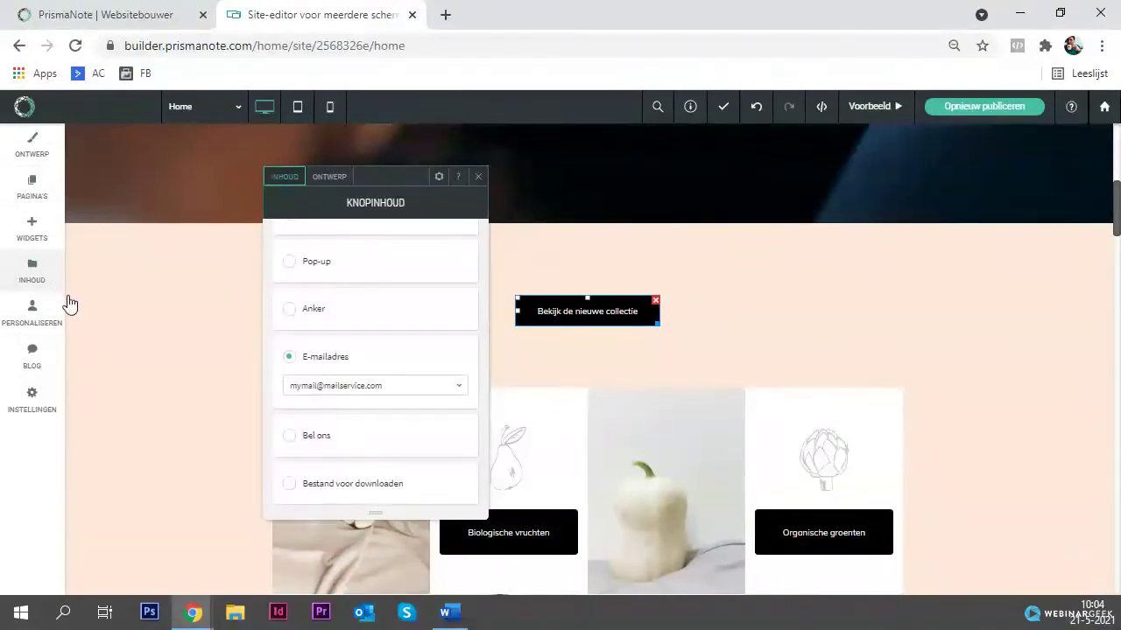
Step: Switch the button's link type to Bel ons, leaving the phone number empty, and close the button settings
{"action": "left_click", "coordinate": [325, 441]}
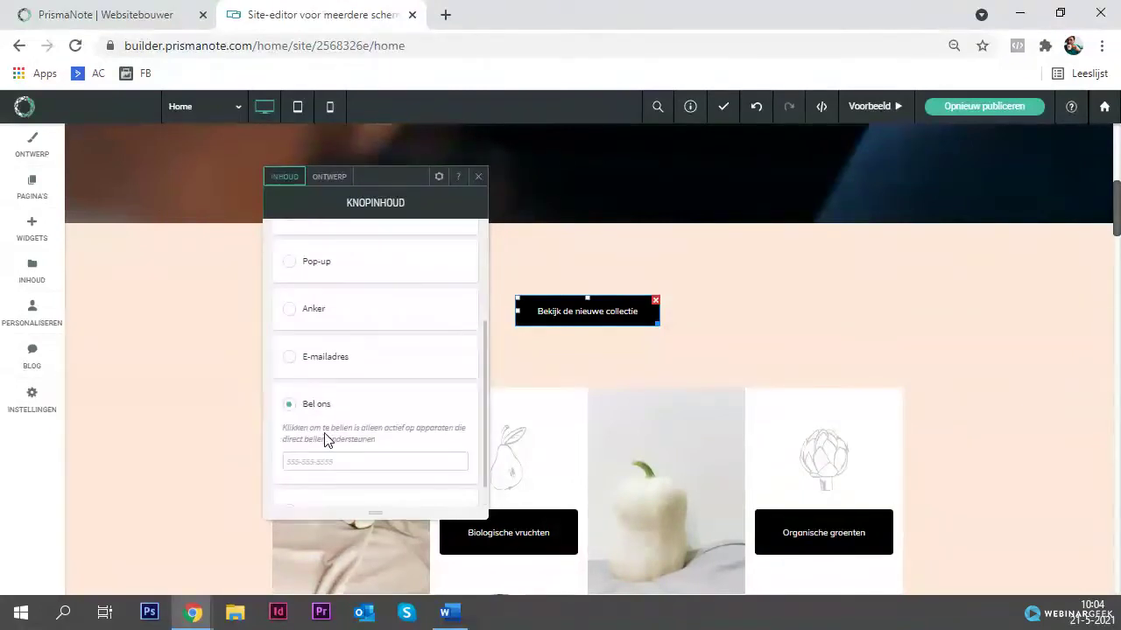
{"action": "left_click", "coordinate": [325, 462]}
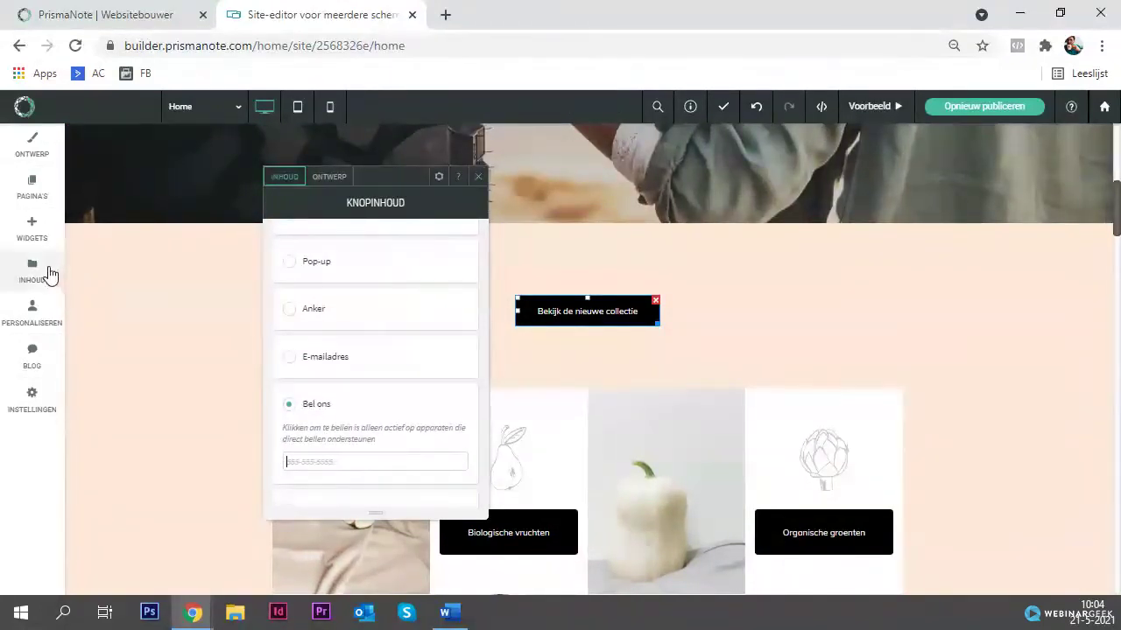
{"action": "scroll", "coordinate": [311, 458], "scroll_direction": "down", "scroll_amount": 1}
{"action": "scroll", "coordinate": [310, 458], "scroll_direction": "down", "scroll_amount": 2}
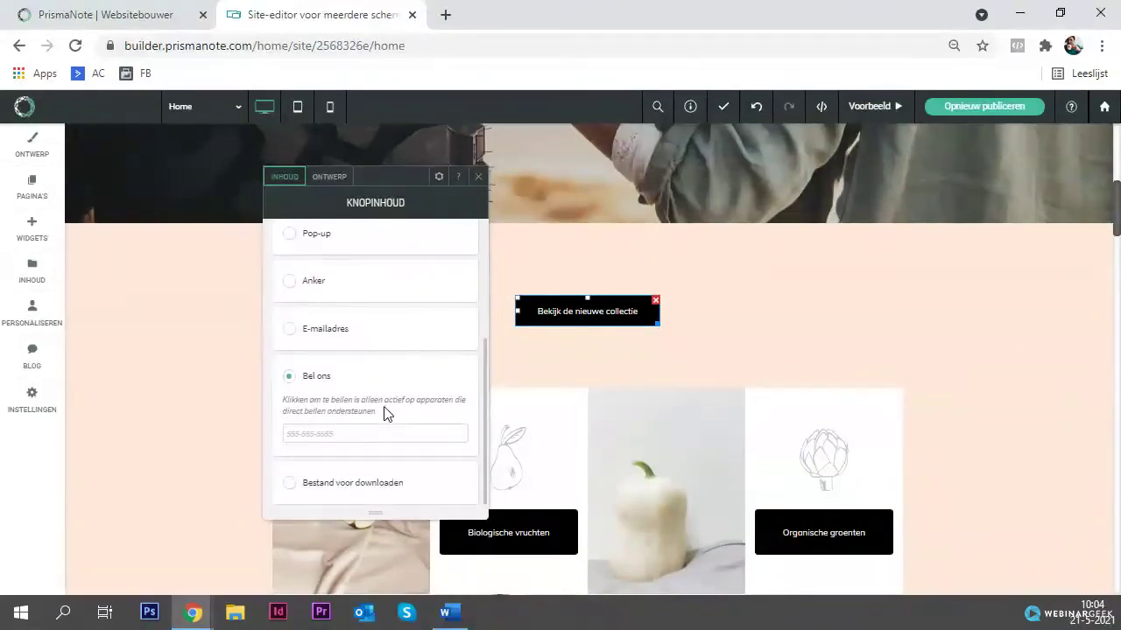
{"action": "left_click", "coordinate": [478, 176]}
Step: Show the Home page in the mobile view
{"action": "left_click", "coordinate": [330, 107]}
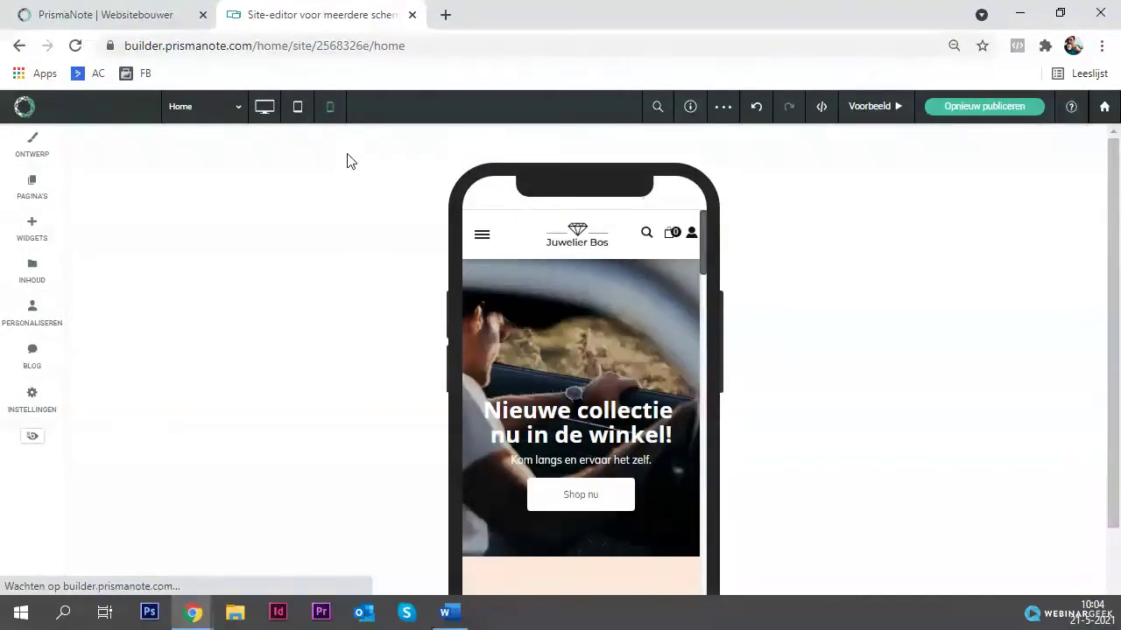
Step: Expand the navigation menu in the mobile view and open the content settings of its Bel ons icon
{"action": "left_click", "coordinate": [483, 240]}
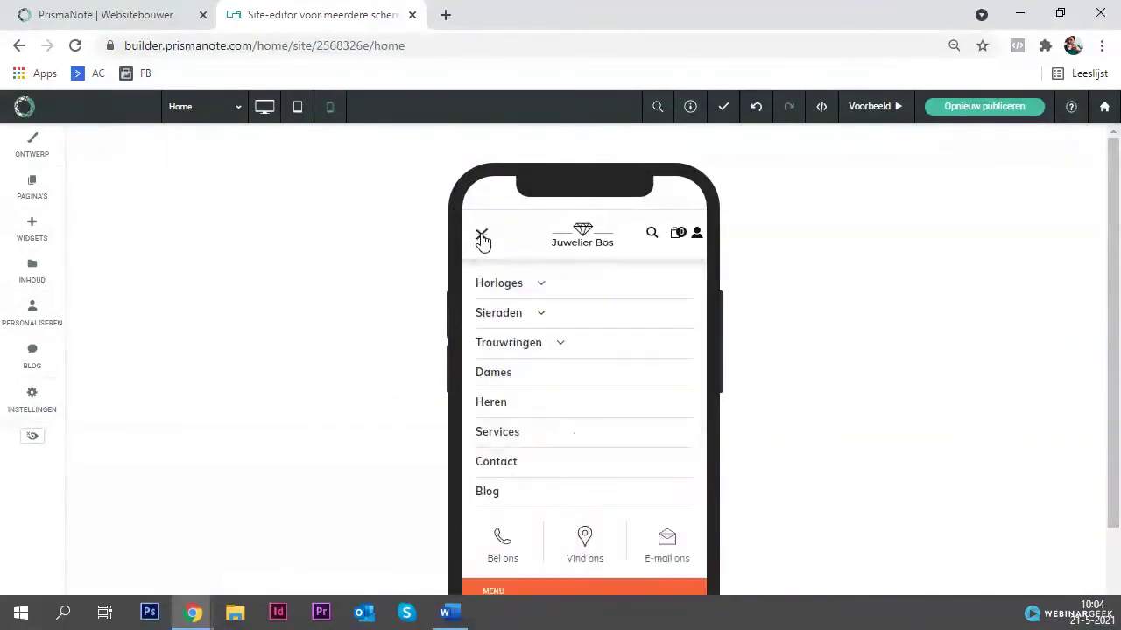
{"action": "left_click", "coordinate": [539, 345]}
{"action": "scroll", "coordinate": [525, 403], "scroll_direction": "down", "scroll_amount": 2}
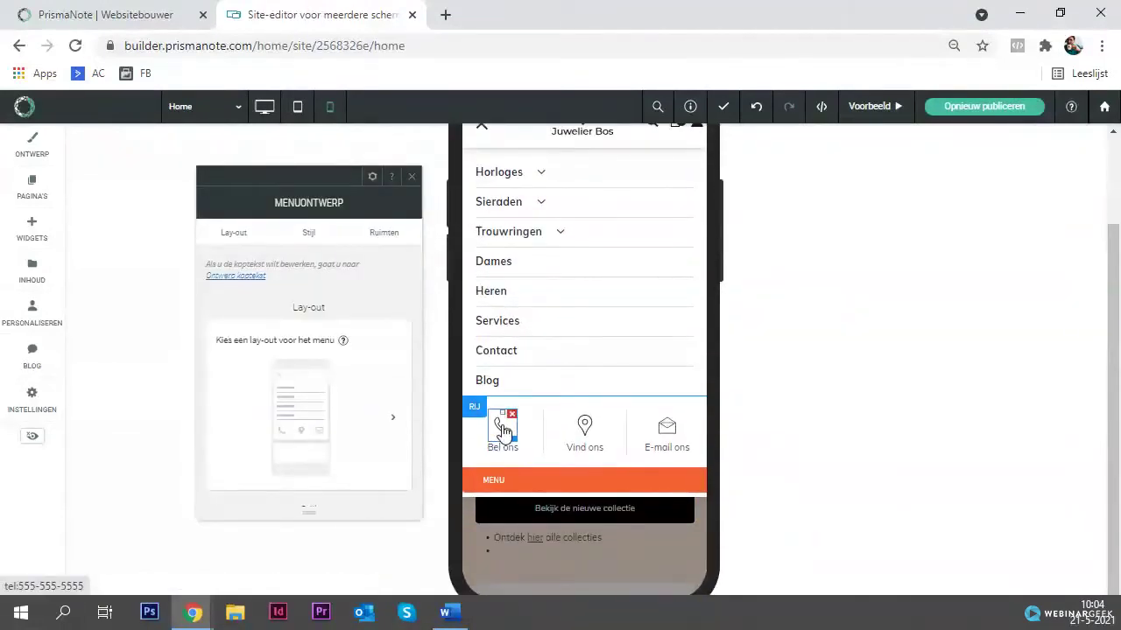
{"action": "left_click", "coordinate": [503, 429]}
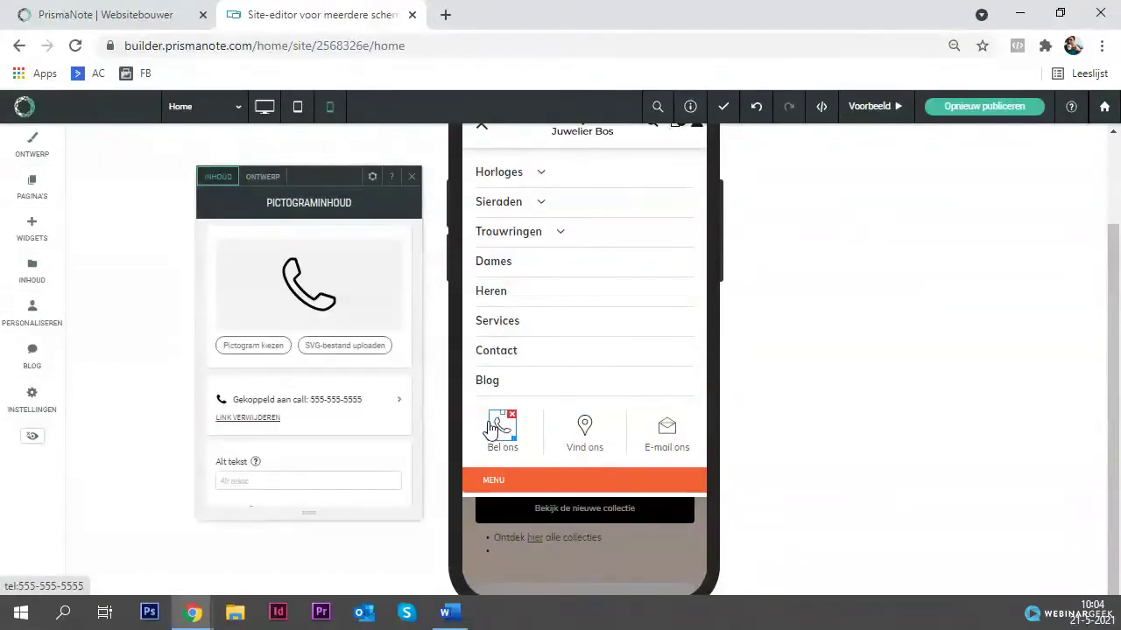
Step: Replace the phone number in the Bel ons icon's link, switch its link type to E-mailadres without an address and close the settings
{"action": "left_click", "coordinate": [281, 401]}
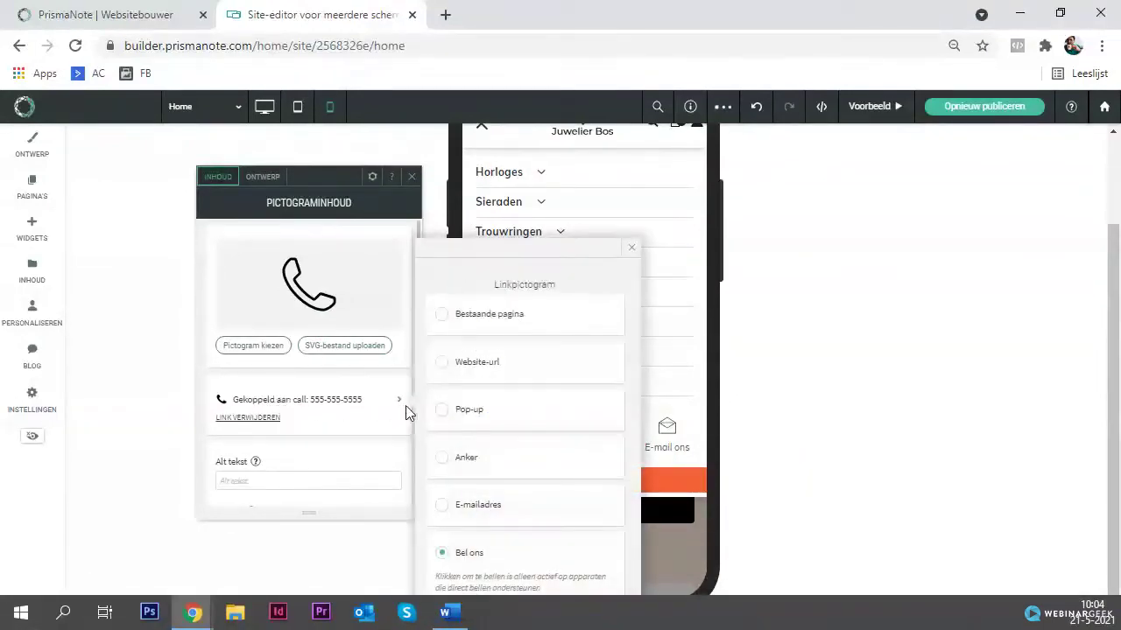
{"action": "scroll", "coordinate": [463, 477], "scroll_direction": "down", "scroll_amount": 2}
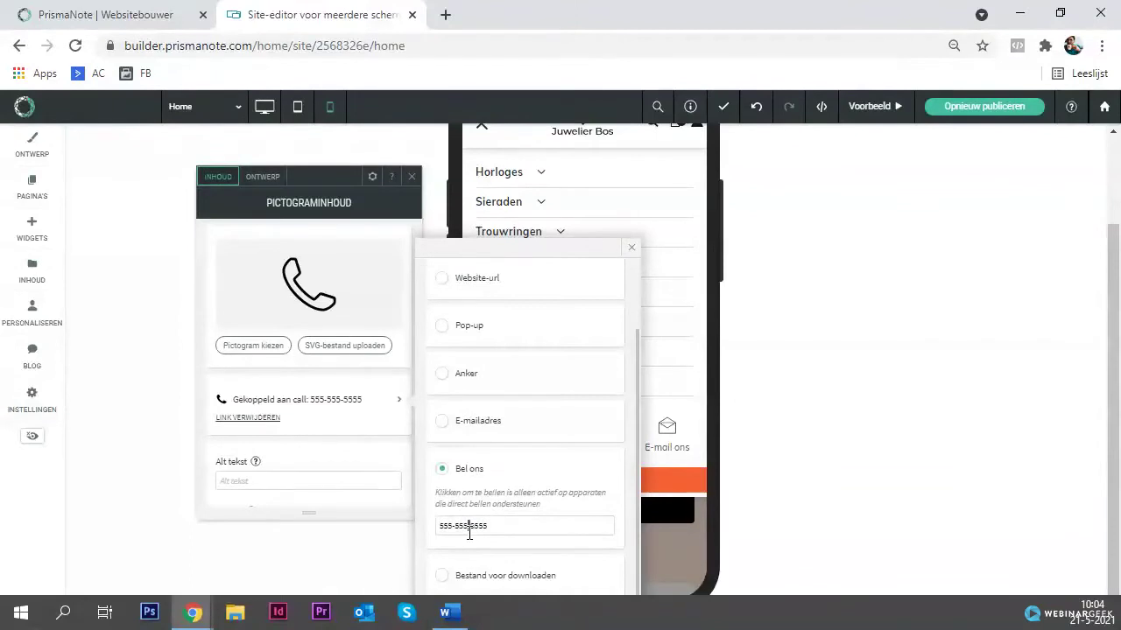
{"action": "key", "text": "BackSpace"}
{"action": "type", "text": "+31"}
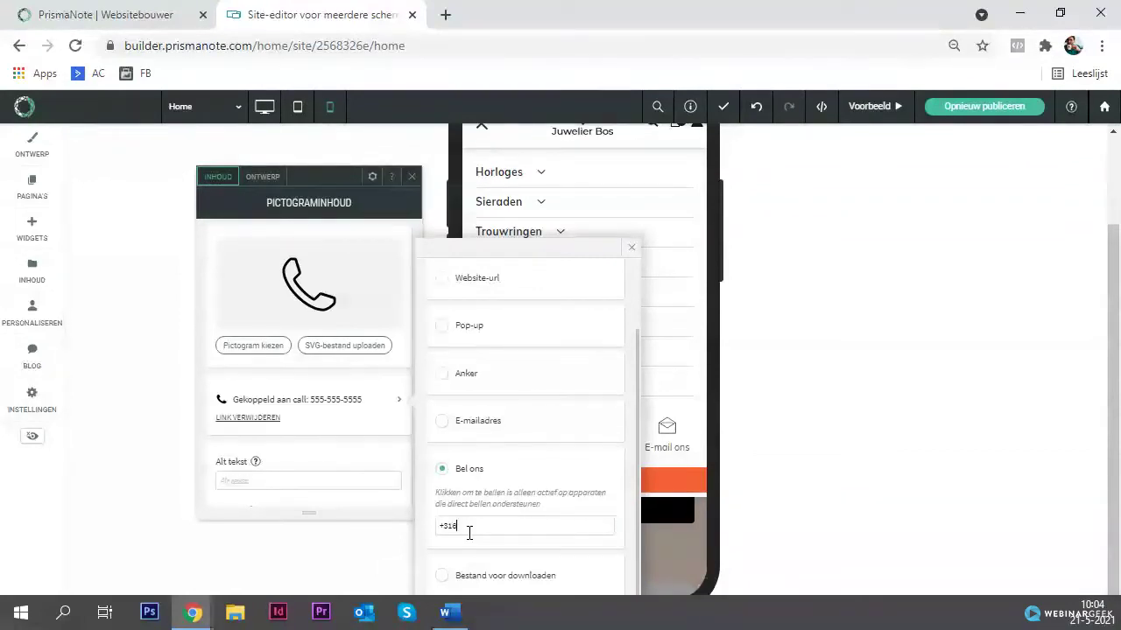
{"action": "type", "text": "6"}
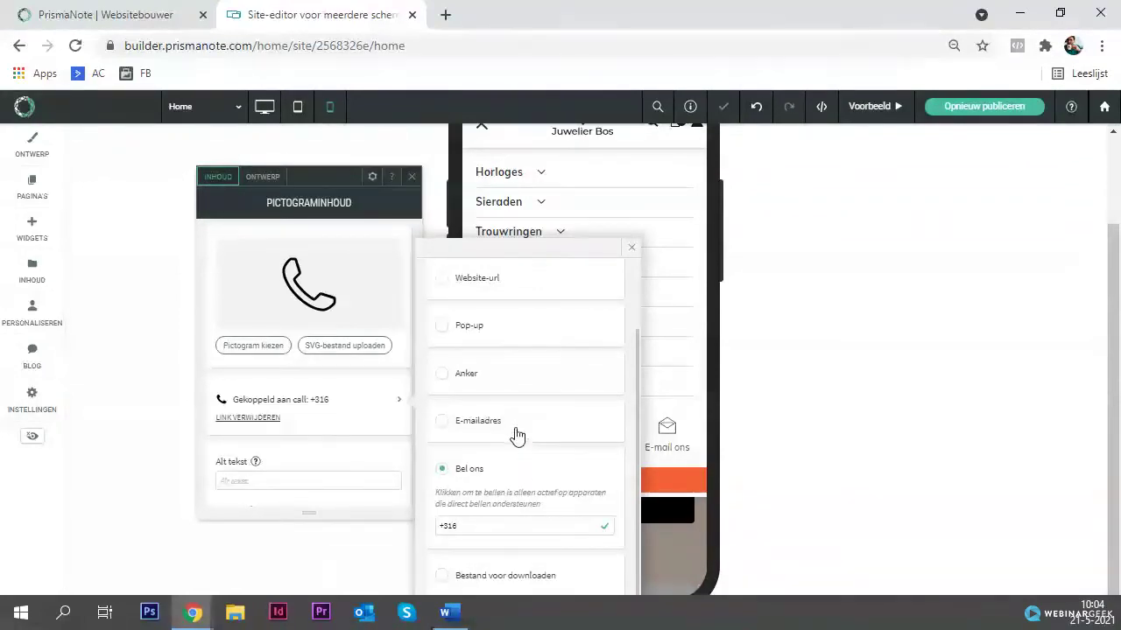
{"action": "left_click", "coordinate": [515, 428]}
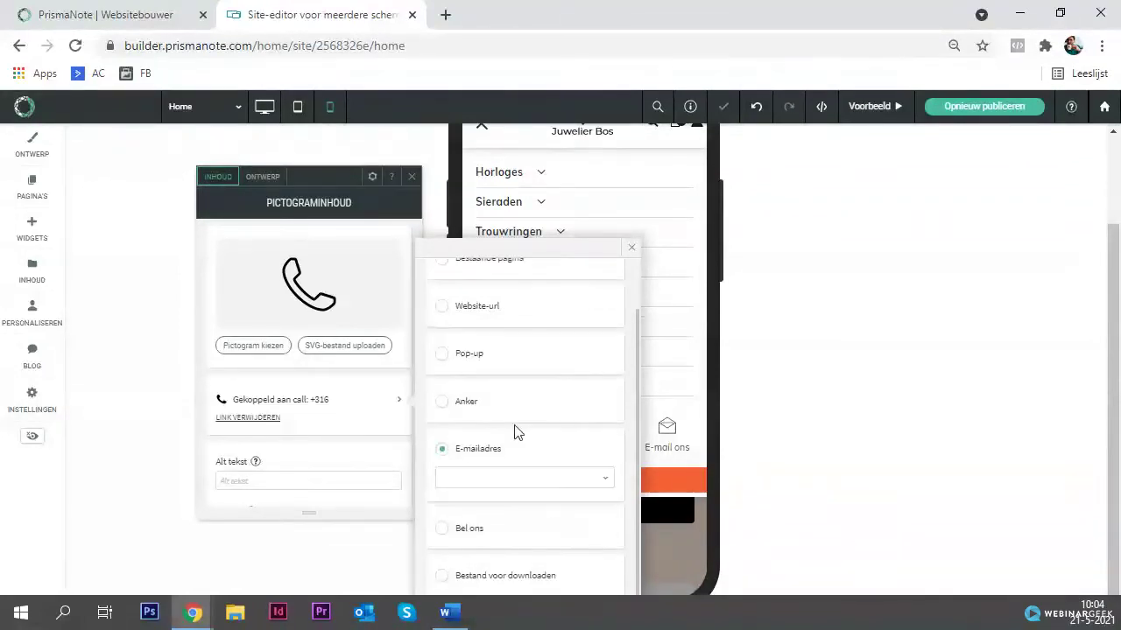
{"action": "left_click", "coordinate": [412, 176]}
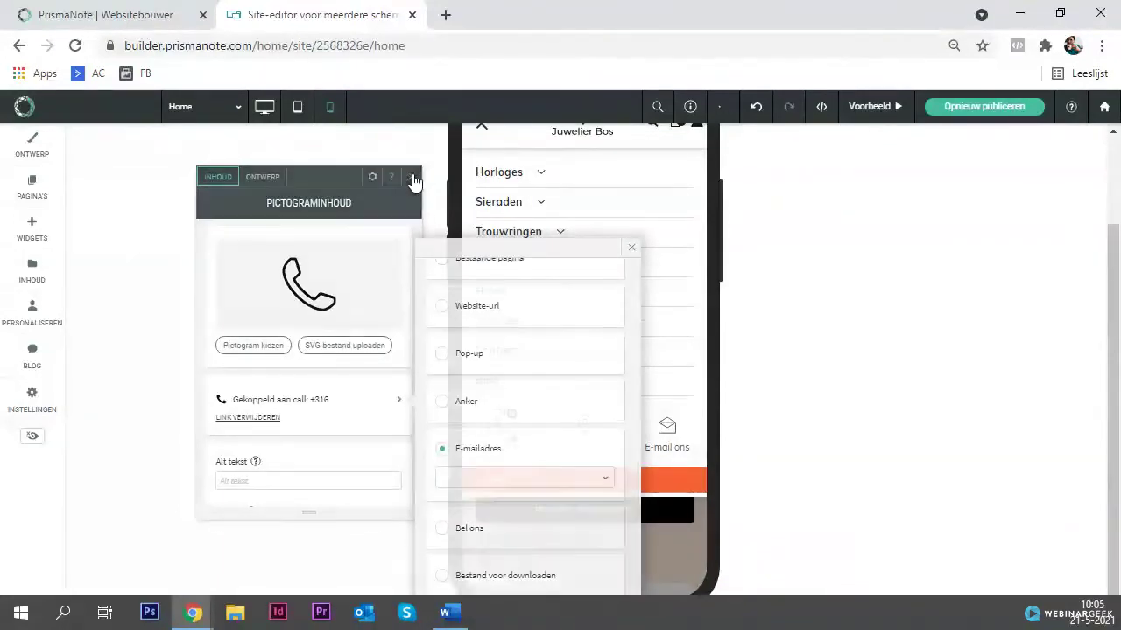
Step: Check the e-mail link of the E-mail ons icon in the mobile menu and close its settings
{"action": "left_click", "coordinate": [661, 426]}
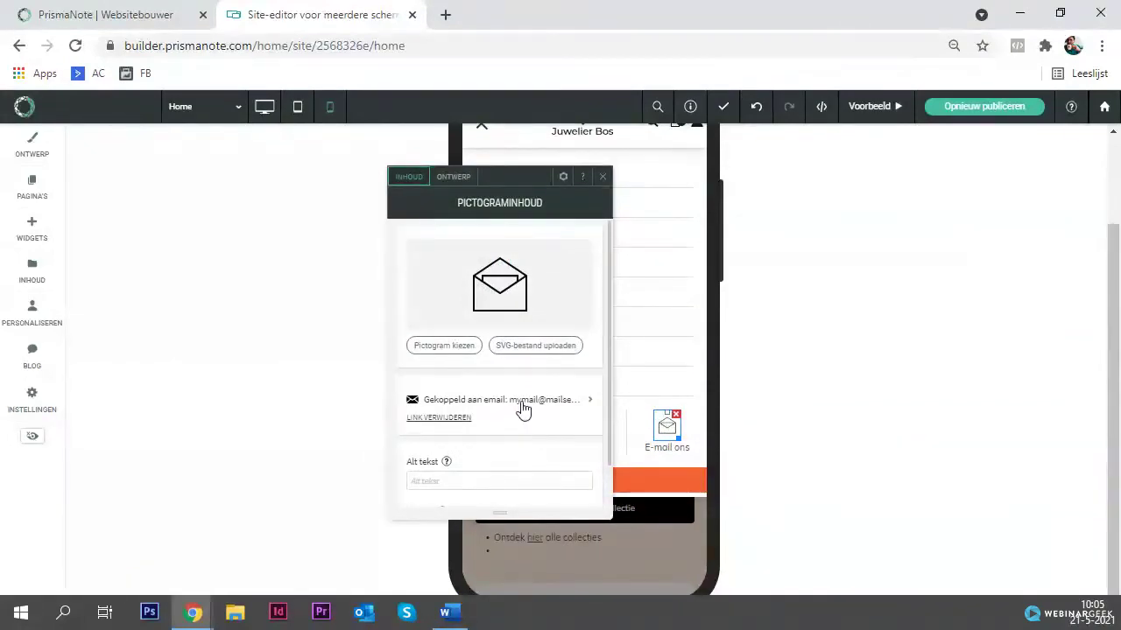
{"action": "left_click", "coordinate": [523, 408]}
{"action": "left_click", "coordinate": [602, 176]}
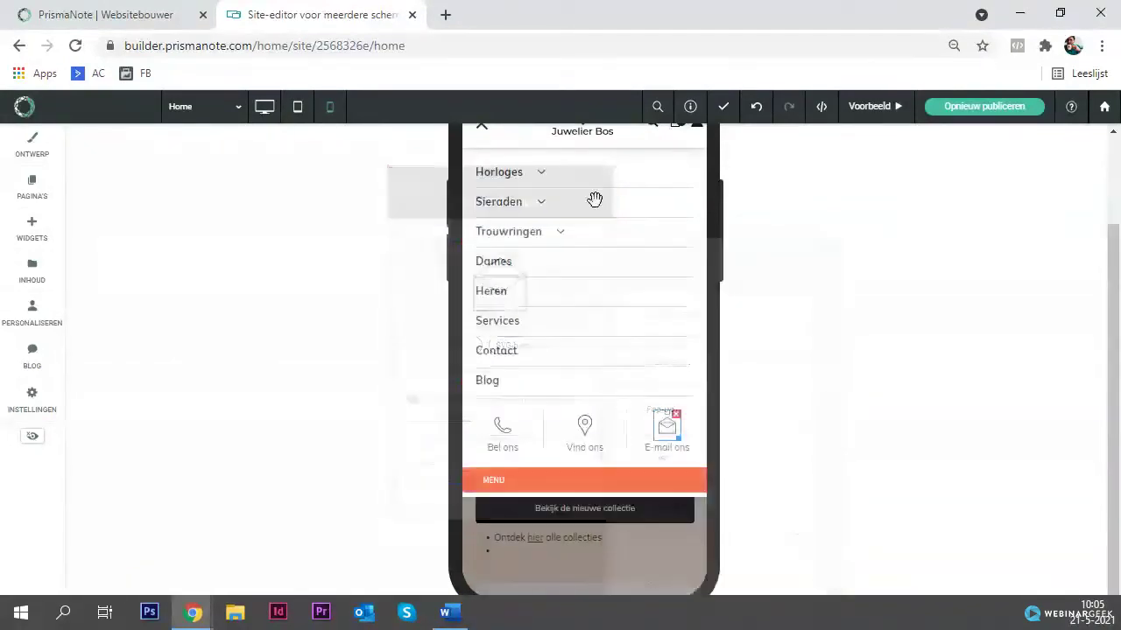
Step: Set the Vind ons icon's link type to Website-url, leaving the address empty, and close its settings
{"action": "left_click", "coordinate": [584, 427]}
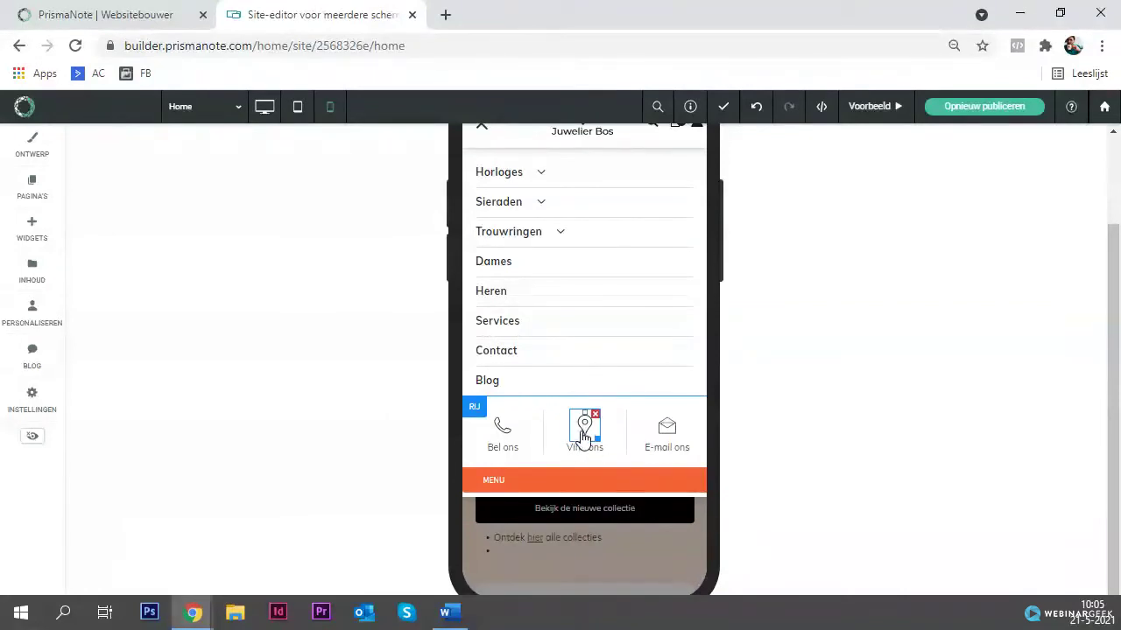
{"action": "left_click", "coordinate": [584, 436]}
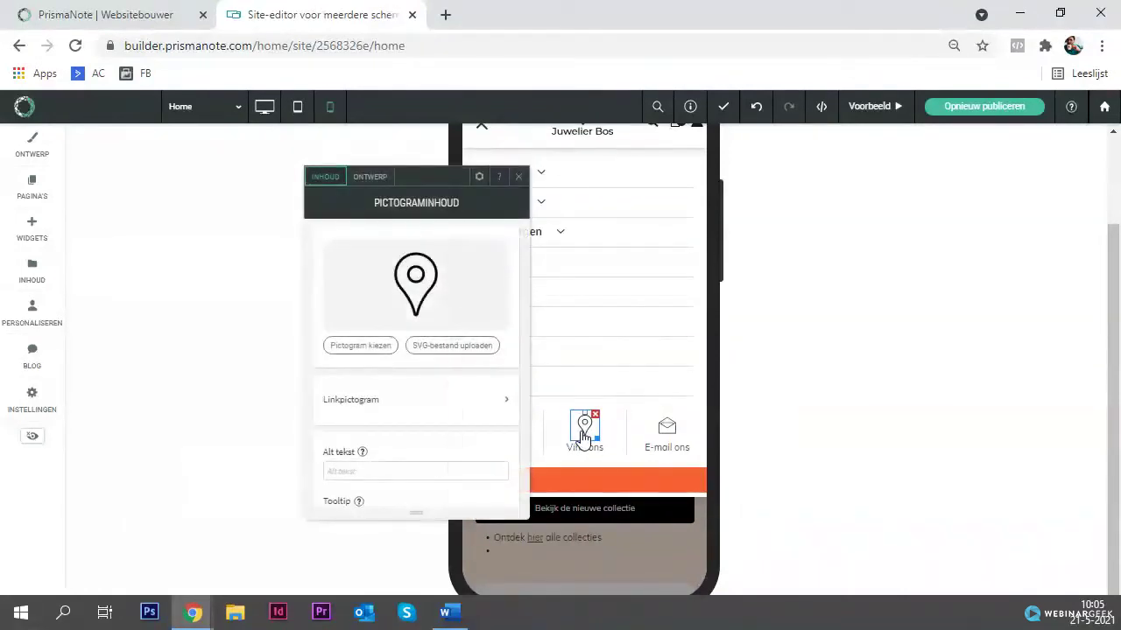
{"action": "left_click", "coordinate": [454, 402]}
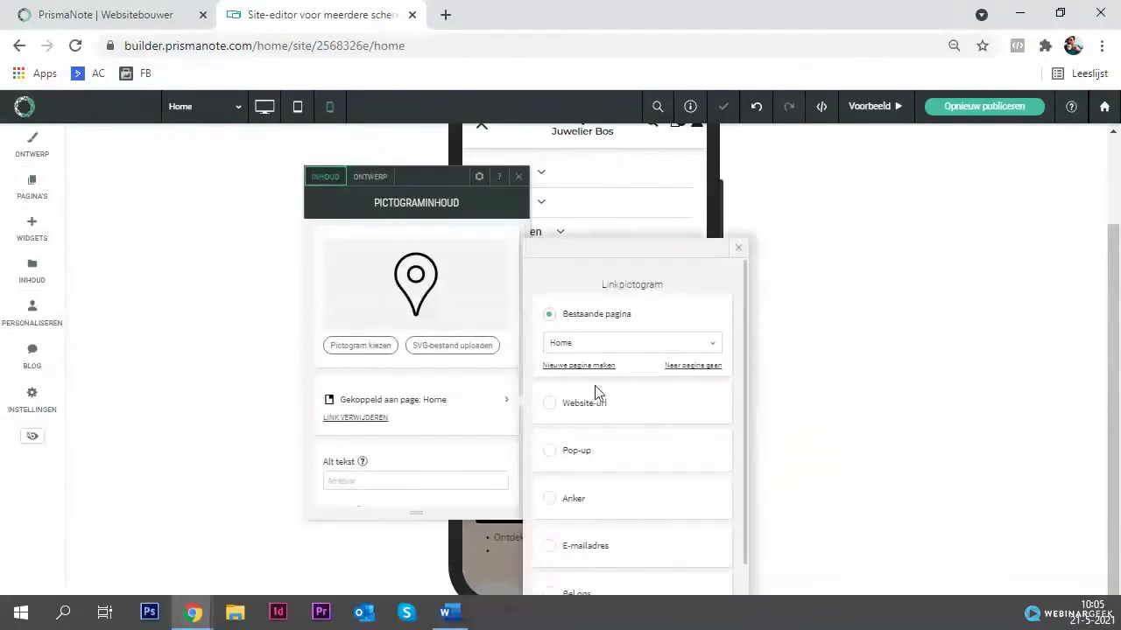
{"action": "left_click", "coordinate": [602, 406]}
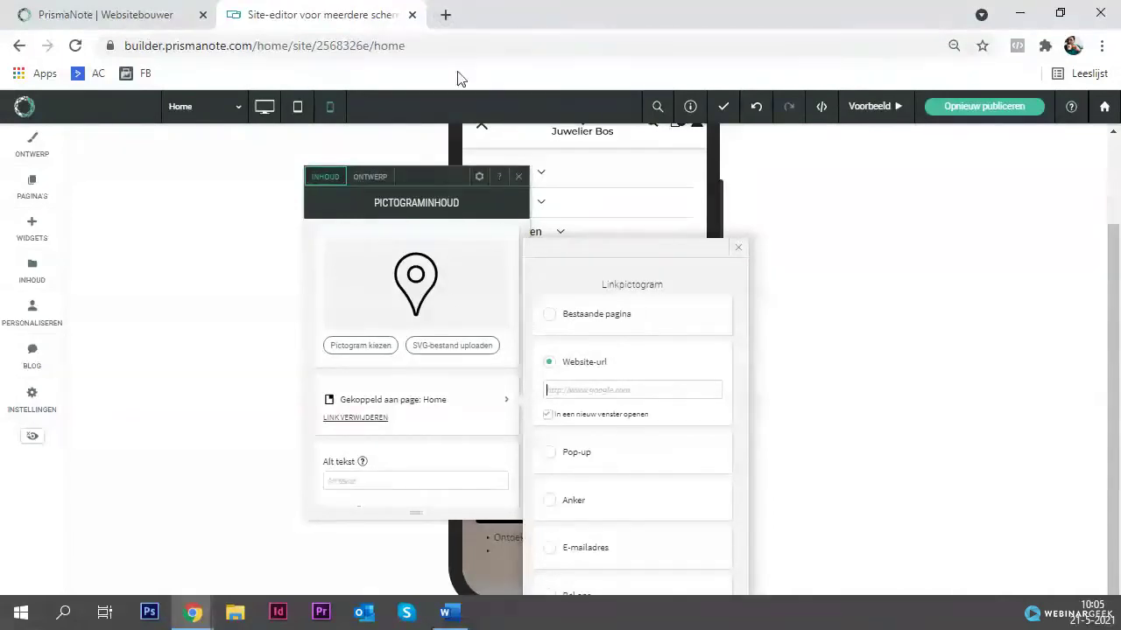
{"action": "left_click", "coordinate": [516, 178]}
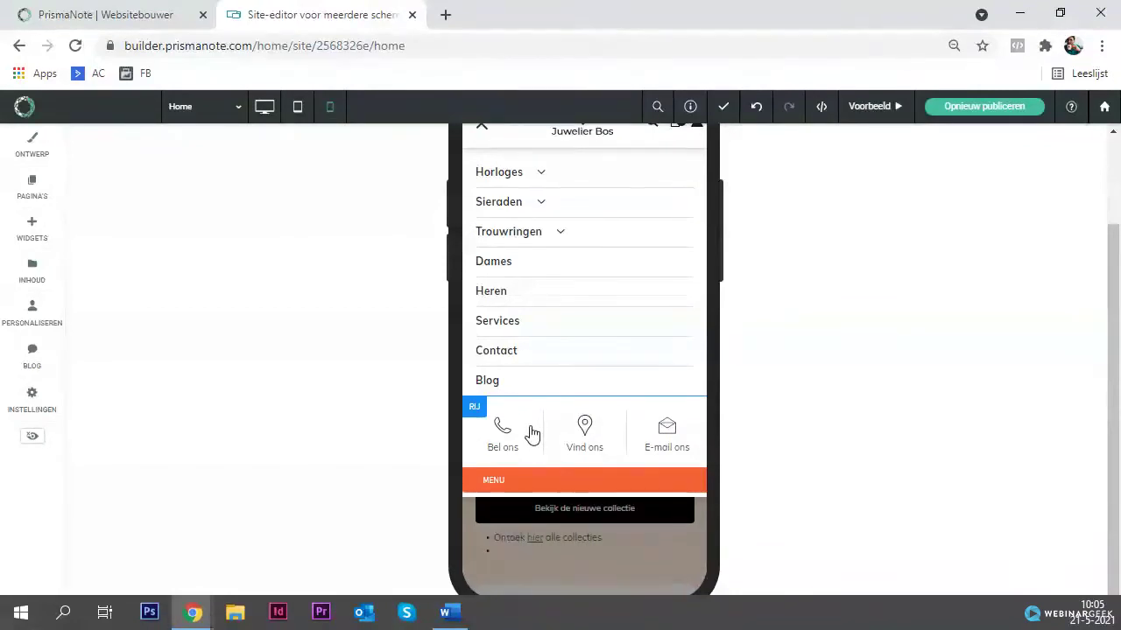
Step: Close the mobile menu, return the Home page to the desktop view and switch to Word
{"action": "scroll", "coordinate": [528, 421], "scroll_direction": "up", "scroll_amount": 2}
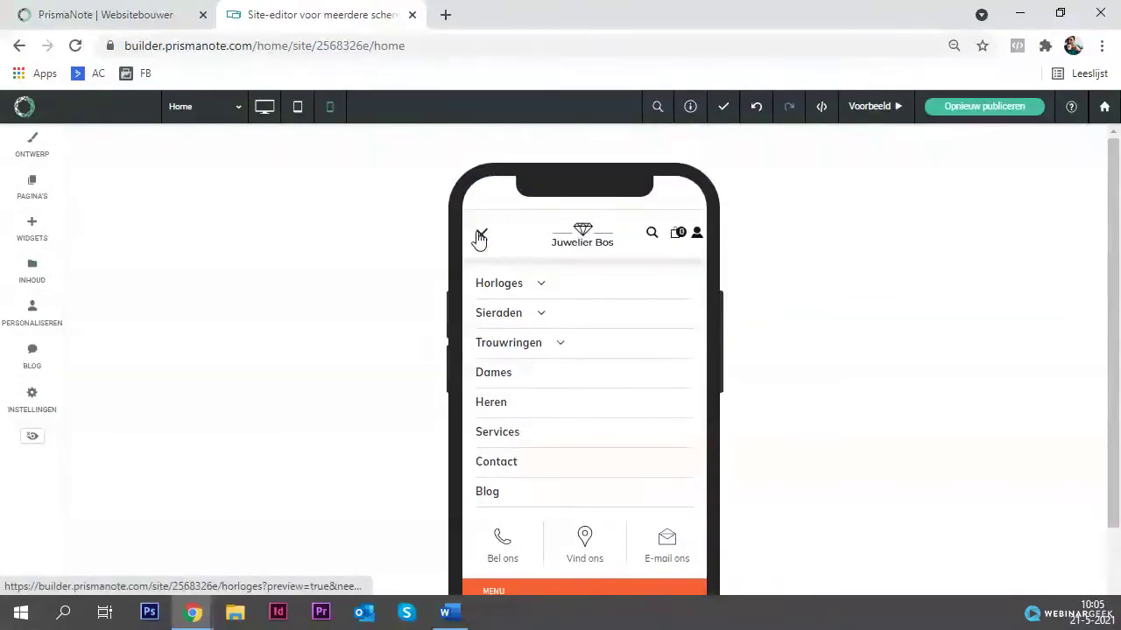
{"action": "left_click", "coordinate": [480, 237]}
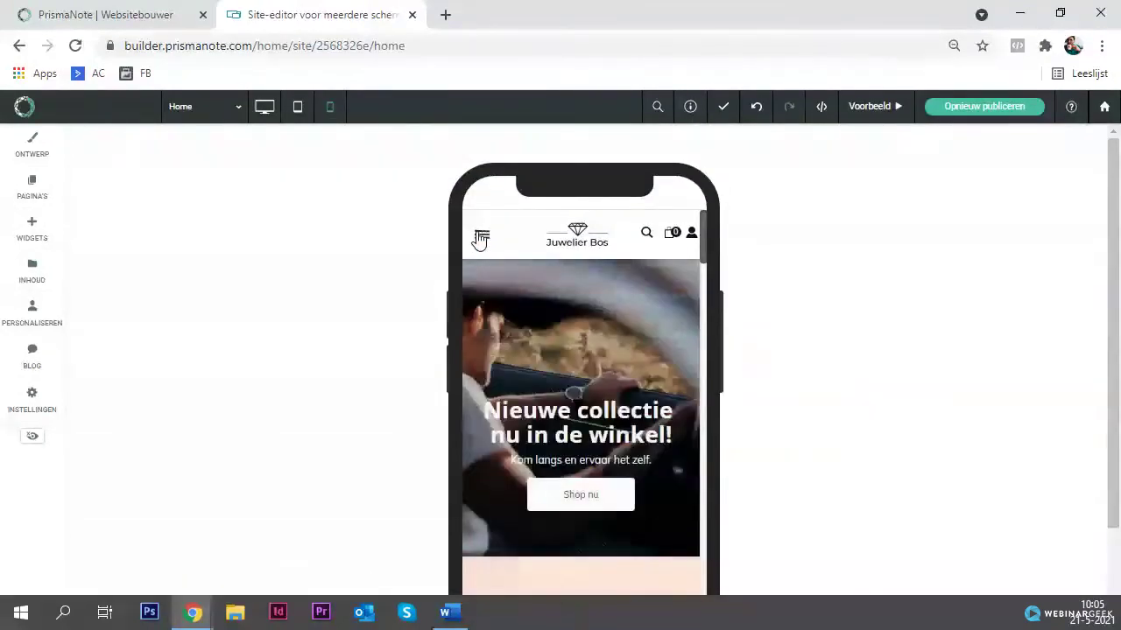
{"action": "left_click", "coordinate": [261, 109]}
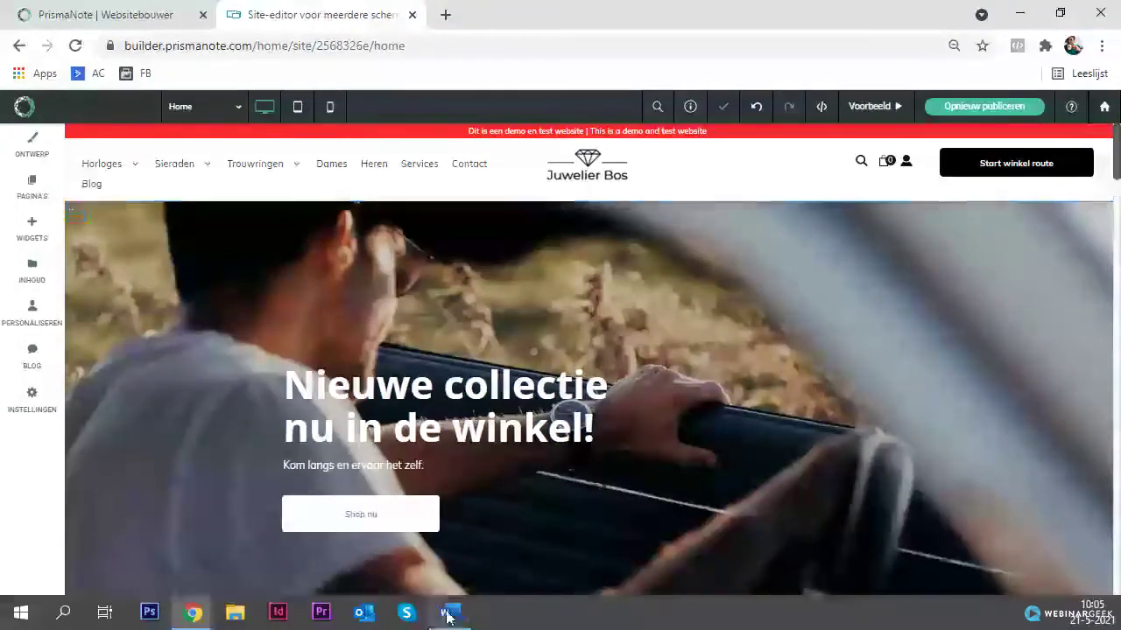
{"action": "left_click", "coordinate": [448, 612]}
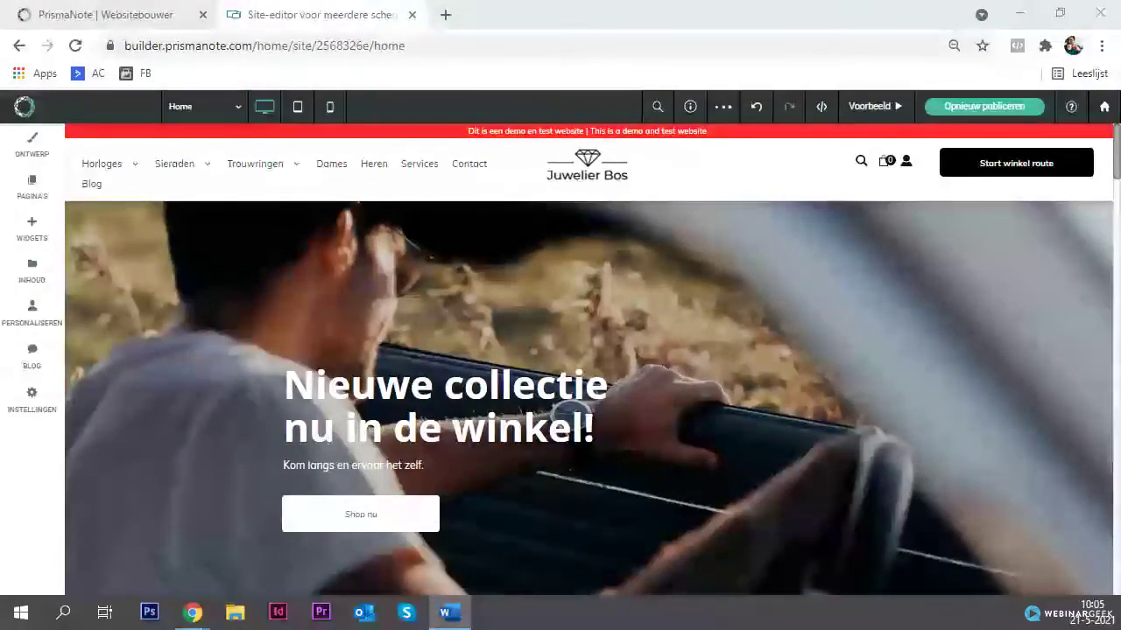
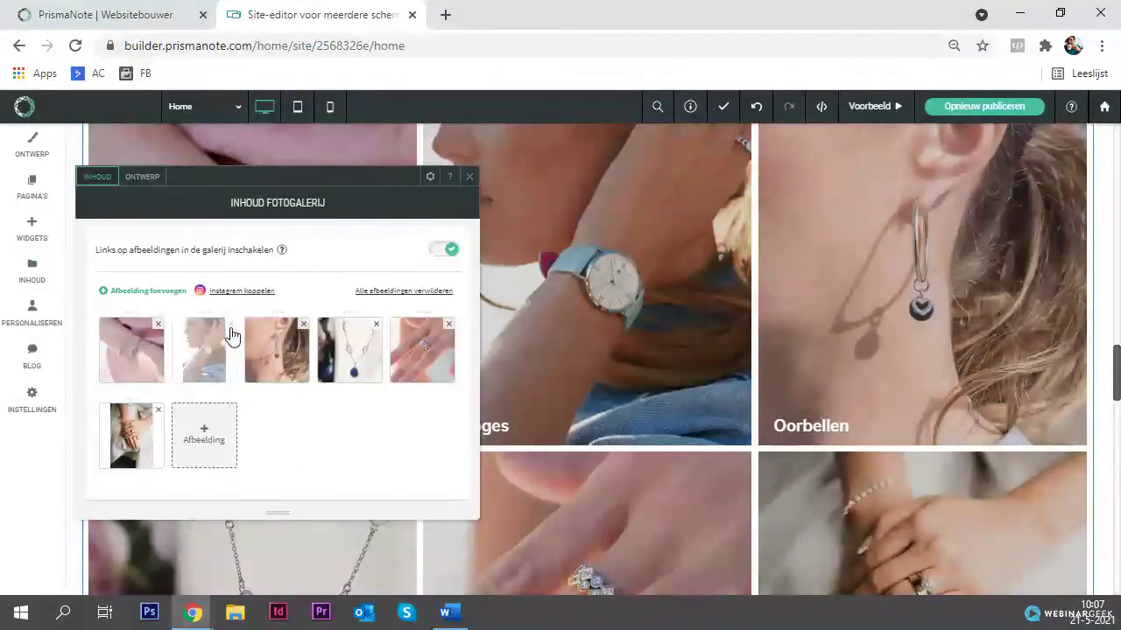
Step: Open the image settings of the second photo gallery picture and review its title, linked page and replacement options
{"action": "left_click_drag", "start_coordinate": [231, 334], "coordinate": [230, 437]}
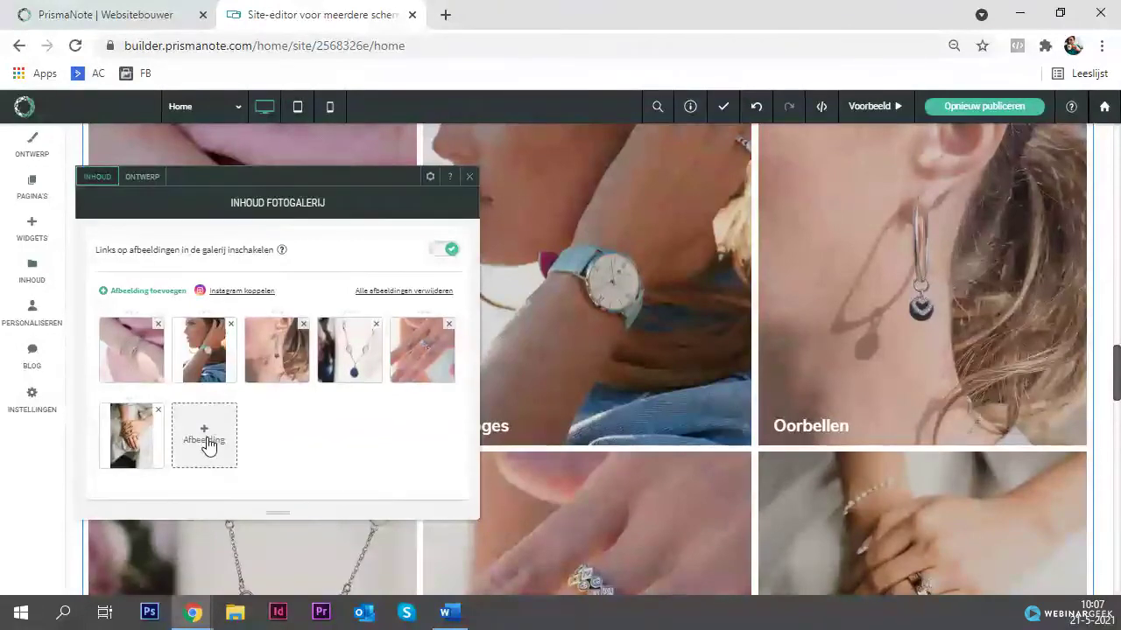
{"action": "left_click", "coordinate": [207, 373]}
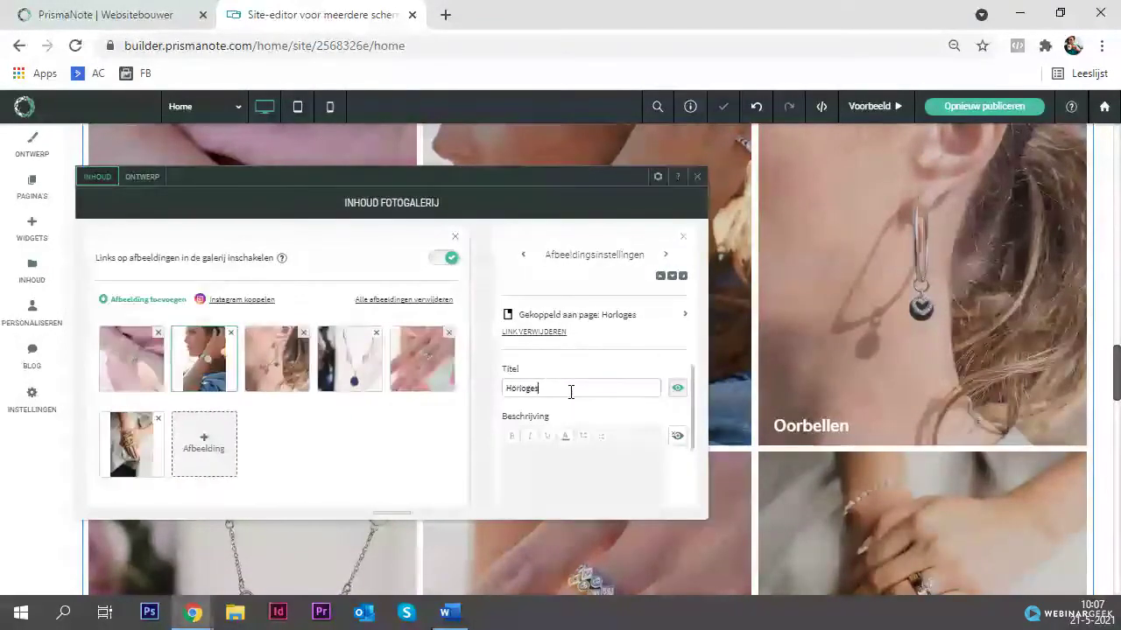
{"action": "left_click", "coordinate": [563, 386]}
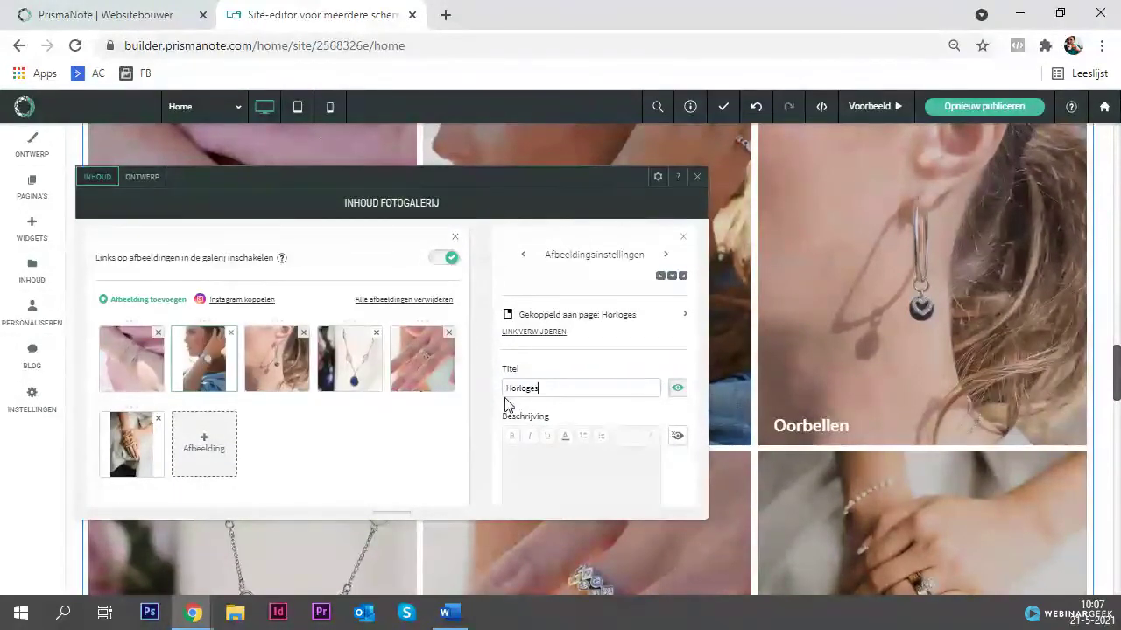
{"action": "scroll", "coordinate": [583, 390], "scroll_direction": "up", "scroll_amount": 5}
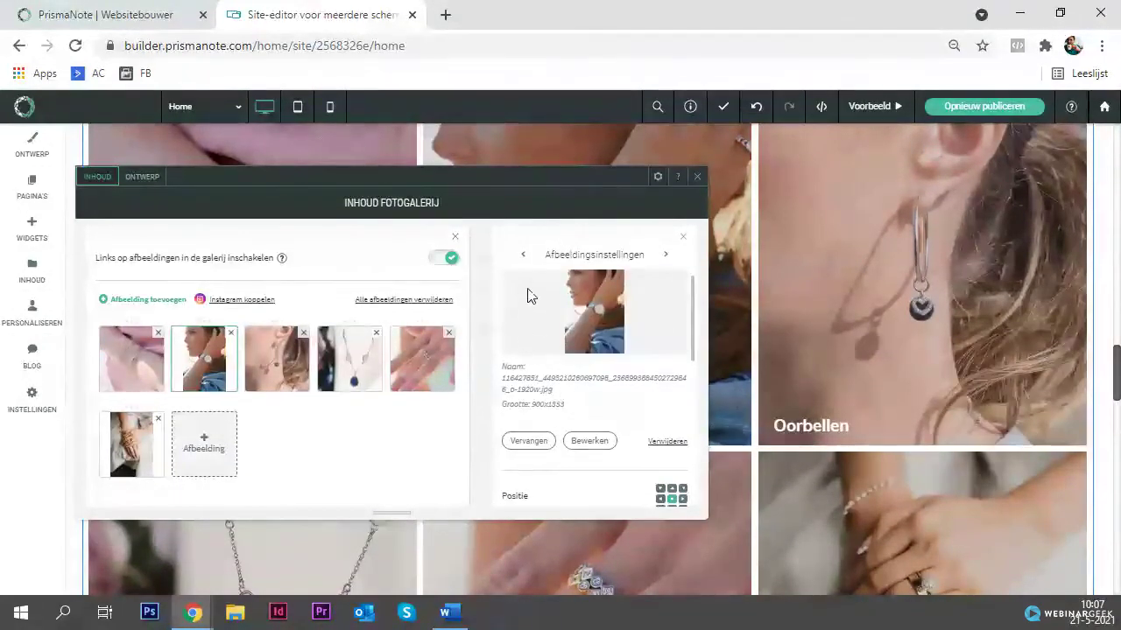
{"action": "scroll", "coordinate": [517, 361], "scroll_direction": "down", "scroll_amount": 1}
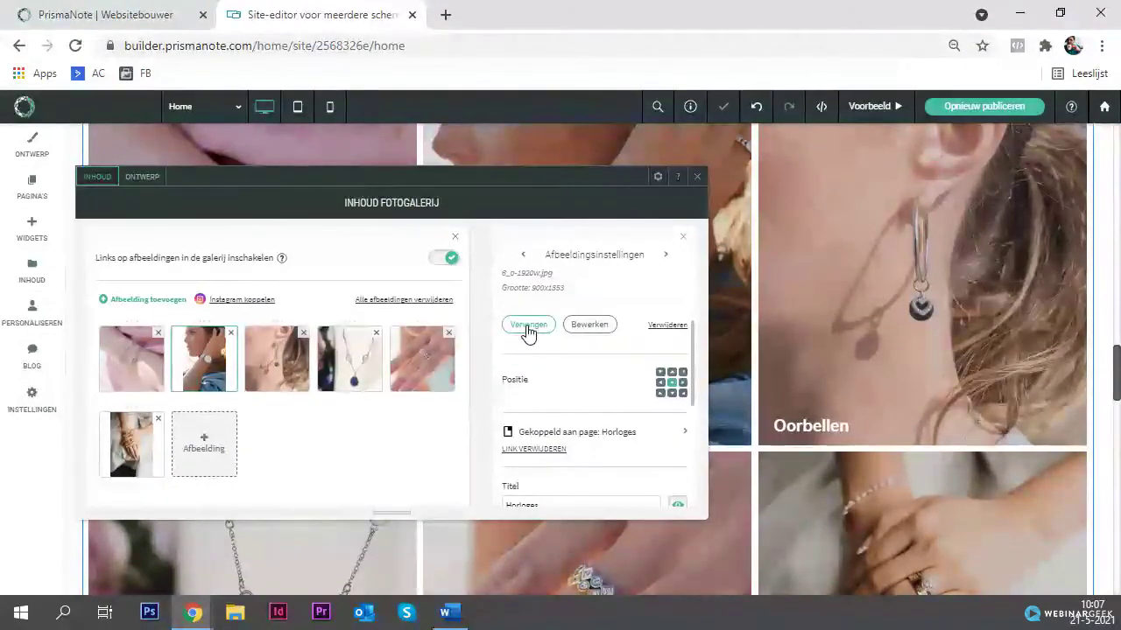
Step: Open the image picker to replace the Horloges gallery picture and search it for "horloge"
{"action": "left_click", "coordinate": [528, 329]}
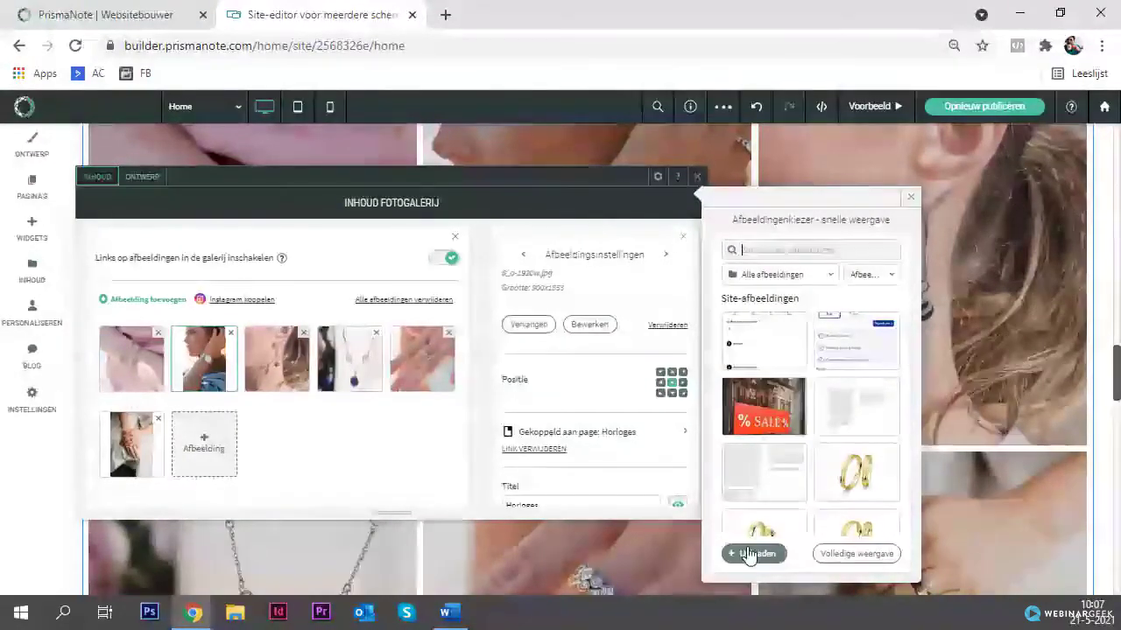
{"action": "left_click", "coordinate": [776, 275]}
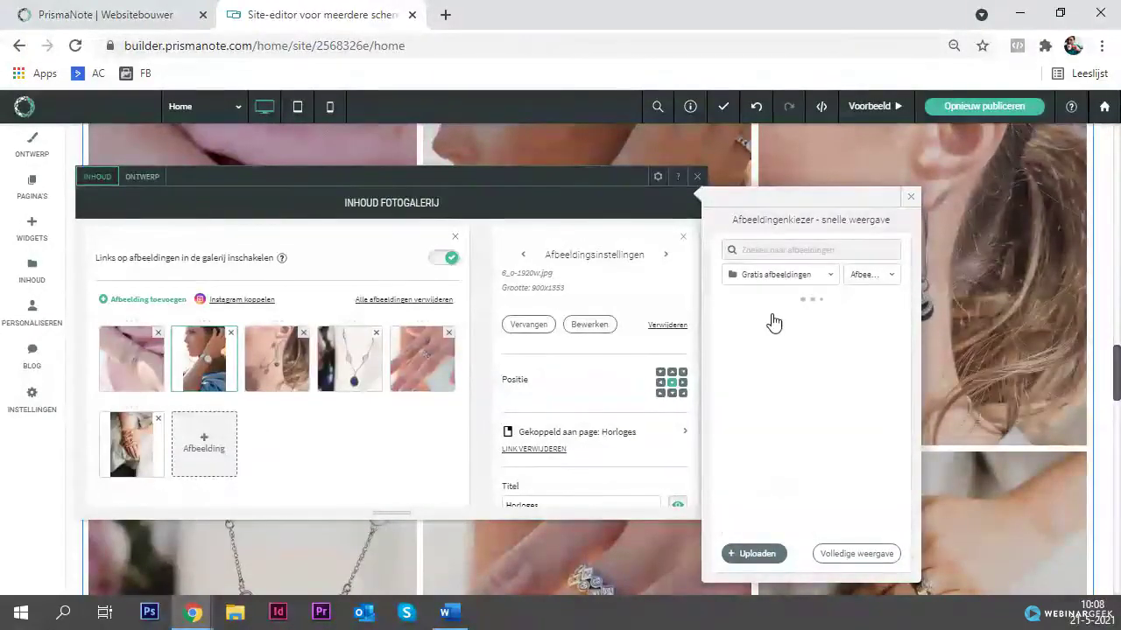
{"action": "left_click", "coordinate": [761, 250]}
{"action": "type", "text": "horloge"}
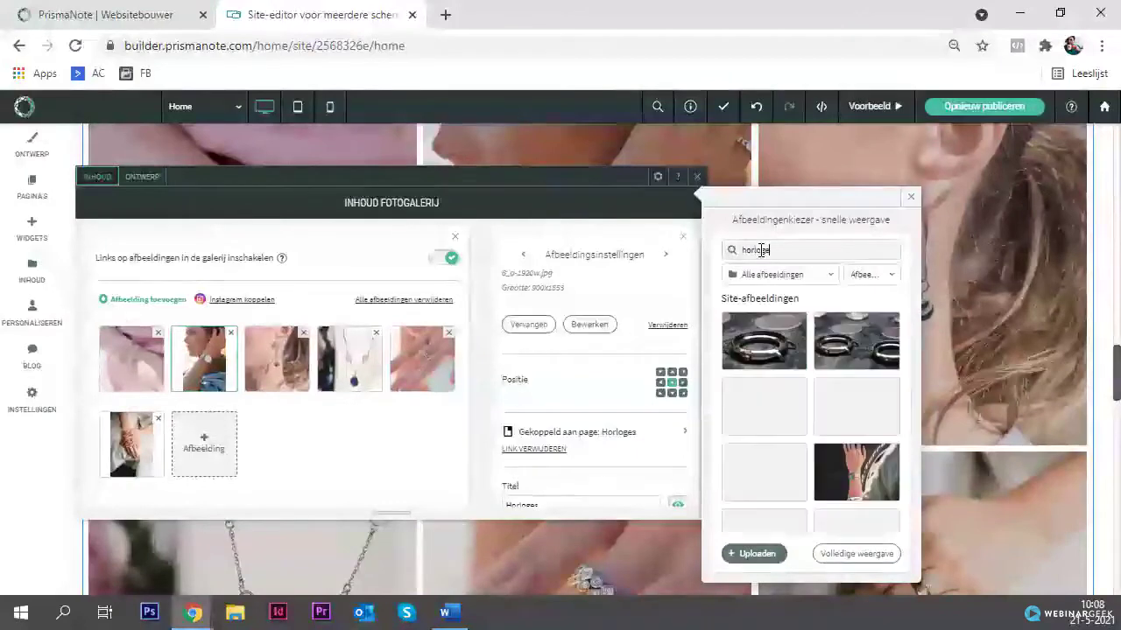
Step: Search the images for "watch", replace the Horloges gallery picture with the seated woman wearing a wristwatch, and close the gallery settings
{"action": "left_click_drag", "start_coordinate": [741, 250], "coordinate": [786, 251]}
{"action": "type", "text": "watch"}
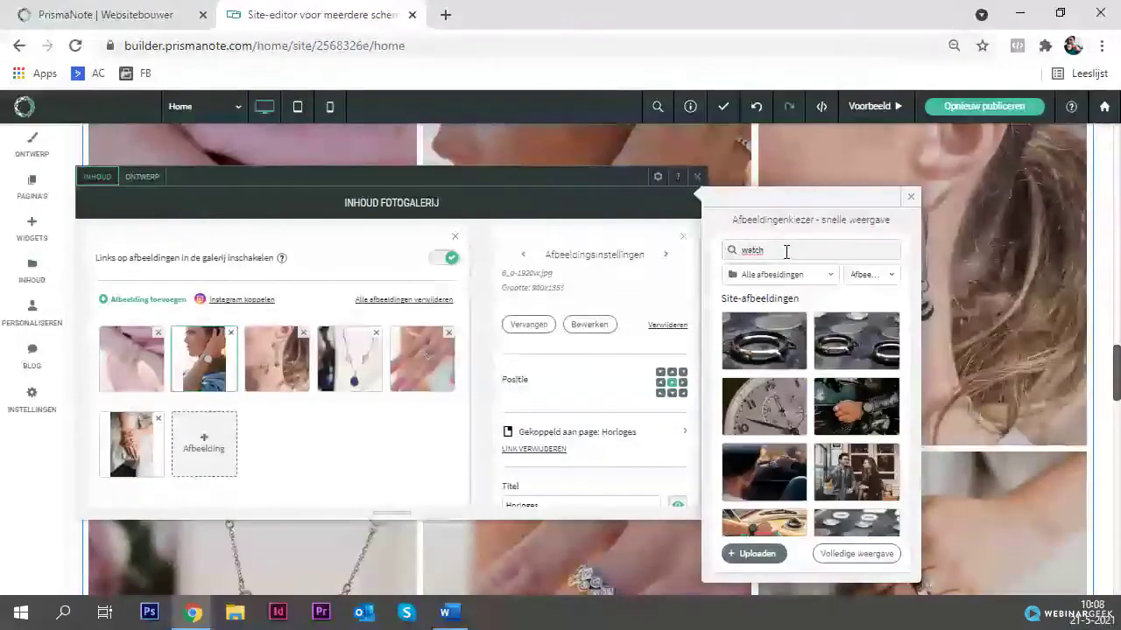
{"action": "scroll", "coordinate": [805, 324], "scroll_direction": "down", "scroll_amount": 5}
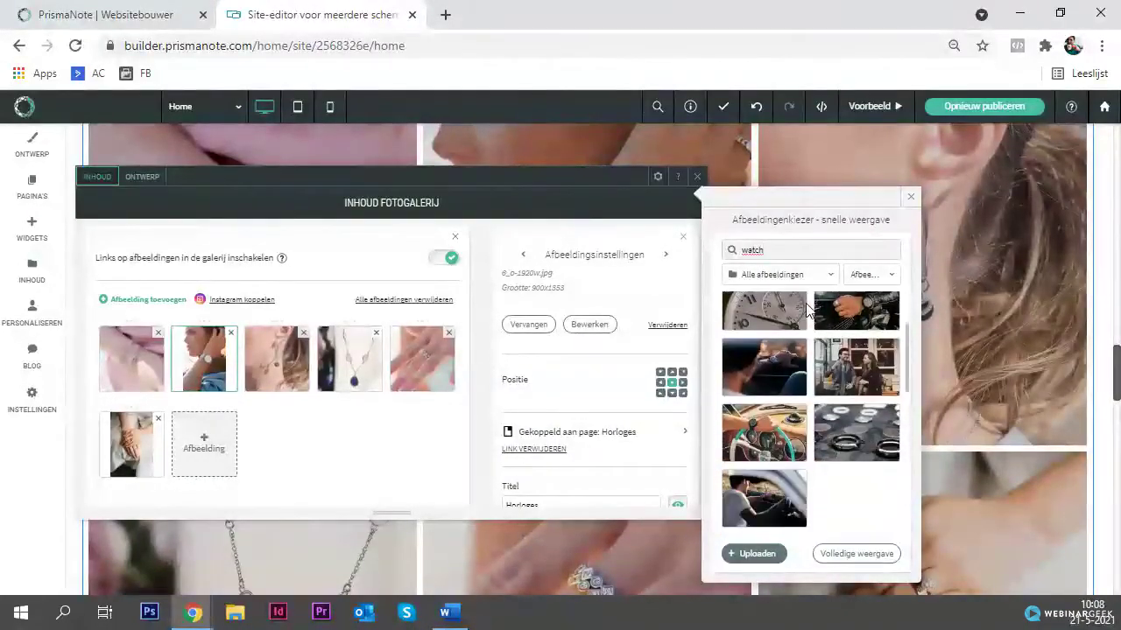
{"action": "scroll", "coordinate": [814, 350], "scroll_direction": "down", "scroll_amount": 5}
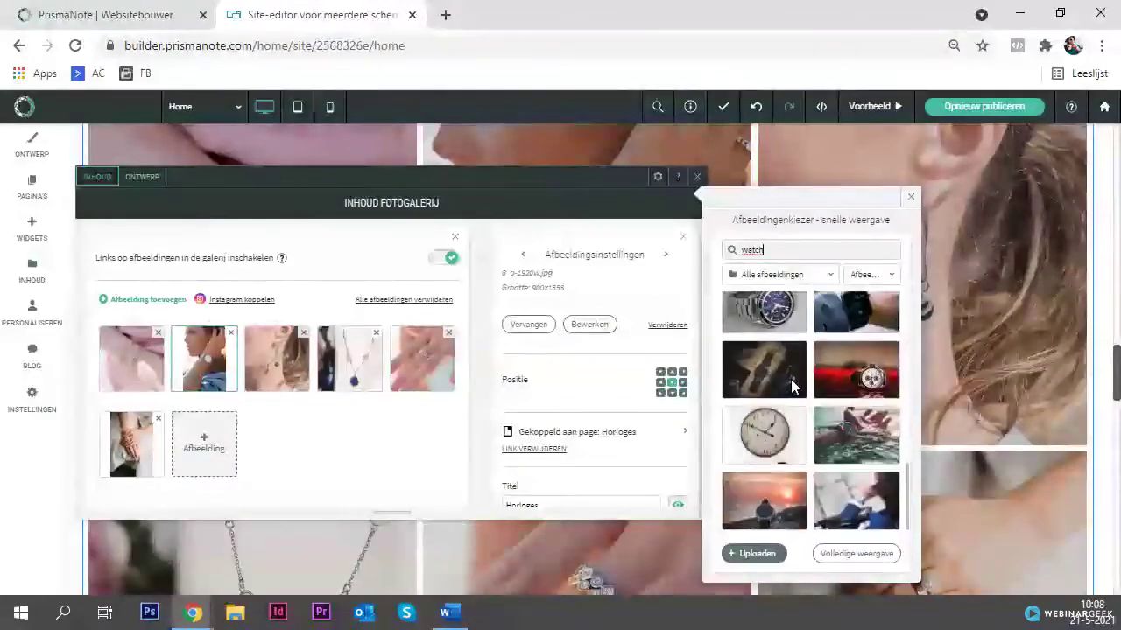
{"action": "scroll", "coordinate": [823, 376], "scroll_direction": "down", "scroll_amount": 5}
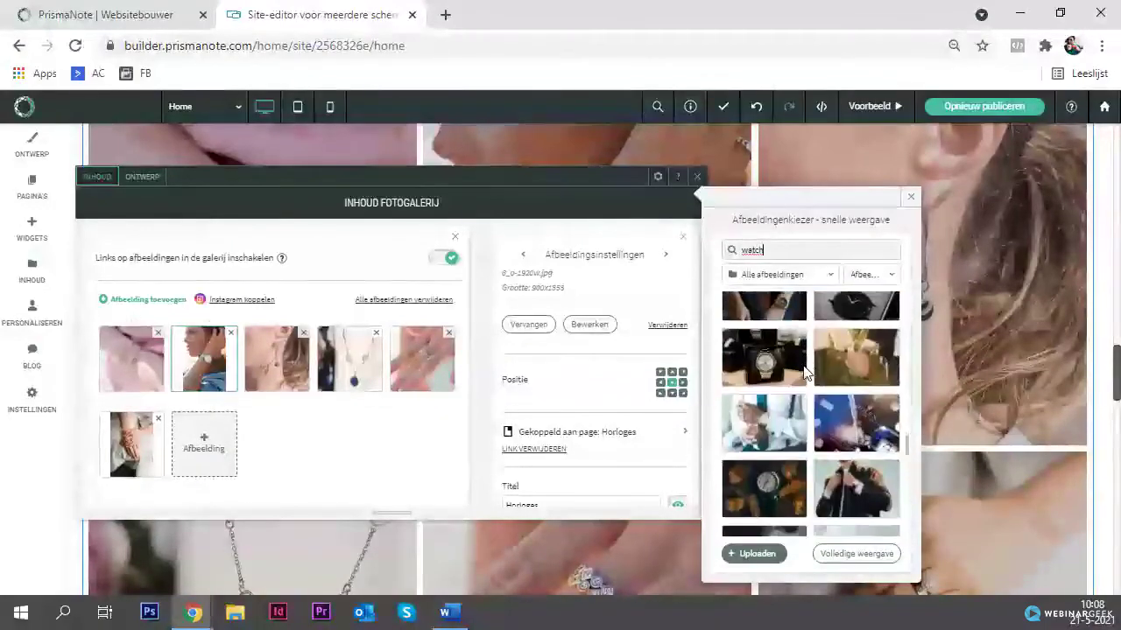
{"action": "scroll", "coordinate": [820, 394], "scroll_direction": "down", "scroll_amount": 2}
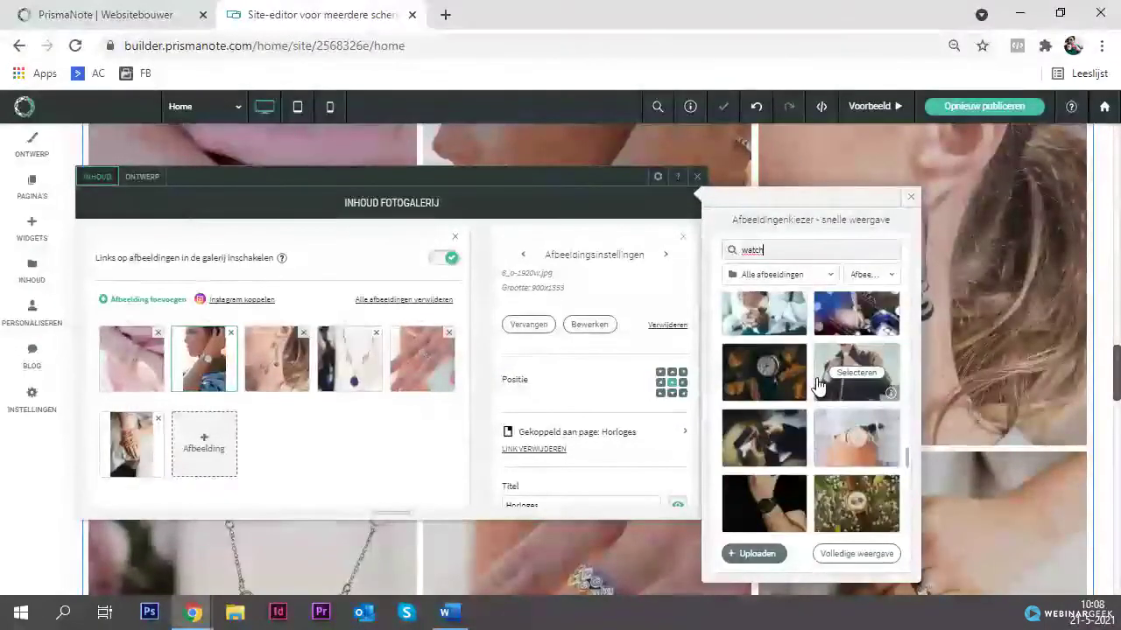
{"action": "scroll", "coordinate": [762, 355], "scroll_direction": "down", "scroll_amount": 5}
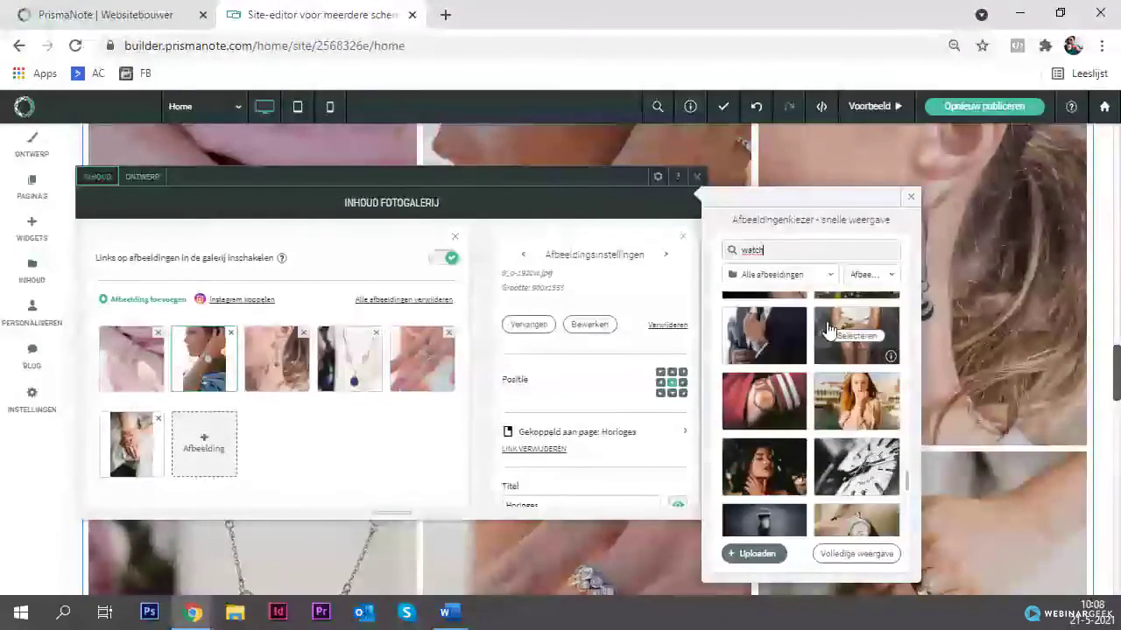
{"action": "left_click", "coordinate": [438, 339]}
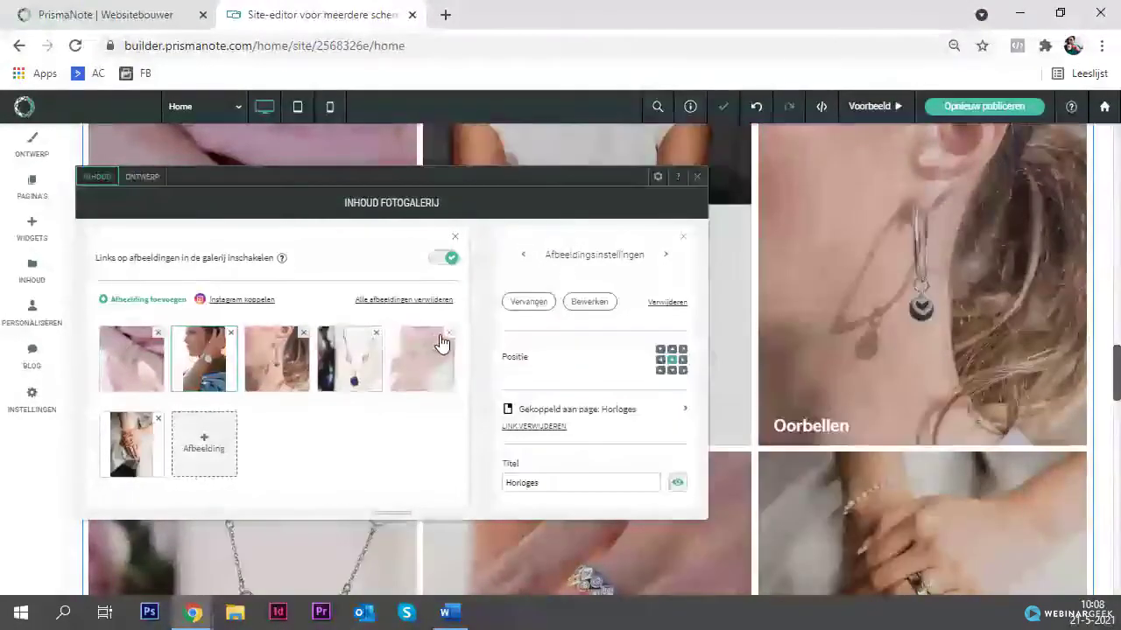
{"action": "left_click_drag", "start_coordinate": [446, 323], "coordinate": [291, 371]}
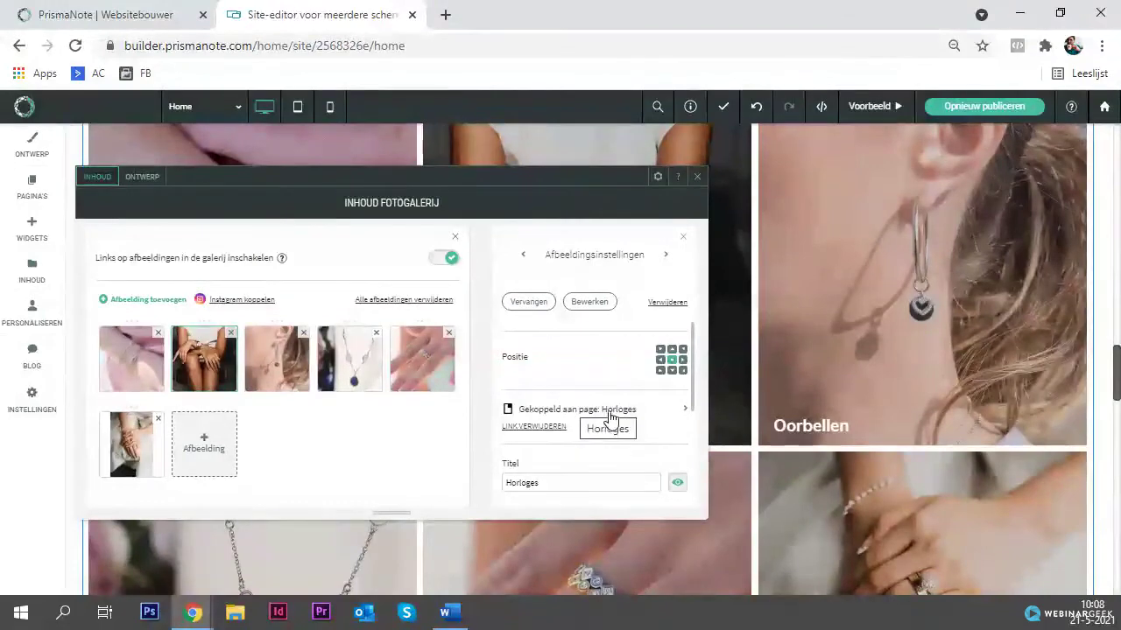
{"action": "scroll", "coordinate": [600, 409], "scroll_direction": "down", "scroll_amount": 2}
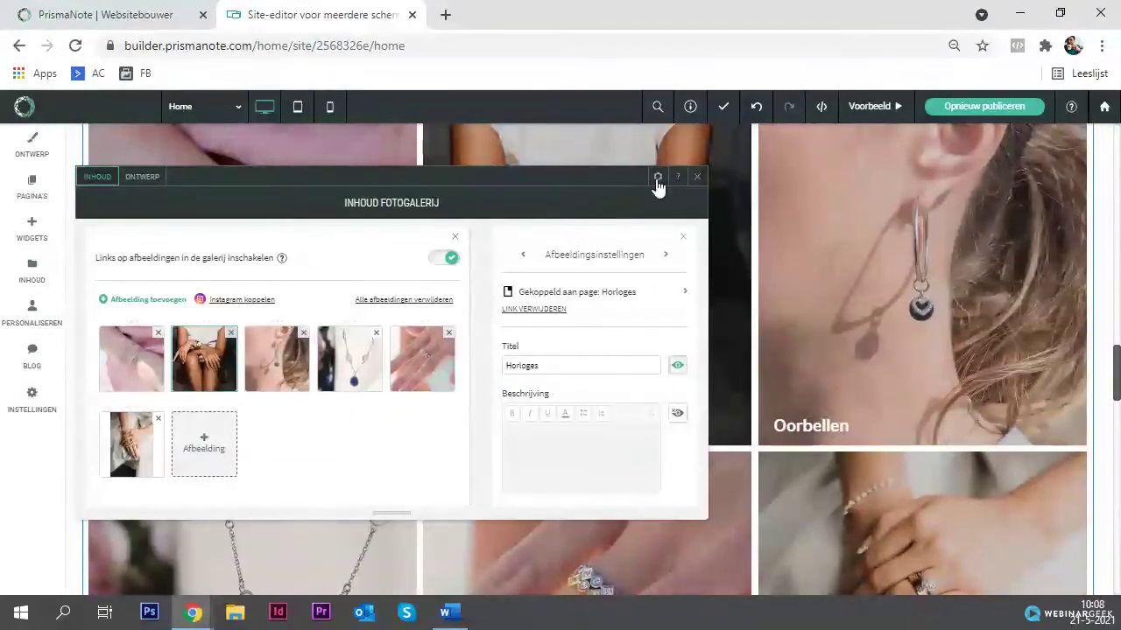
{"action": "left_click", "coordinate": [696, 178]}
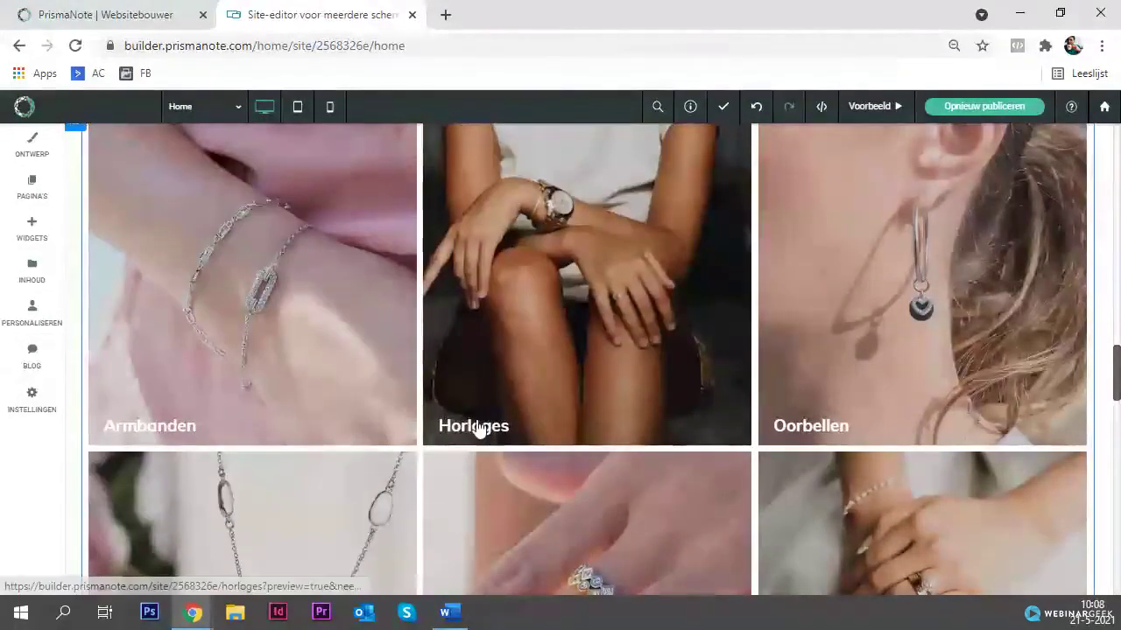
Step: Give the Horloges gallery picture an alt text beginning with "Horloge dames" and close its settings
{"action": "left_click", "coordinate": [505, 380]}
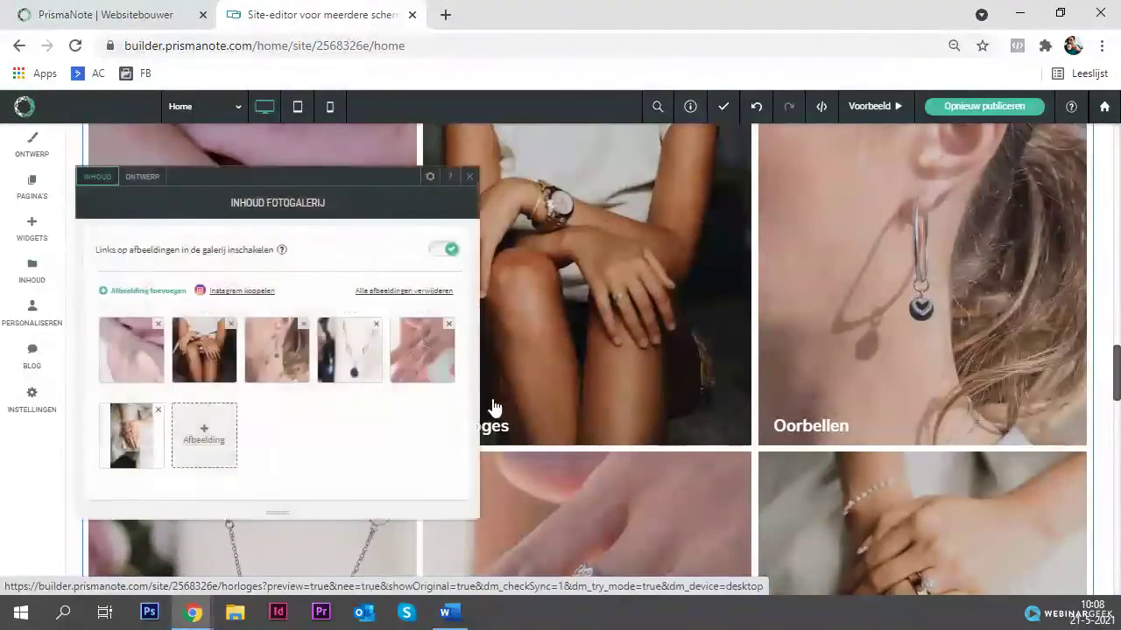
{"action": "left_click", "coordinate": [188, 368]}
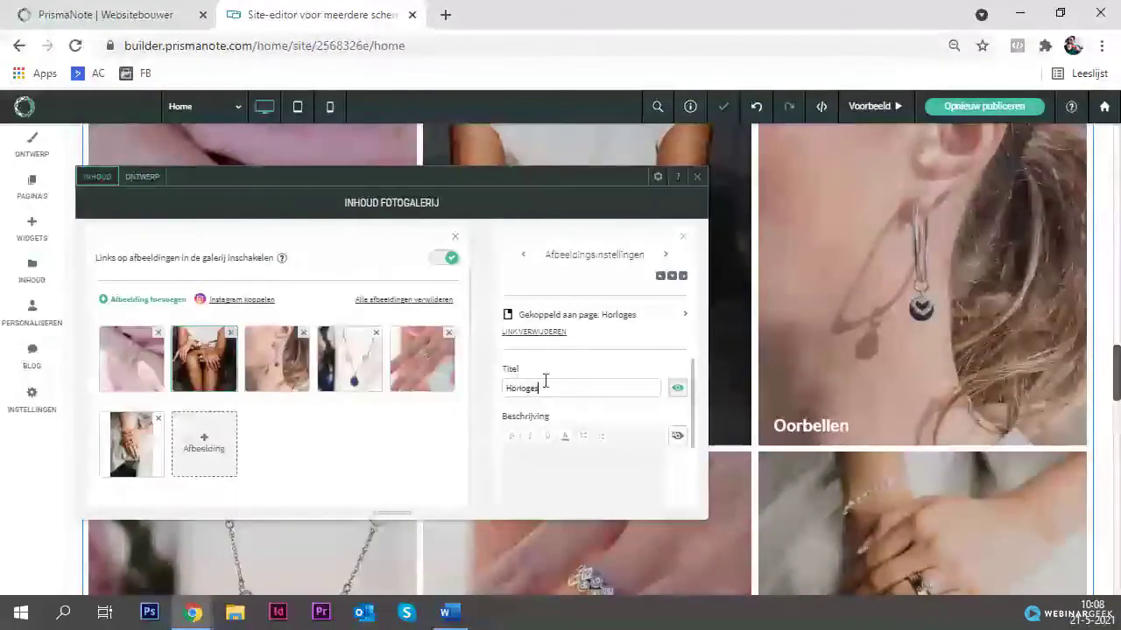
{"action": "scroll", "coordinate": [590, 356], "scroll_direction": "down", "scroll_amount": 3}
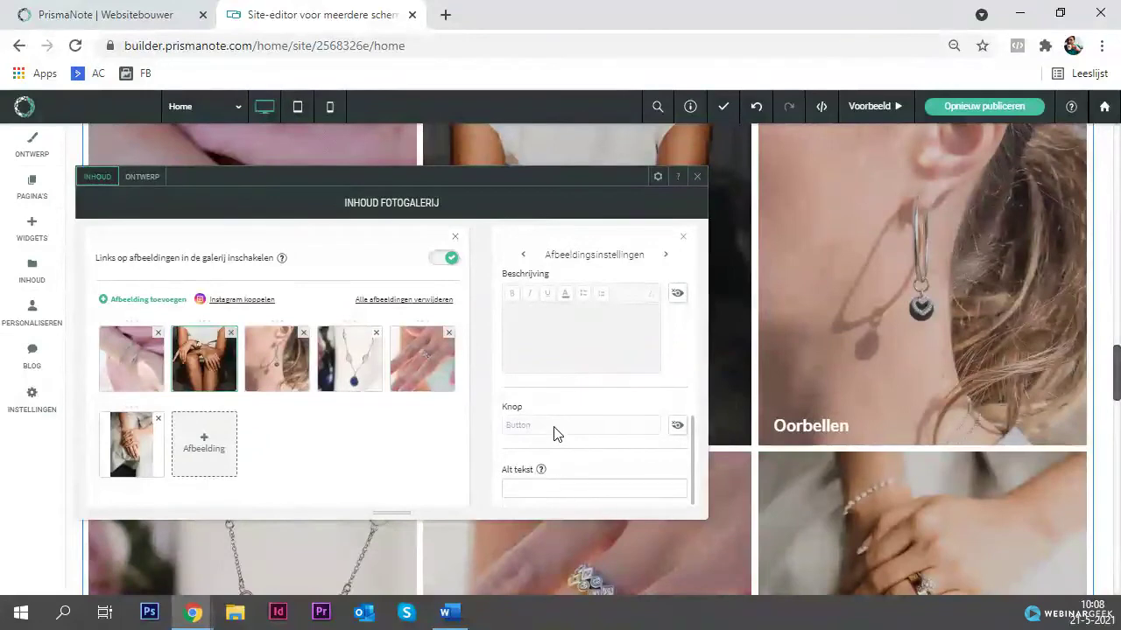
{"action": "left_click", "coordinate": [522, 477]}
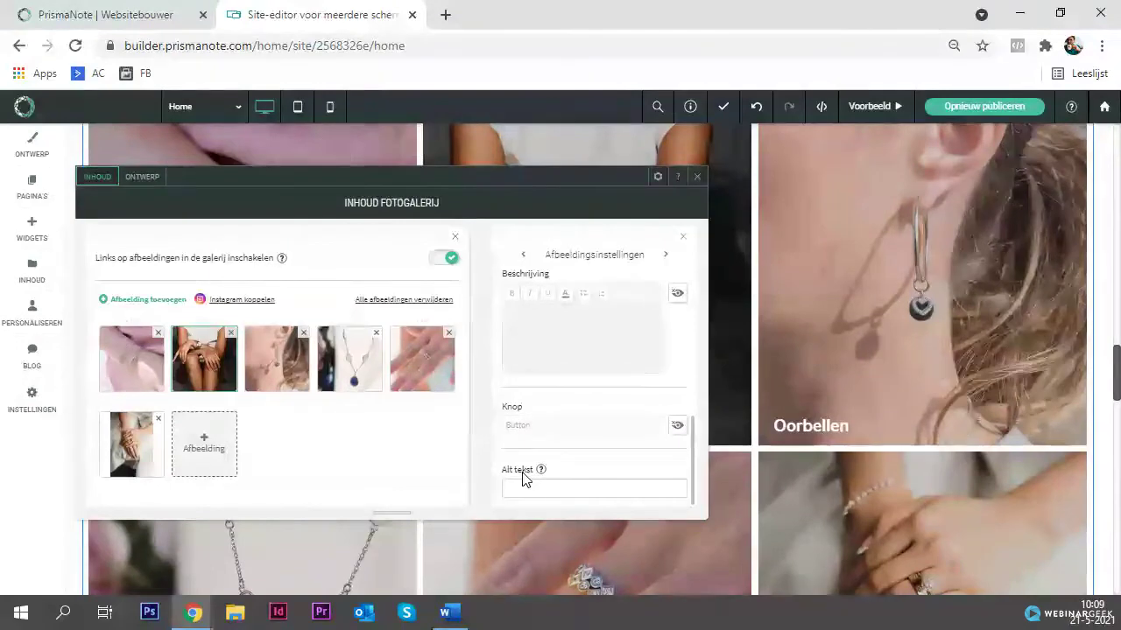
{"action": "type", "text": "e dames"}
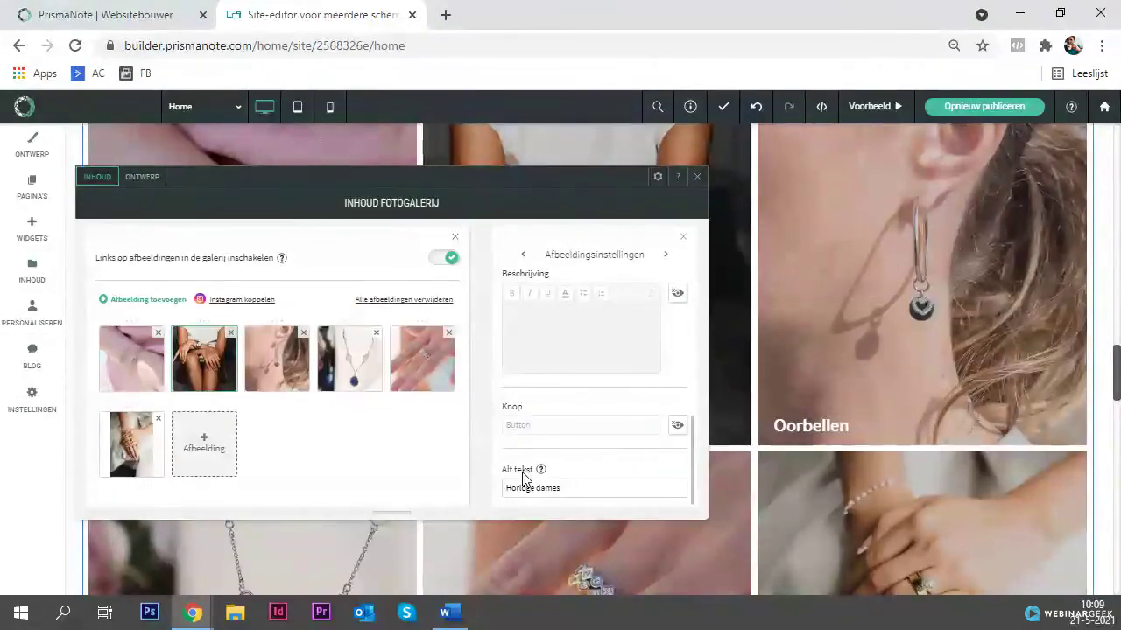
{"action": "type", "text": "erdam"}
{"action": "left_click", "coordinate": [692, 179]}
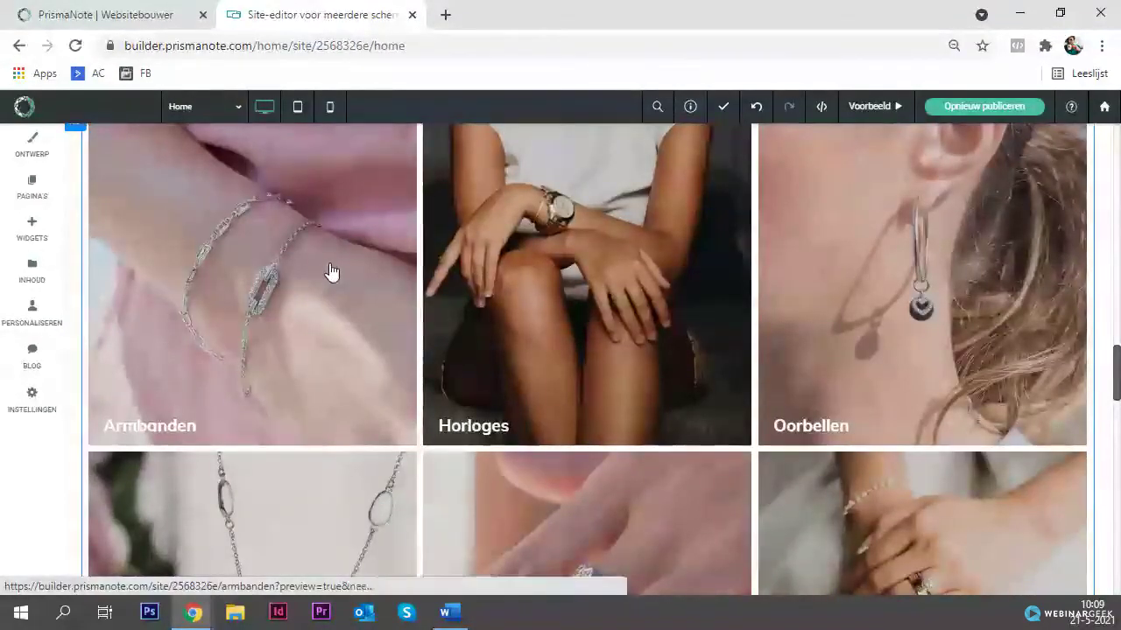
Step: Open the photo gallery's design settings and examine the available layouts, text placement styles and column options
{"action": "left_click", "coordinate": [331, 273]}
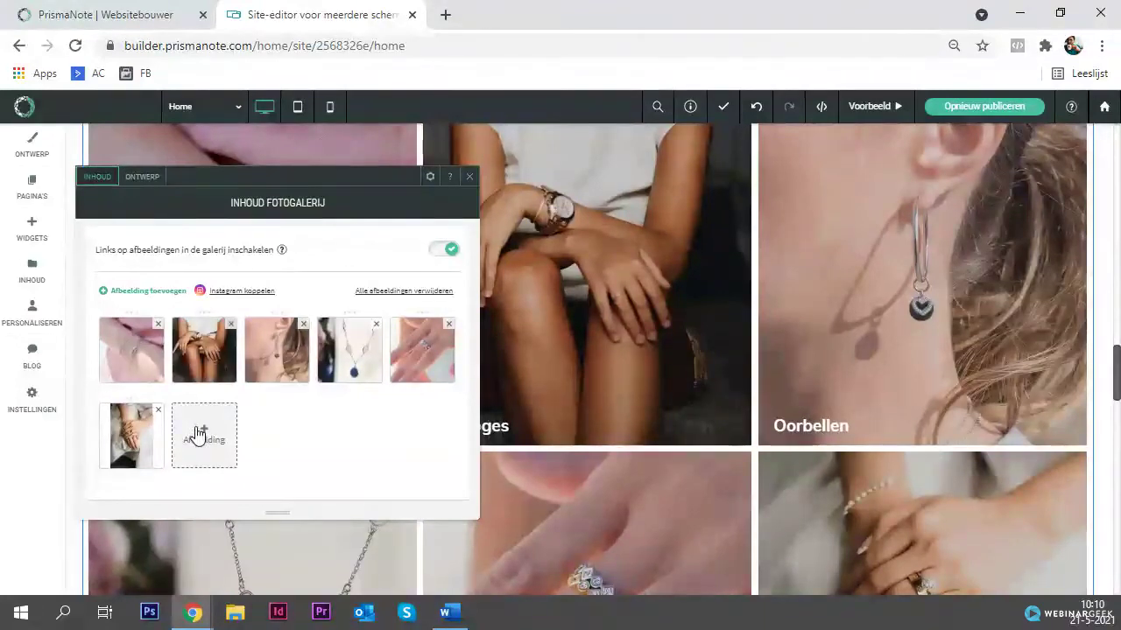
{"action": "left_click", "coordinate": [151, 180]}
{"action": "scroll", "coordinate": [197, 359], "scroll_direction": "down", "scroll_amount": 2}
{"action": "scroll", "coordinate": [198, 325], "scroll_direction": "up", "scroll_amount": 2}
{"action": "left_click", "coordinate": [201, 362]}
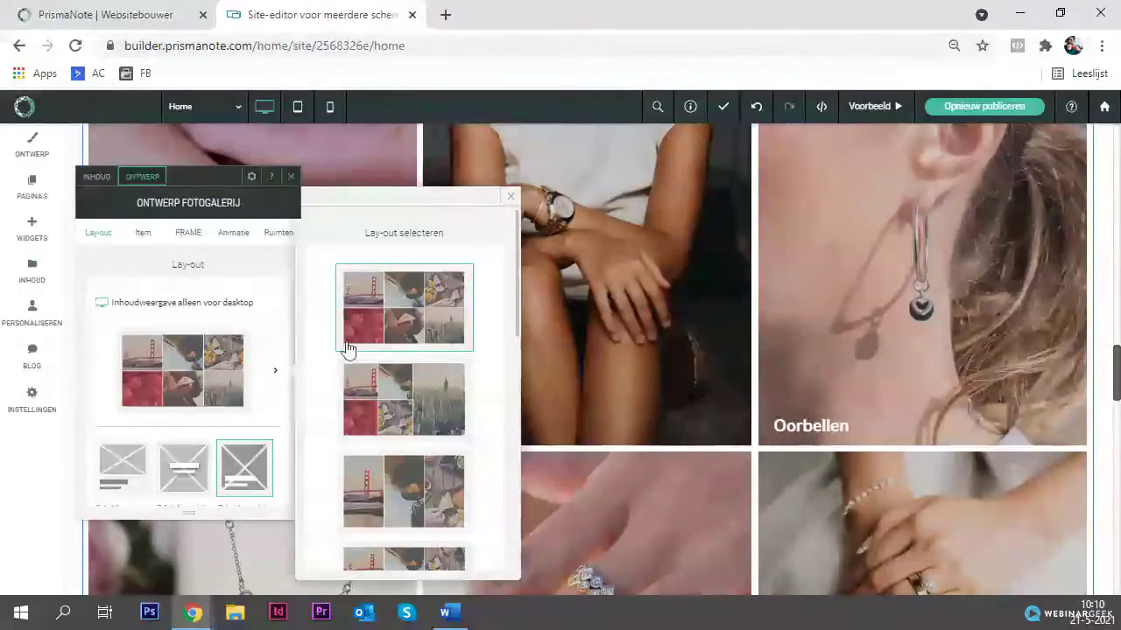
{"action": "scroll", "coordinate": [388, 311], "scroll_direction": "down", "scroll_amount": 3}
{"action": "scroll", "coordinate": [387, 306], "scroll_direction": "down", "scroll_amount": 1}
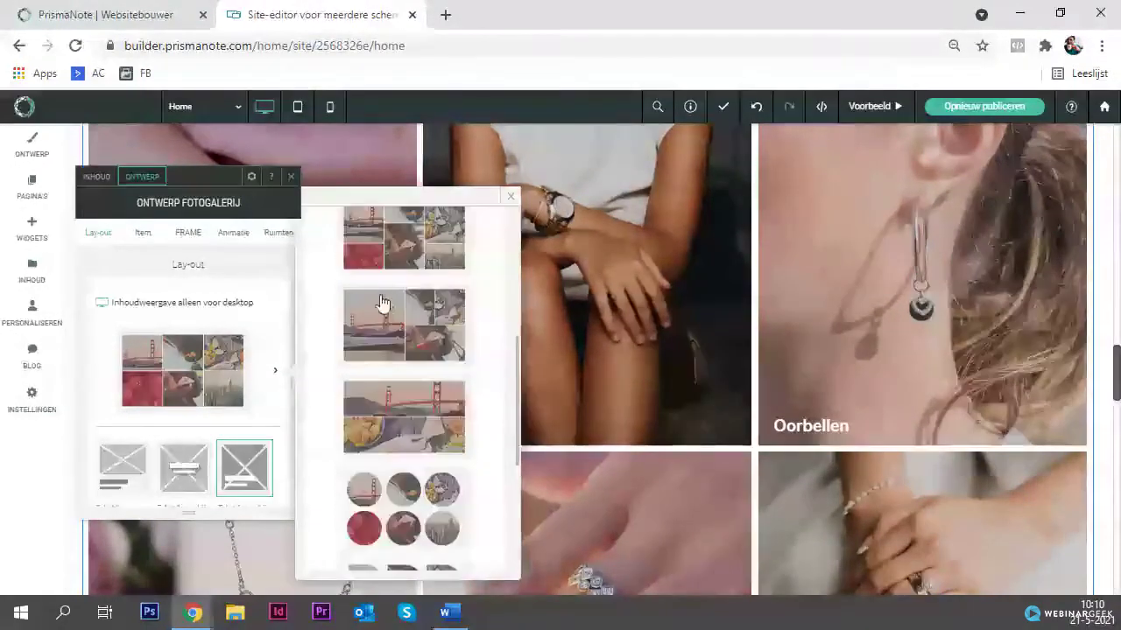
{"action": "scroll", "coordinate": [385, 313], "scroll_direction": "down", "scroll_amount": 1}
{"action": "scroll", "coordinate": [385, 313], "scroll_direction": "down", "scroll_amount": 1}
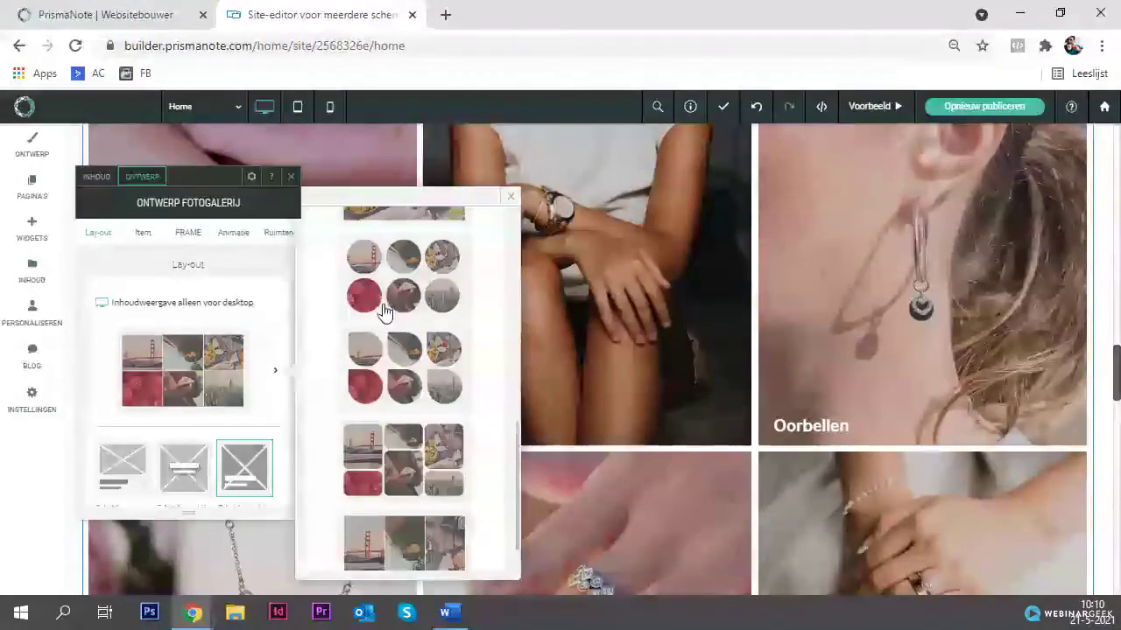
{"action": "scroll", "coordinate": [359, 304], "scroll_direction": "down", "scroll_amount": 1}
{"action": "scroll", "coordinate": [188, 359], "scroll_direction": "down", "scroll_amount": 1}
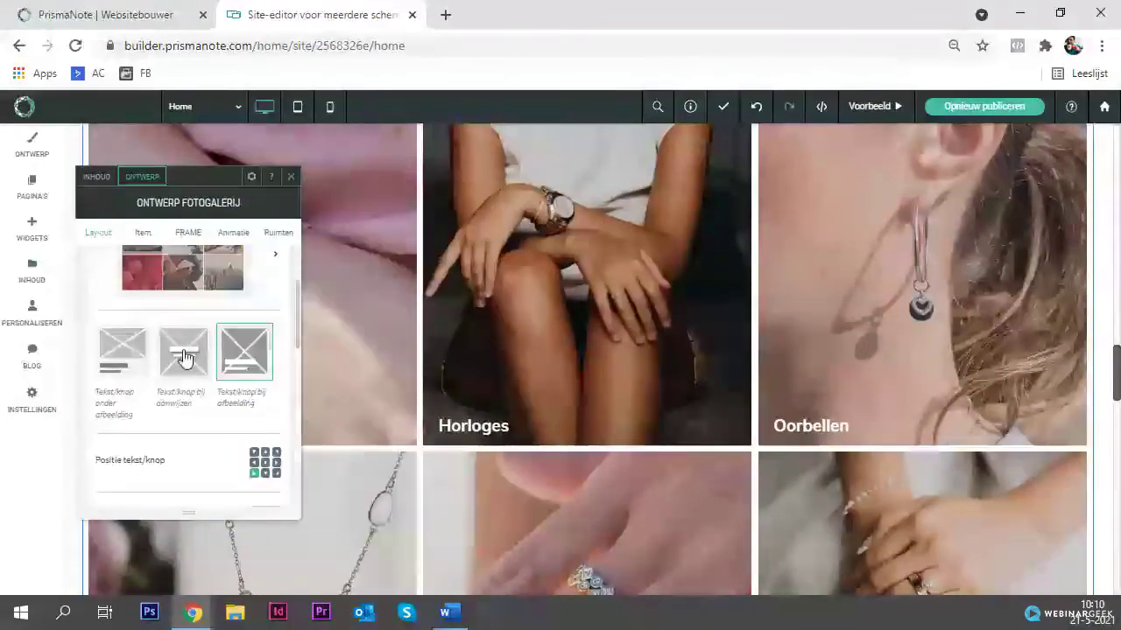
{"action": "scroll", "coordinate": [173, 351], "scroll_direction": "down", "scroll_amount": 1}
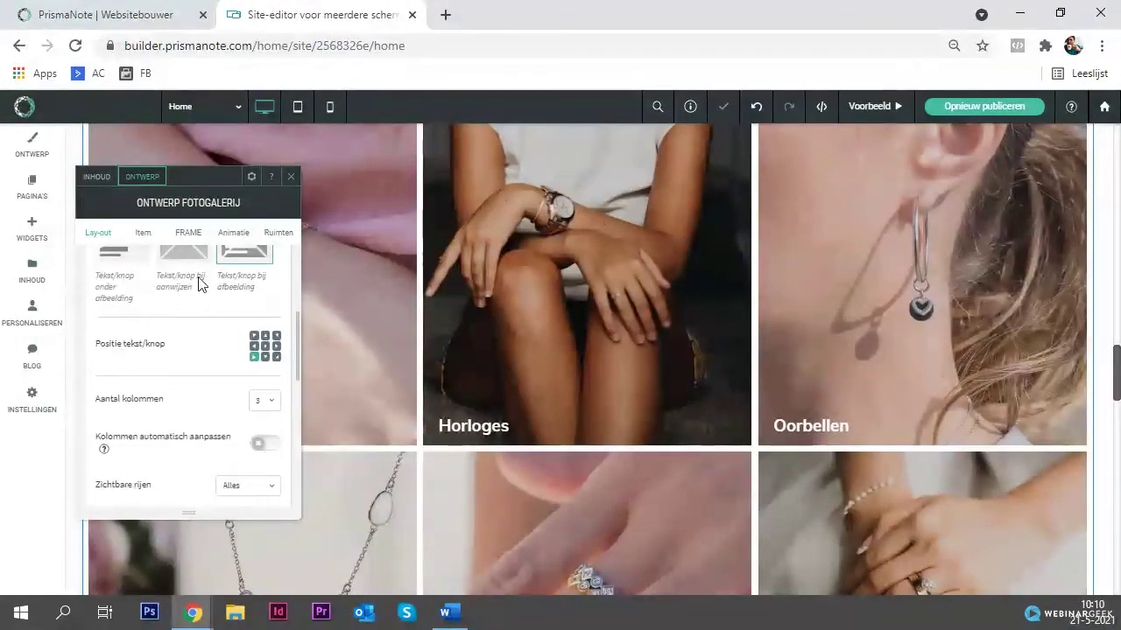
{"action": "scroll", "coordinate": [170, 289], "scroll_direction": "up", "scroll_amount": 1}
Step: Try showing the gallery's text on hover (Tekst/knop bij aanwijzen) and below the images (Tekst/knop onder afbeelding)
{"action": "left_click", "coordinate": [185, 375]}
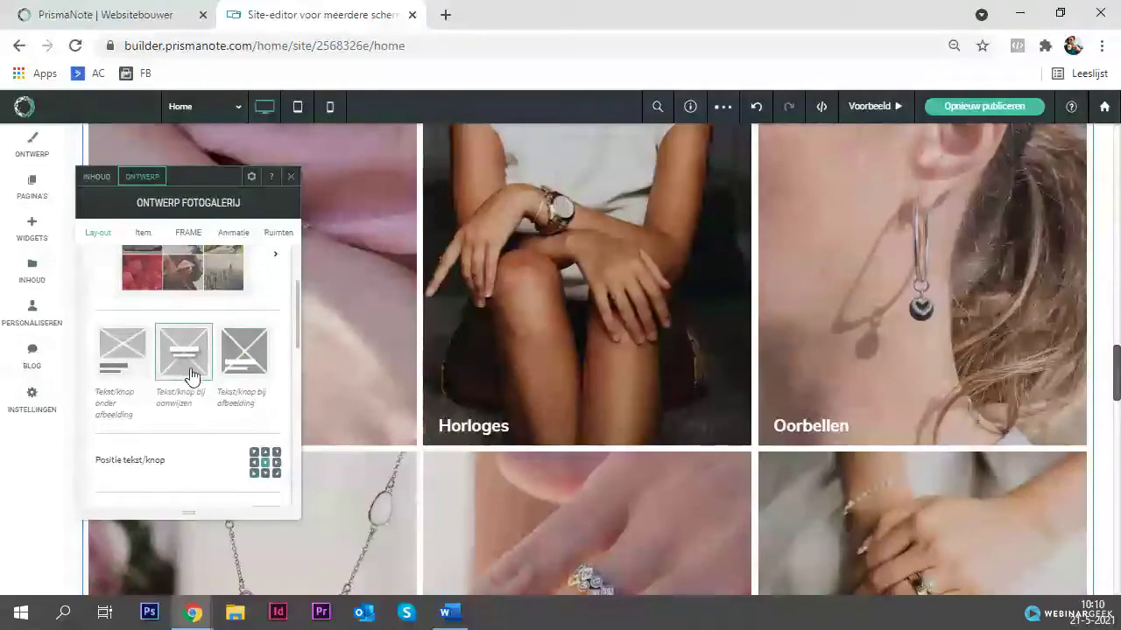
{"action": "left_click", "coordinate": [116, 357]}
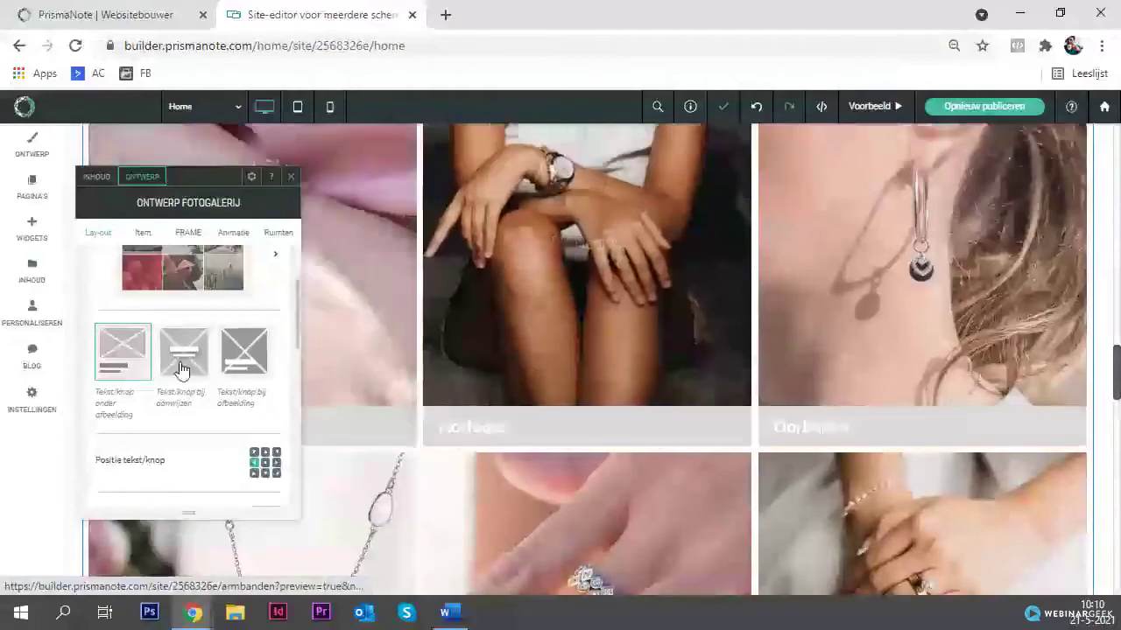
{"action": "left_click", "coordinate": [183, 367]}
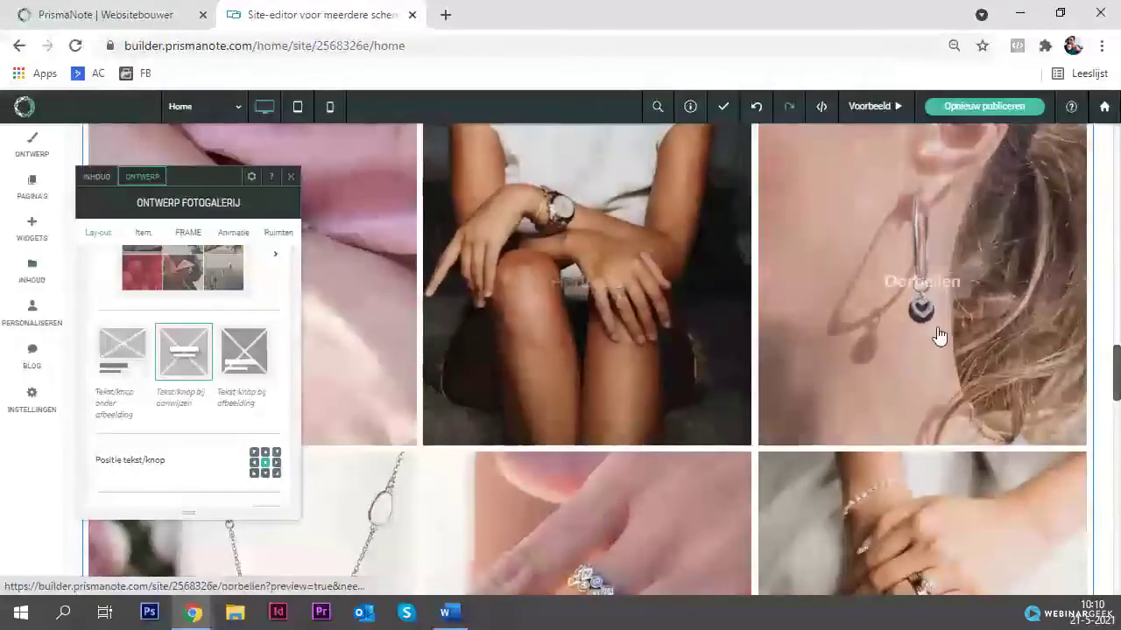
{"action": "left_click", "coordinate": [123, 366]}
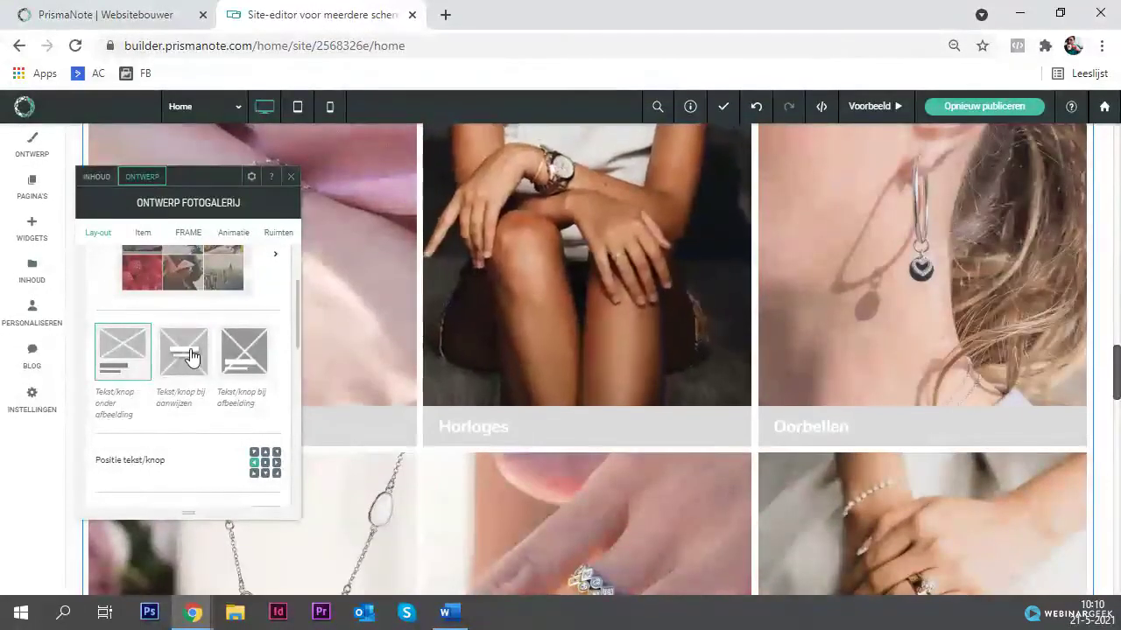
Step: Set the photo gallery's number of columns to 4
{"action": "scroll", "coordinate": [240, 281], "scroll_direction": "down", "scroll_amount": 3}
{"action": "scroll", "coordinate": [243, 312], "scroll_direction": "up", "scroll_amount": 1}
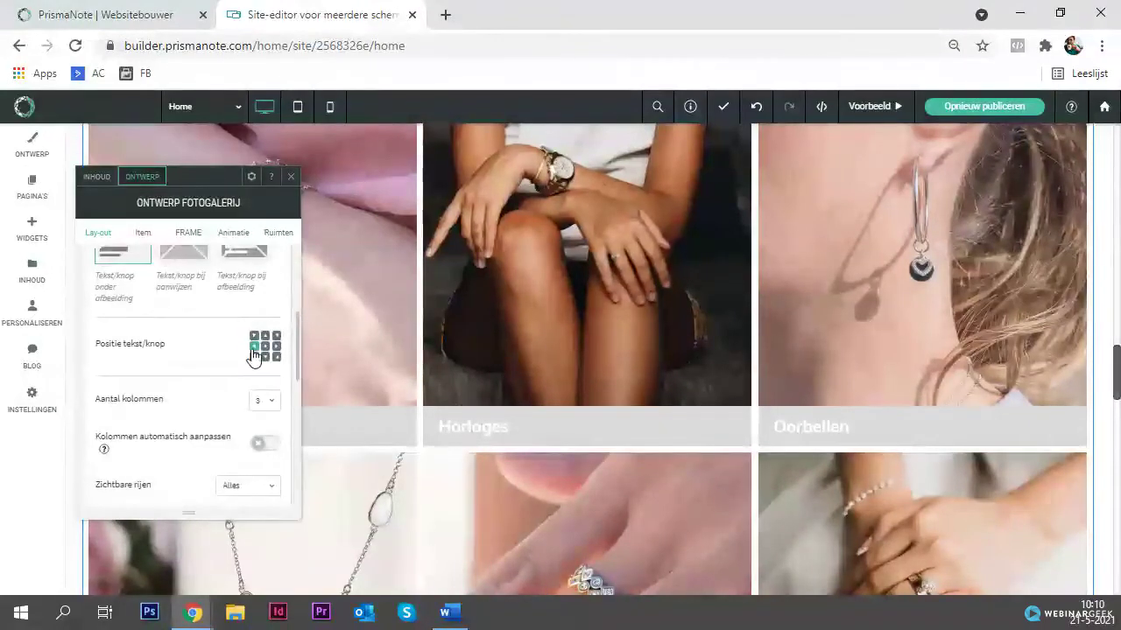
{"action": "scroll", "coordinate": [255, 354], "scroll_direction": "down", "scroll_amount": 1}
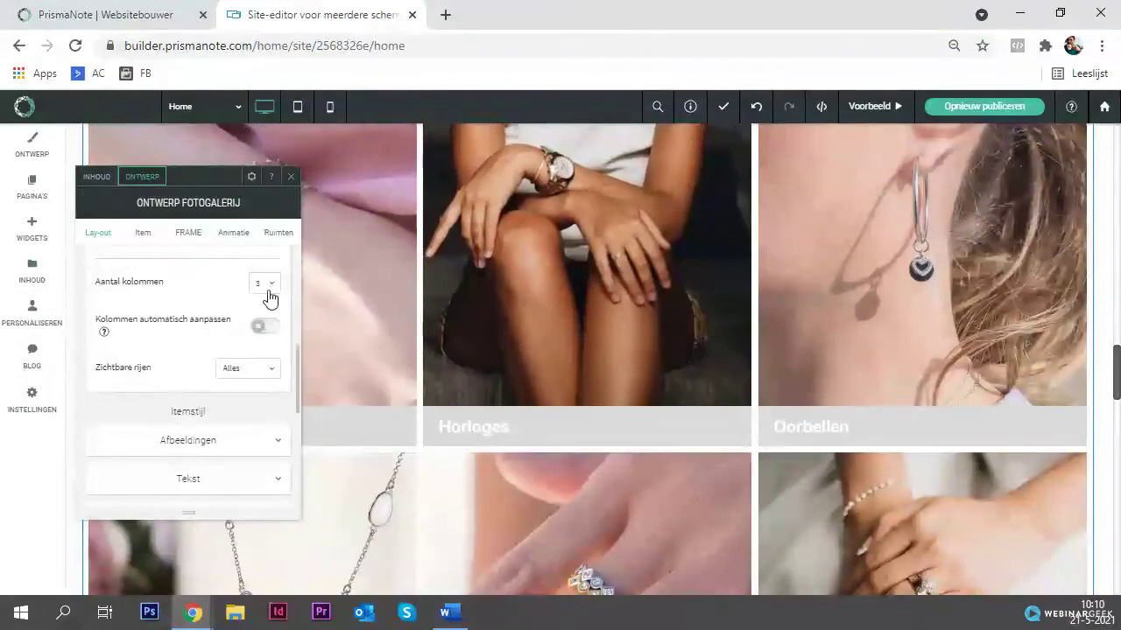
{"action": "left_click", "coordinate": [261, 284]}
{"action": "left_click", "coordinate": [261, 372]}
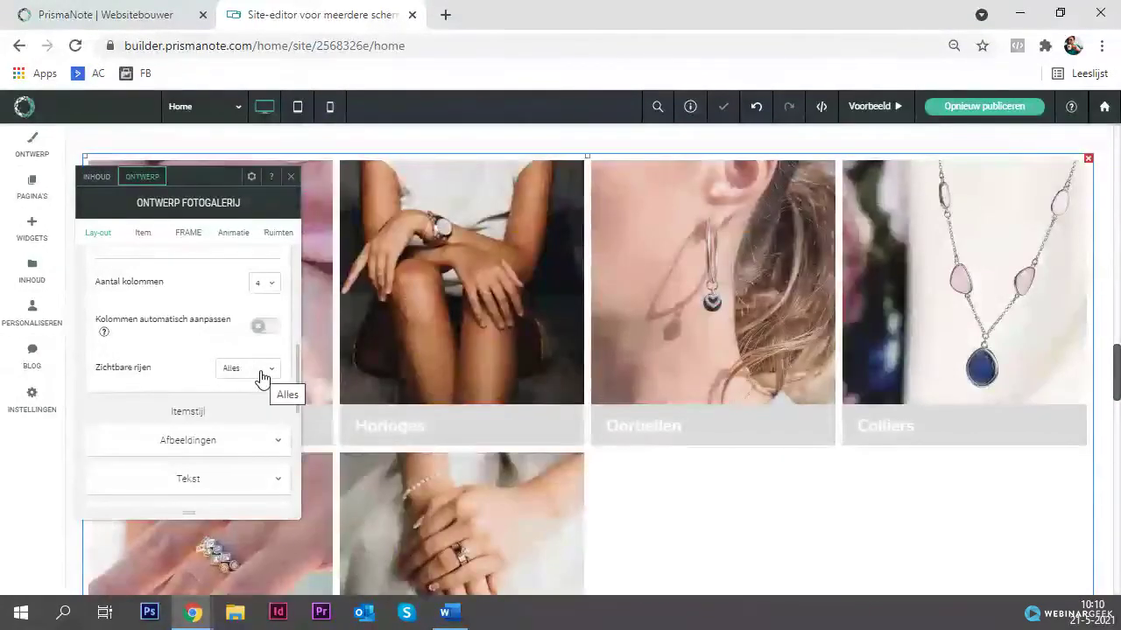
Step: Set the gallery text to appear on the images (Tekst/knop bij afbeelding), positioned at their bottom centre, and check all six pictures
{"action": "scroll", "coordinate": [219, 337], "scroll_direction": "up", "scroll_amount": 2}
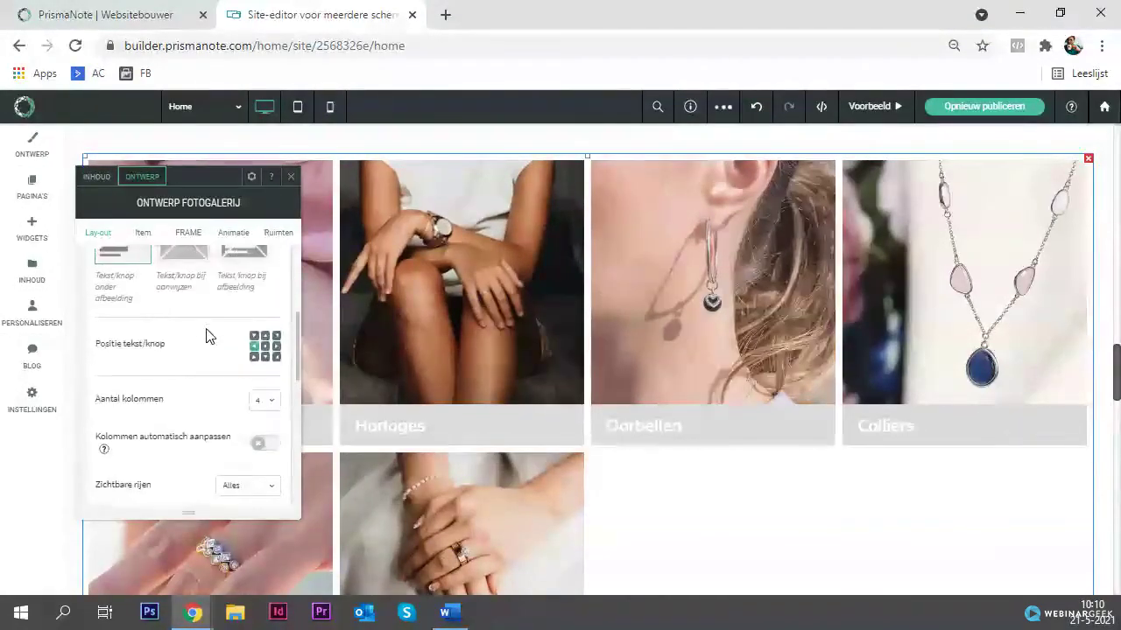
{"action": "scroll", "coordinate": [219, 391], "scroll_direction": "down", "scroll_amount": 2}
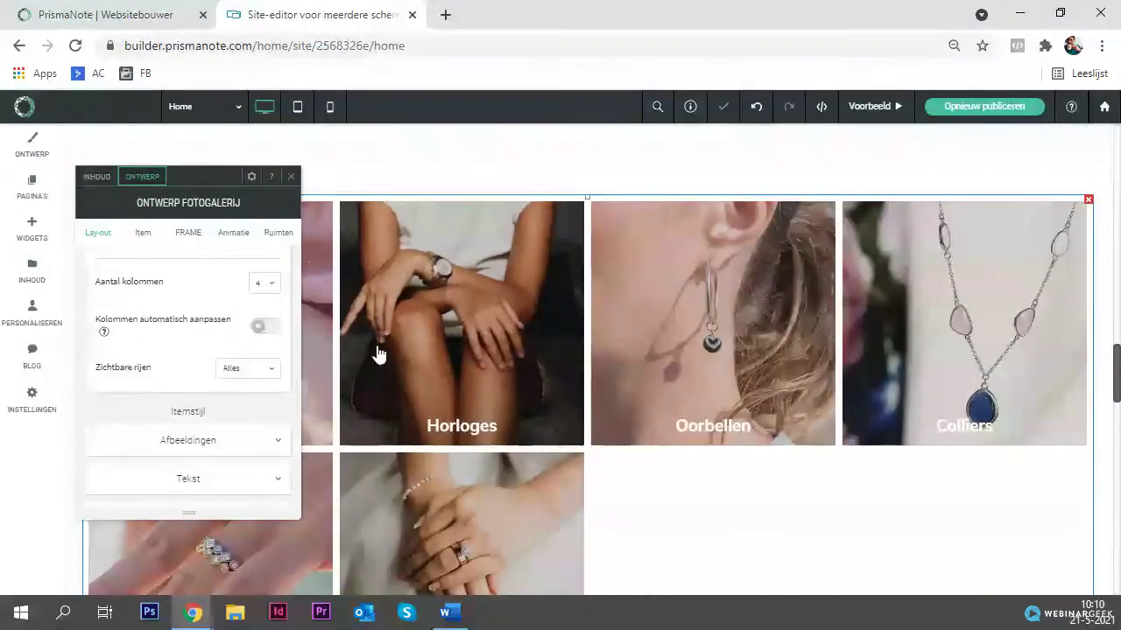
{"action": "scroll", "coordinate": [508, 337], "scroll_direction": "down", "scroll_amount": 2}
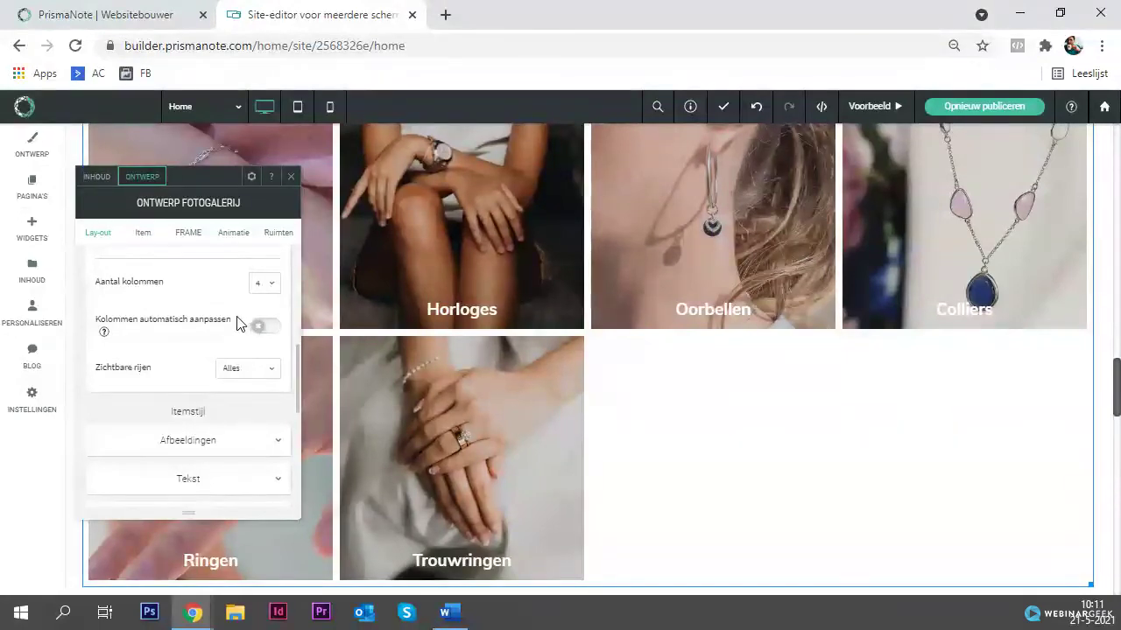
Step: Open the photo gallery's content and examine the image settings of the Horloges picture
{"action": "scroll", "coordinate": [233, 322], "scroll_direction": "up", "scroll_amount": 5}
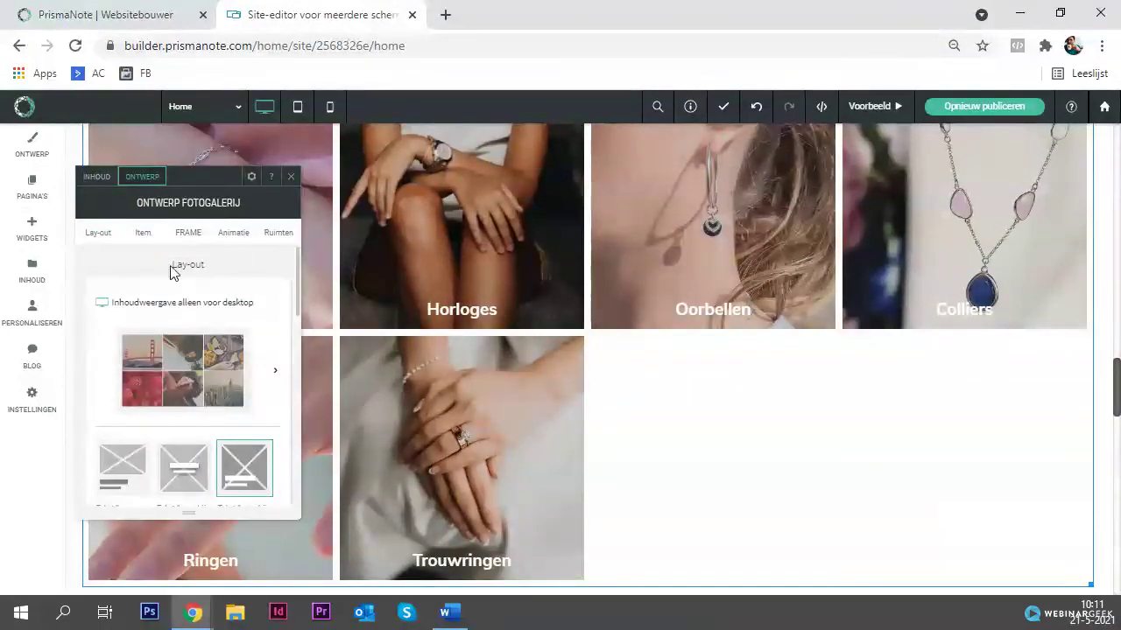
{"action": "left_click", "coordinate": [98, 179]}
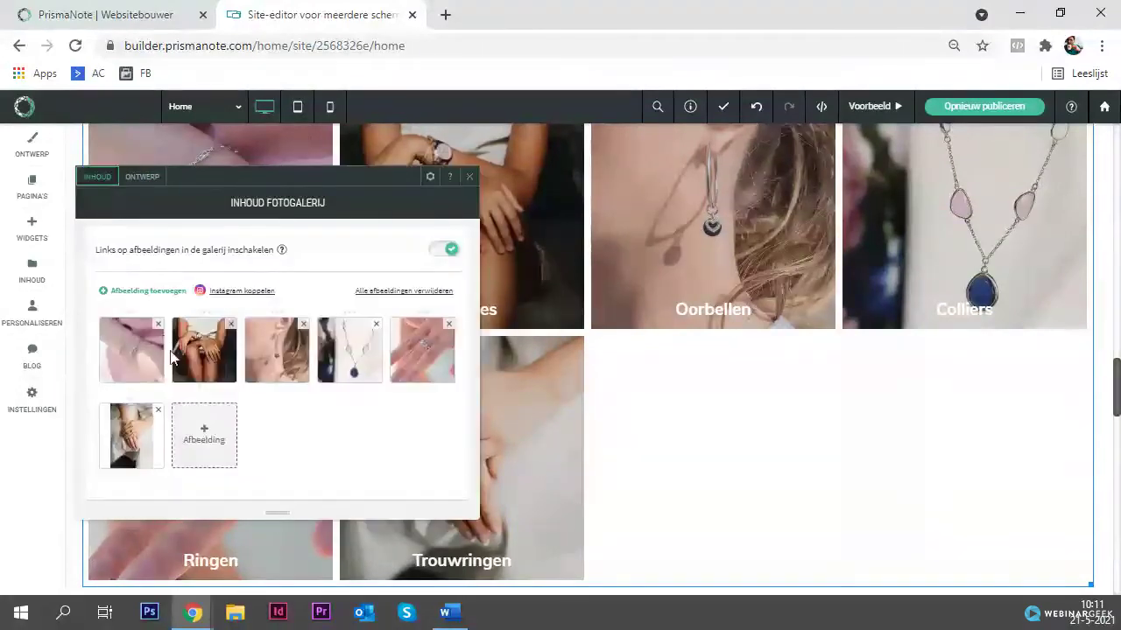
{"action": "left_click", "coordinate": [184, 376]}
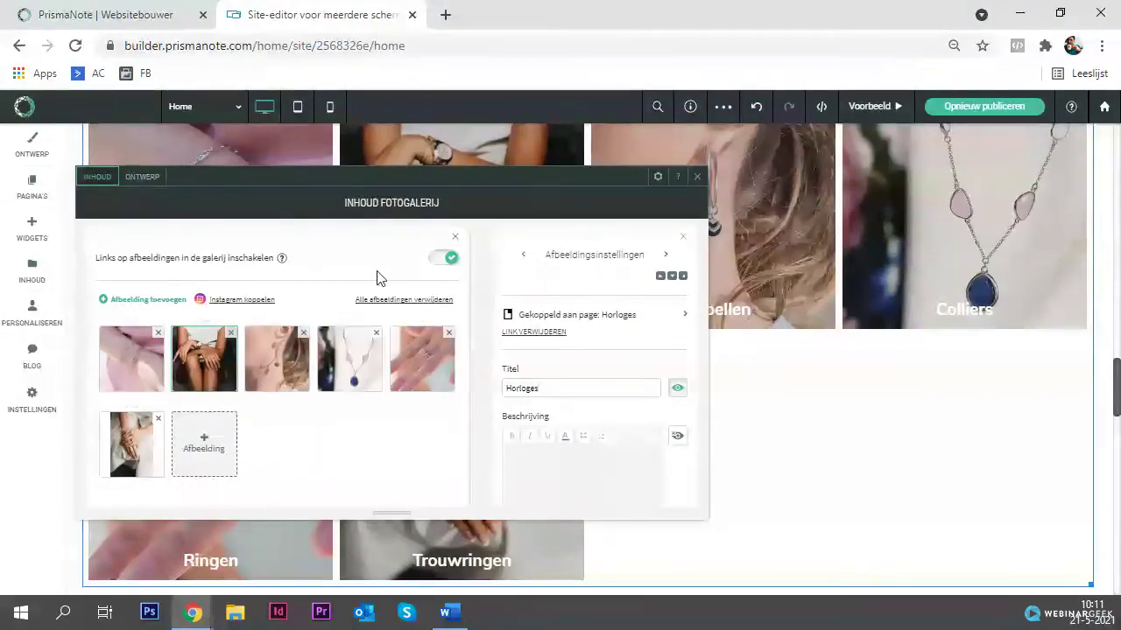
Step: Examine the photo gallery's layout options and the item style settings for its images and text, and close the gallery settings
{"action": "left_click", "coordinate": [141, 178]}
{"action": "scroll", "coordinate": [215, 326], "scroll_direction": "down", "scroll_amount": 1}
{"action": "scroll", "coordinate": [214, 319], "scroll_direction": "down", "scroll_amount": 1}
{"action": "scroll", "coordinate": [218, 324], "scroll_direction": "down", "scroll_amount": 2}
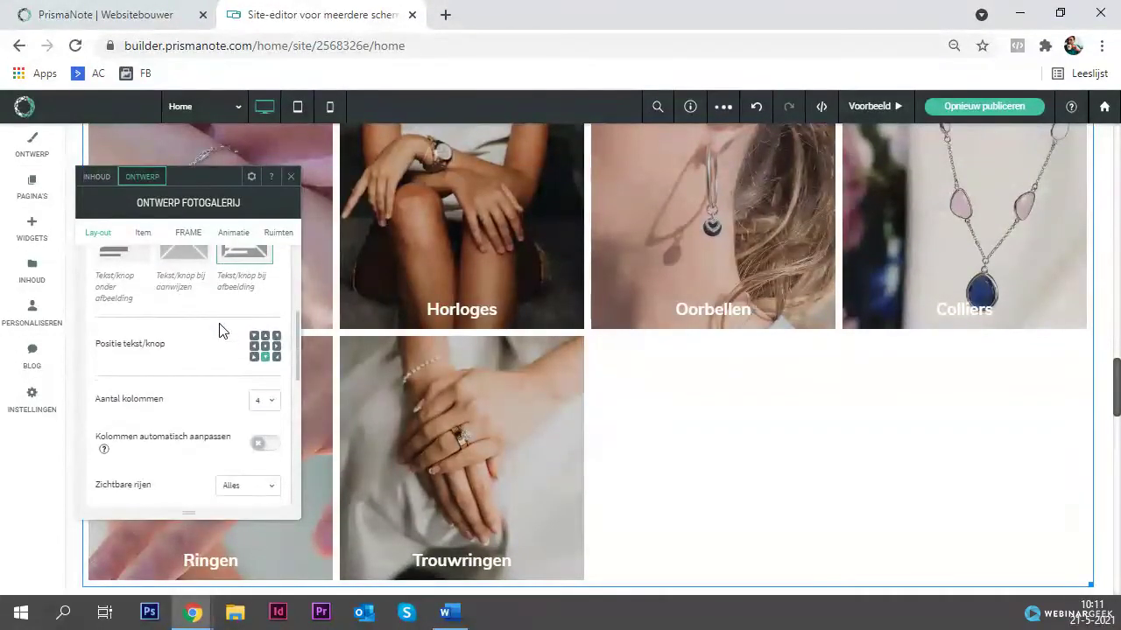
{"action": "scroll", "coordinate": [219, 328], "scroll_direction": "down", "scroll_amount": 2}
{"action": "scroll", "coordinate": [218, 326], "scroll_direction": "down", "scroll_amount": 4}
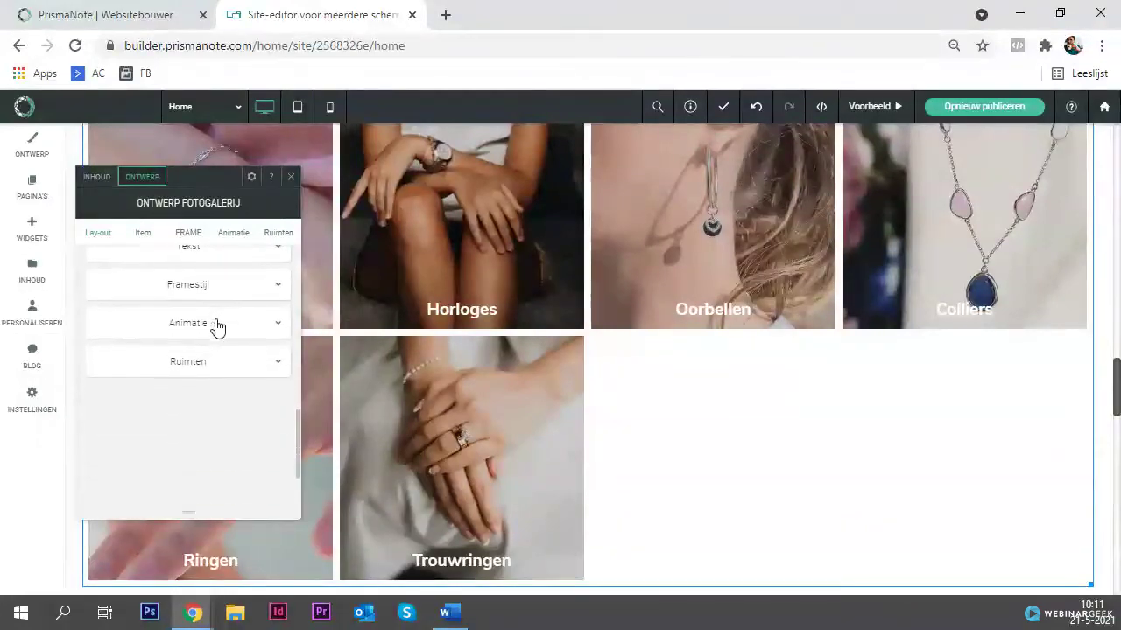
{"action": "scroll", "coordinate": [216, 328], "scroll_direction": "up", "scroll_amount": 2}
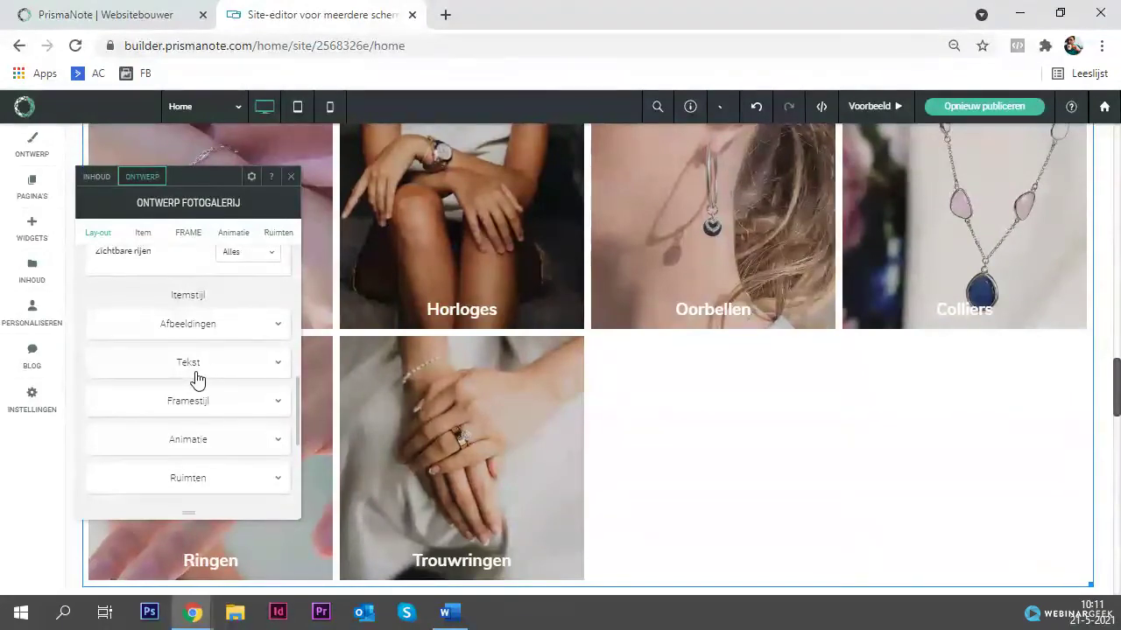
{"action": "left_click", "coordinate": [230, 326]}
{"action": "scroll", "coordinate": [230, 327], "scroll_direction": "down", "scroll_amount": 2}
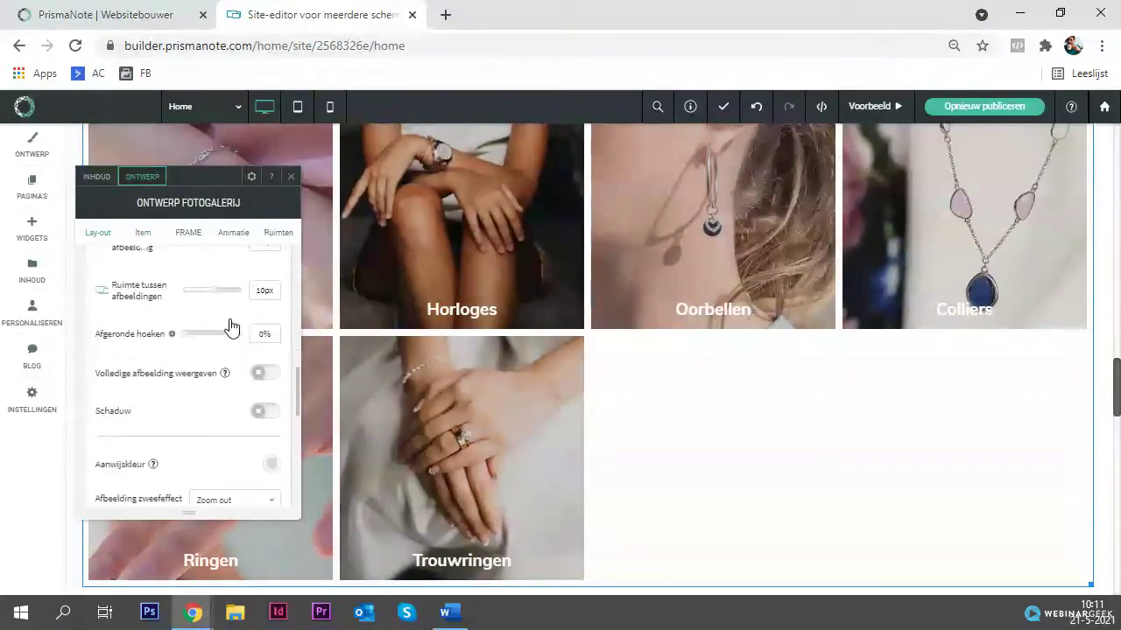
{"action": "scroll", "coordinate": [226, 306], "scroll_direction": "down", "scroll_amount": 4}
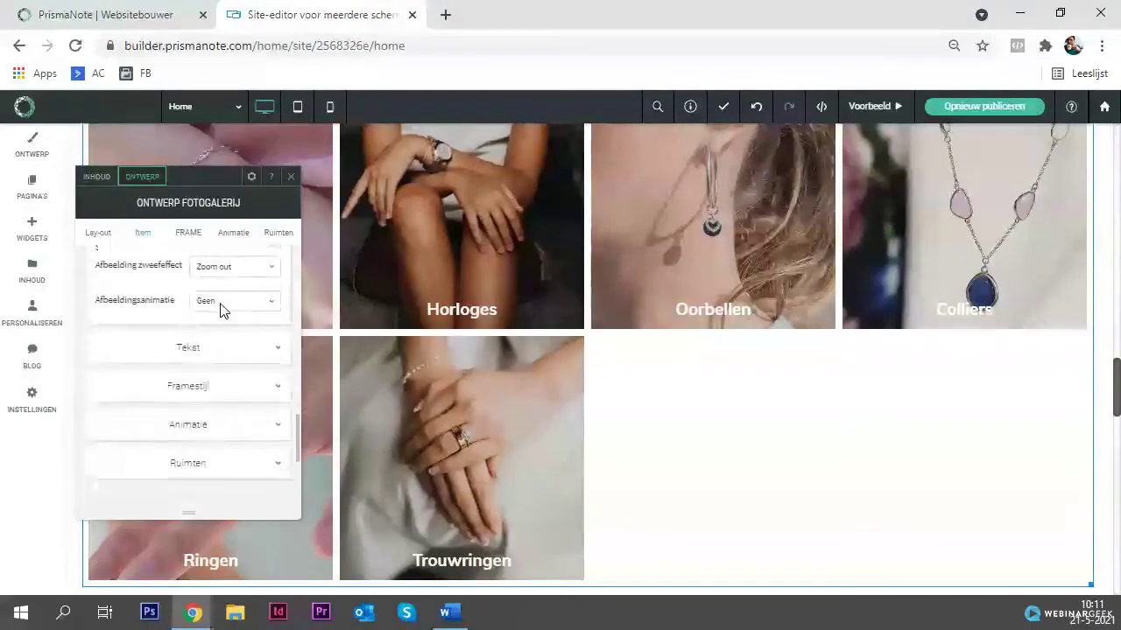
{"action": "left_click", "coordinate": [199, 351]}
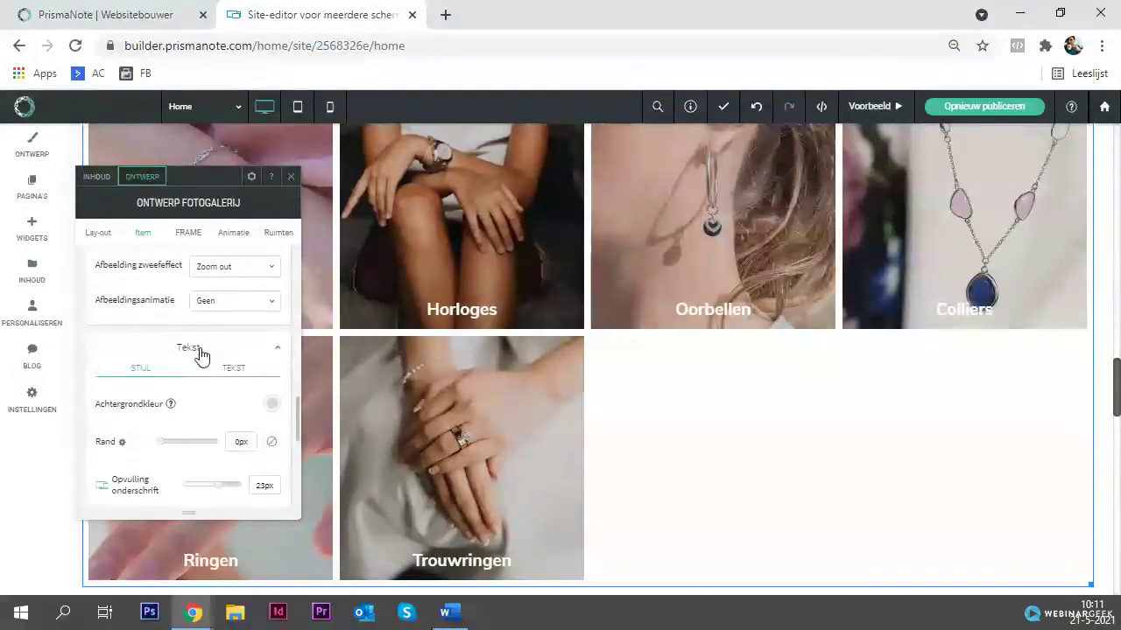
{"action": "scroll", "coordinate": [201, 352], "scroll_direction": "down", "scroll_amount": 2}
{"action": "scroll", "coordinate": [203, 346], "scroll_direction": "down", "scroll_amount": 2}
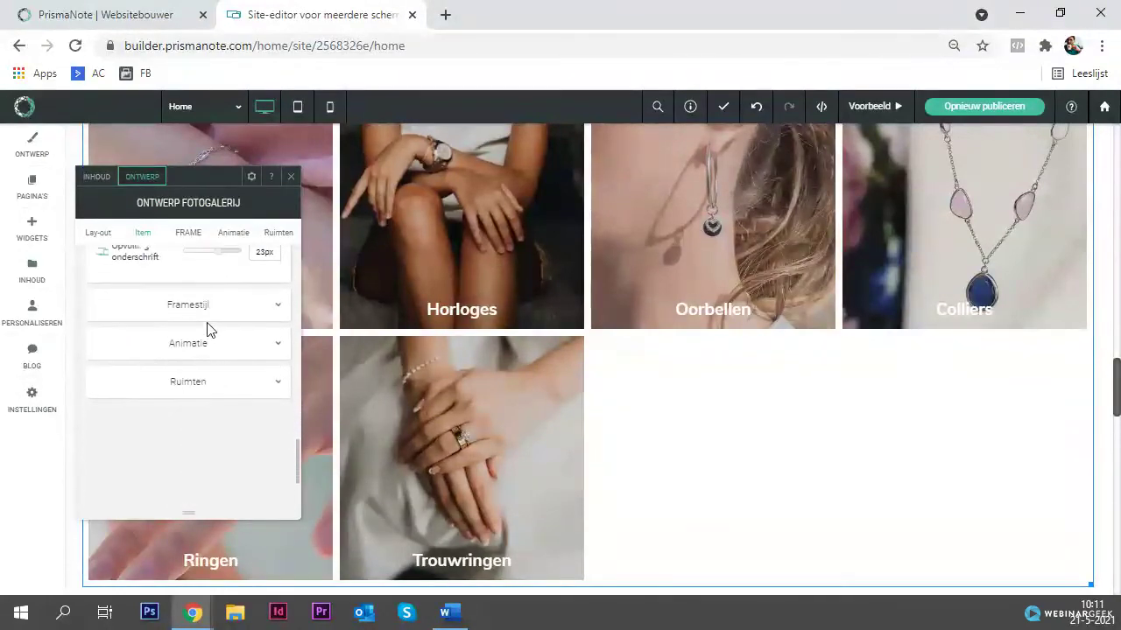
{"action": "left_click", "coordinate": [292, 176]}
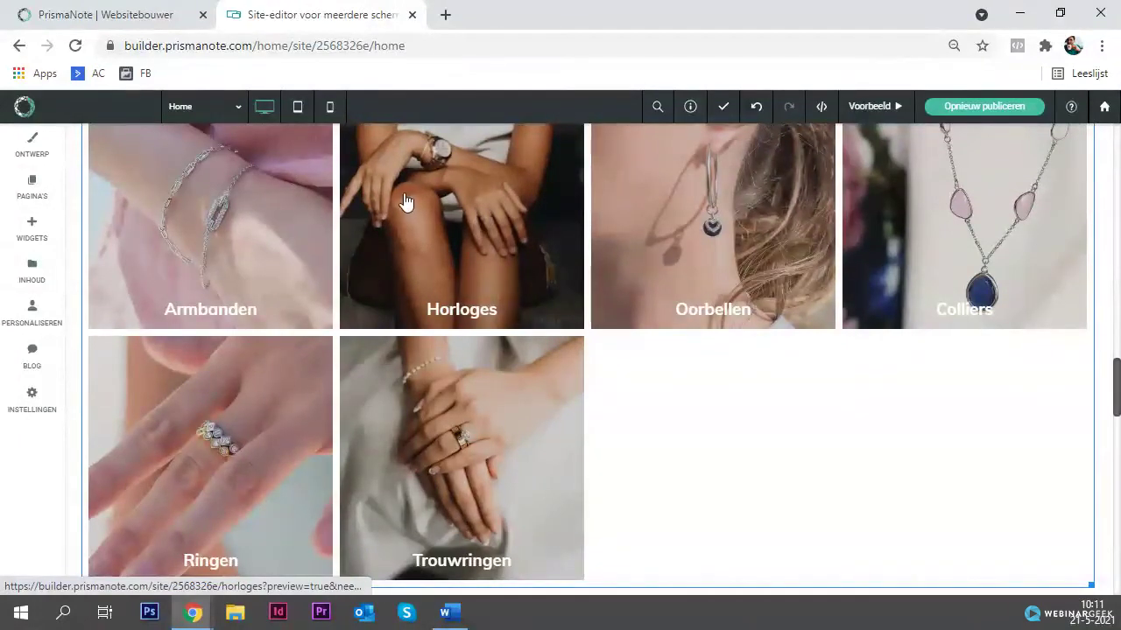
Step: Switch the editor to the mobile view and find the photo gallery on the home page
{"action": "left_click", "coordinate": [329, 107]}
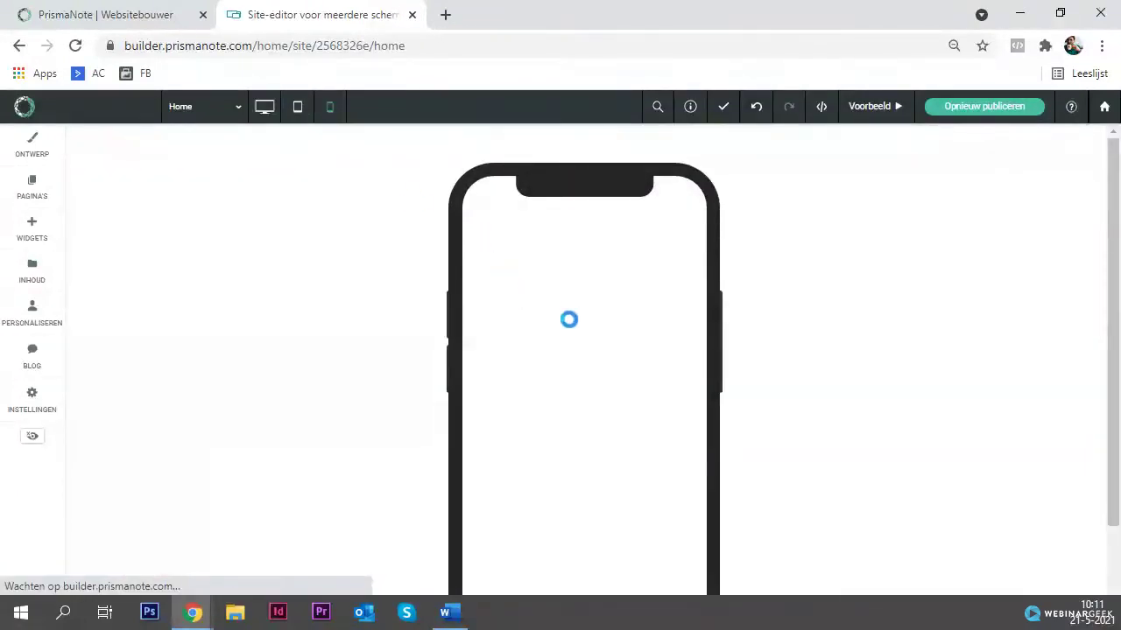
{"action": "scroll", "coordinate": [540, 322], "scroll_direction": "down", "scroll_amount": 6}
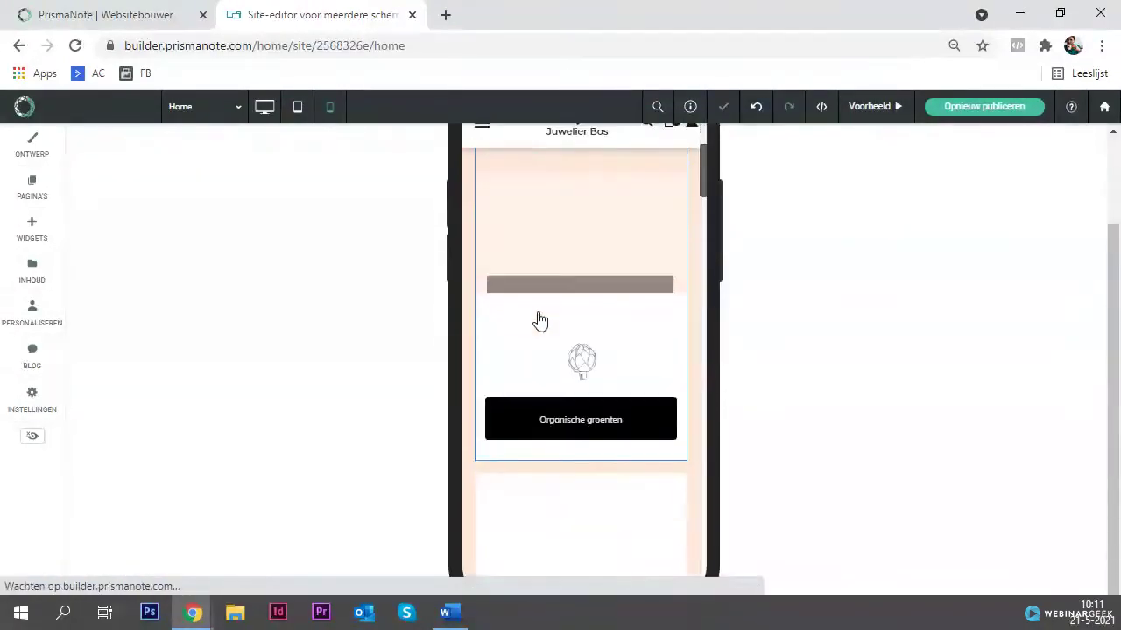
{"action": "scroll", "coordinate": [620, 325], "scroll_direction": "down", "scroll_amount": 5}
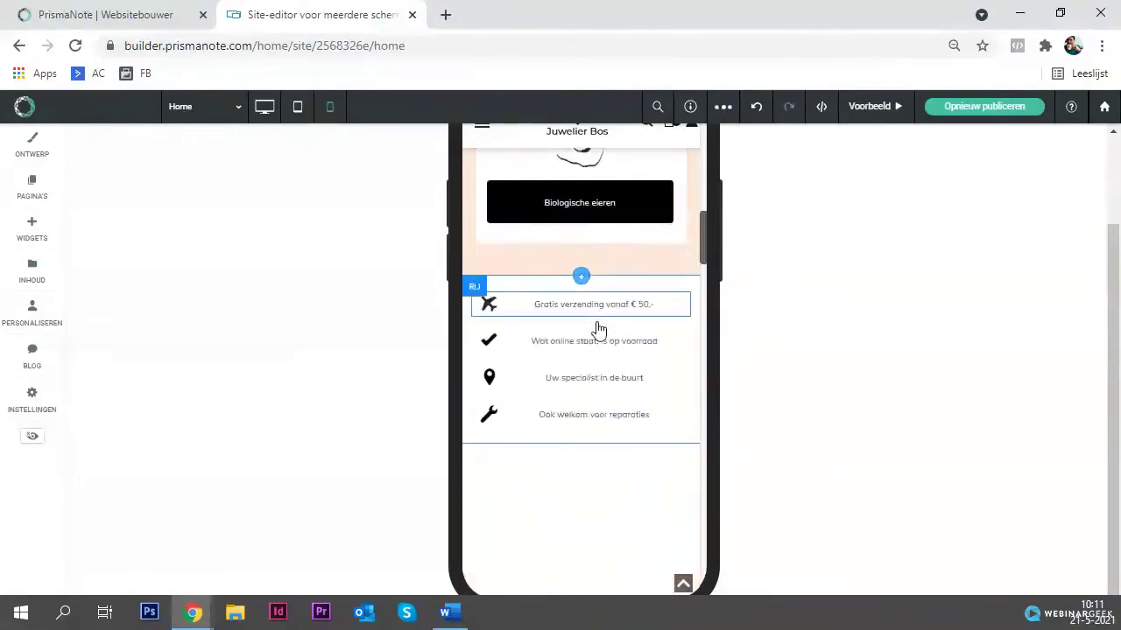
{"action": "scroll", "coordinate": [598, 329], "scroll_direction": "down", "scroll_amount": 8}
{"action": "scroll", "coordinate": [543, 307], "scroll_direction": "up", "scroll_amount": 1}
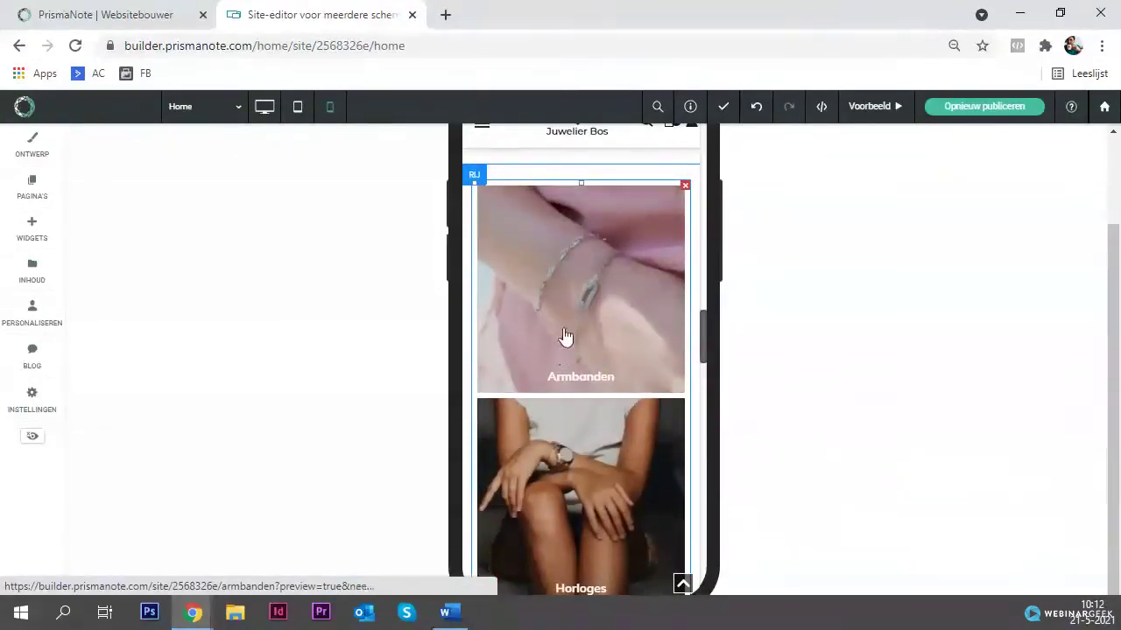
{"action": "scroll", "coordinate": [563, 350], "scroll_direction": "down", "scroll_amount": 1}
{"action": "scroll", "coordinate": [551, 291], "scroll_direction": "up", "scroll_amount": 1}
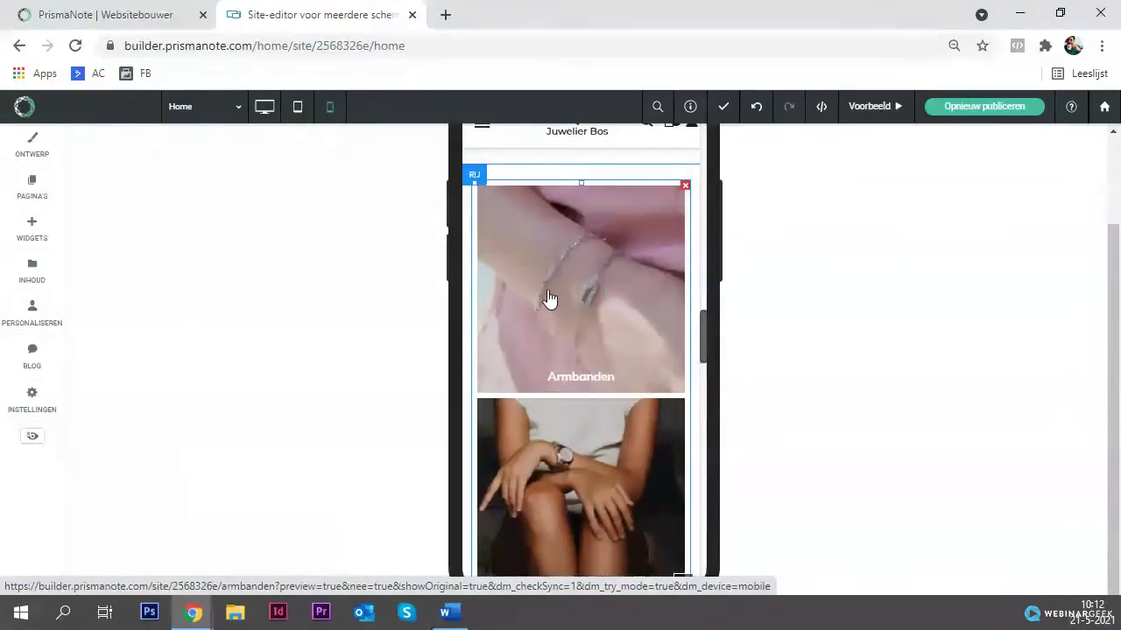
Step: Set the photo gallery's number of columns to 2 for the mobile view and check the resulting layout
{"action": "left_click", "coordinate": [548, 300]}
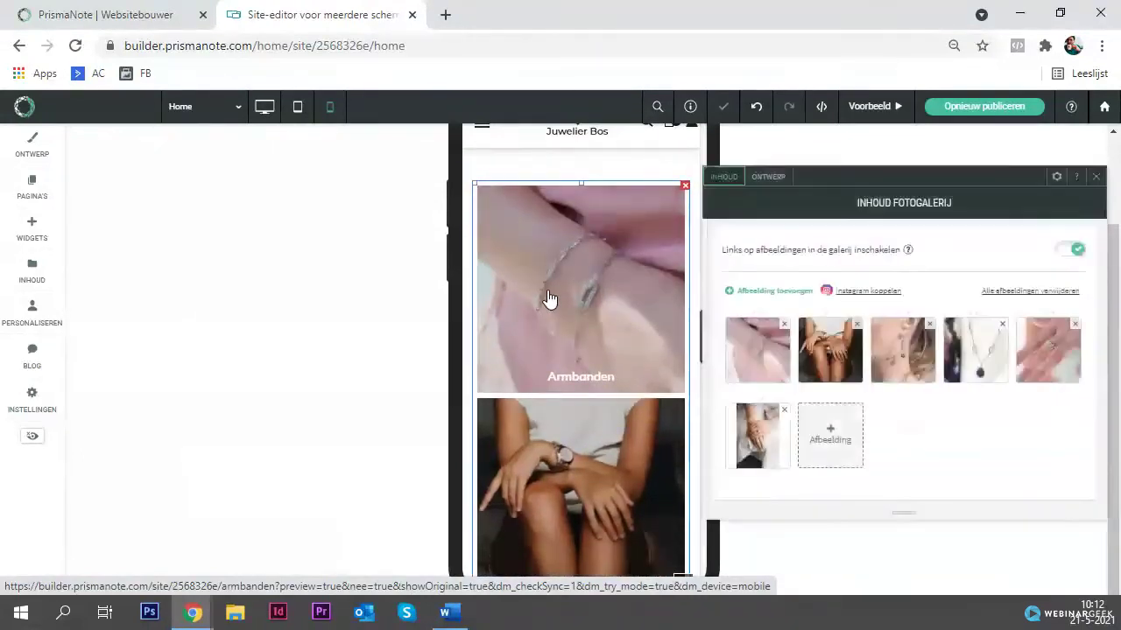
{"action": "left_click", "coordinate": [774, 180]}
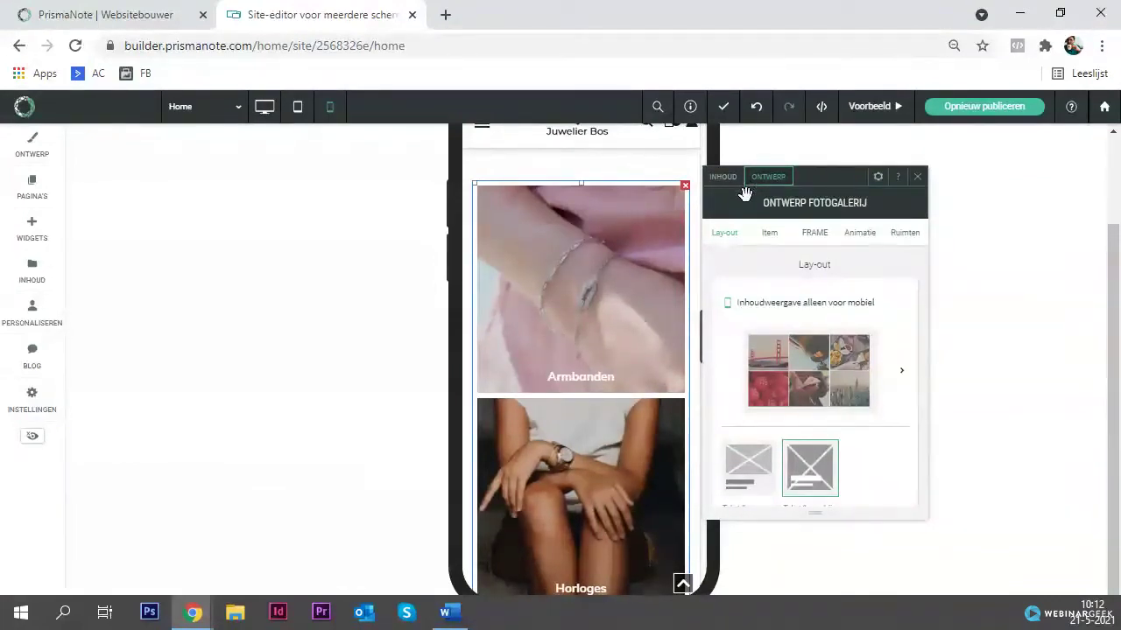
{"action": "scroll", "coordinate": [771, 333], "scroll_direction": "down", "scroll_amount": 5}
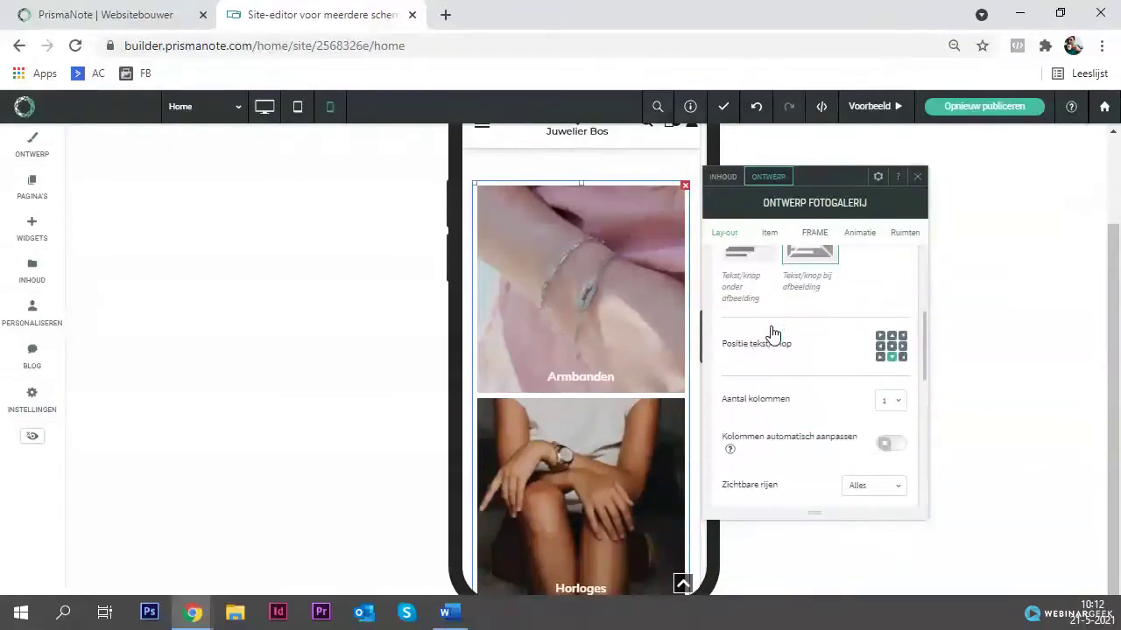
{"action": "scroll", "coordinate": [775, 328], "scroll_direction": "down", "scroll_amount": 3}
{"action": "left_click", "coordinate": [894, 285]}
{"action": "left_click", "coordinate": [886, 330]}
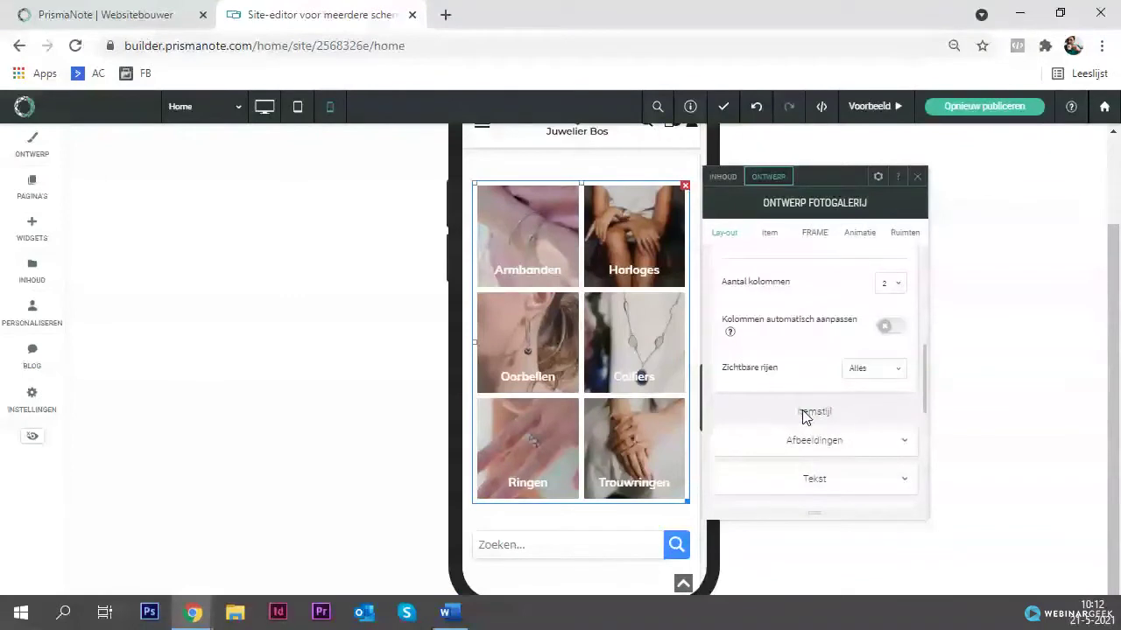
{"action": "left_click", "coordinate": [916, 179]}
{"action": "scroll", "coordinate": [506, 262], "scroll_direction": "up", "scroll_amount": 1}
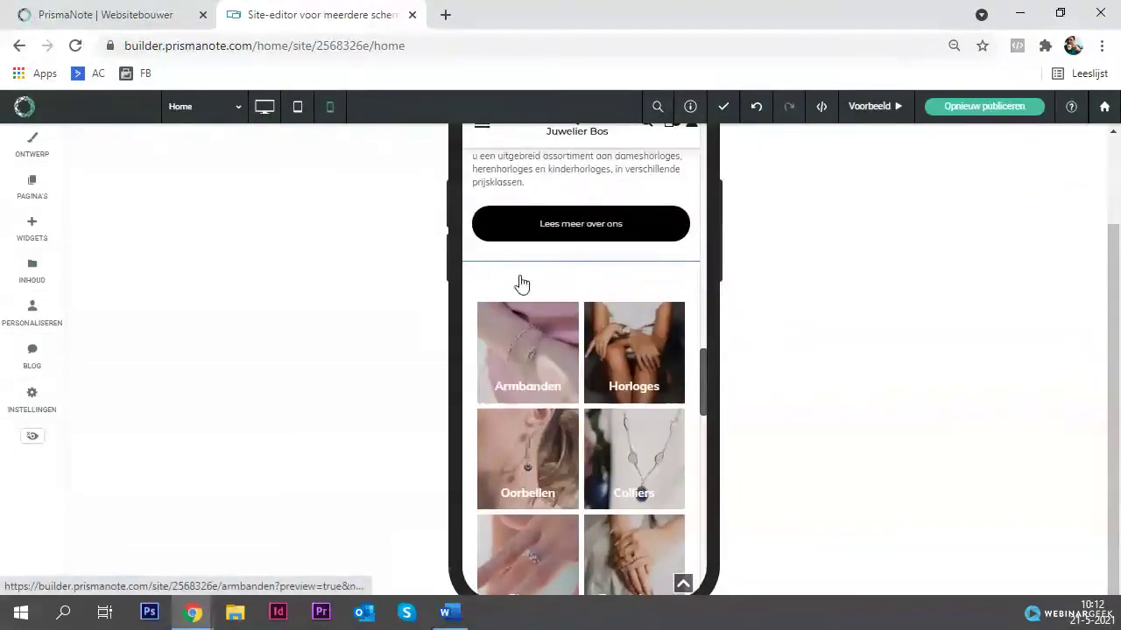
{"action": "scroll", "coordinate": [531, 331], "scroll_direction": "up", "scroll_amount": 1}
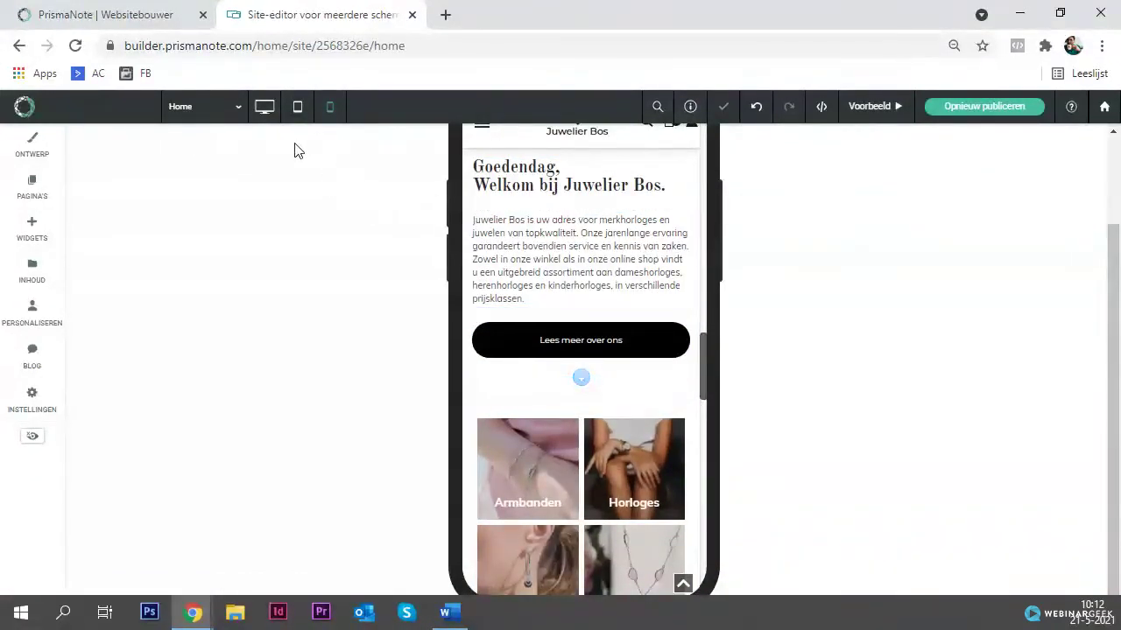
Step: Return the editor to the desktop view and look over the home page down to the "Nieuwe alinea" row
{"action": "left_click", "coordinate": [261, 107]}
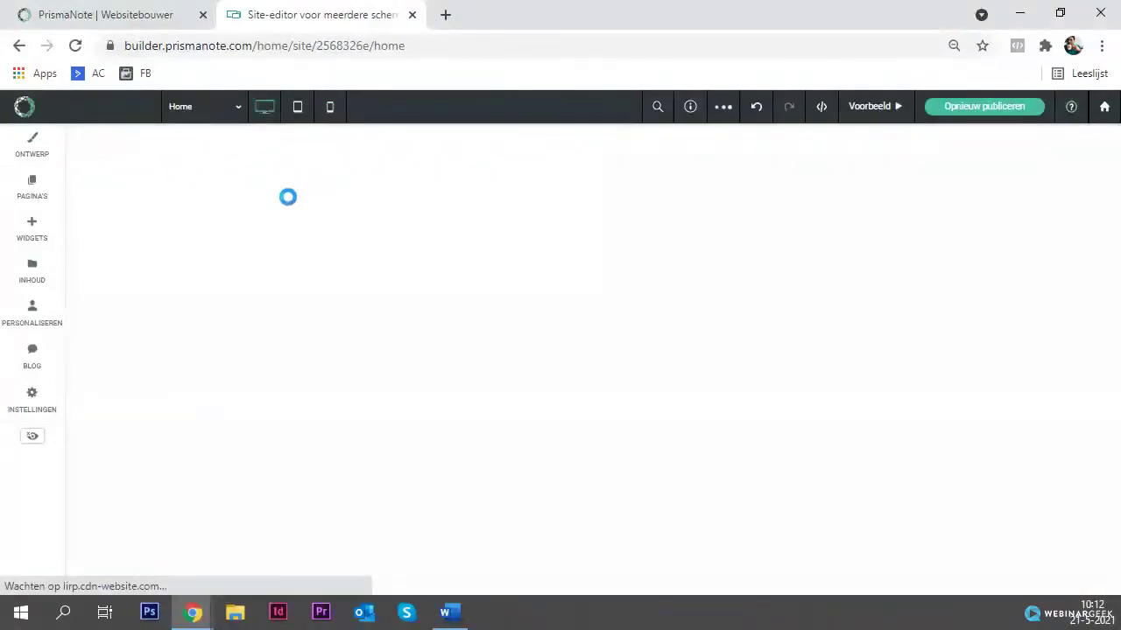
{"action": "scroll", "coordinate": [299, 252], "scroll_direction": "down", "scroll_amount": 10}
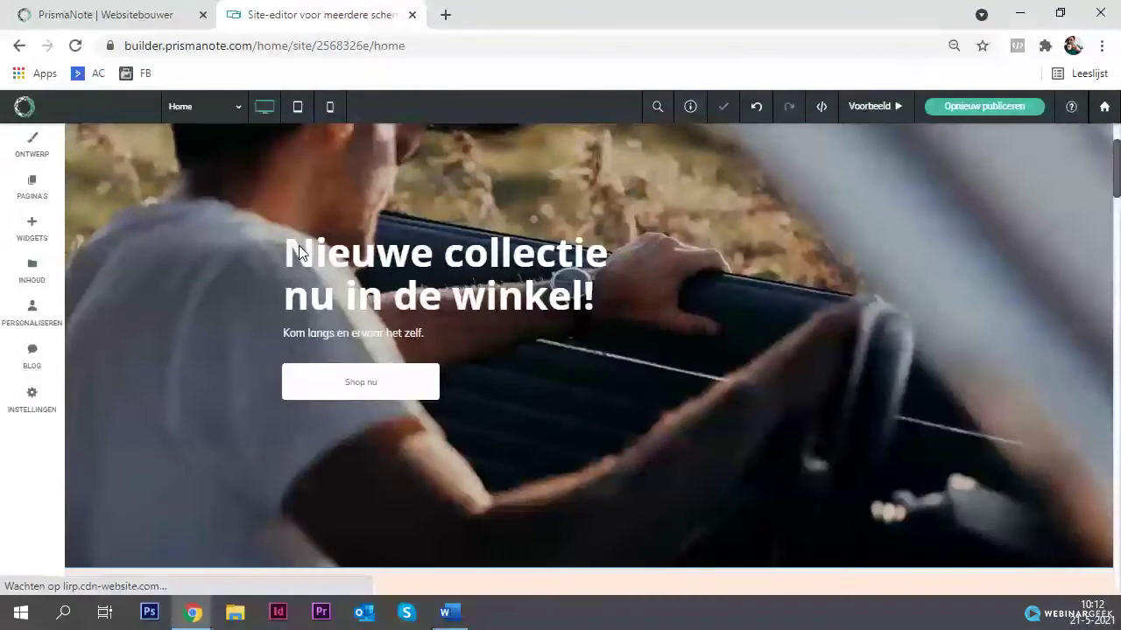
{"action": "scroll", "coordinate": [291, 254], "scroll_direction": "down", "scroll_amount": 8}
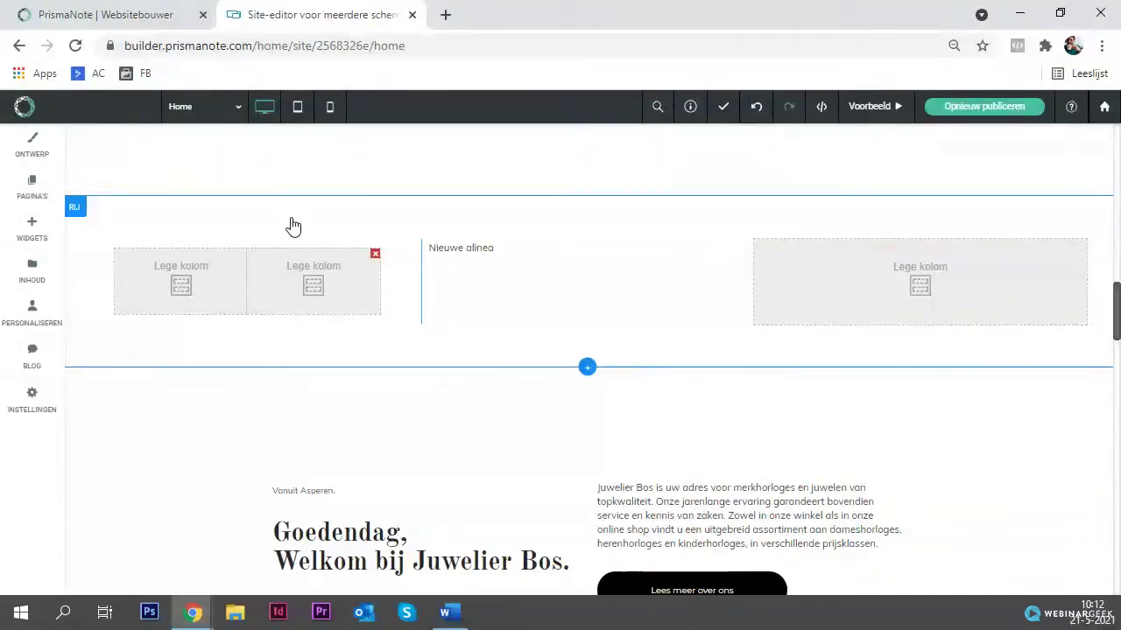
{"action": "scroll", "coordinate": [223, 245], "scroll_direction": "up", "scroll_amount": 2}
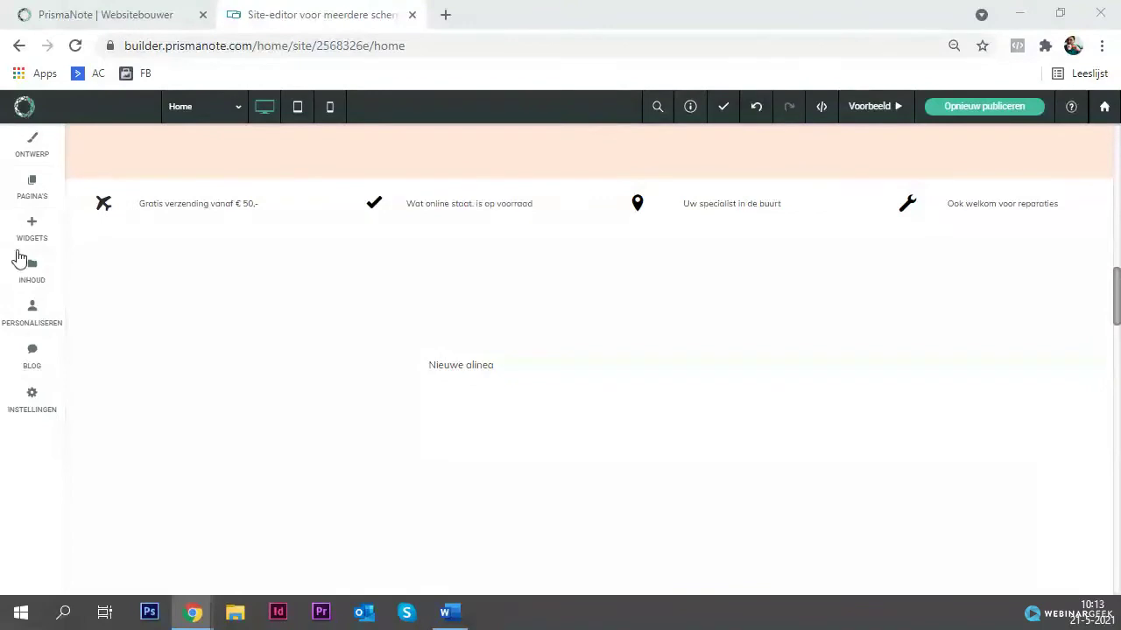
Step: Add a new blank page (Blanco pagina) named Seiko and check its entry in the site's navigation menu
{"action": "left_click", "coordinate": [48, 196]}
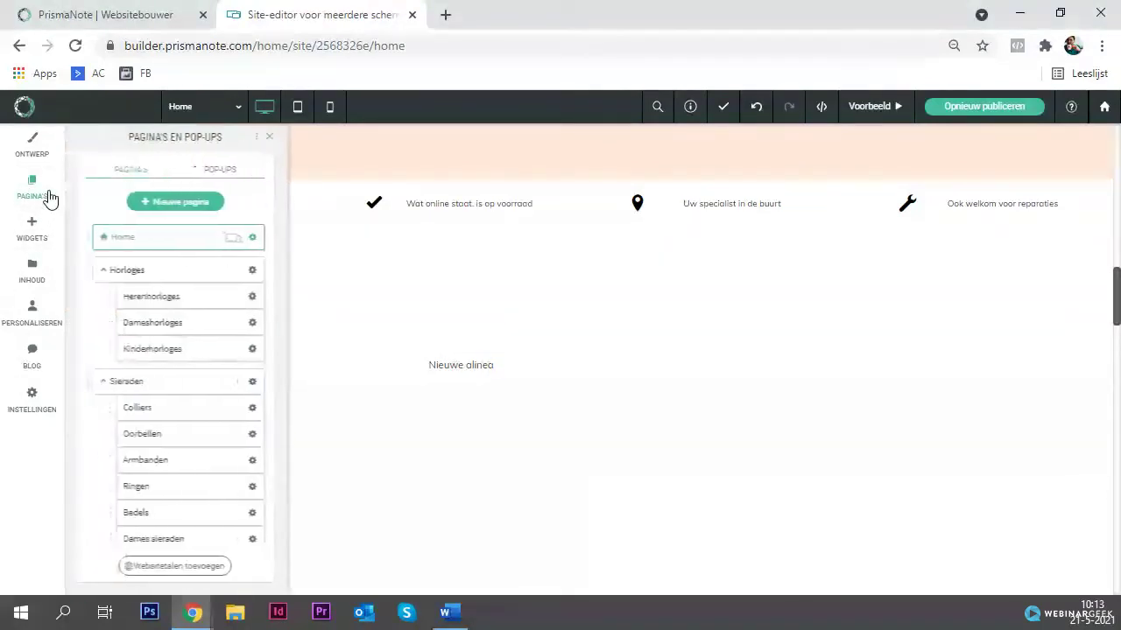
{"action": "left_click", "coordinate": [155, 206]}
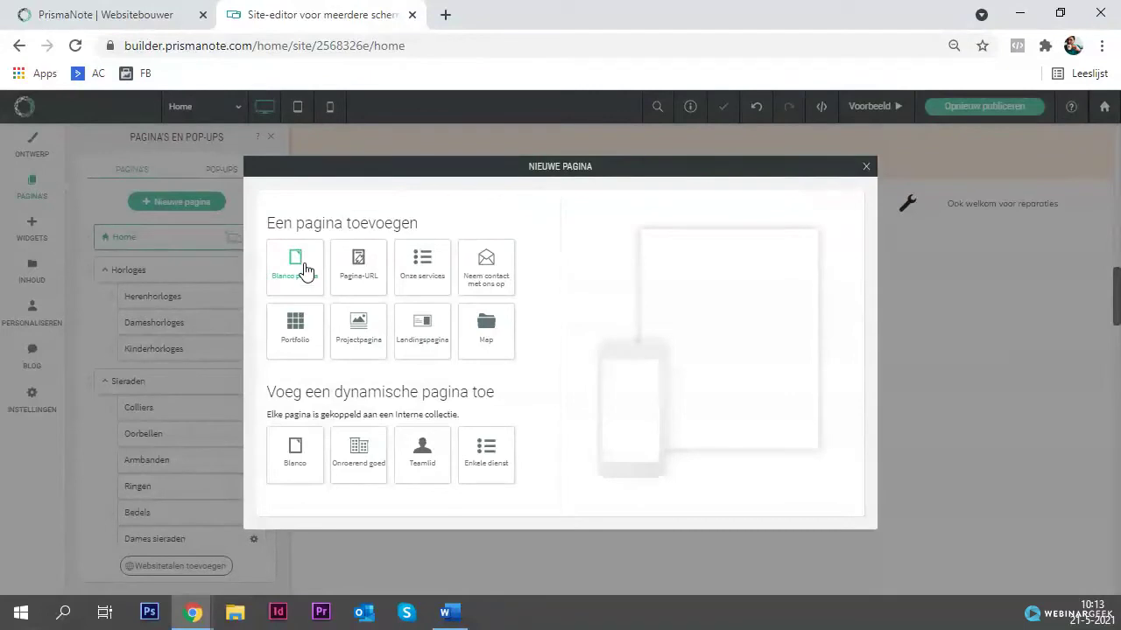
{"action": "left_click", "coordinate": [313, 260]}
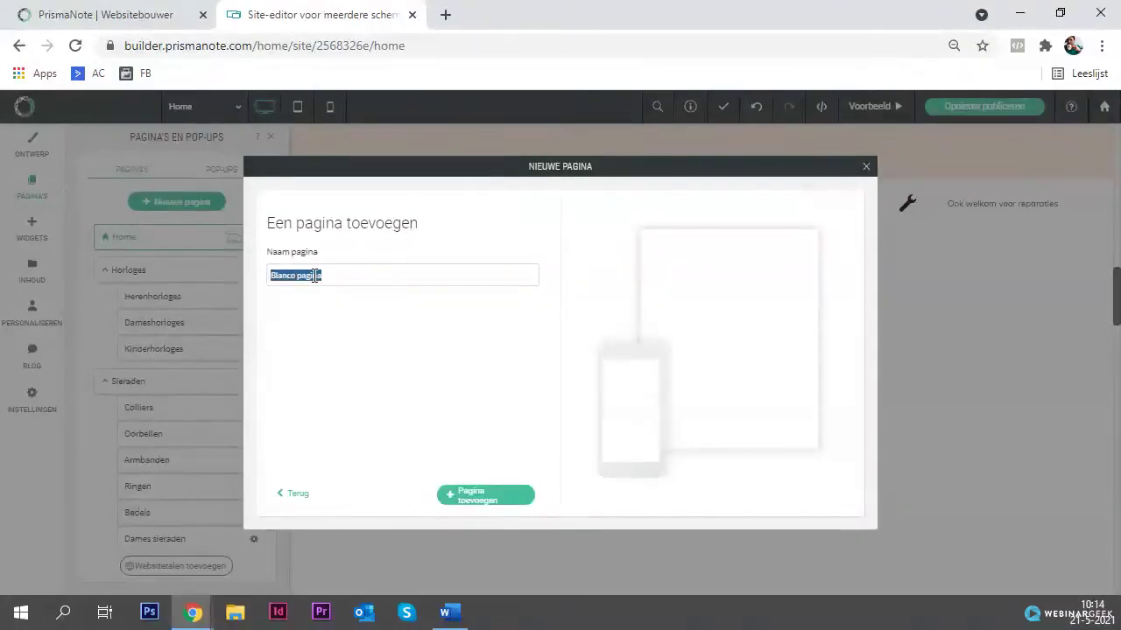
{"action": "type", "text": "Seiko"}
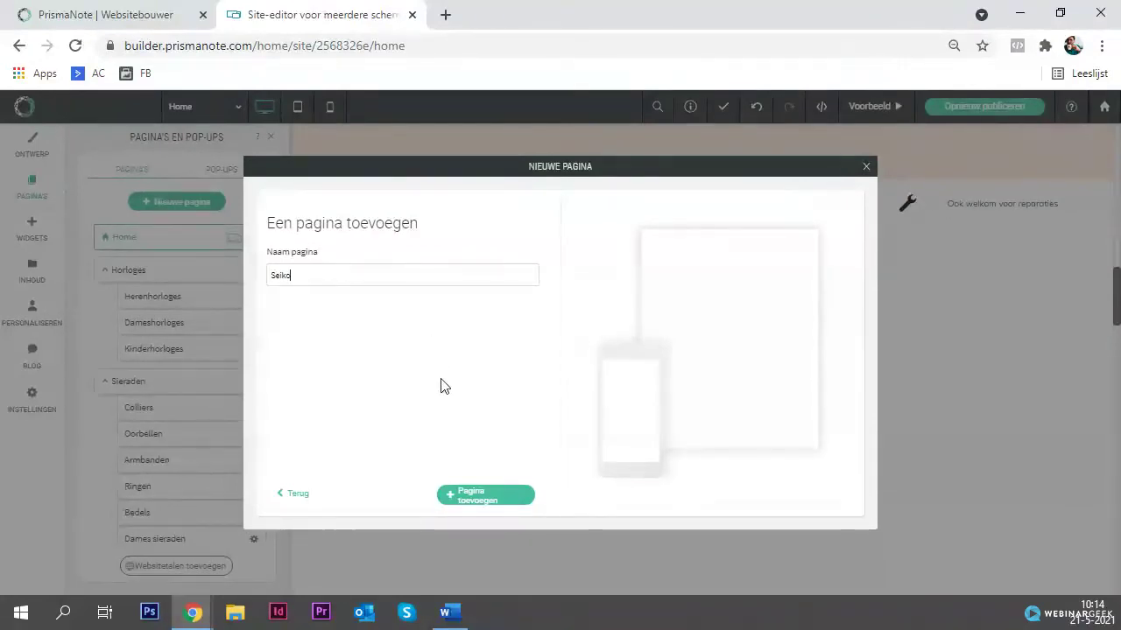
{"action": "left_click", "coordinate": [472, 497]}
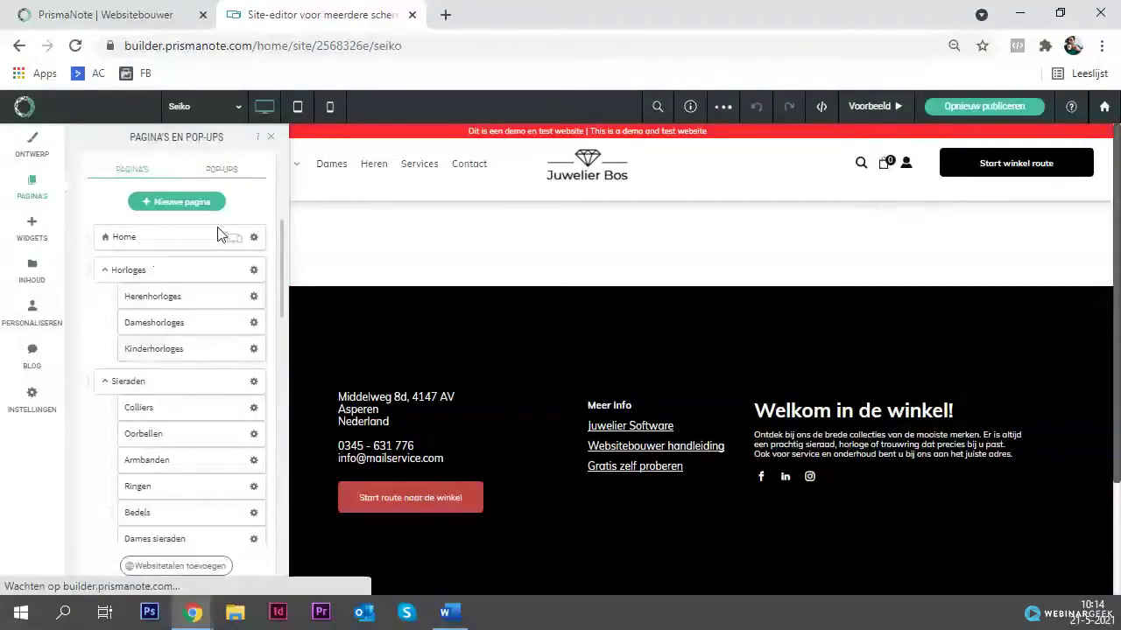
{"action": "left_click", "coordinate": [271, 140]}
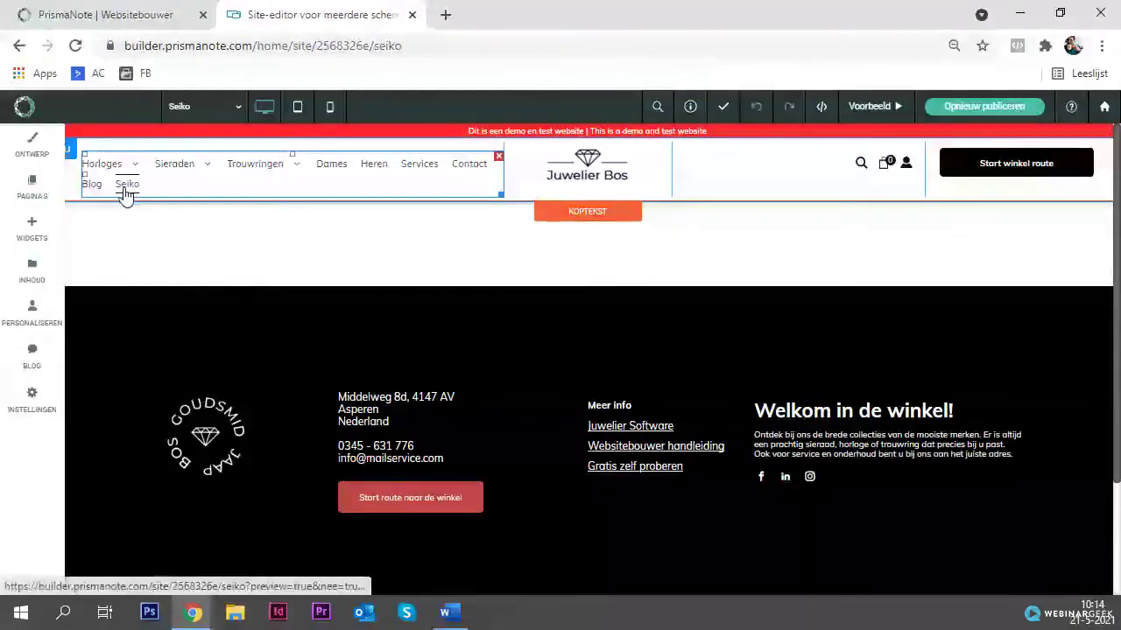
Step: Move the Seiko page in the page list so it is the first subpage under Horloges, above Herenhorloges
{"action": "left_click", "coordinate": [35, 186]}
{"action": "scroll", "coordinate": [155, 275], "scroll_direction": "down", "scroll_amount": 10}
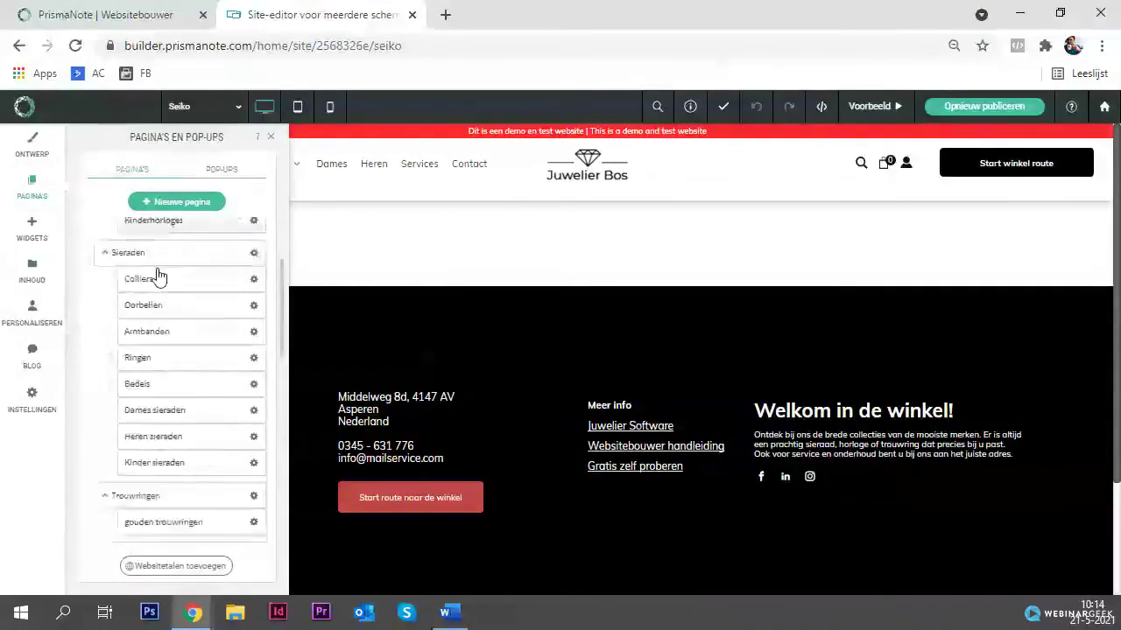
{"action": "scroll", "coordinate": [167, 403], "scroll_direction": "down", "scroll_amount": 1}
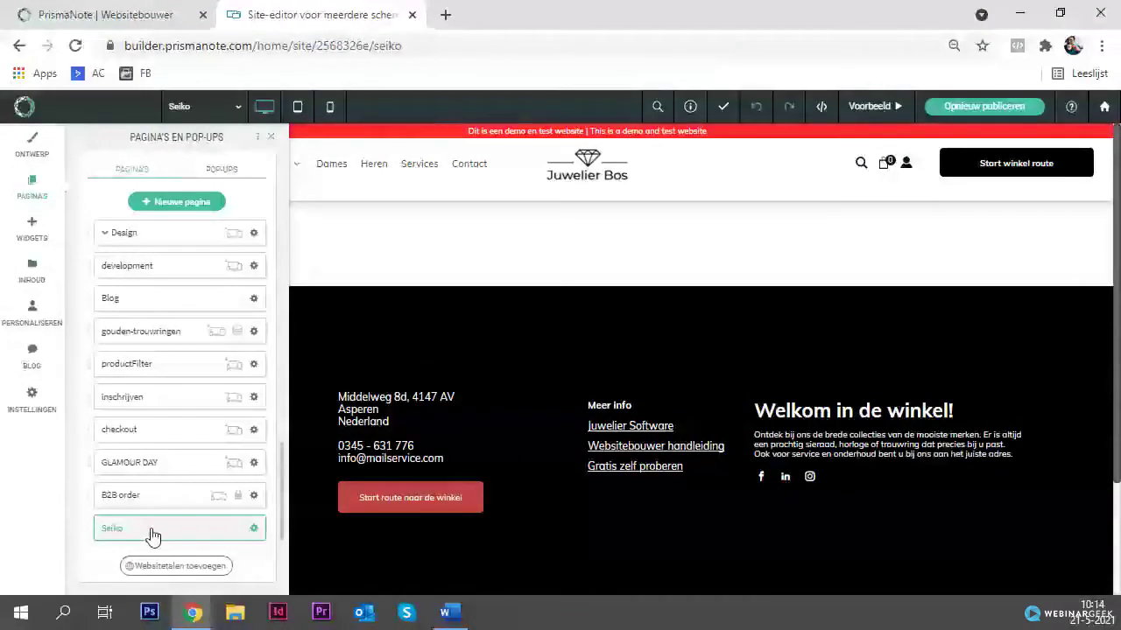
{"action": "left_click_drag", "start_coordinate": [155, 533], "coordinate": [181, 296]}
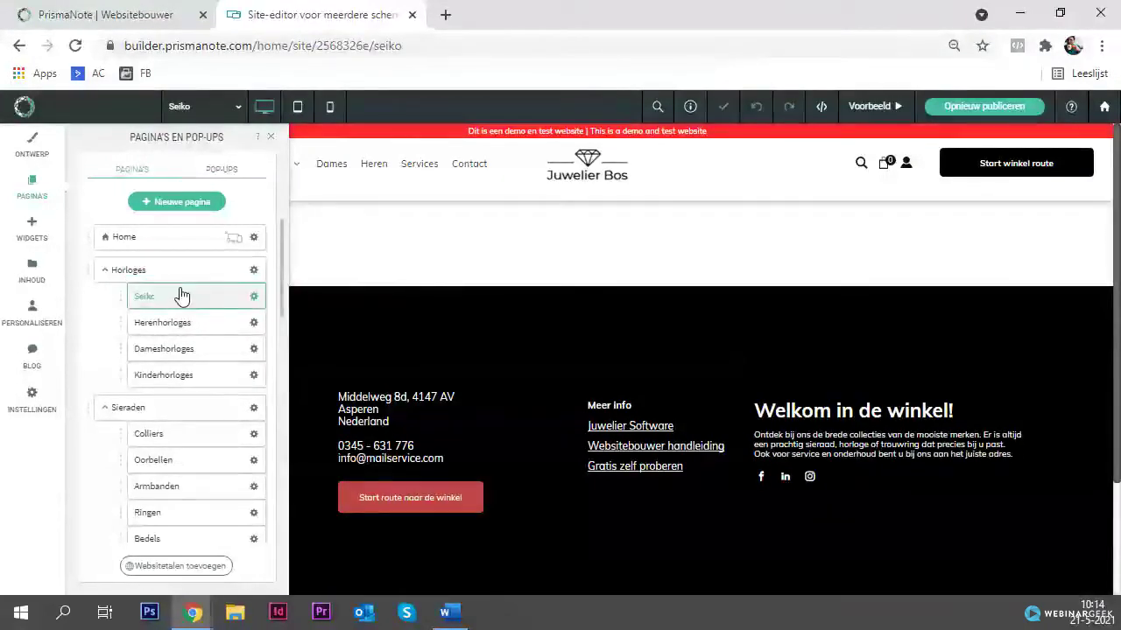
Step: Make the empty row on the Seiko page taller and add a new row above it
{"action": "left_click", "coordinate": [269, 140]}
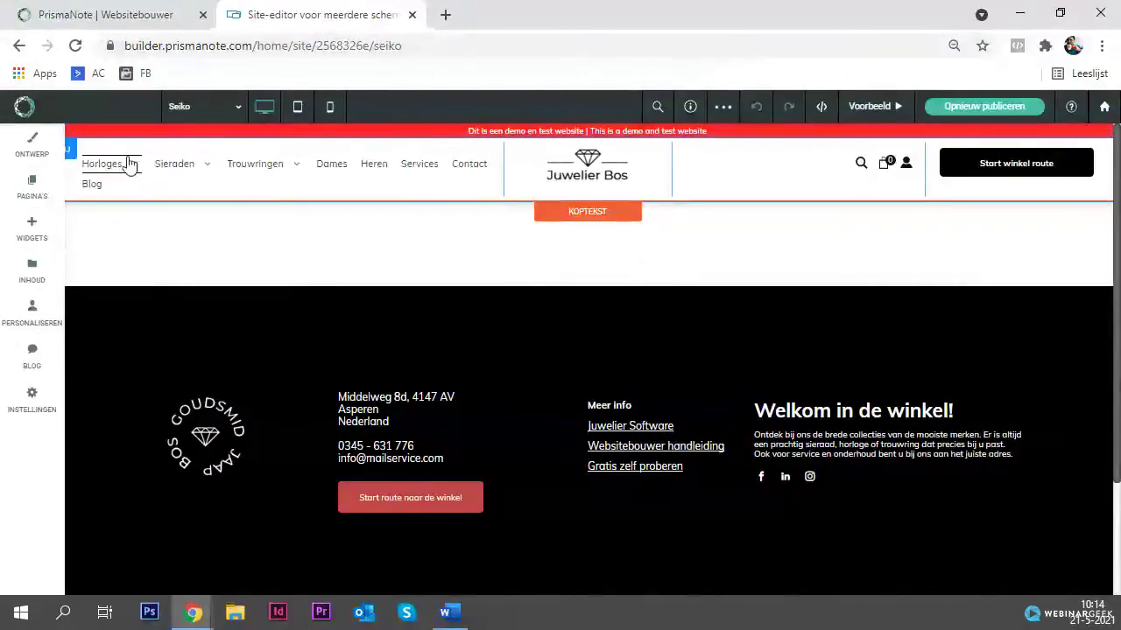
{"action": "mouse_move", "coordinate": [101, 168]}
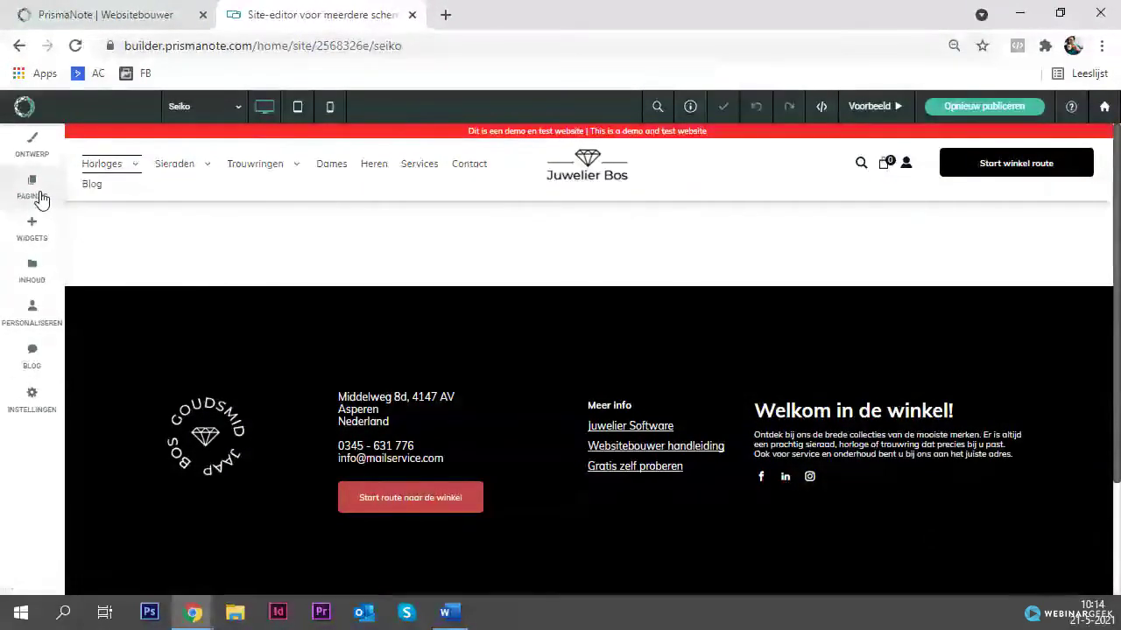
{"action": "left_click_drag", "start_coordinate": [215, 290], "coordinate": [240, 450]}
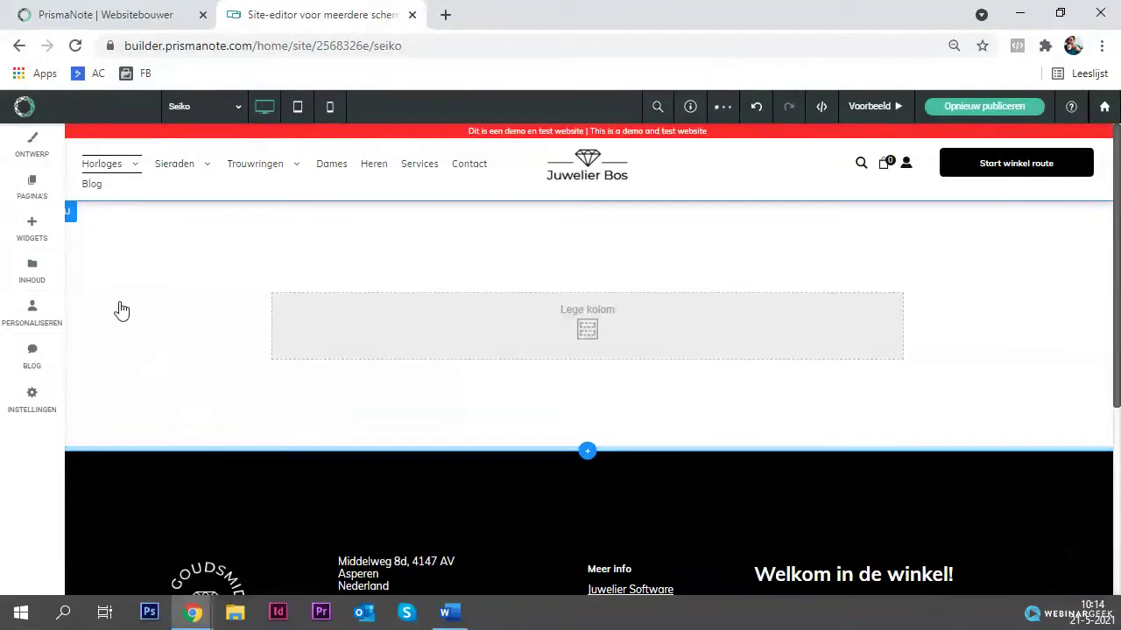
{"action": "left_click", "coordinate": [73, 219]}
{"action": "mouse_move", "coordinate": [136, 265]}
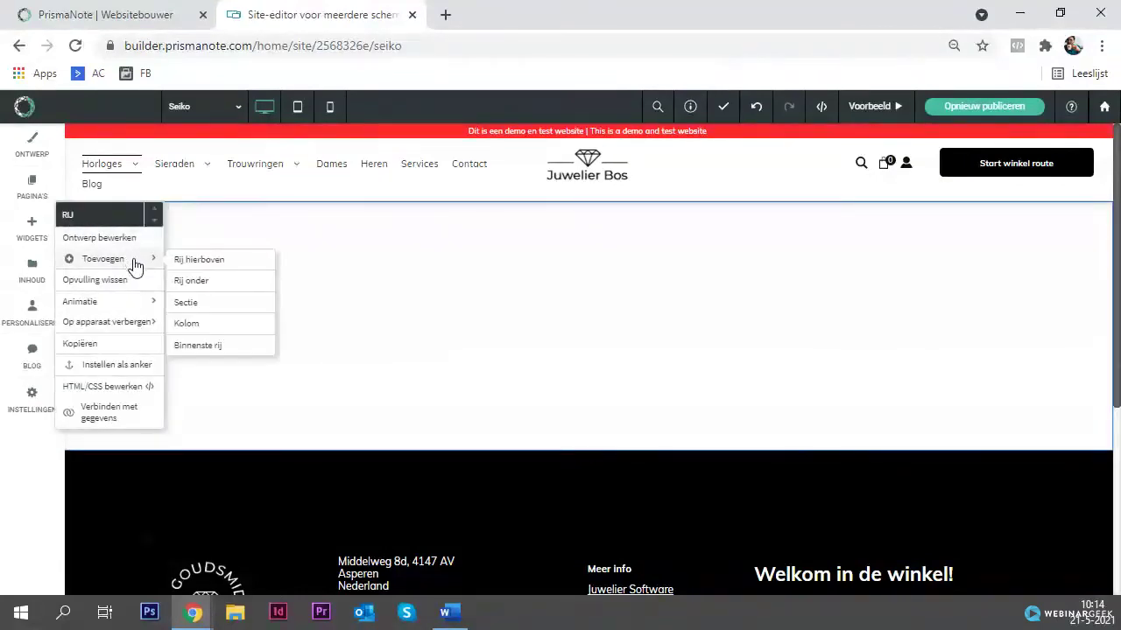
{"action": "left_click", "coordinate": [192, 265]}
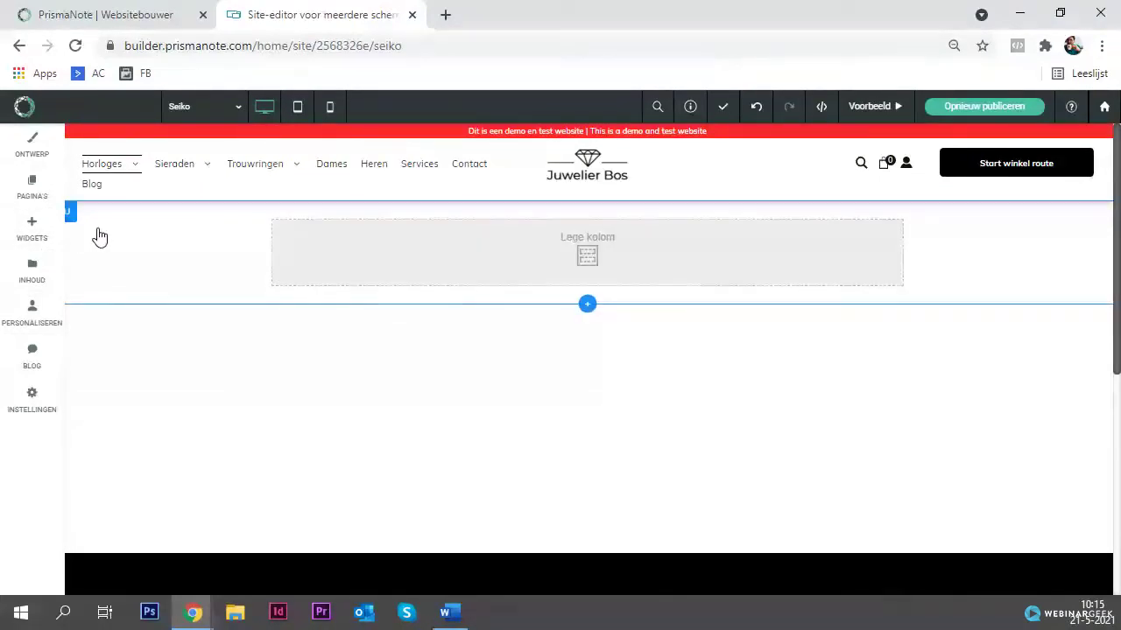
Step: Add a Tekst widget to the new upper row and centre its placeholder text
{"action": "left_click", "coordinate": [35, 229]}
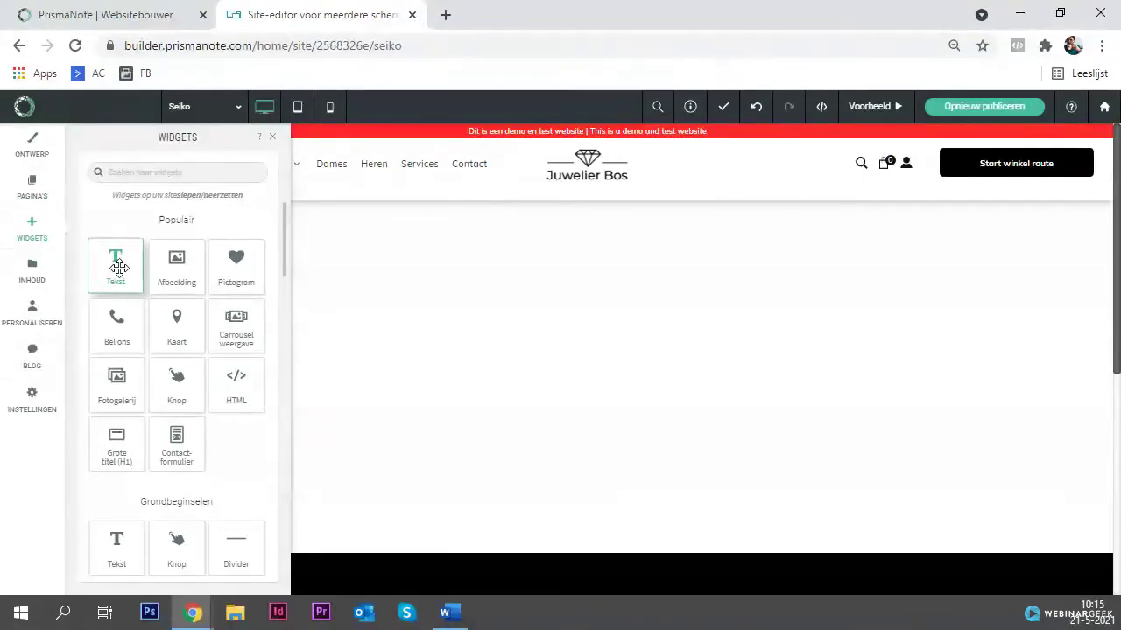
{"action": "left_click_drag", "start_coordinate": [121, 268], "coordinate": [614, 246]}
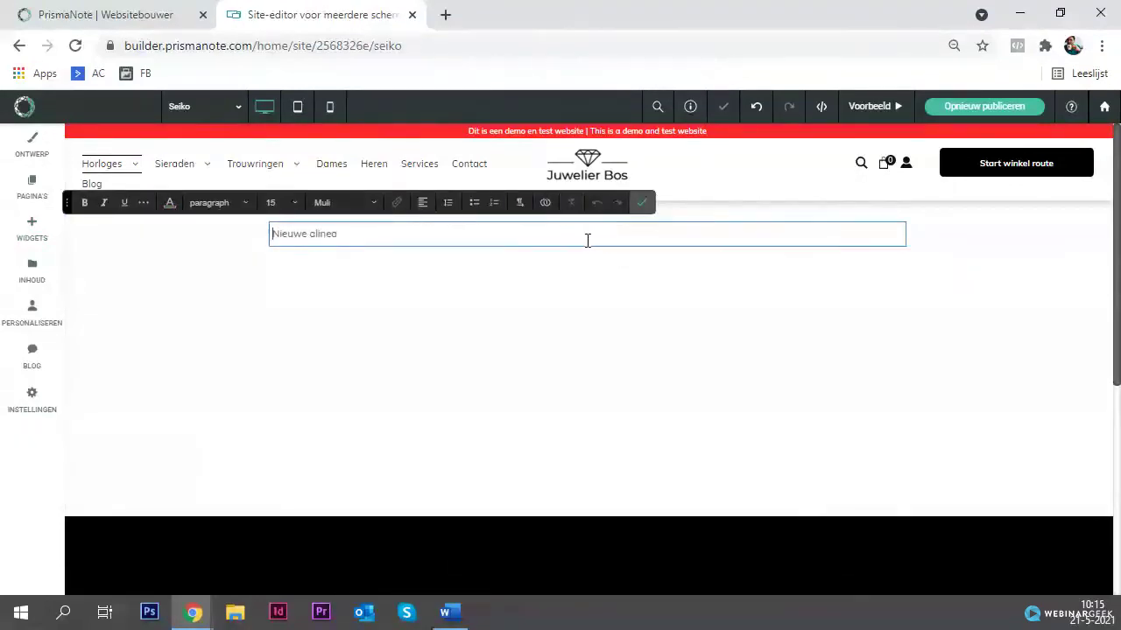
{"action": "triple_click", "coordinate": [380, 237]}
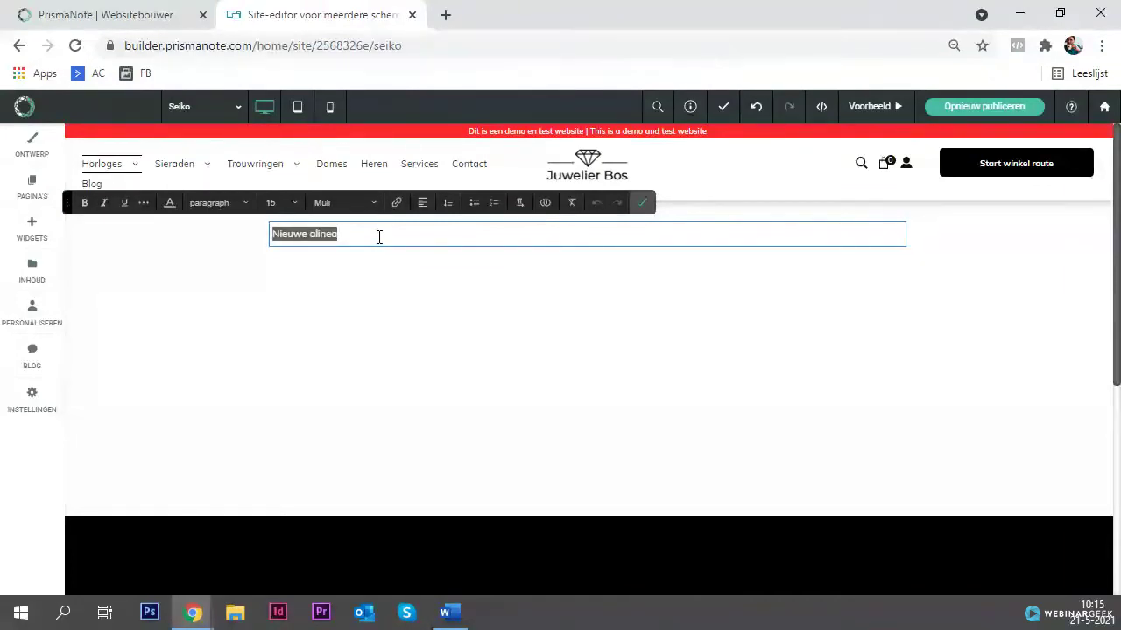
{"action": "left_click", "coordinate": [423, 205]}
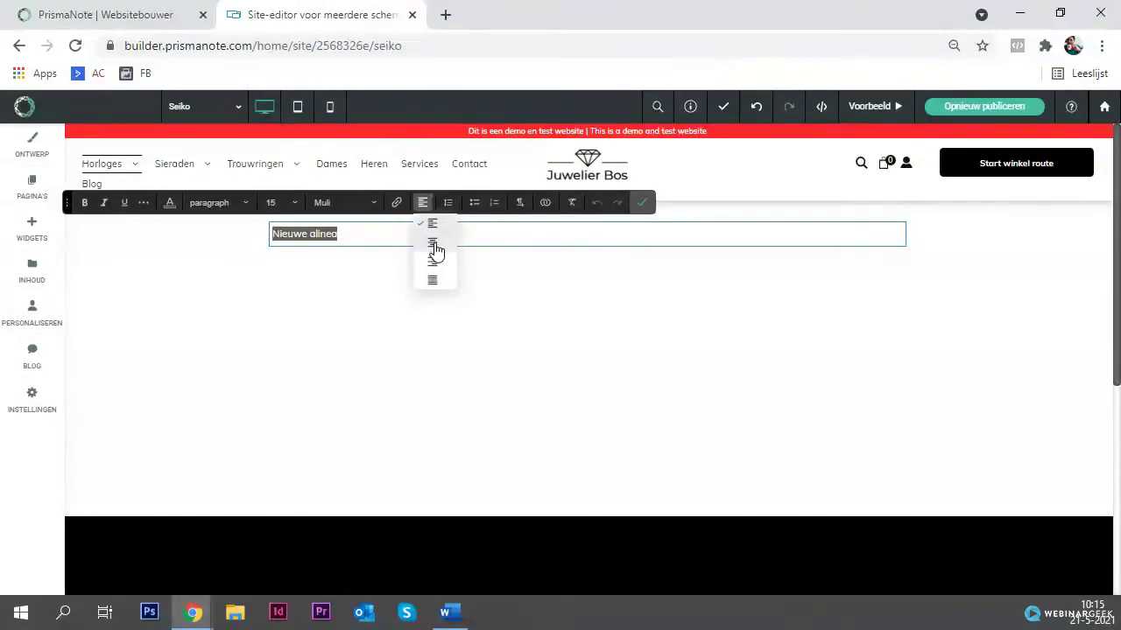
{"action": "left_click", "coordinate": [433, 245]}
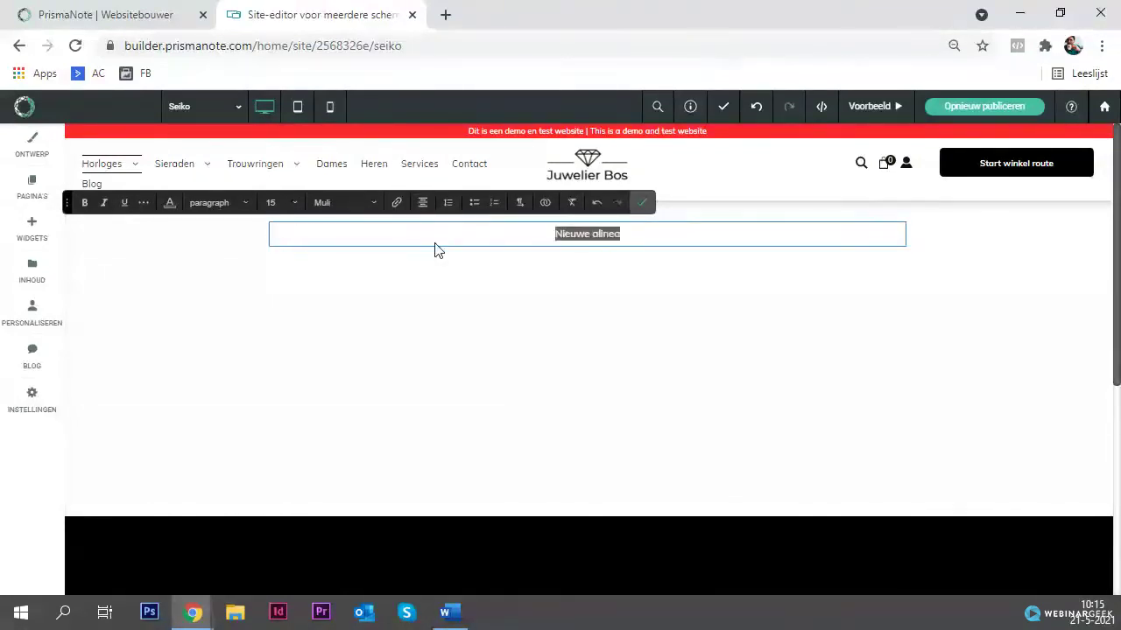
Step: Apply the Heading 2 style to the placeholder text and centre the resulting heading
{"action": "left_click", "coordinate": [233, 208]}
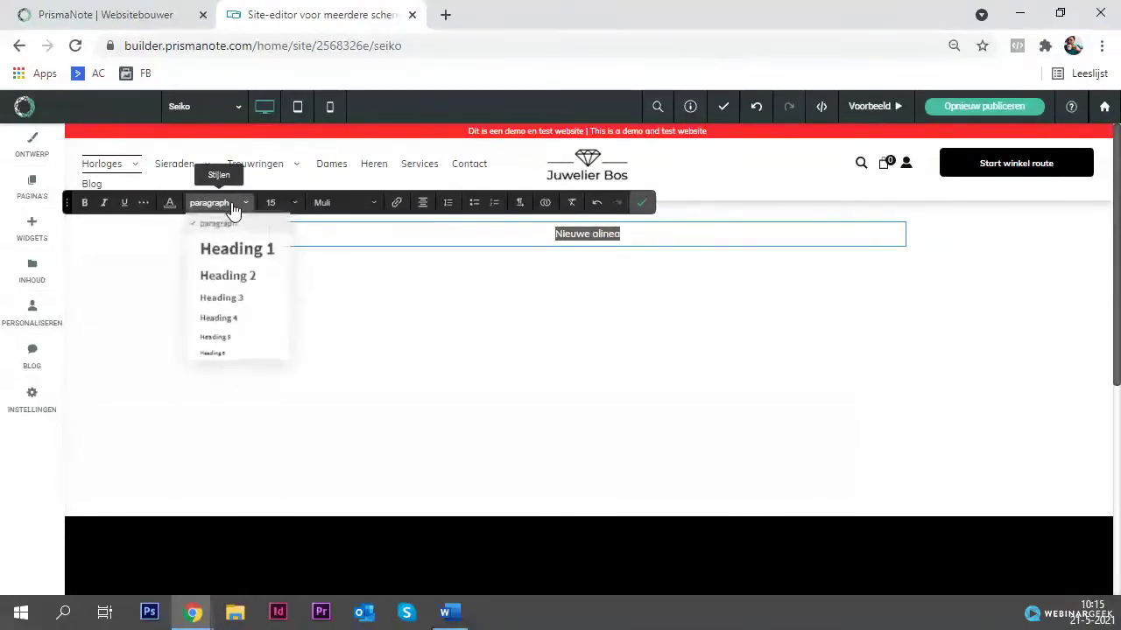
{"action": "left_click", "coordinate": [228, 276]}
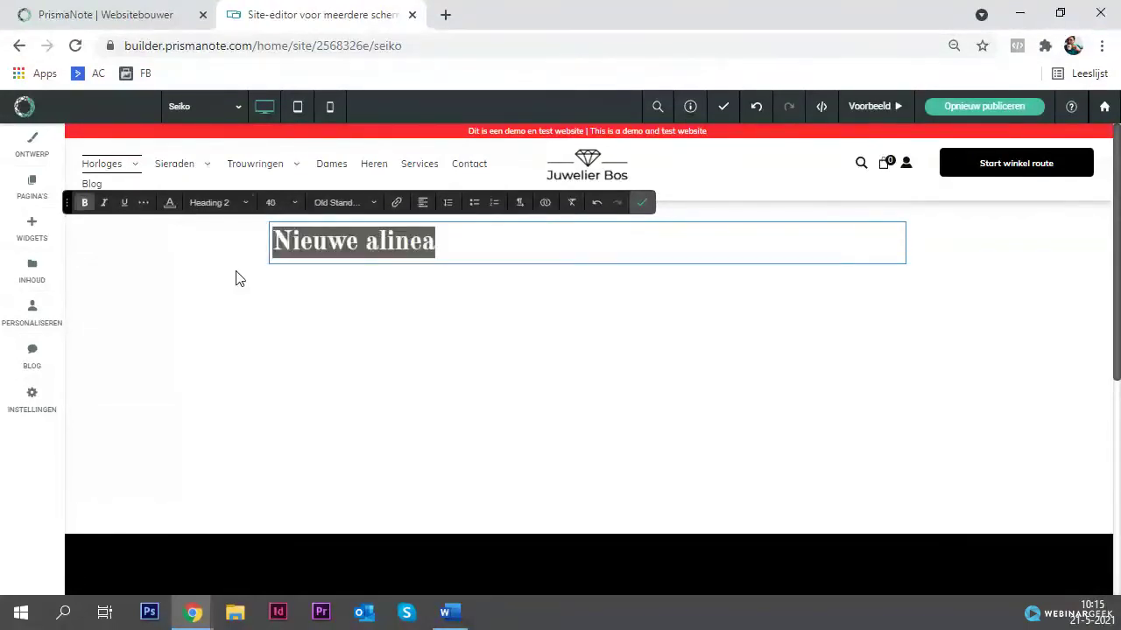
{"action": "left_click", "coordinate": [426, 202]}
{"action": "left_click", "coordinate": [430, 248]}
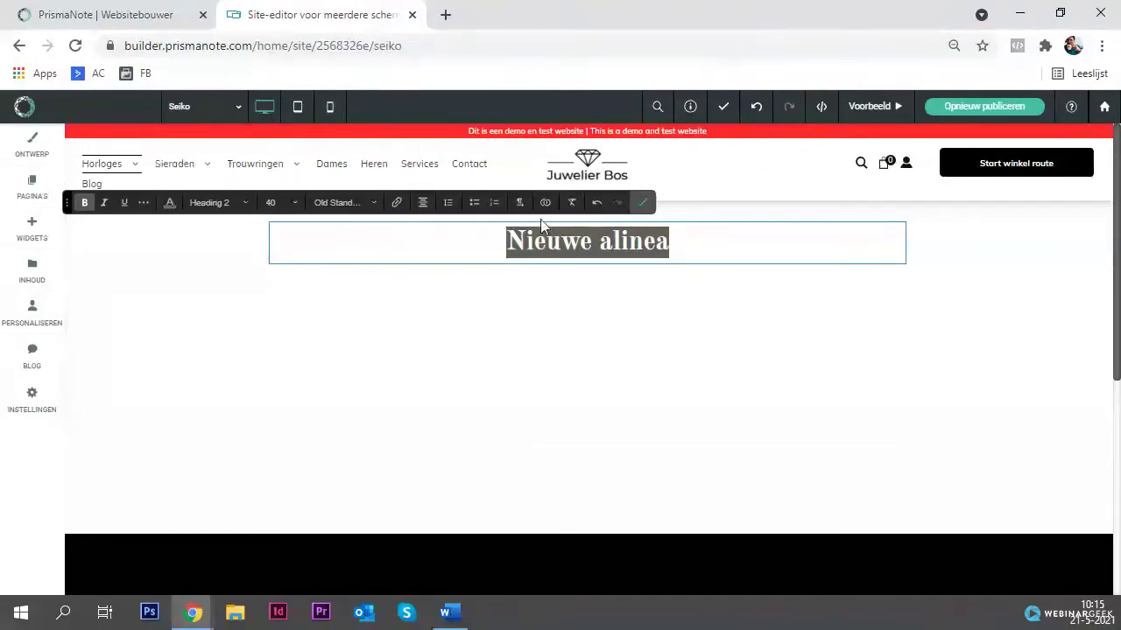
{"action": "left_click", "coordinate": [642, 203]}
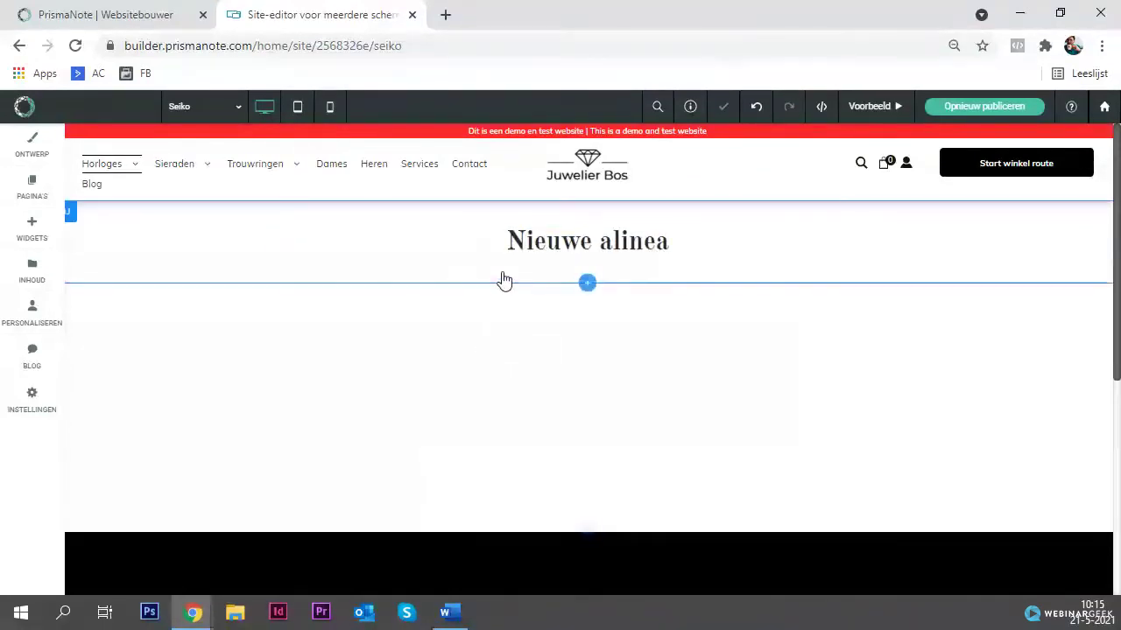
Step: Increase the heading row's height and replace the placeholder heading with "Seiko collectie"
{"action": "left_click_drag", "start_coordinate": [505, 289], "coordinate": [507, 310]}
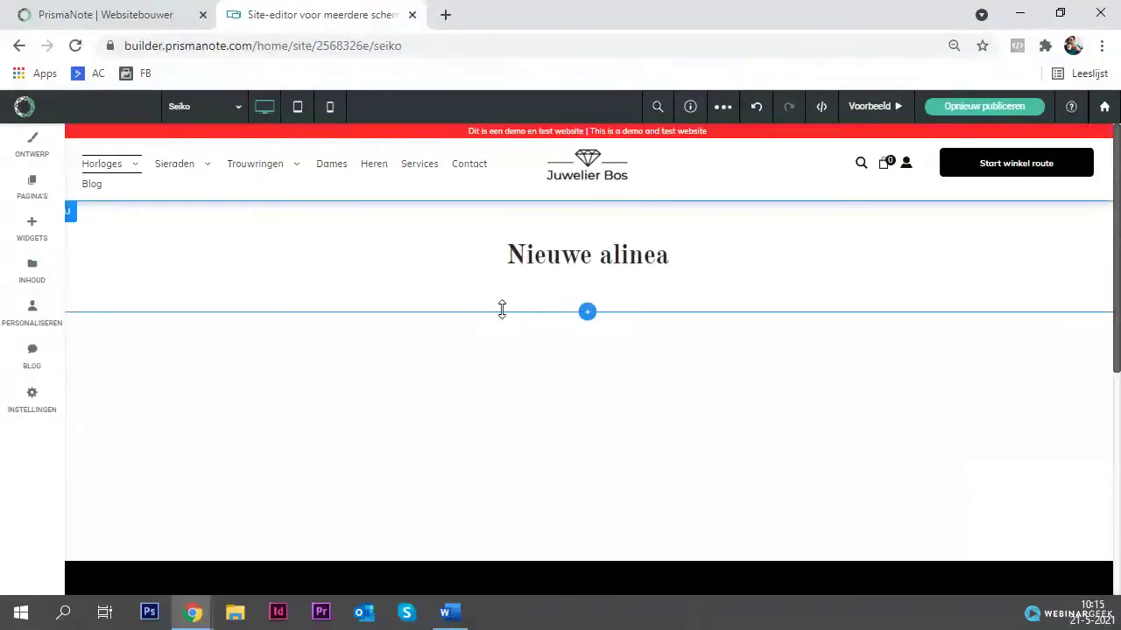
{"action": "left_click_drag", "start_coordinate": [502, 308], "coordinate": [513, 338]}
{"action": "left_click", "coordinate": [542, 278]}
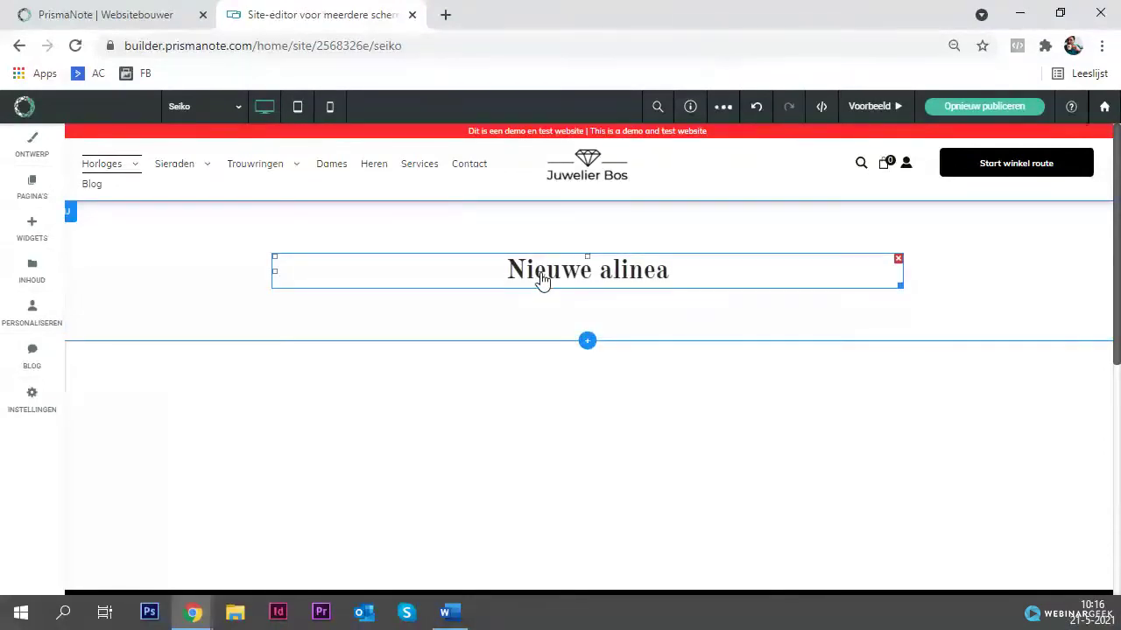
{"action": "left_click", "coordinate": [674, 275]}
{"action": "left_click_drag", "start_coordinate": [671, 267], "coordinate": [537, 273]}
{"action": "type", "text": "Seikpo"}
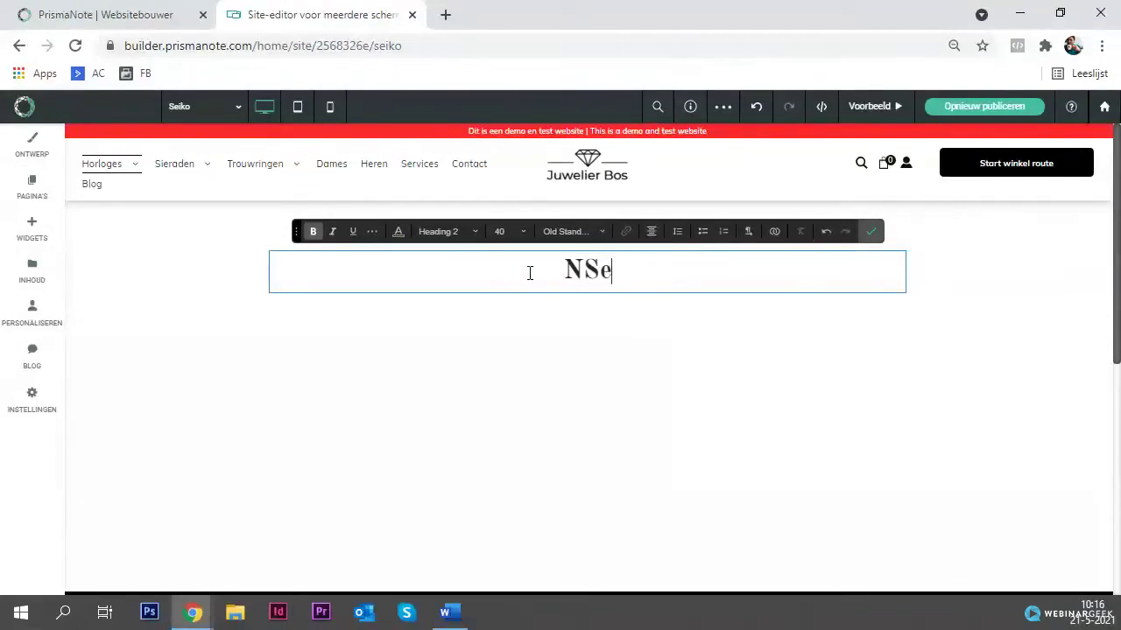
{"action": "key", "text": "BackSpace"}
{"action": "key", "text": "BackSpace"}
{"action": "type", "text": "o collectie"}
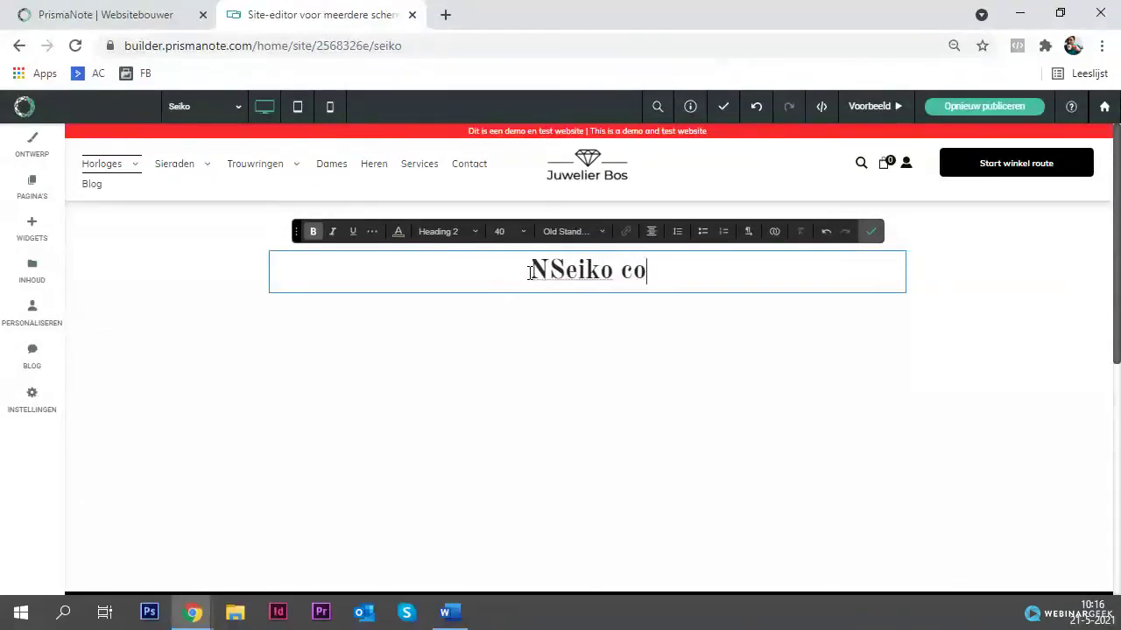
{"action": "left_click", "coordinate": [515, 271]}
{"action": "key", "text": "BackSpace"}
{"action": "left_click", "coordinate": [872, 233]}
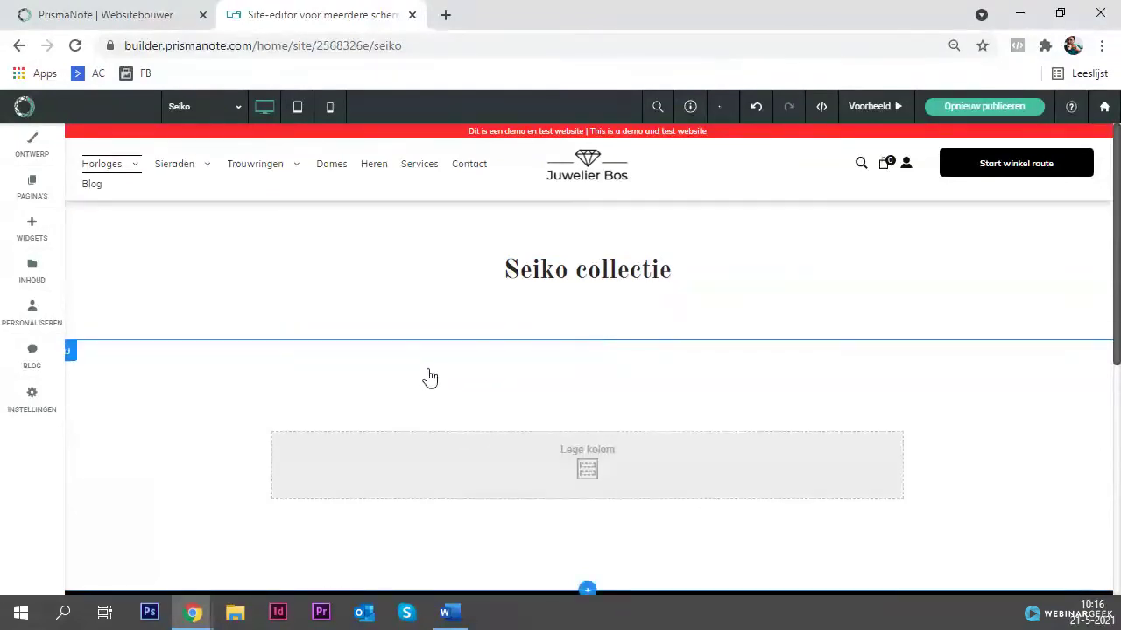
Step: Add a Divider widget directly below the "Seiko collectie" heading and shorten its width to about 191 px
{"action": "left_click", "coordinate": [37, 235]}
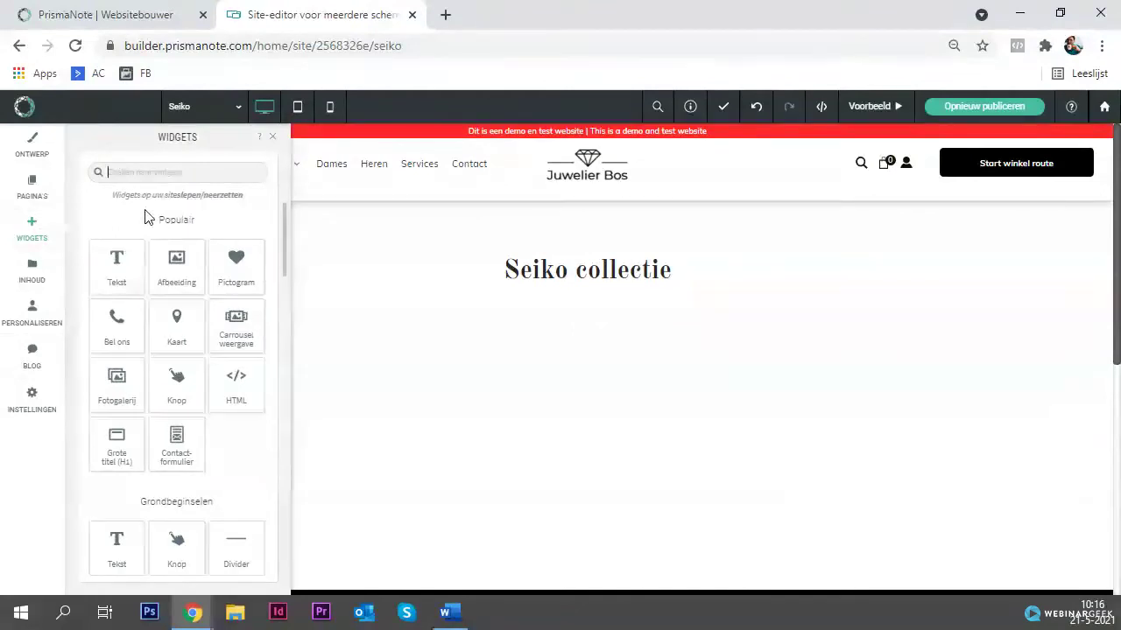
{"action": "scroll", "coordinate": [232, 368], "scroll_direction": "down", "scroll_amount": 2}
{"action": "left_click_drag", "start_coordinate": [236, 426], "coordinate": [619, 292]}
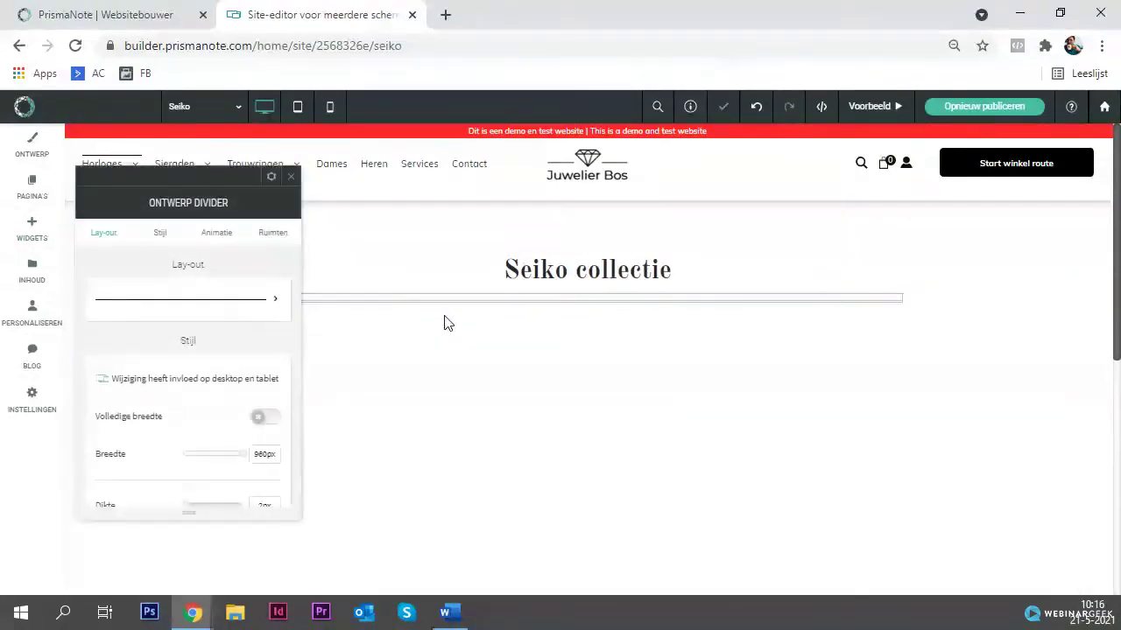
{"action": "left_click_drag", "start_coordinate": [242, 464], "coordinate": [205, 463]}
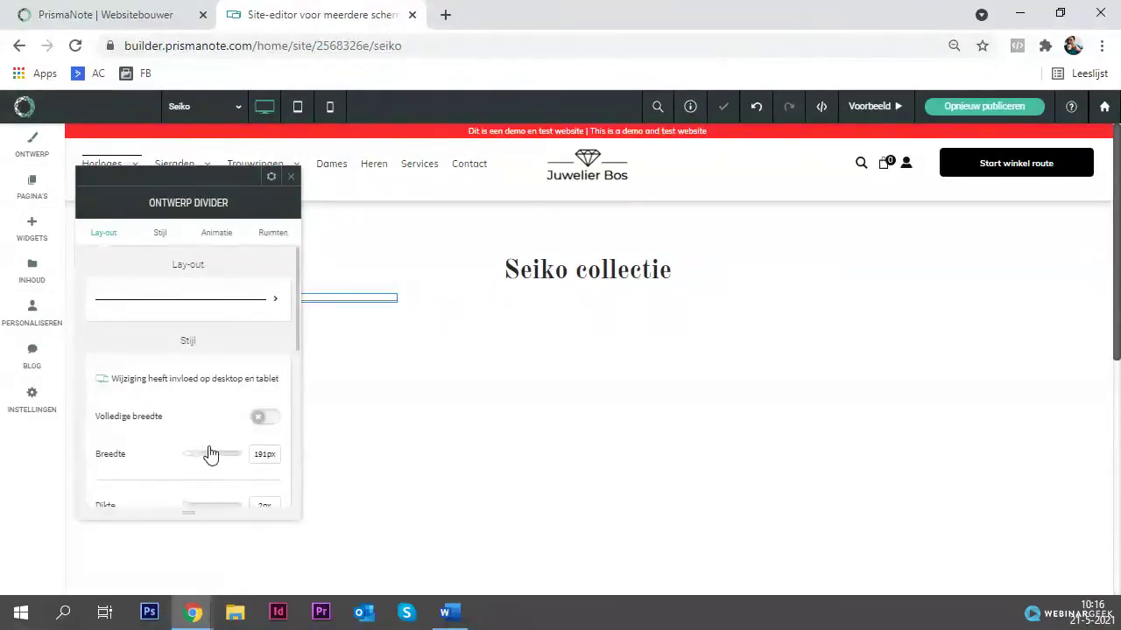
{"action": "left_click", "coordinate": [290, 176]}
Step: Align the divider to the centre beneath the "Seiko collectie" heading
{"action": "left_click", "coordinate": [330, 307]}
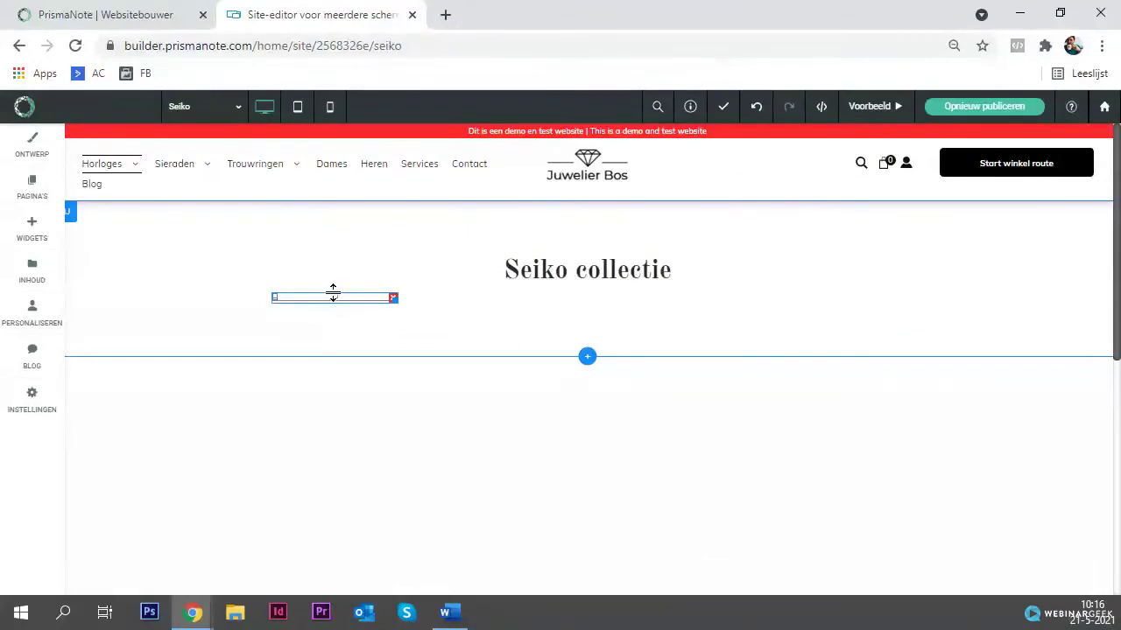
{"action": "right_click", "coordinate": [330, 307]}
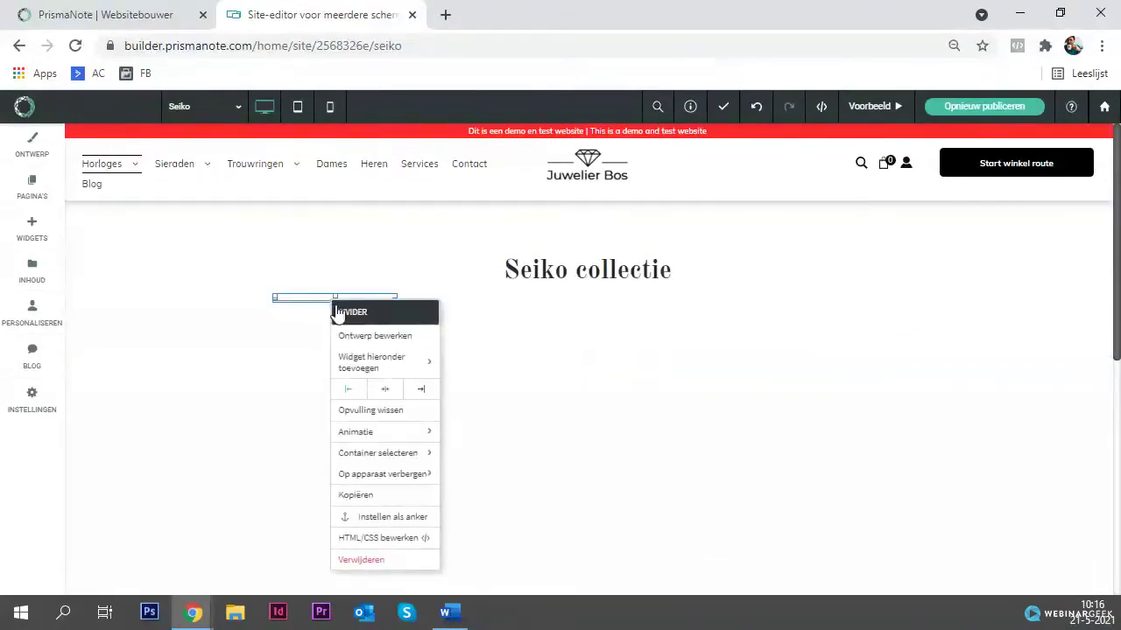
{"action": "left_click", "coordinate": [389, 399]}
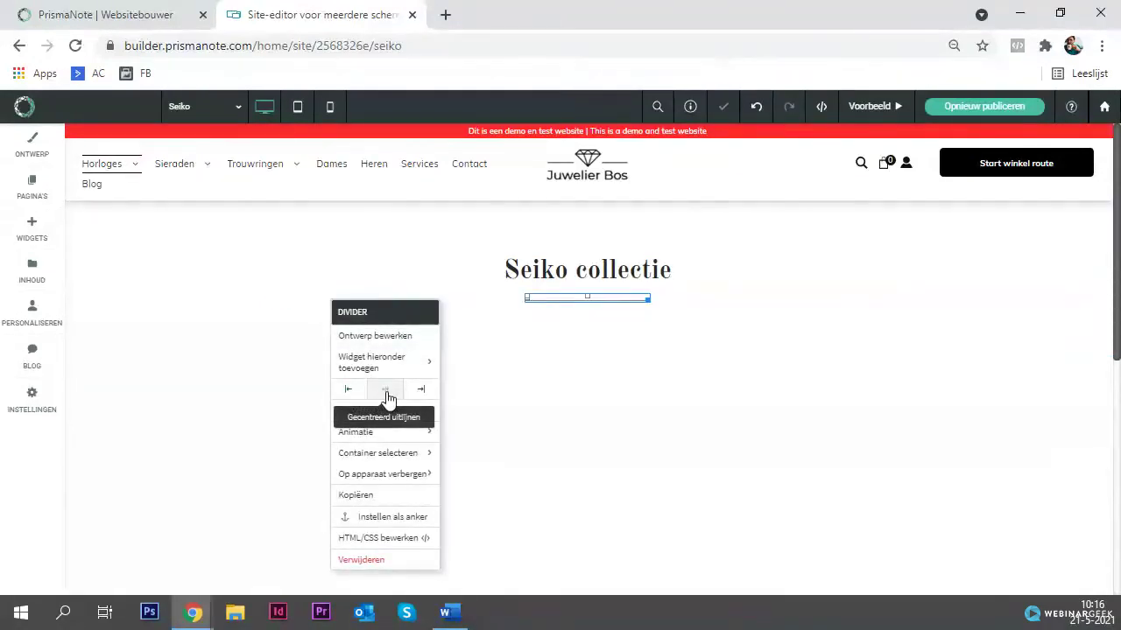
{"action": "left_click", "coordinate": [374, 338]}
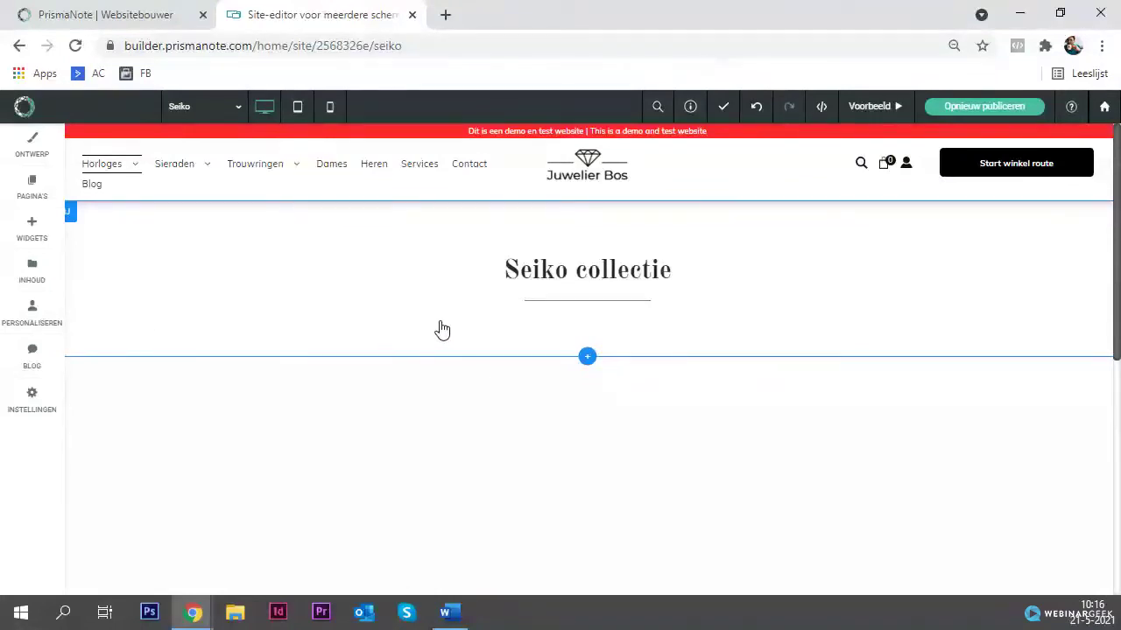
{"action": "left_click", "coordinate": [579, 302]}
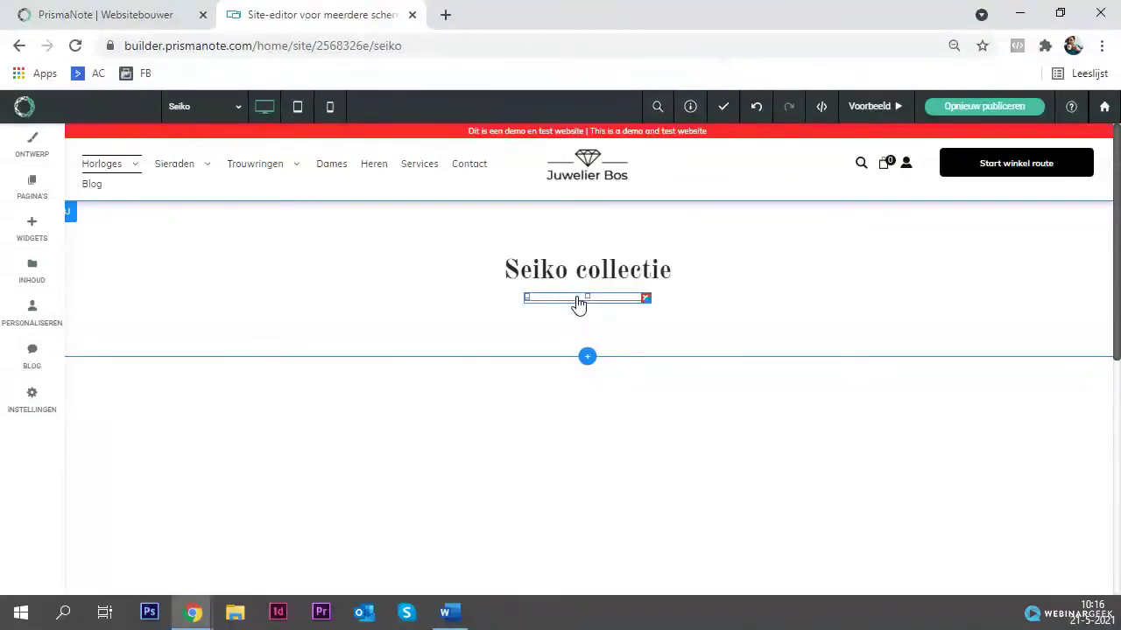
Step: Reduce the height of the row containing the "Seiko collectie" heading and divider slightly
{"action": "right_click", "coordinate": [531, 275]}
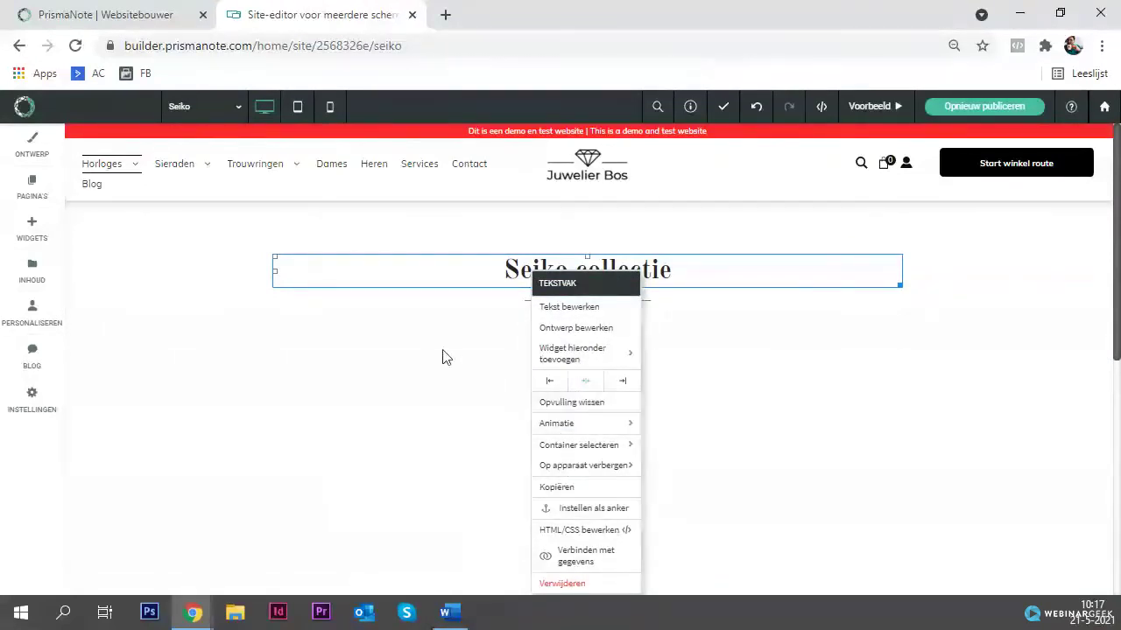
{"action": "left_click", "coordinate": [529, 299]}
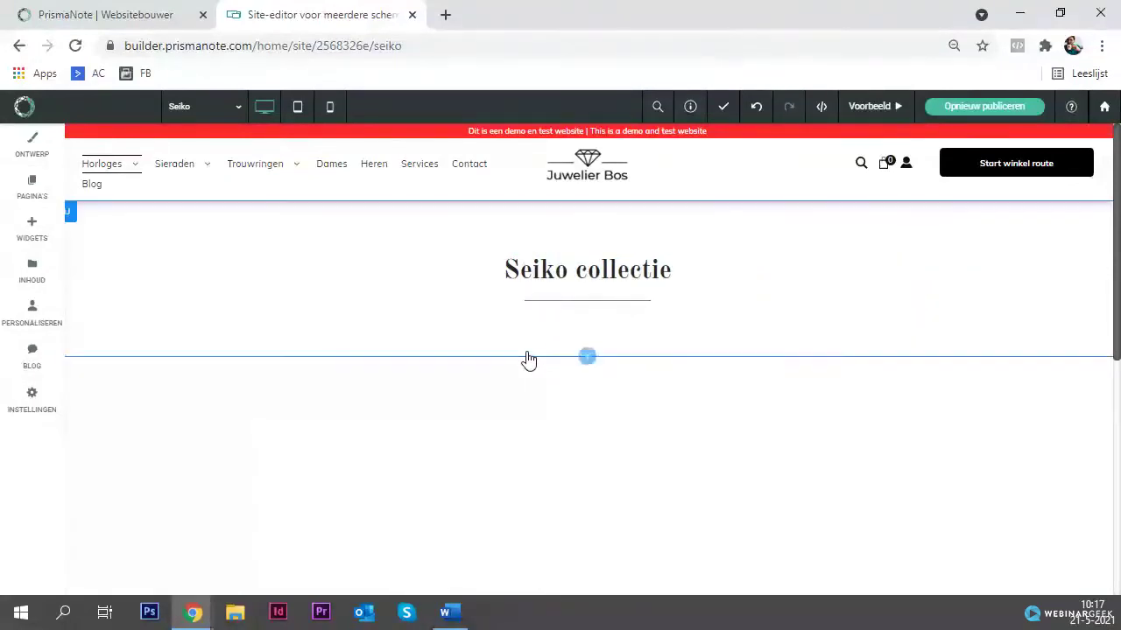
{"action": "left_click_drag", "start_coordinate": [526, 366], "coordinate": [525, 325]}
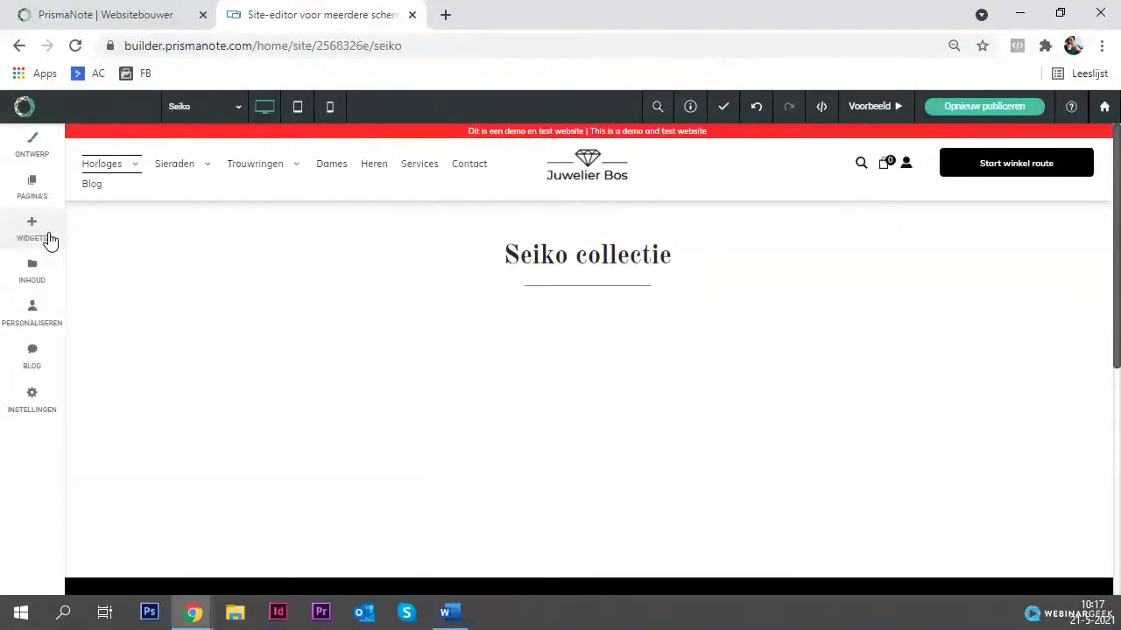
Step: Find the Producten widget by searching for "produ" and insert it in a new row below the heading row
{"action": "left_click", "coordinate": [50, 240]}
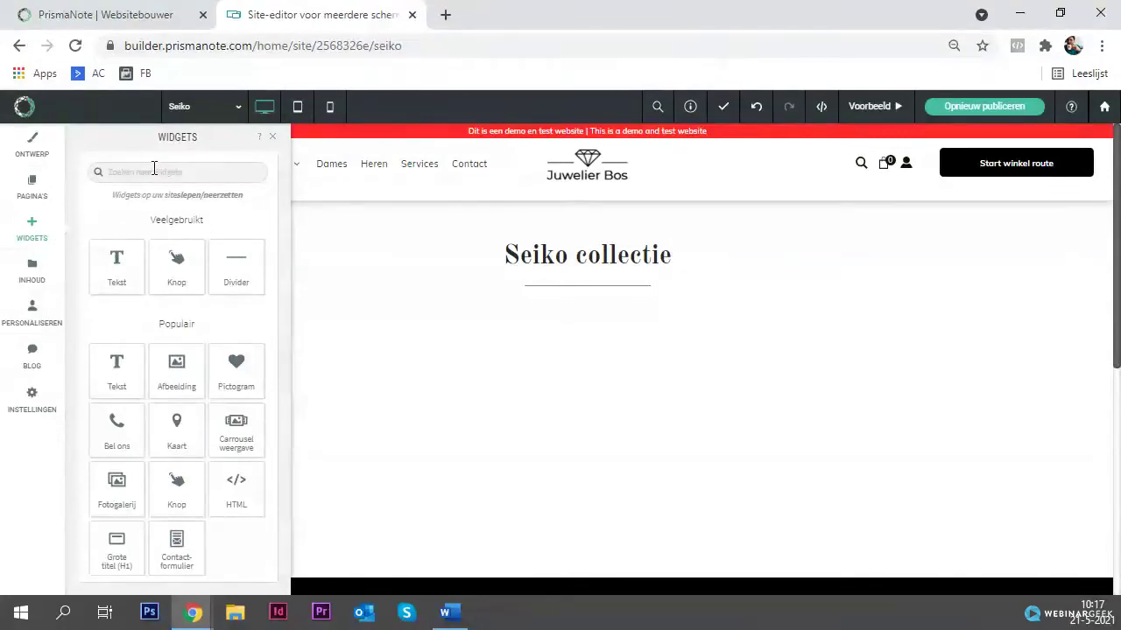
{"action": "type", "text": "produ"}
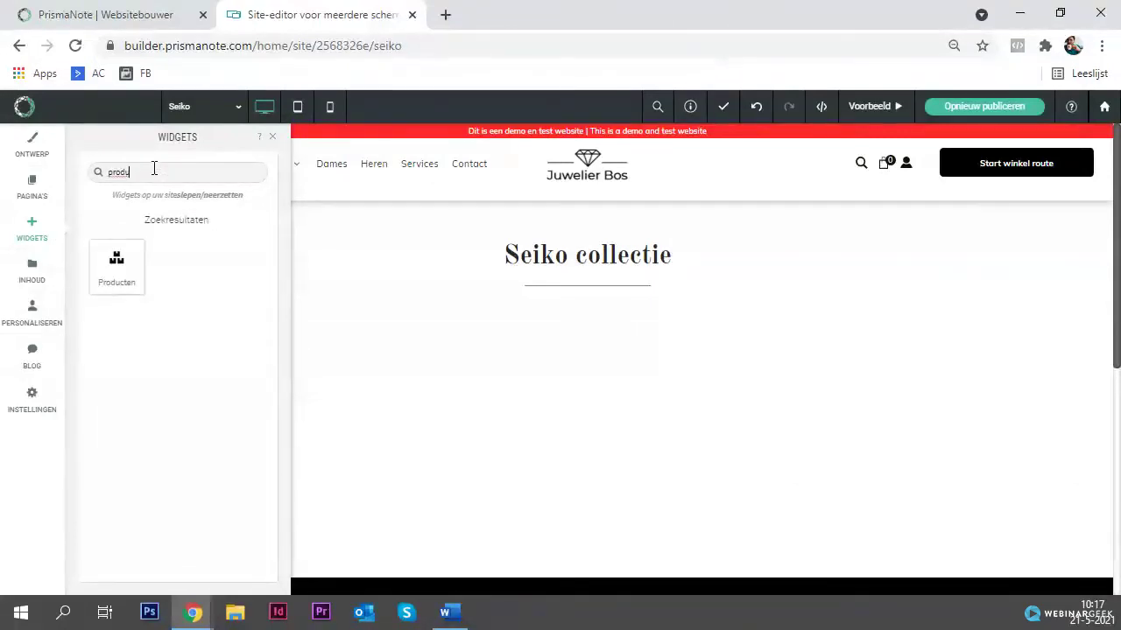
{"action": "left_click_drag", "start_coordinate": [116, 263], "coordinate": [663, 298]}
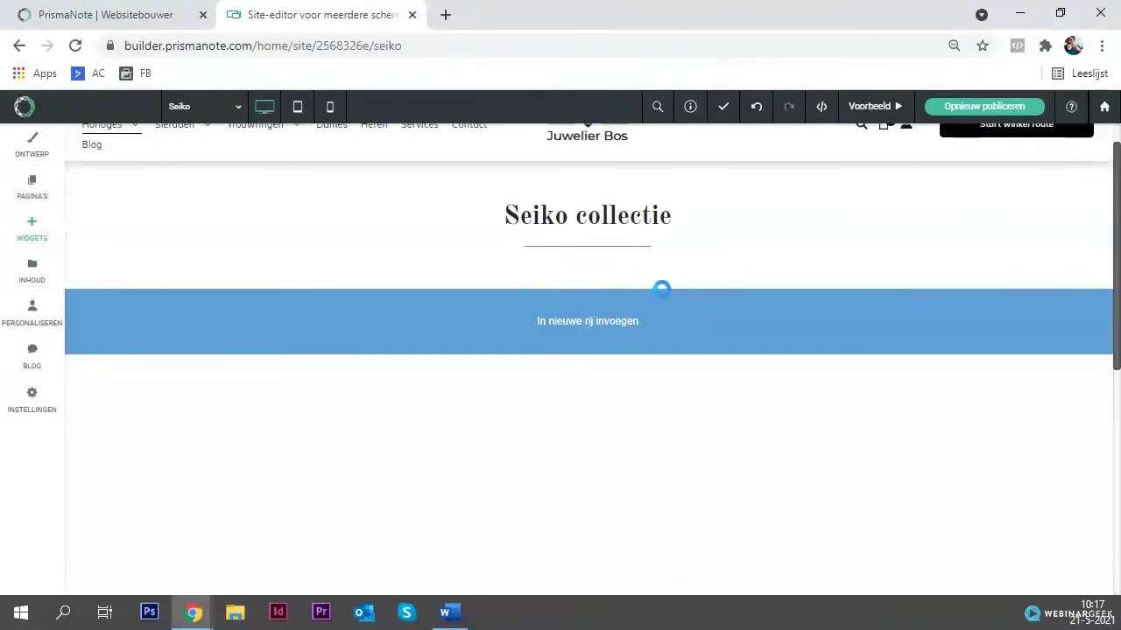
Step: Add an extra column to the row containing the Producten widget and delete that empty column again
{"action": "left_click", "coordinate": [337, 352]}
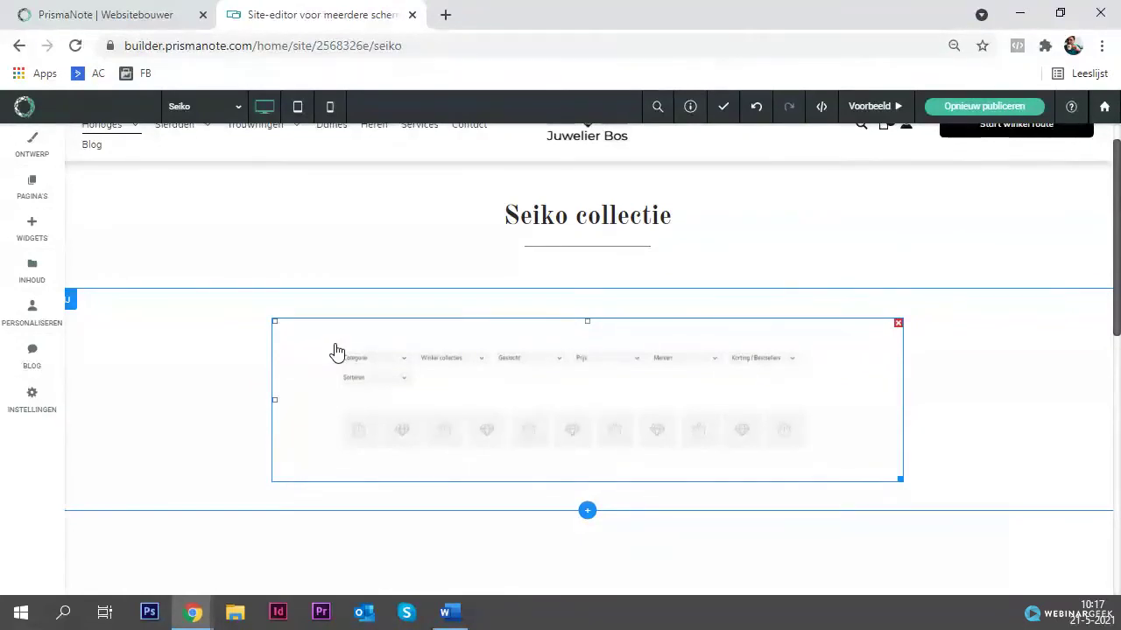
{"action": "left_click", "coordinate": [70, 302]}
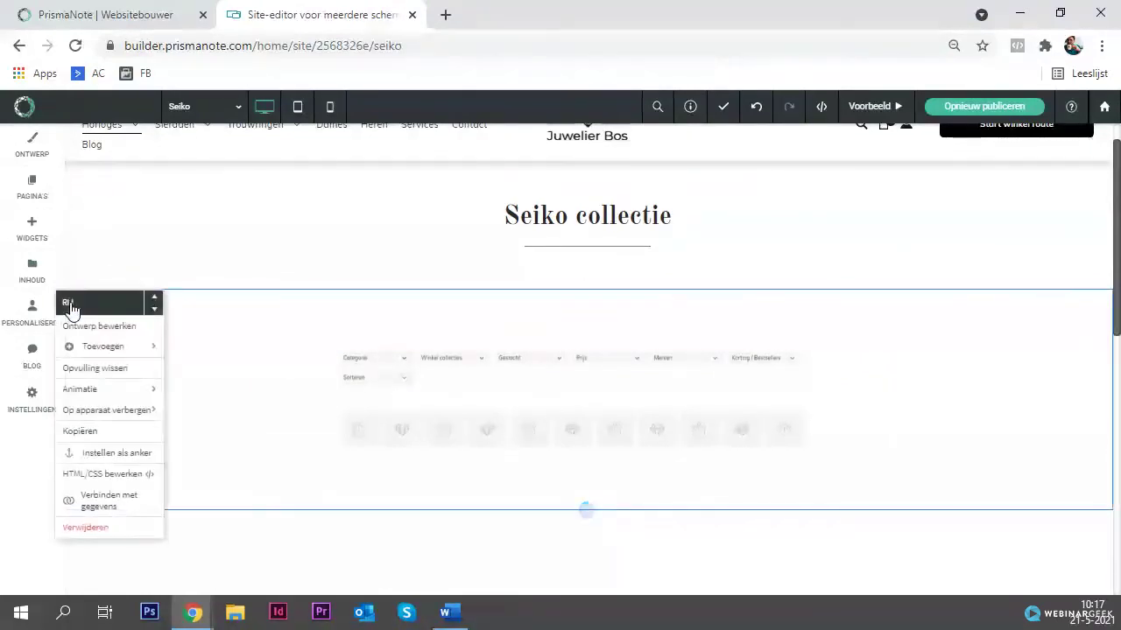
{"action": "mouse_move", "coordinate": [107, 353]}
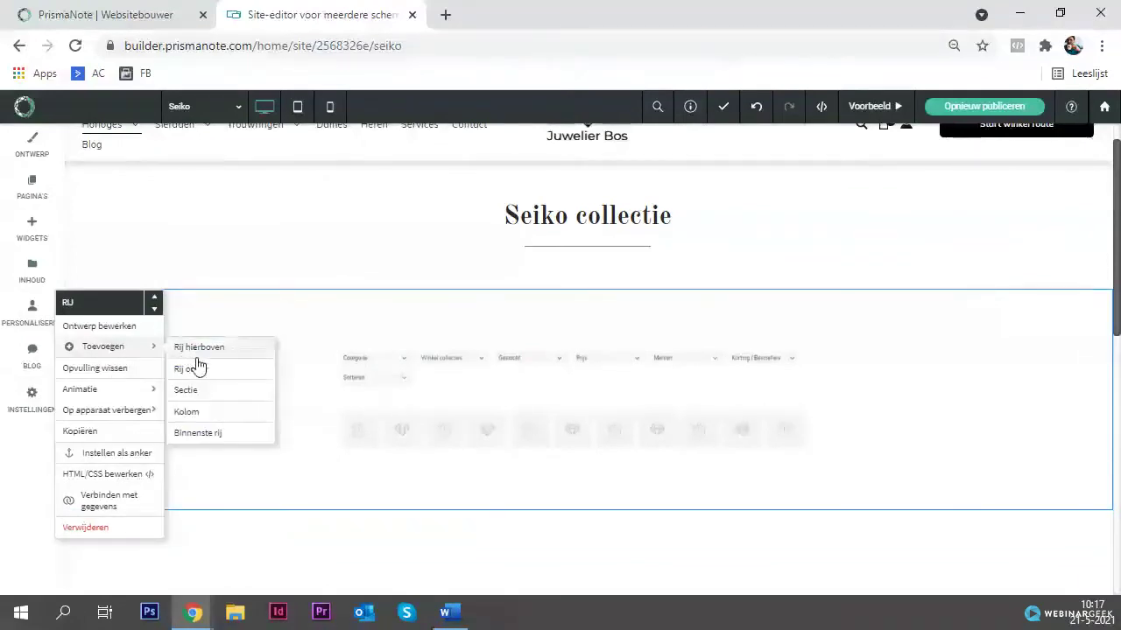
{"action": "left_click", "coordinate": [199, 412]}
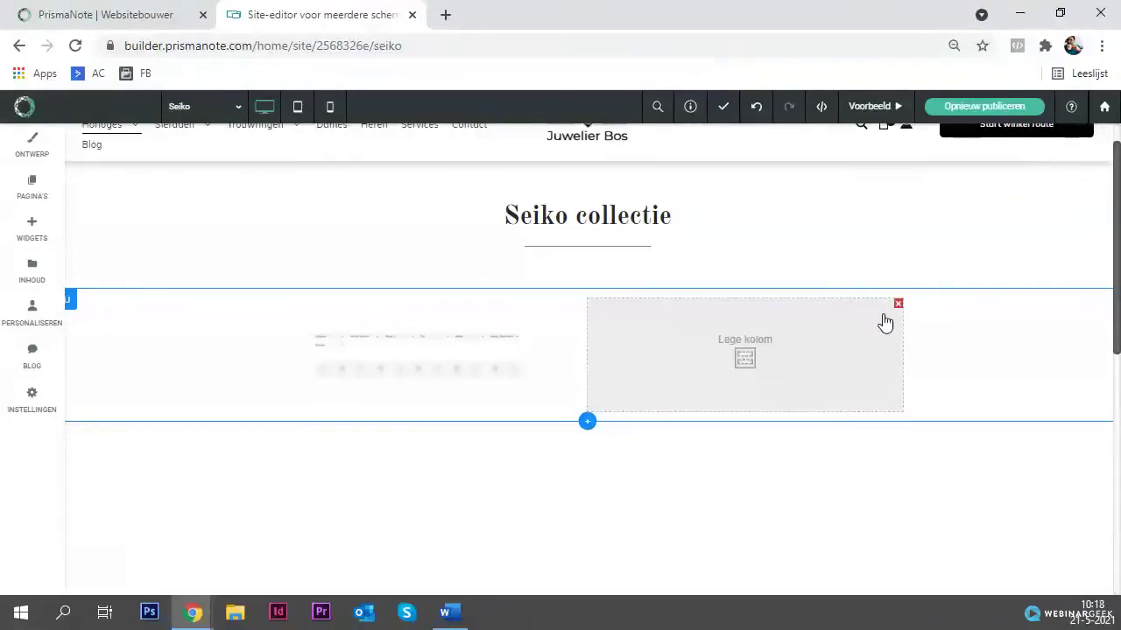
{"action": "left_click", "coordinate": [898, 305]}
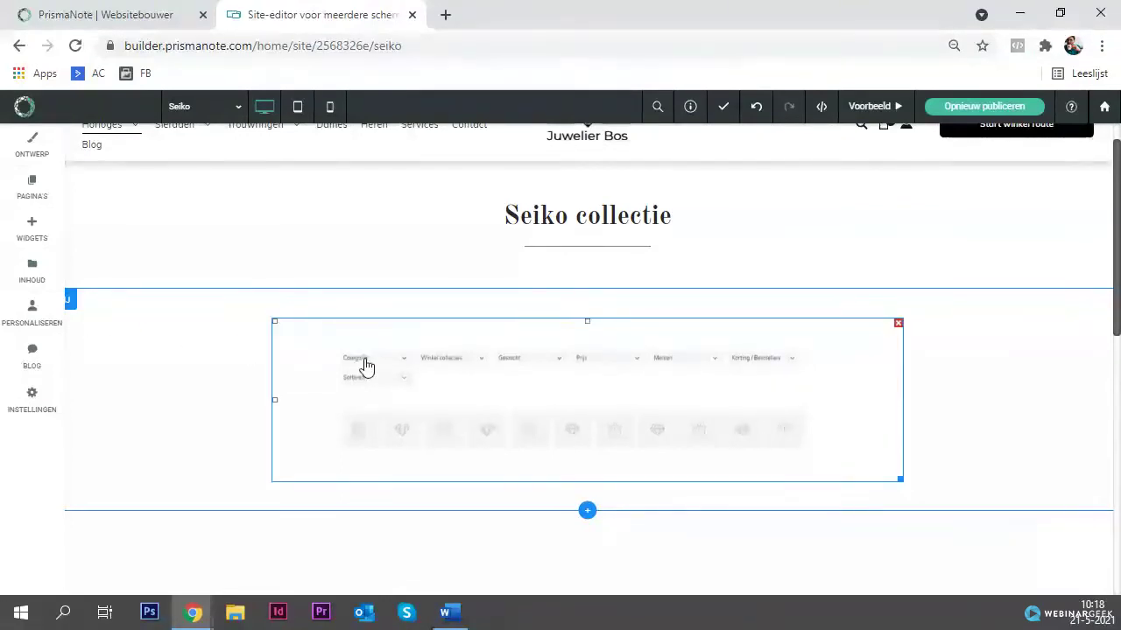
{"action": "left_click", "coordinate": [70, 302]}
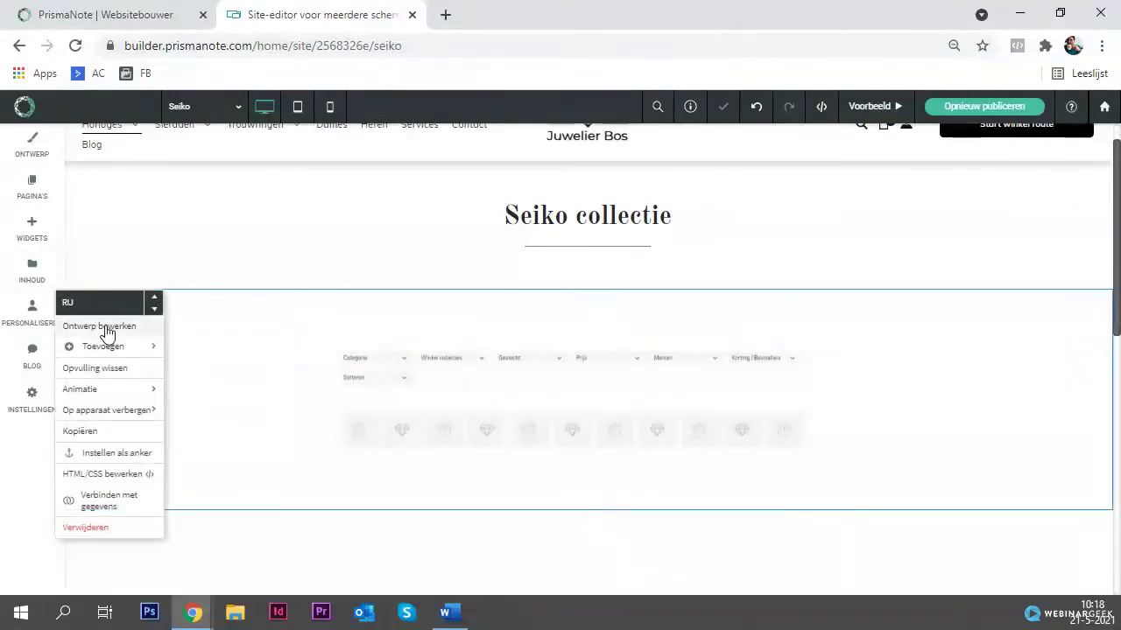
{"action": "left_click", "coordinate": [268, 338]}
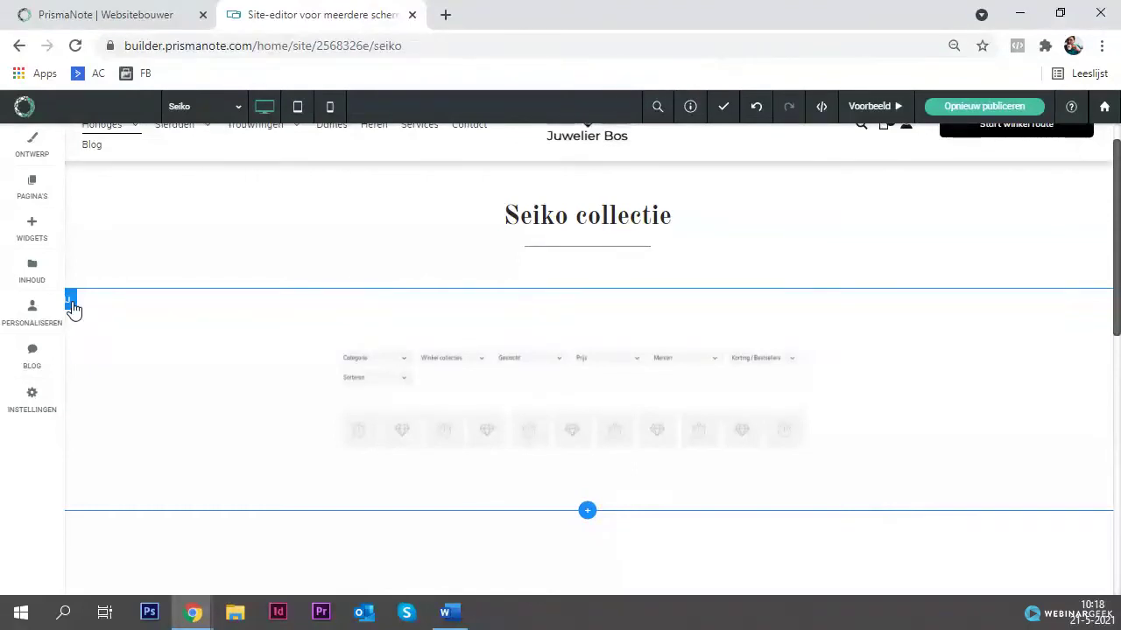
{"action": "left_click", "coordinate": [72, 305]}
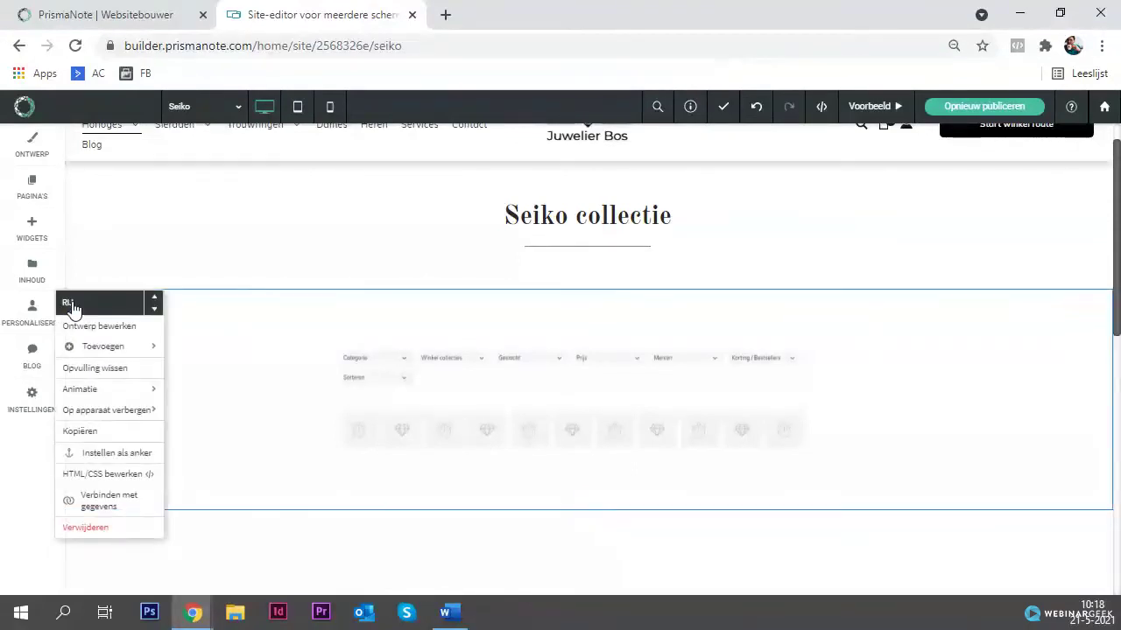
{"action": "left_click", "coordinate": [196, 329]}
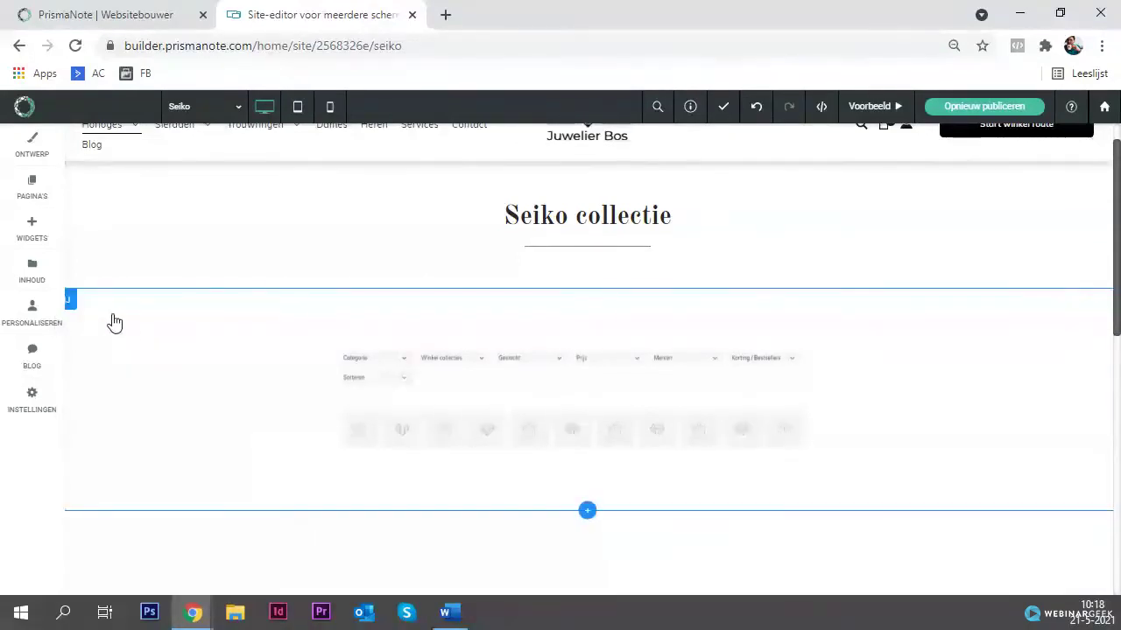
Step: Turn on "Rij over marge" in the design of the Producten row so it spans the full page width
{"action": "left_click", "coordinate": [70, 306]}
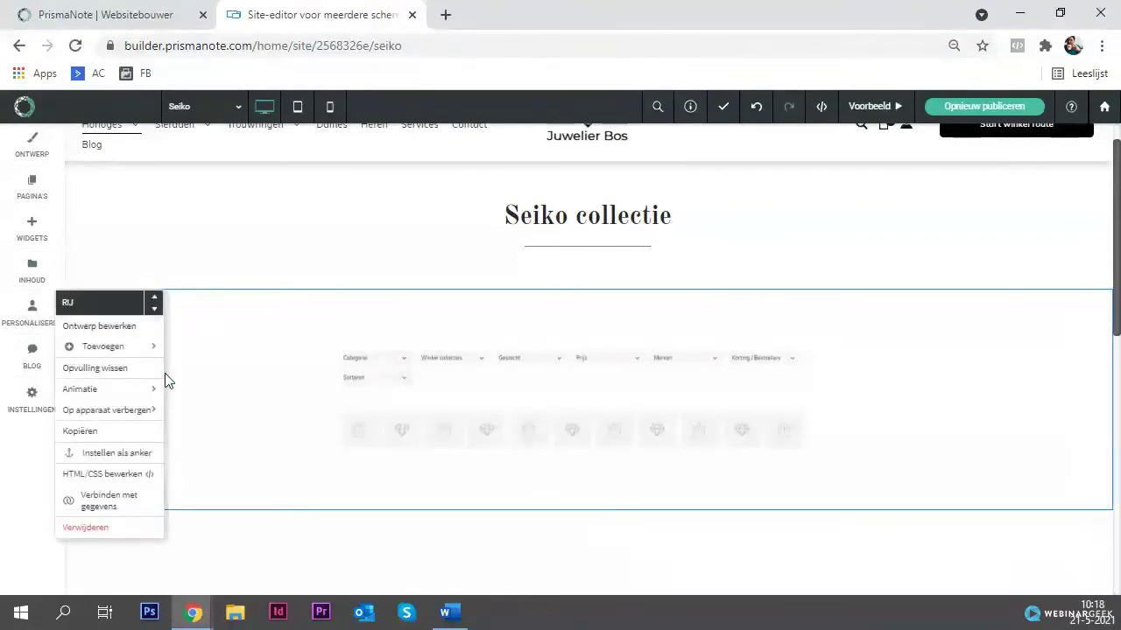
{"action": "left_click", "coordinate": [131, 326]}
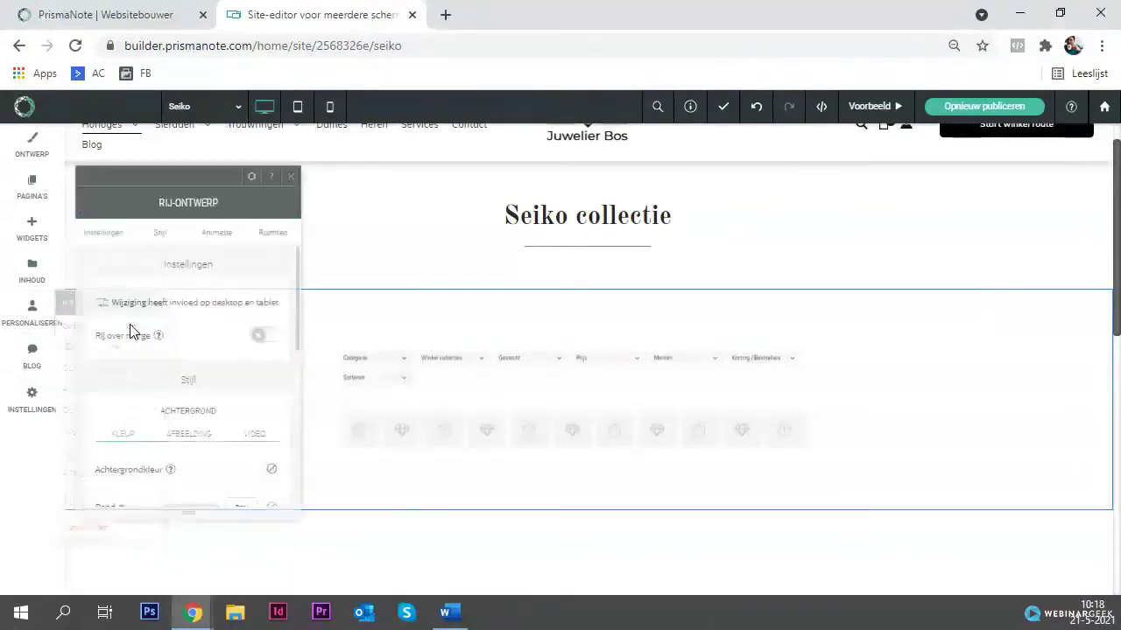
{"action": "left_click", "coordinate": [264, 338]}
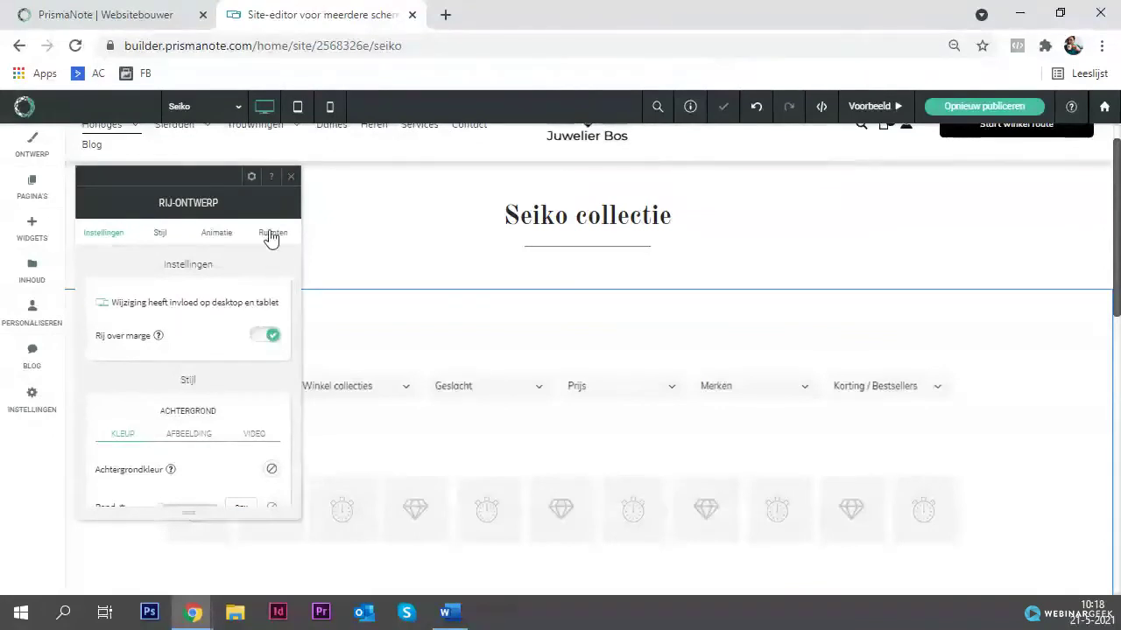
{"action": "left_click", "coordinate": [291, 176]}
{"action": "scroll", "coordinate": [315, 312], "scroll_direction": "down", "scroll_amount": 2}
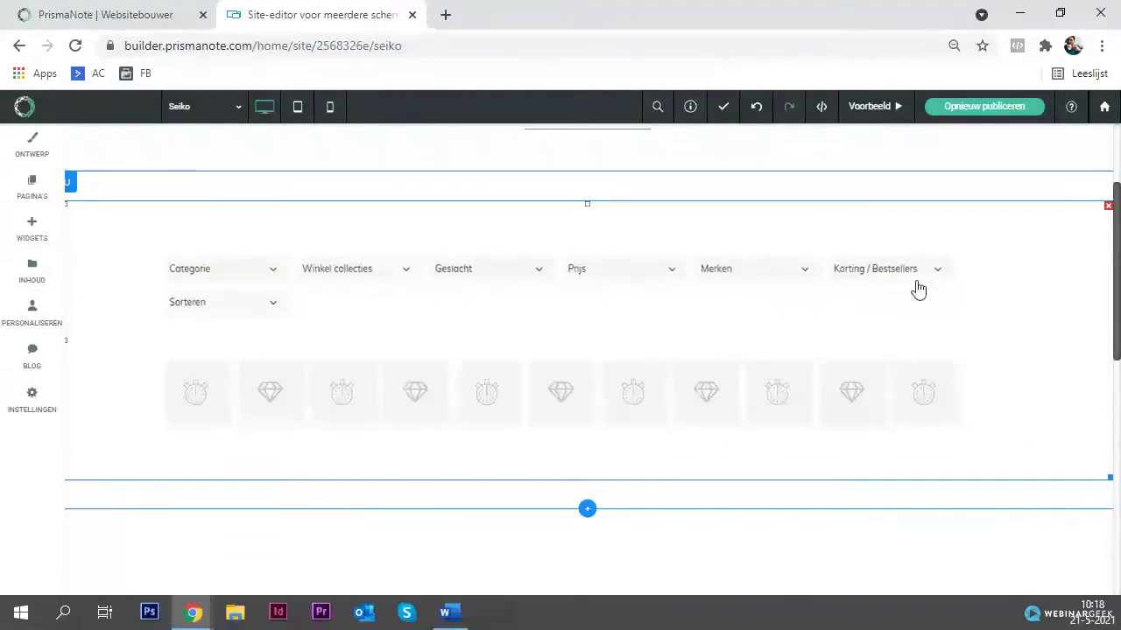
{"action": "scroll", "coordinate": [454, 321], "scroll_direction": "up", "scroll_amount": 2}
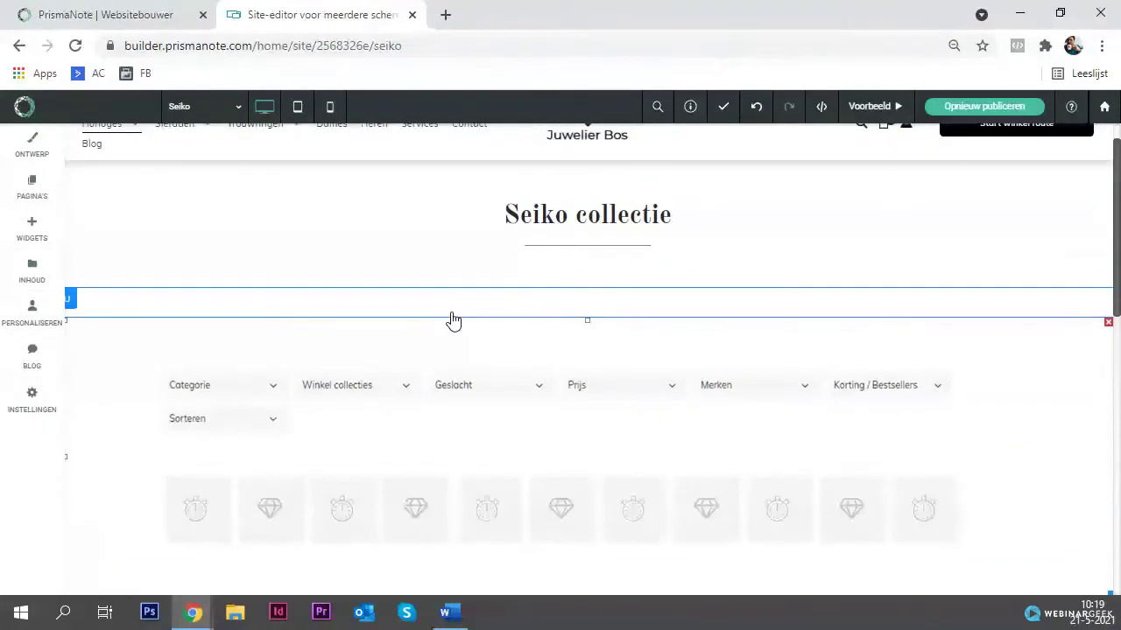
{"action": "scroll", "coordinate": [454, 321], "scroll_direction": "down", "scroll_amount": 2}
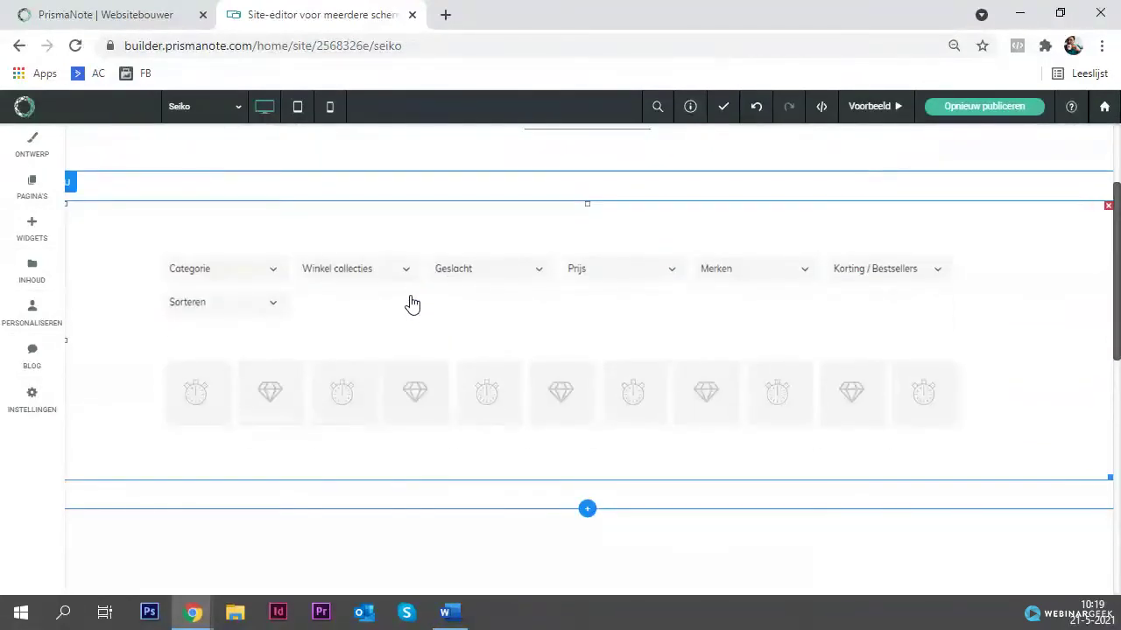
Step: Turn on "Toon filters boven de producten" in the content settings of the Producten widget
{"action": "left_click", "coordinate": [412, 303]}
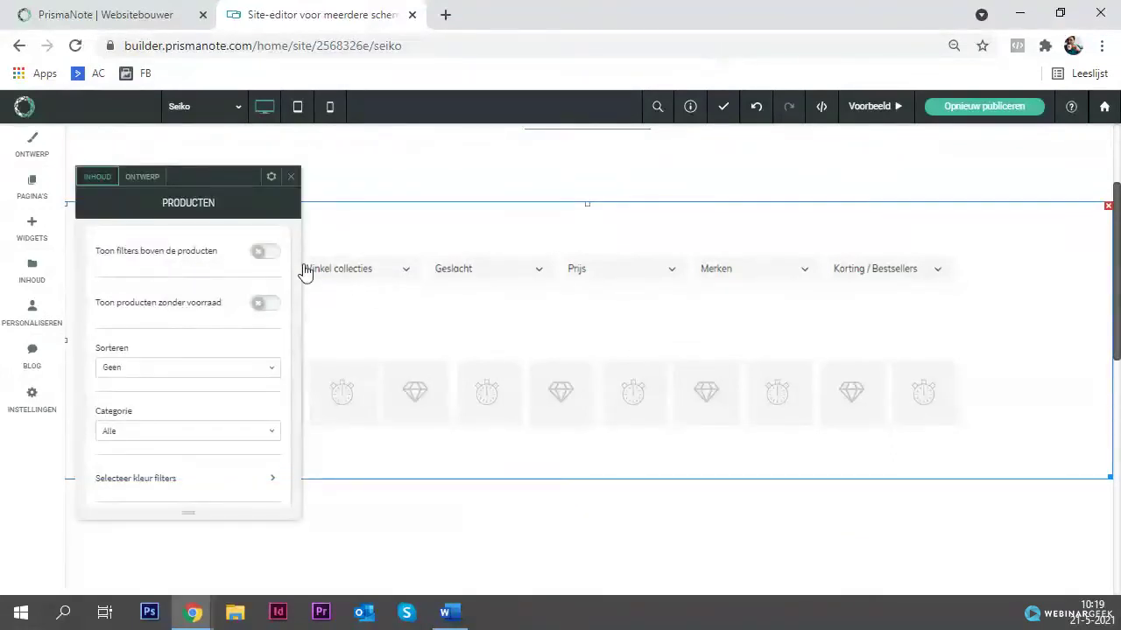
{"action": "left_click", "coordinate": [291, 176]}
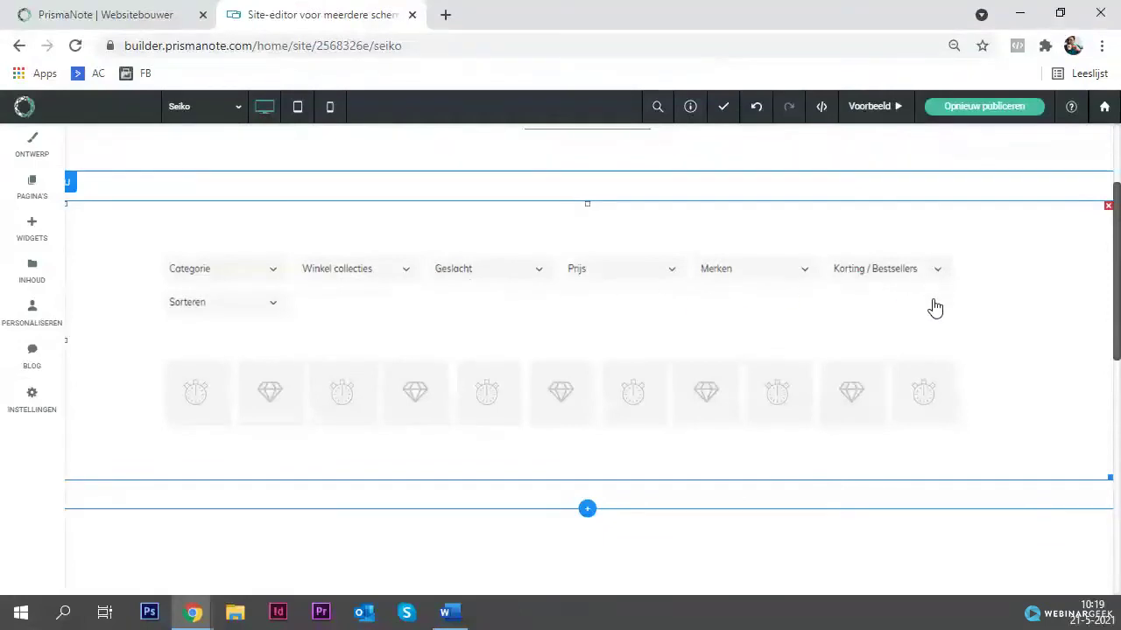
{"action": "left_click", "coordinate": [425, 299]}
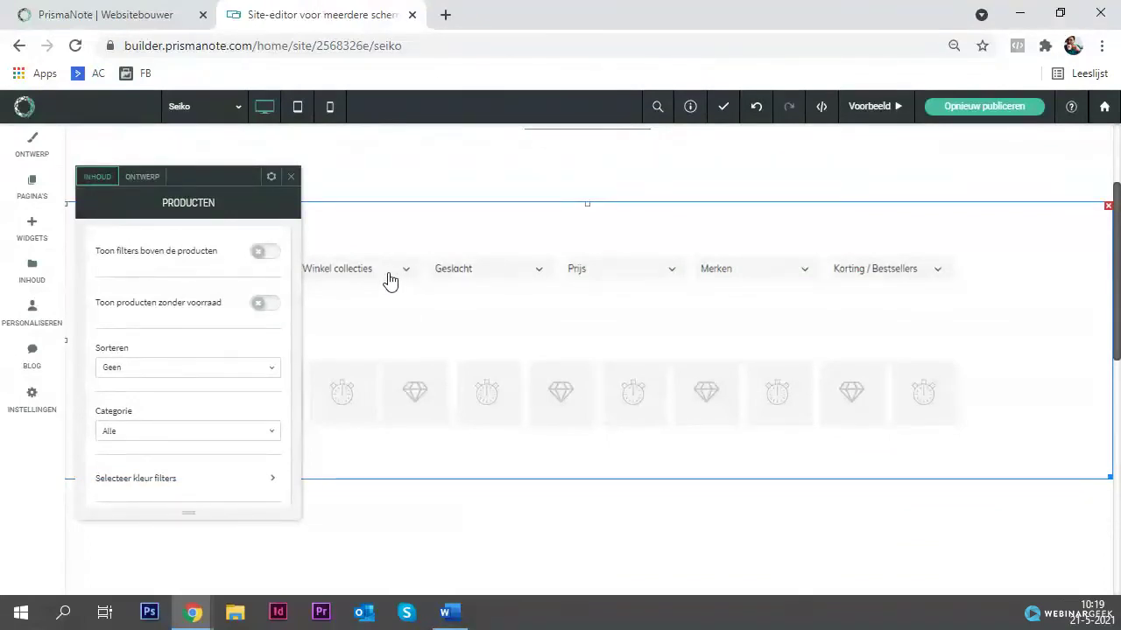
{"action": "left_click", "coordinate": [259, 255]}
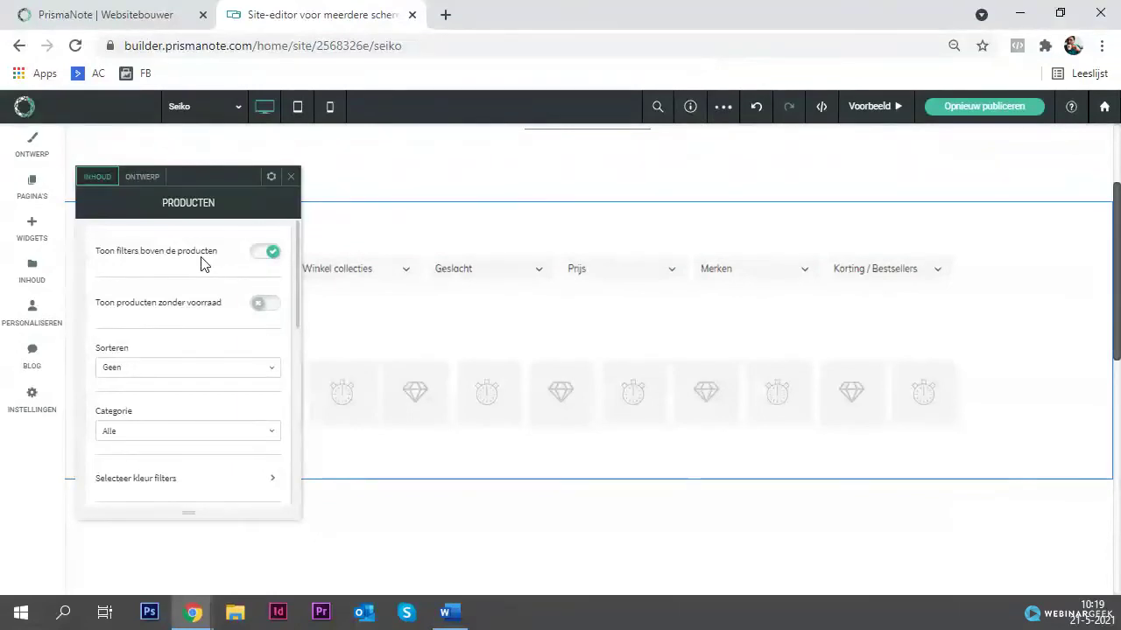
Step: Review the available sort orders for the Producten widget, leaving Sorteren at Geen
{"action": "scroll", "coordinate": [199, 267], "scroll_direction": "down", "scroll_amount": 1}
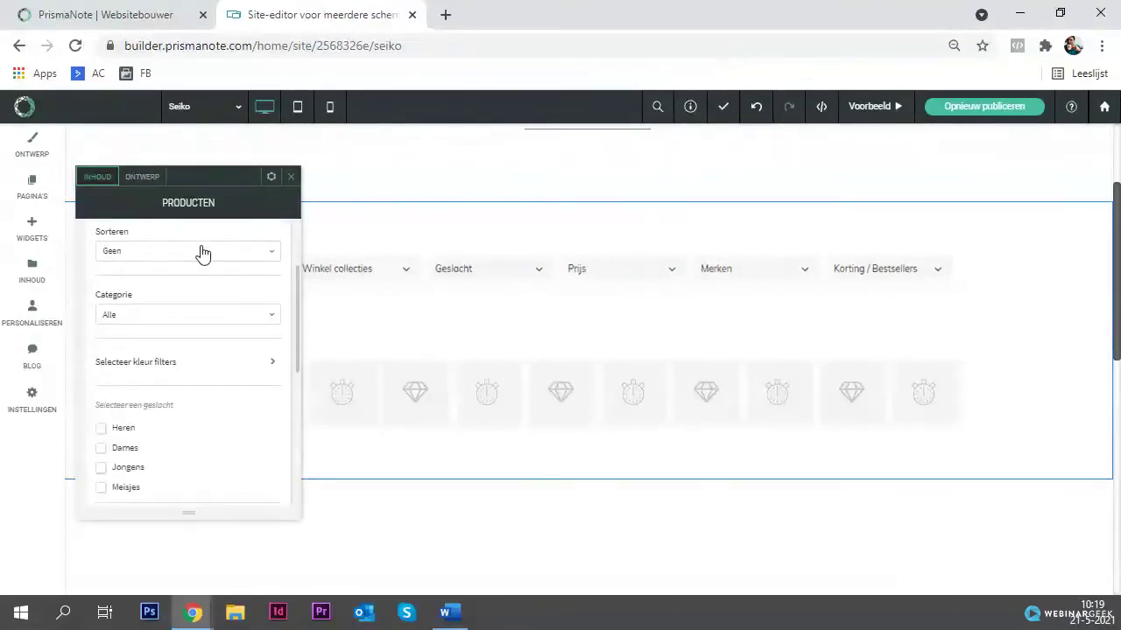
{"action": "left_click", "coordinate": [202, 252]}
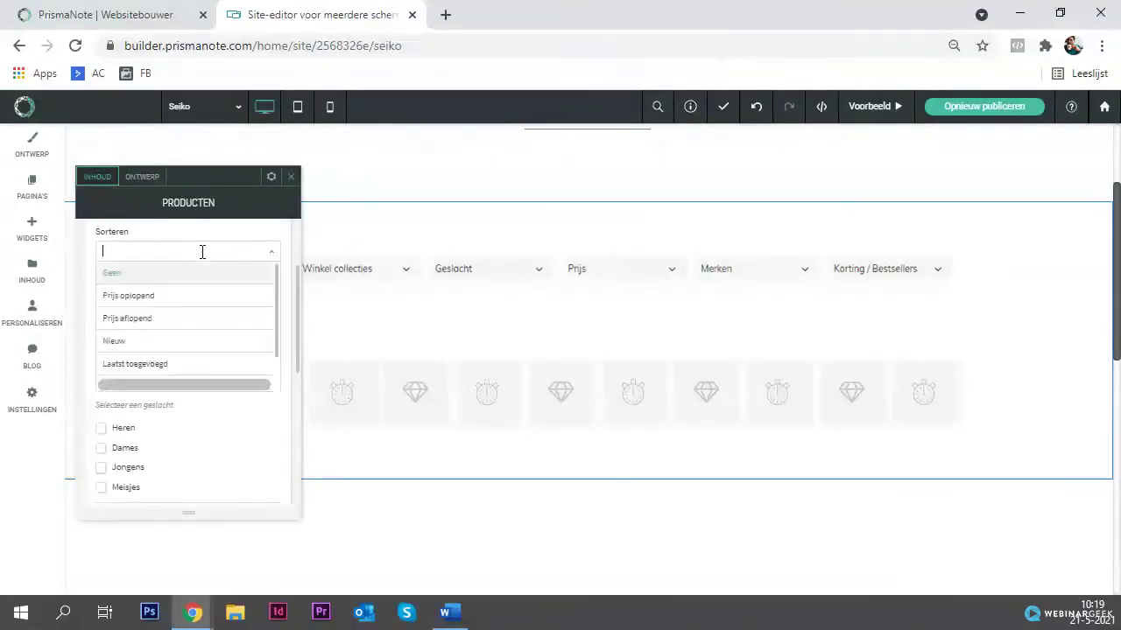
{"action": "scroll", "coordinate": [168, 341], "scroll_direction": "down", "scroll_amount": 2}
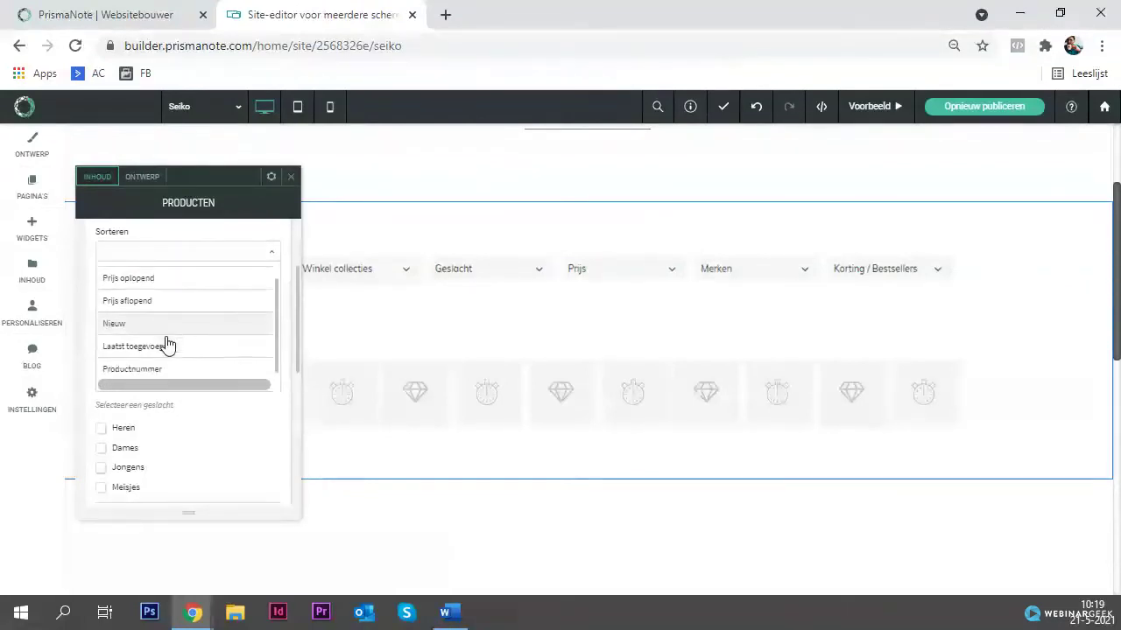
{"action": "left_click", "coordinate": [138, 234]}
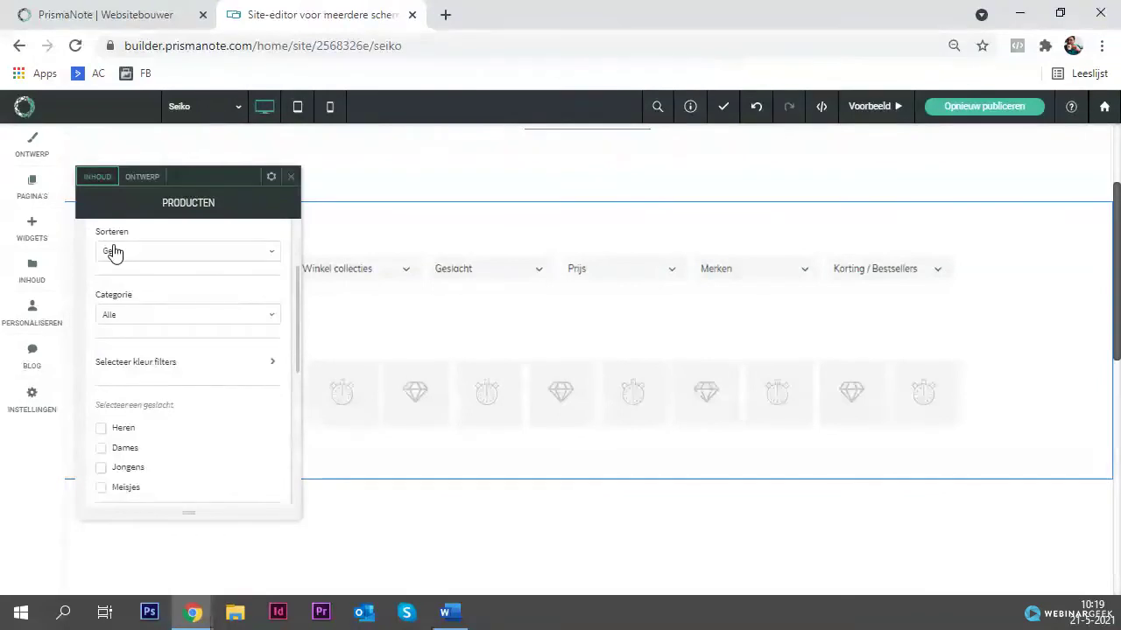
Step: Set the product category to Horloge to review its watch types, and switch it back to Alle
{"action": "left_click", "coordinate": [131, 317]}
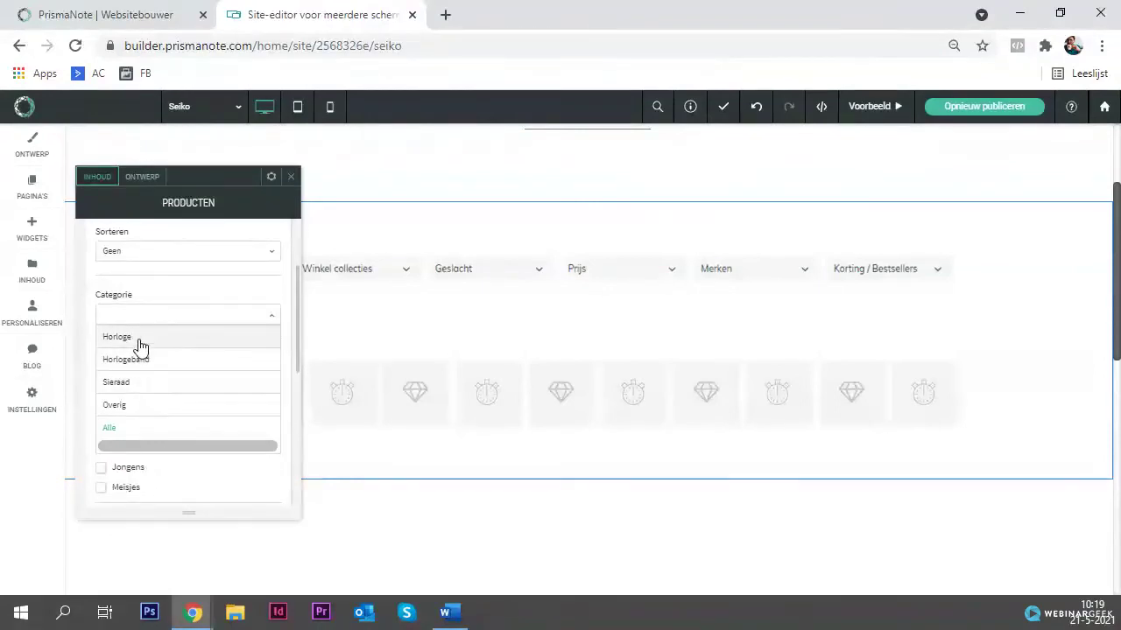
{"action": "left_click", "coordinate": [140, 343]}
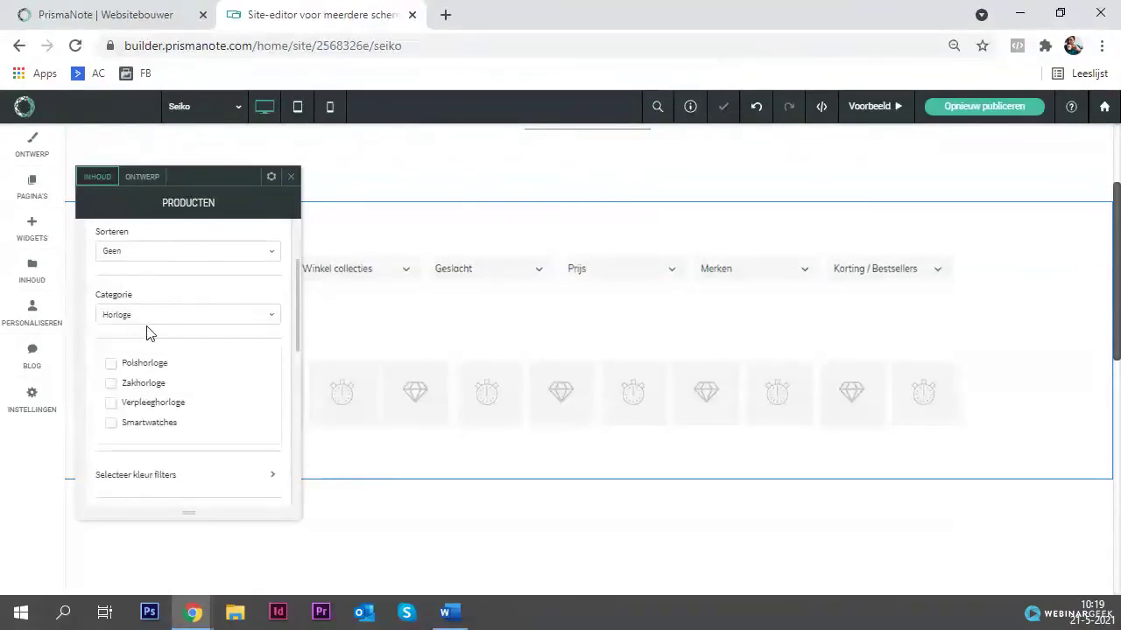
{"action": "scroll", "coordinate": [146, 298], "scroll_direction": "down", "scroll_amount": 2}
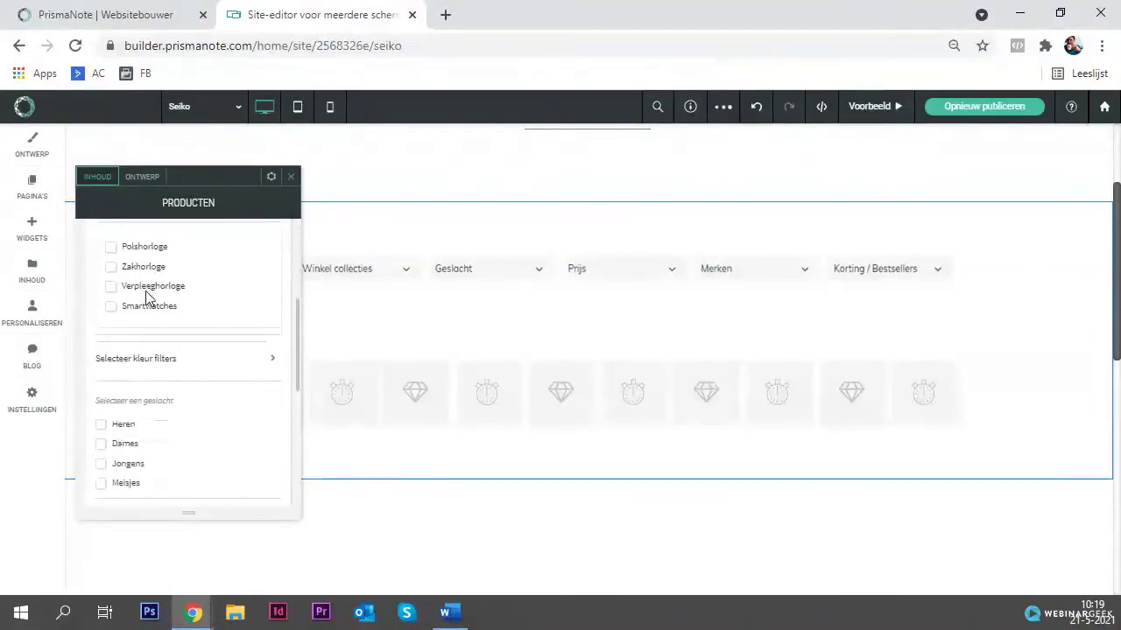
{"action": "scroll", "coordinate": [151, 296], "scroll_direction": "up", "scroll_amount": 2}
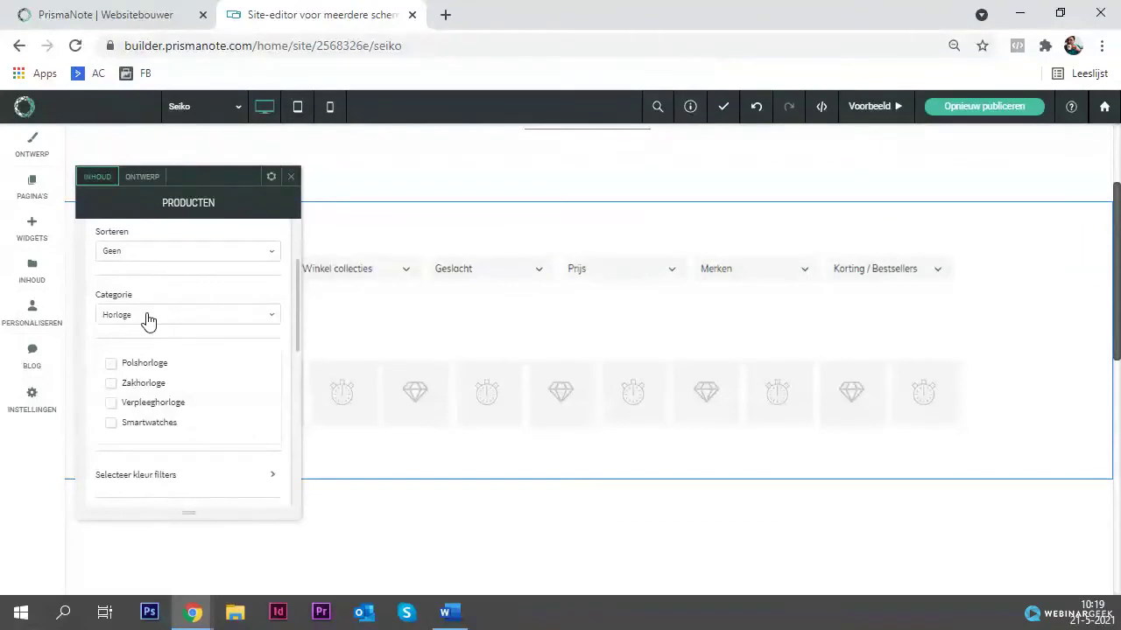
{"action": "left_click", "coordinate": [147, 315]}
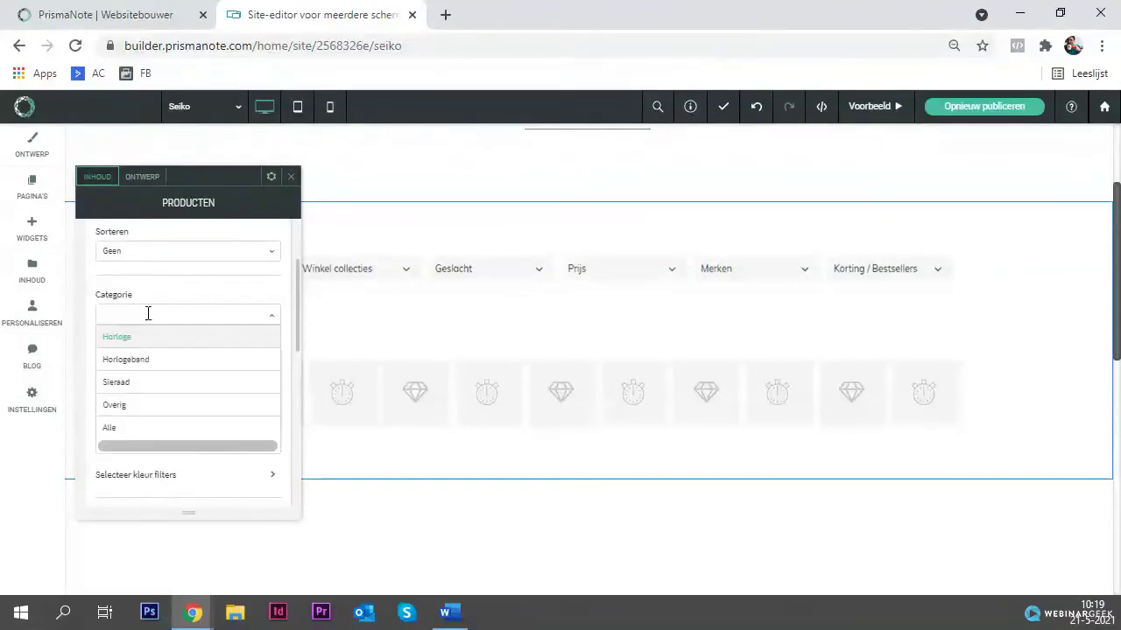
{"action": "left_click", "coordinate": [135, 434]}
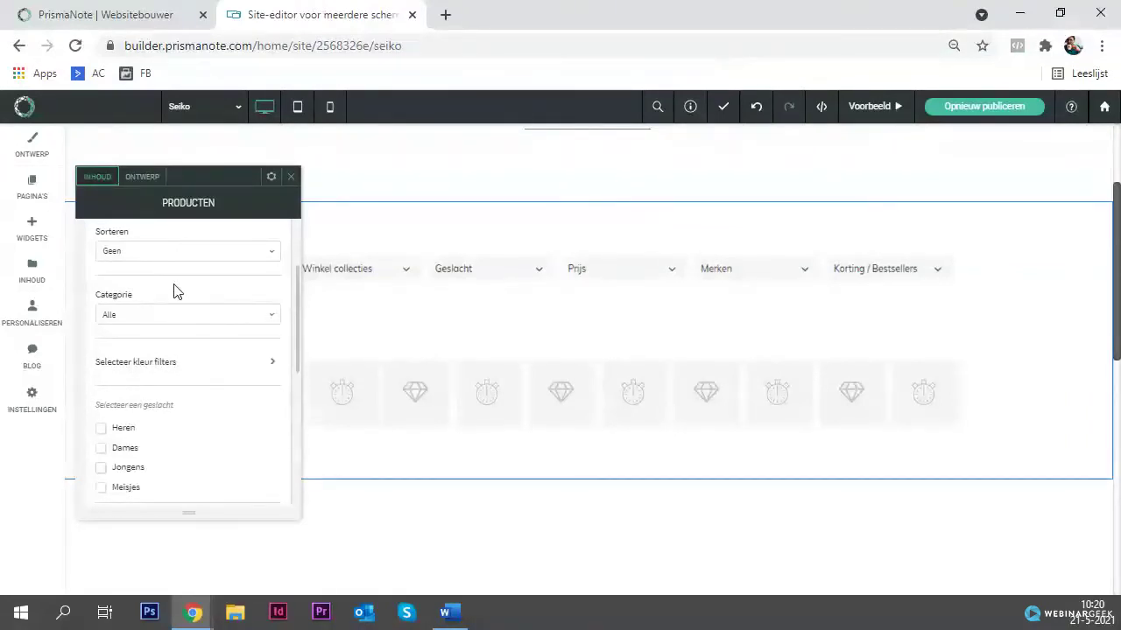
Step: Set the Categorie of the Producten widget to Horloge
{"action": "scroll", "coordinate": [175, 291], "scroll_direction": "down", "scroll_amount": 2}
{"action": "scroll", "coordinate": [175, 294], "scroll_direction": "up", "scroll_amount": 2}
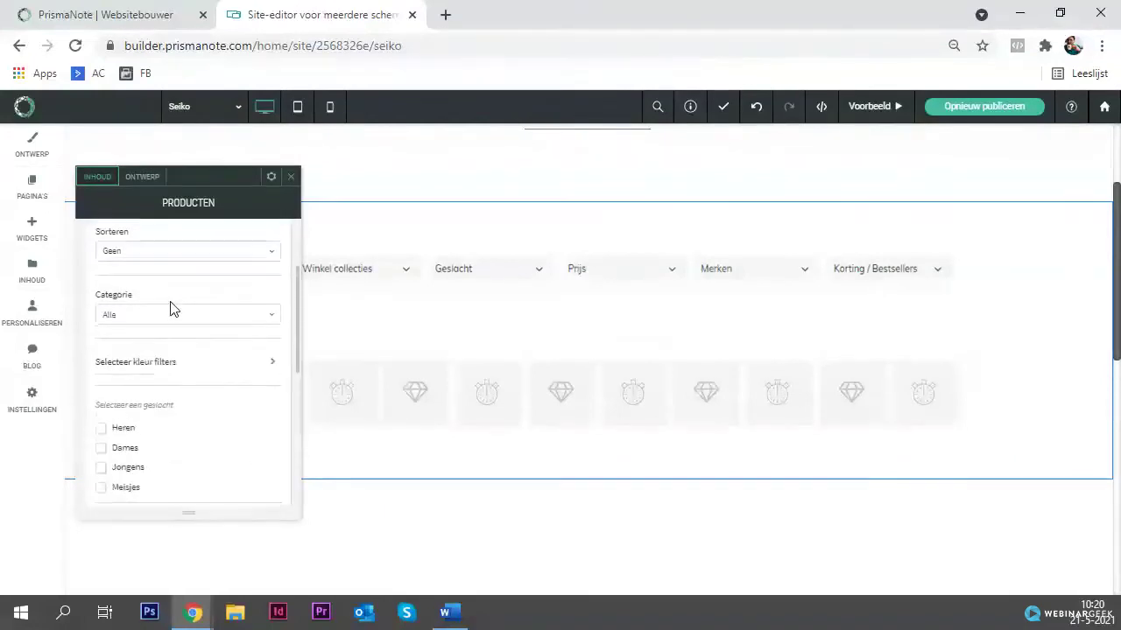
{"action": "left_click", "coordinate": [166, 315]}
{"action": "left_click", "coordinate": [152, 338]}
Step: Examine the gender, collection and brand filter options of the Producten widget
{"action": "scroll", "coordinate": [119, 308], "scroll_direction": "down", "scroll_amount": 1}
{"action": "scroll", "coordinate": [120, 311], "scroll_direction": "down", "scroll_amount": 5}
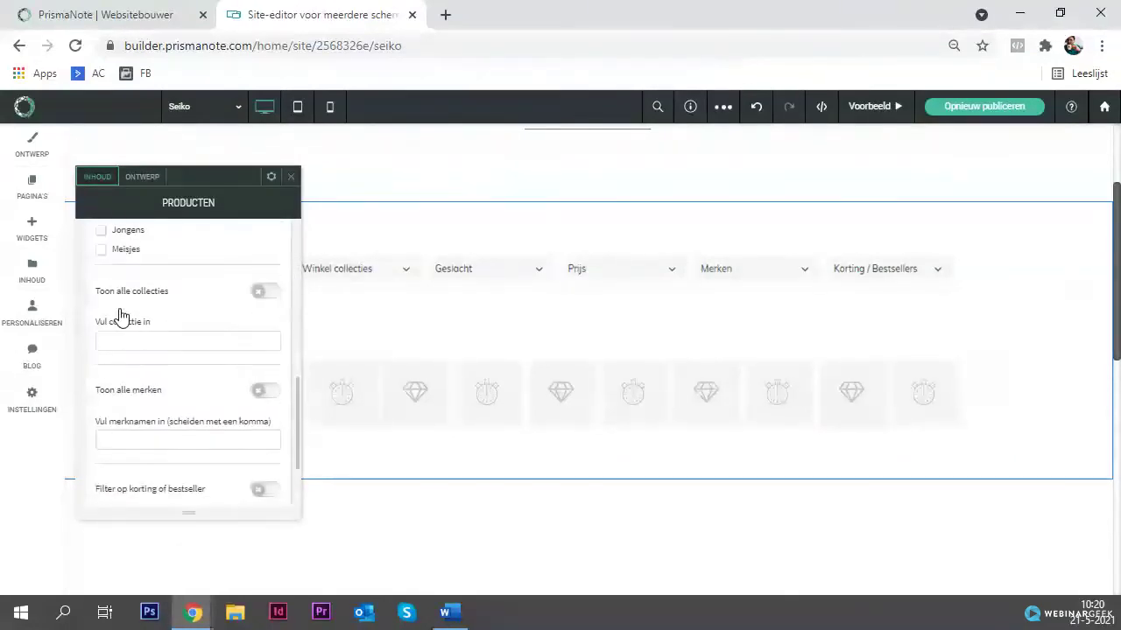
{"action": "scroll", "coordinate": [122, 316], "scroll_direction": "up", "scroll_amount": 1}
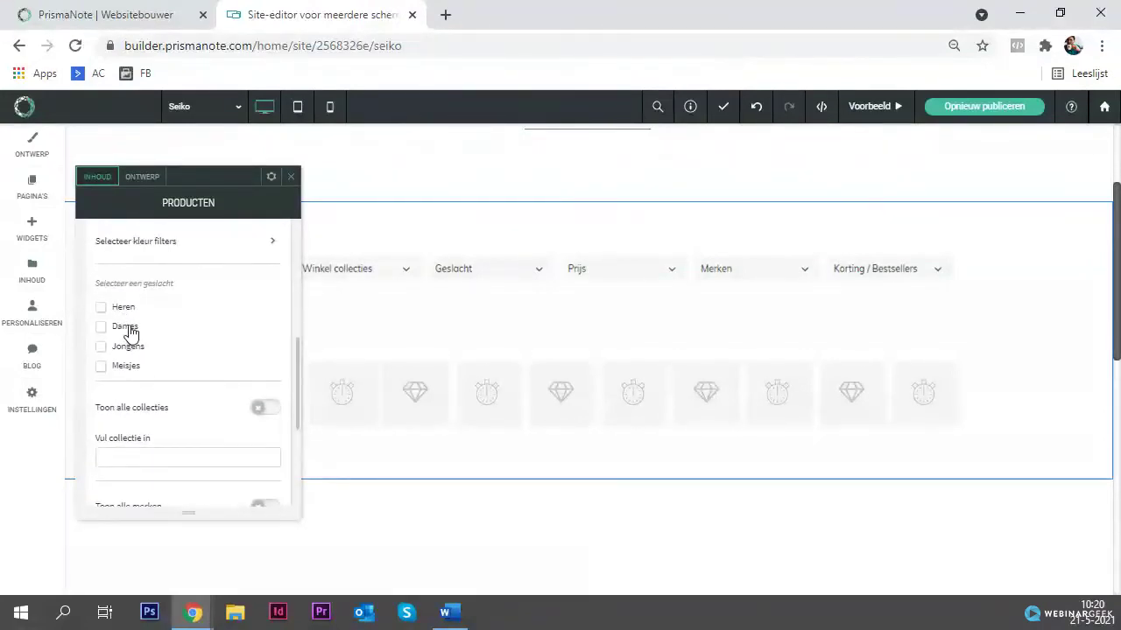
{"action": "scroll", "coordinate": [131, 369], "scroll_direction": "down", "scroll_amount": 3}
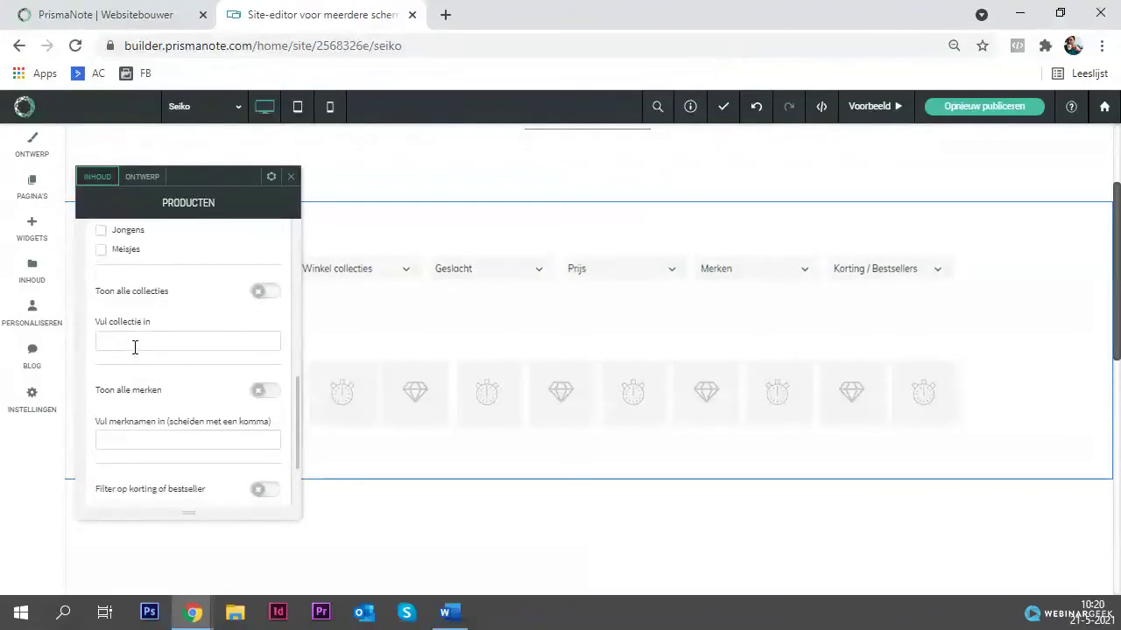
{"action": "scroll", "coordinate": [135, 350], "scroll_direction": "up", "scroll_amount": 2}
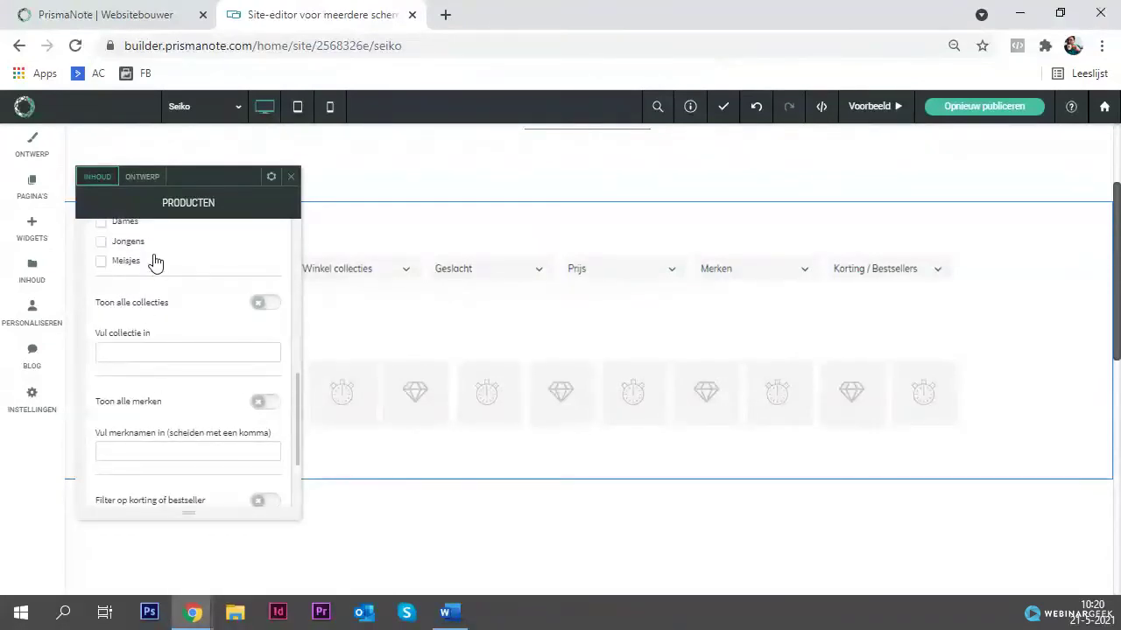
{"action": "scroll", "coordinate": [148, 276], "scroll_direction": "up", "scroll_amount": 2}
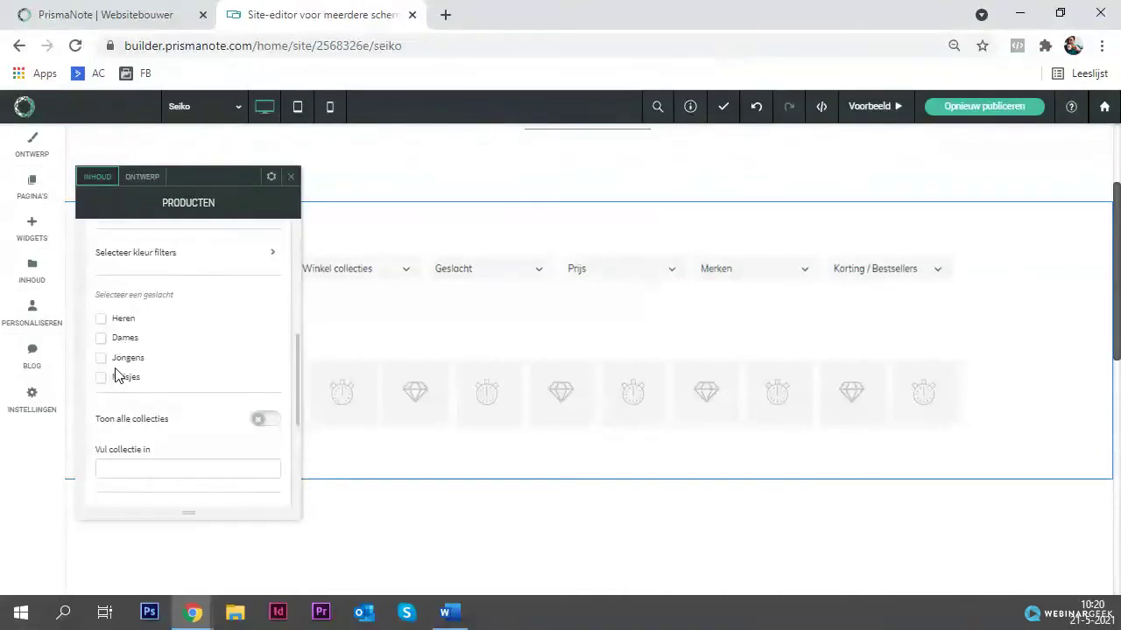
Step: Restrict the Producten widget to the brand name Seiko
{"action": "scroll", "coordinate": [118, 374], "scroll_direction": "down", "scroll_amount": 2}
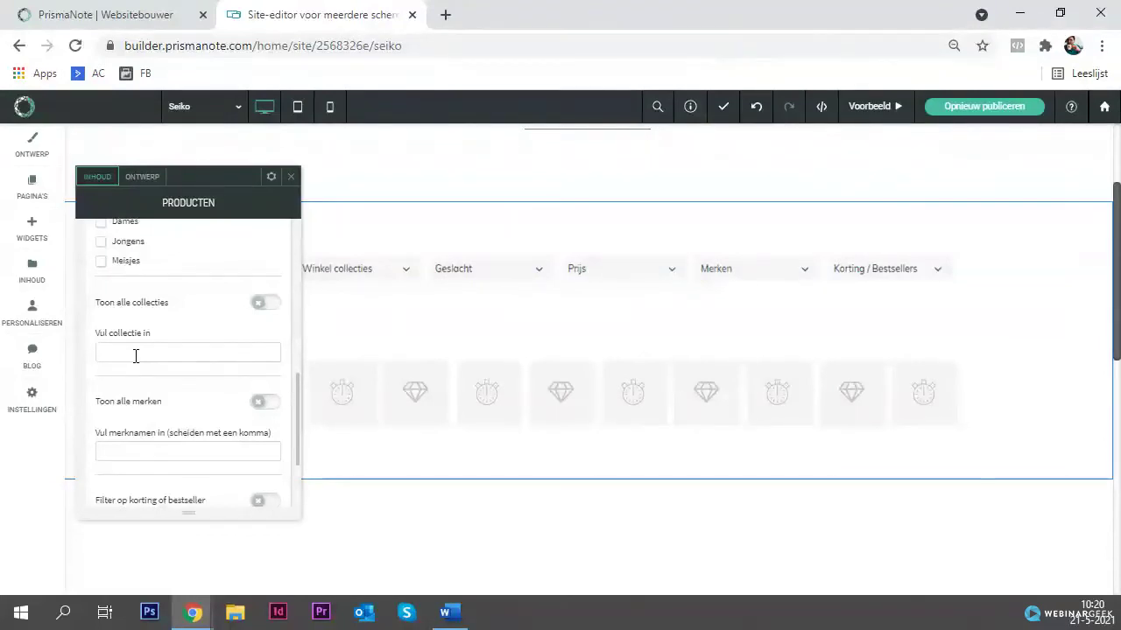
{"action": "scroll", "coordinate": [136, 356], "scroll_direction": "down", "scroll_amount": 3}
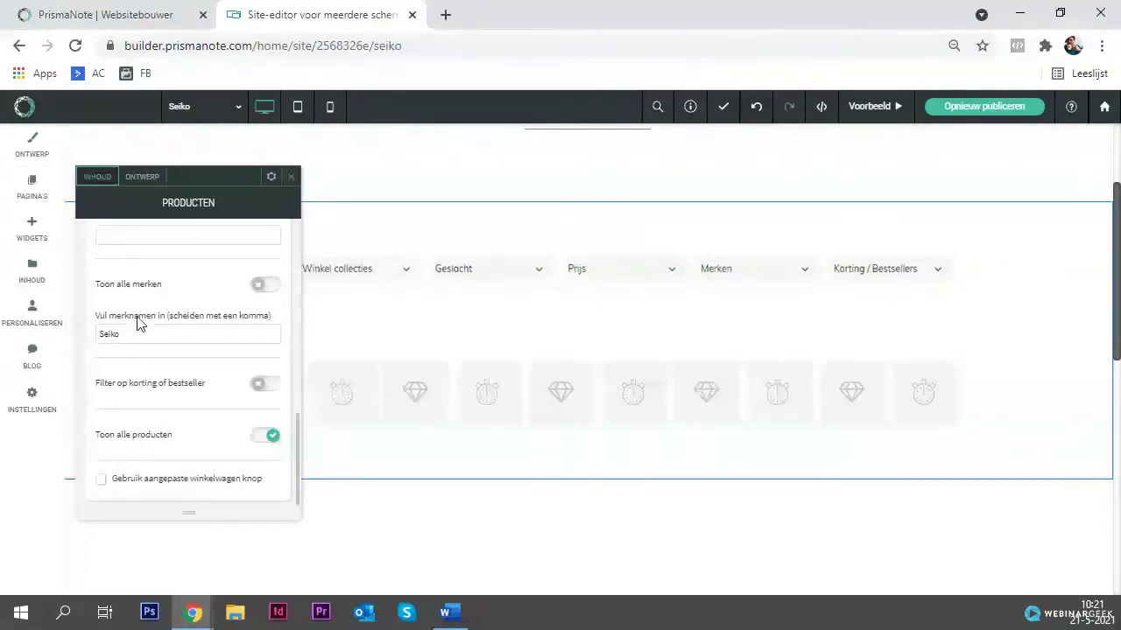
Step: Check the shop's registered brands in the PrismaNote Winkelinstellingen, and return to the site editor
{"action": "left_click", "coordinate": [112, 23]}
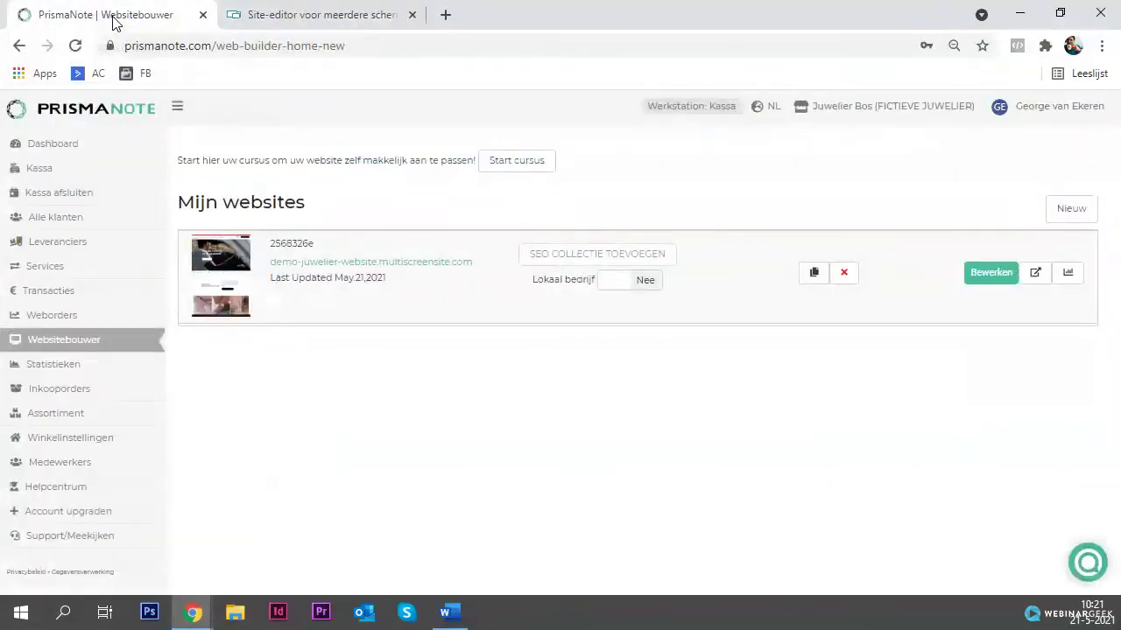
{"action": "left_click", "coordinate": [104, 436]}
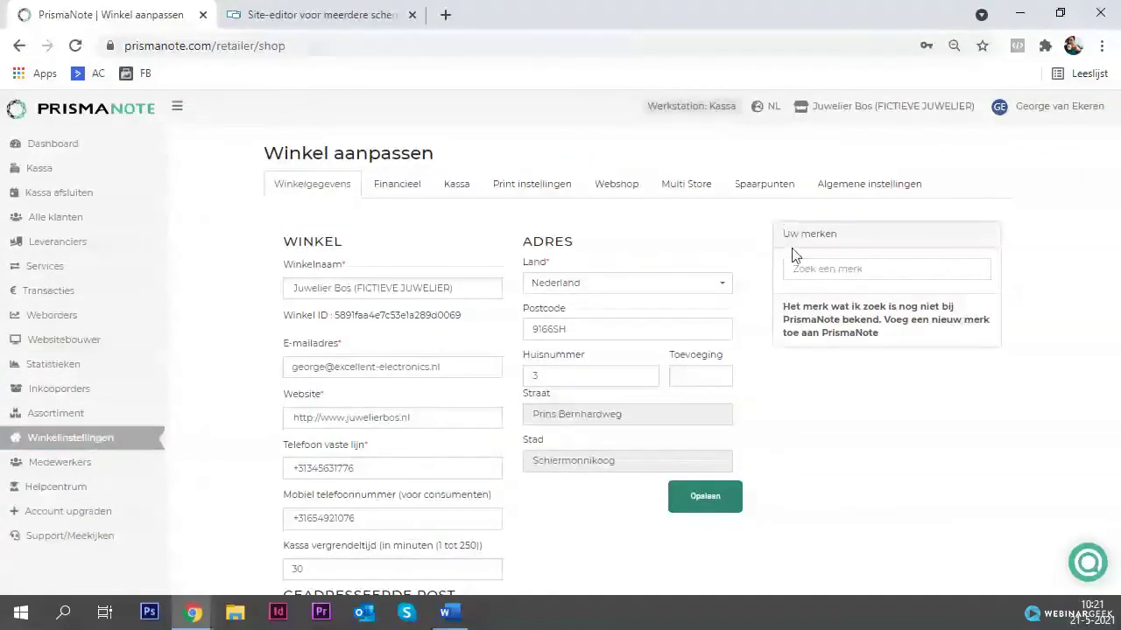
{"action": "scroll", "coordinate": [793, 255], "scroll_direction": "down", "scroll_amount": 2}
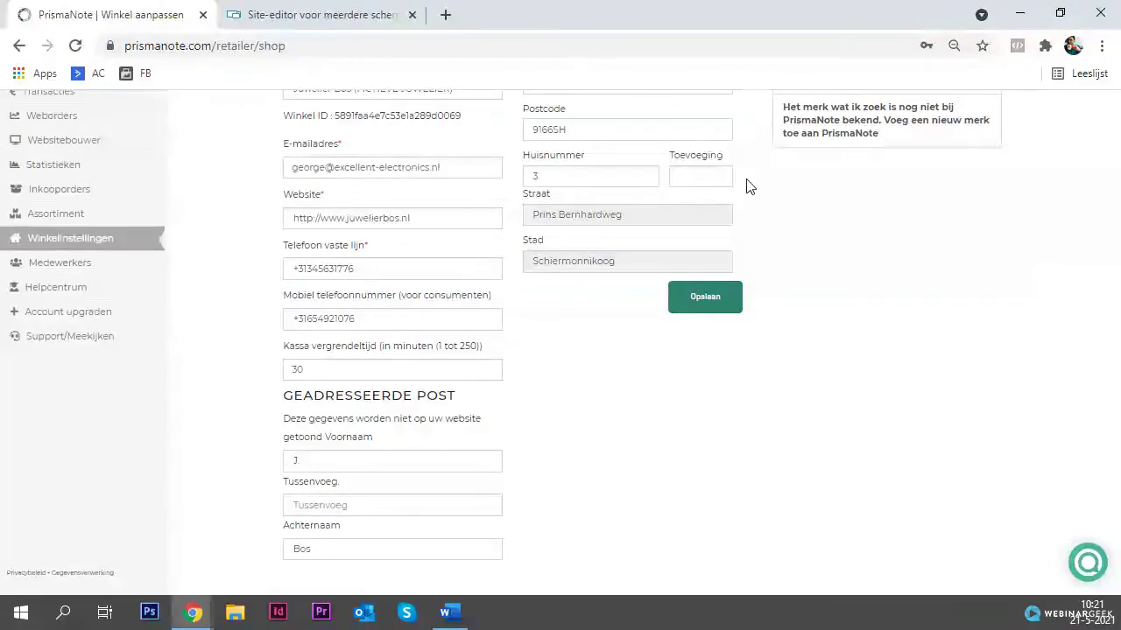
{"action": "scroll", "coordinate": [763, 206], "scroll_direction": "down", "scroll_amount": 5}
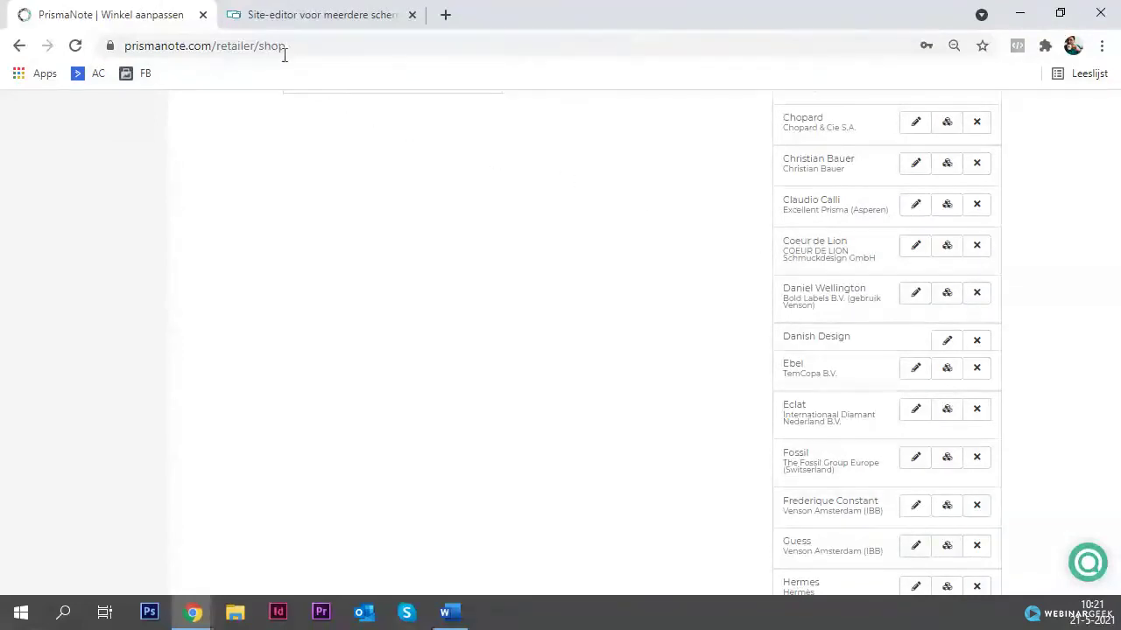
{"action": "left_click", "coordinate": [265, 11]}
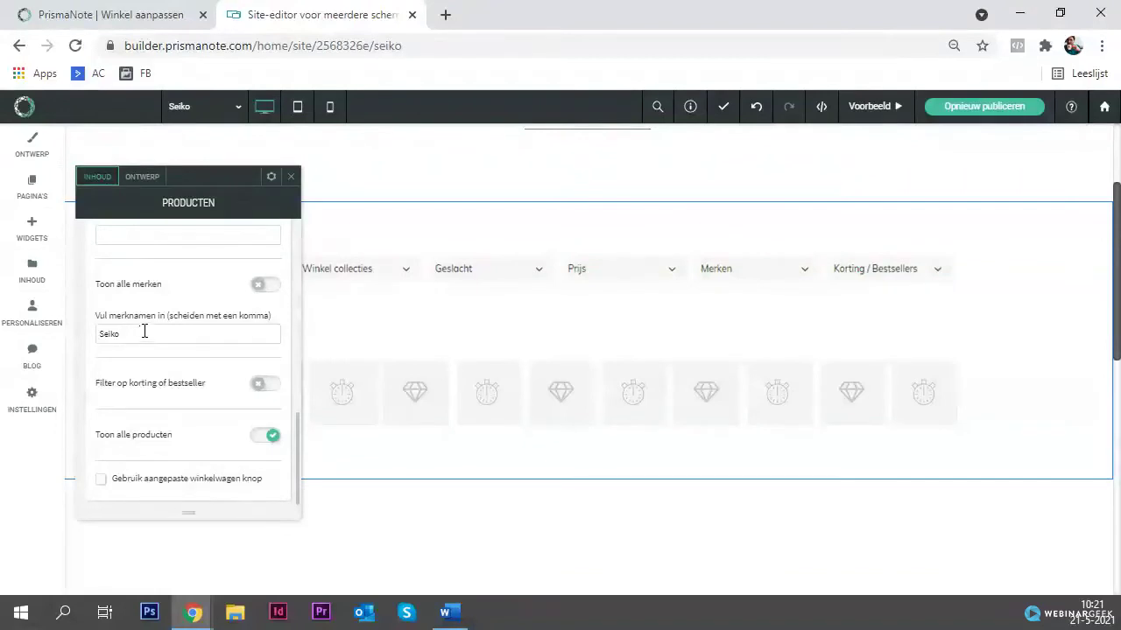
Step: Enable the discount or bestseller filter of the Producten widget with Korting selected, and disable it again
{"action": "left_click", "coordinate": [264, 383]}
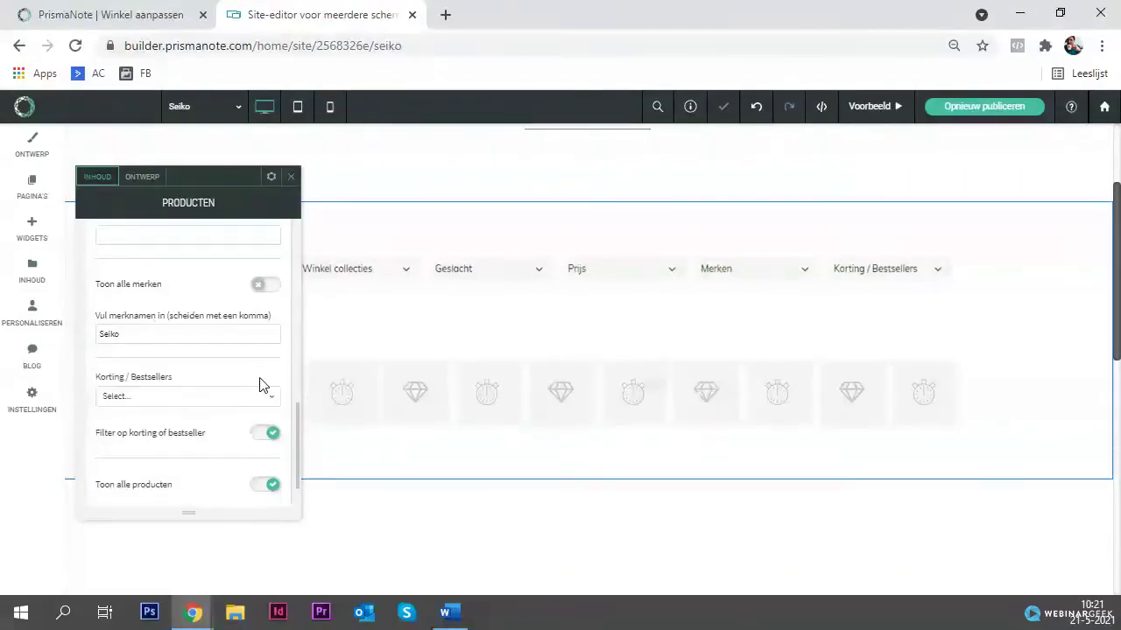
{"action": "left_click", "coordinate": [205, 401]}
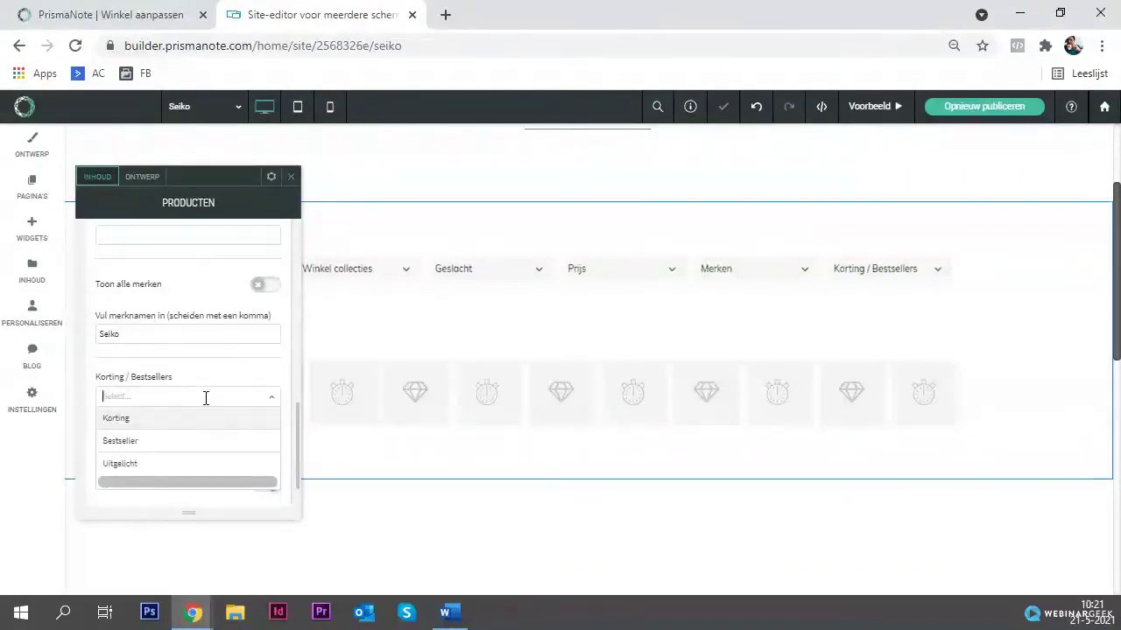
{"action": "left_click", "coordinate": [164, 422]}
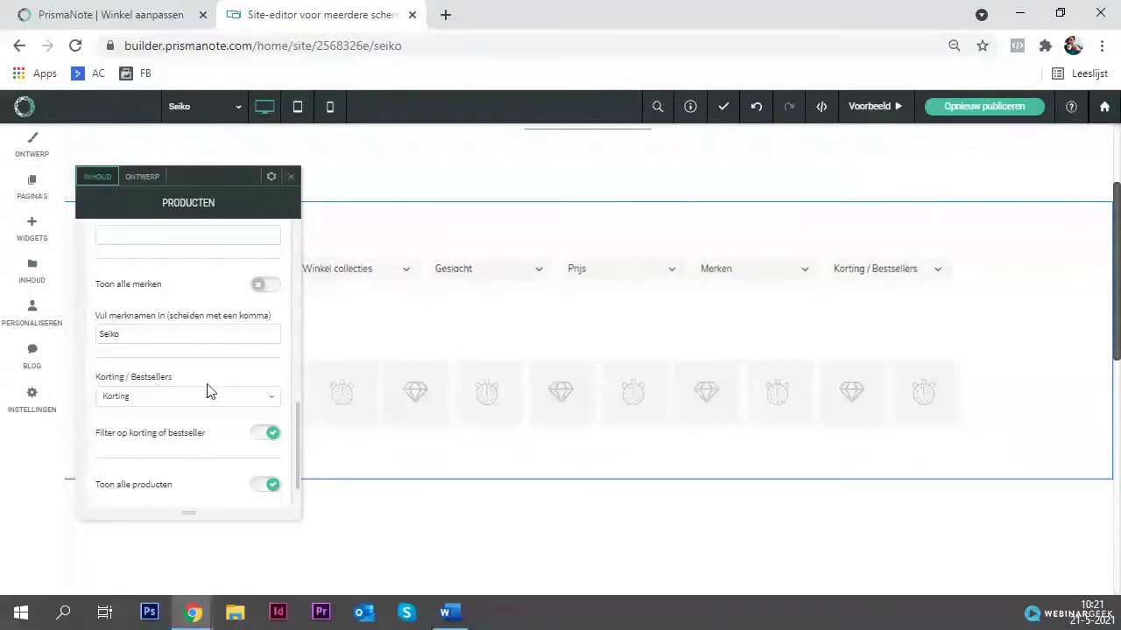
{"action": "left_click", "coordinate": [266, 434]}
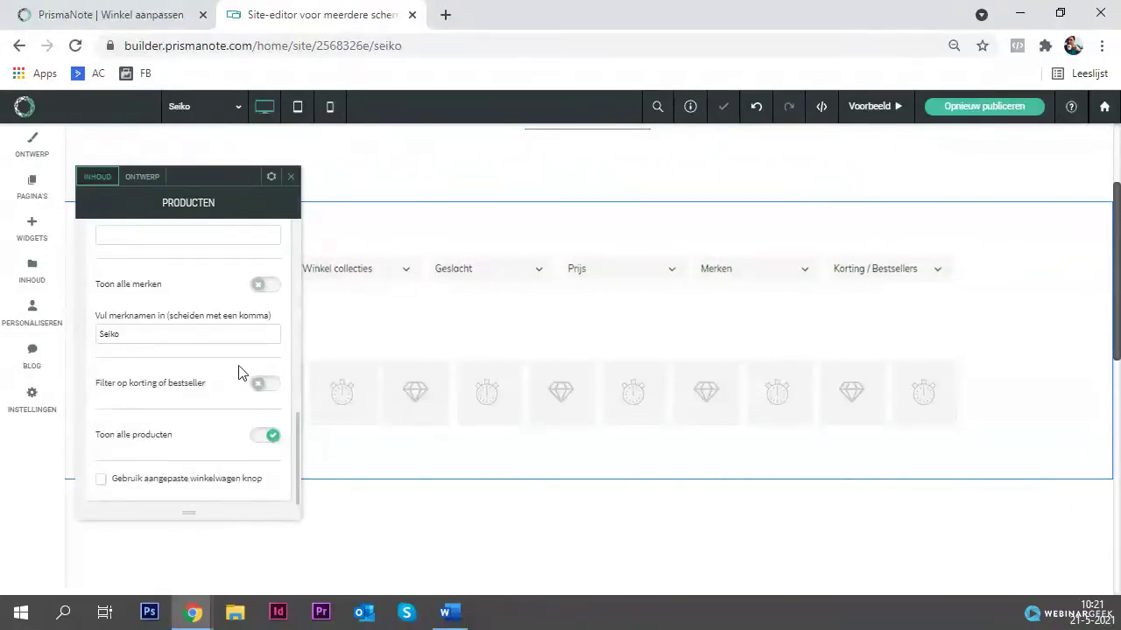
Step: Close the Producten widget's settings and reload the Seiko page in the site editor
{"action": "scroll", "coordinate": [159, 282], "scroll_direction": "up", "scroll_amount": 10}
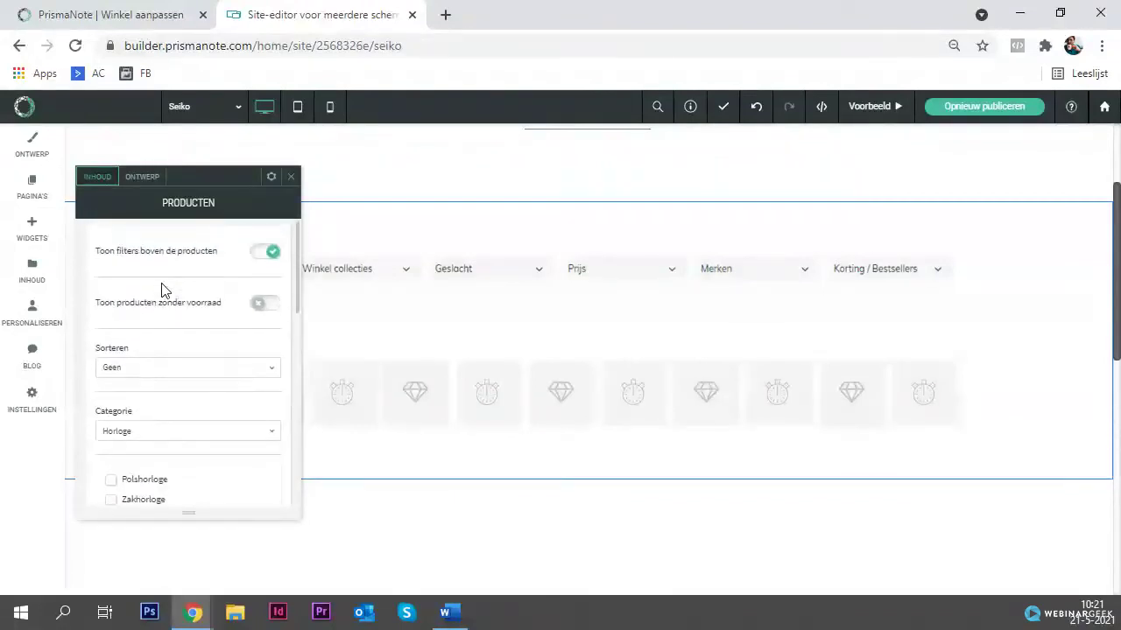
{"action": "left_click", "coordinate": [292, 181]}
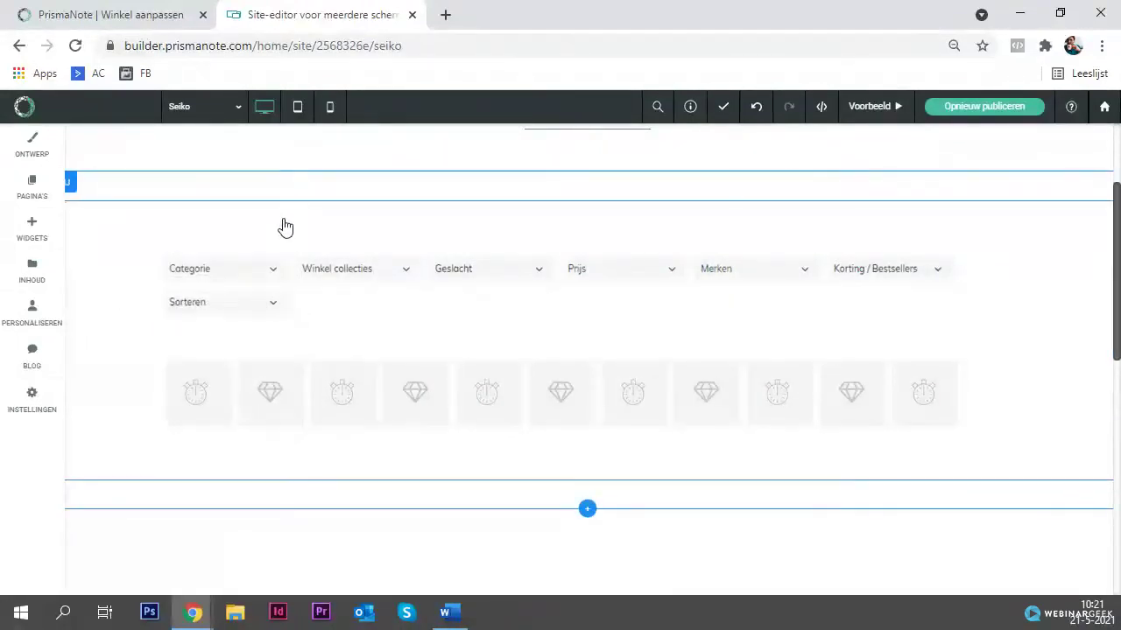
{"action": "left_click", "coordinate": [303, 45]}
{"action": "key", "text": "Return"}
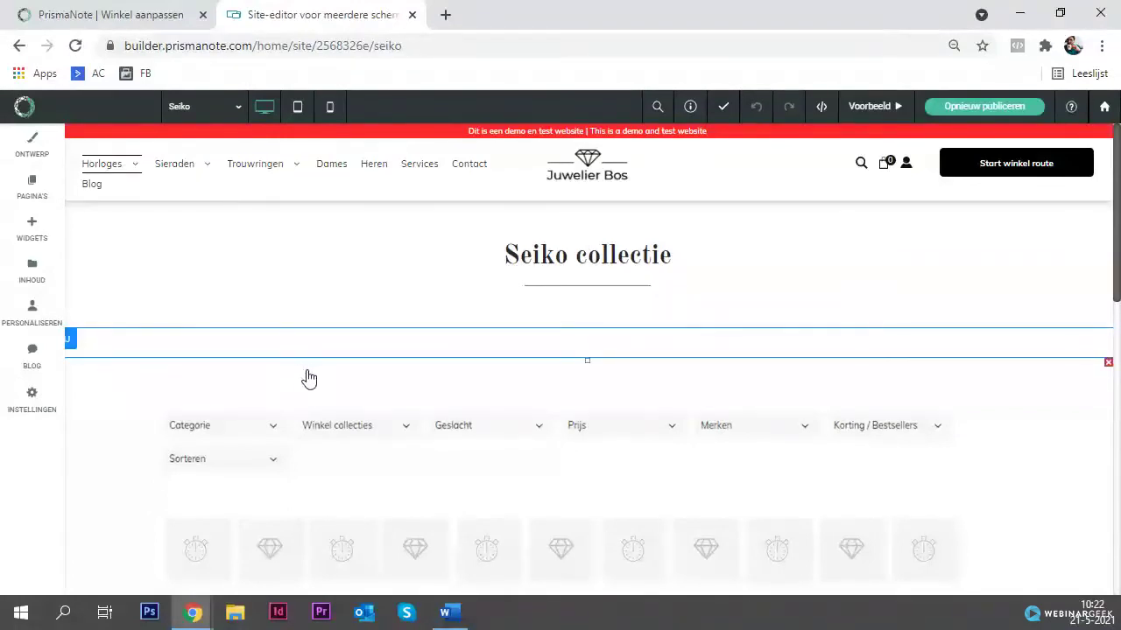
Step: Switch the Categorie of the Producten widget to Sieraad, and return it to Horloge
{"action": "scroll", "coordinate": [314, 377], "scroll_direction": "down", "scroll_amount": 2}
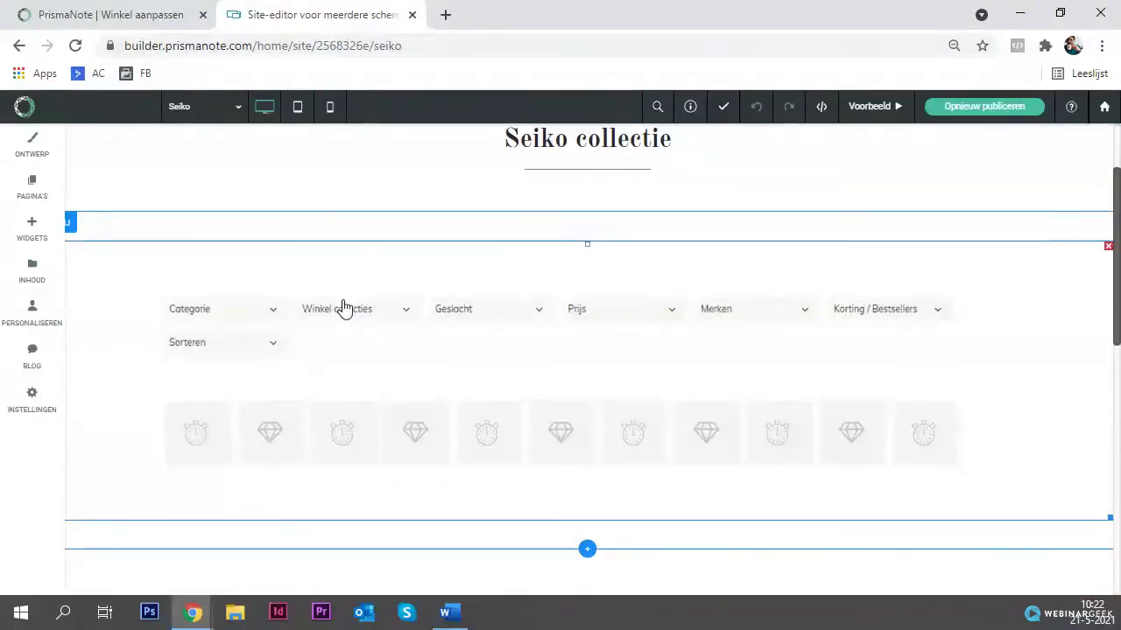
{"action": "left_click", "coordinate": [342, 320]}
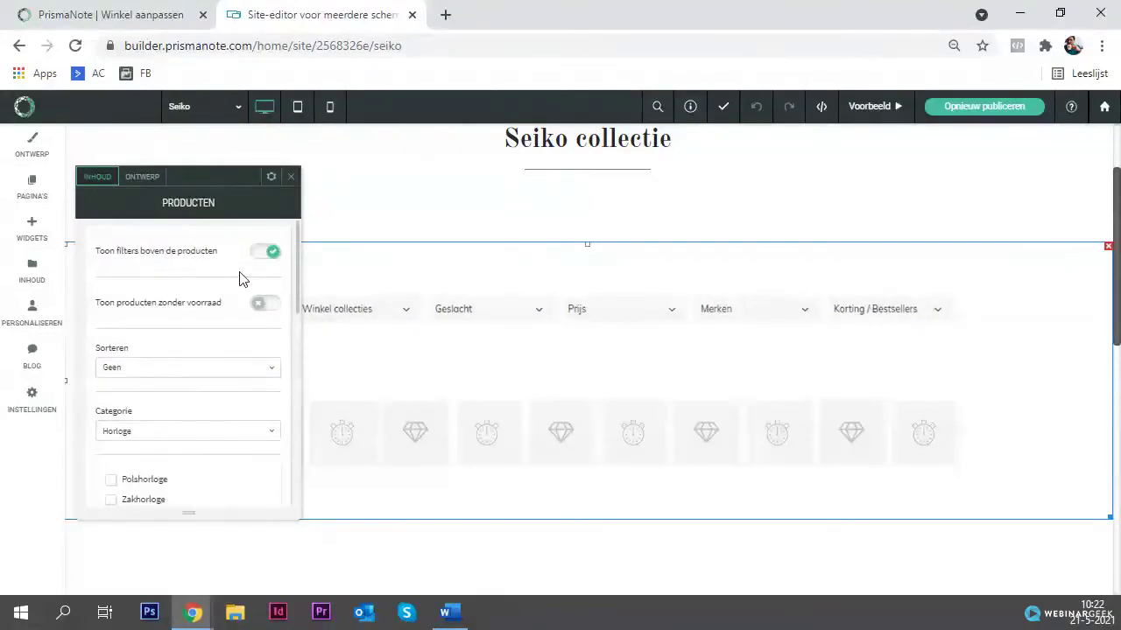
{"action": "left_click", "coordinate": [162, 433]}
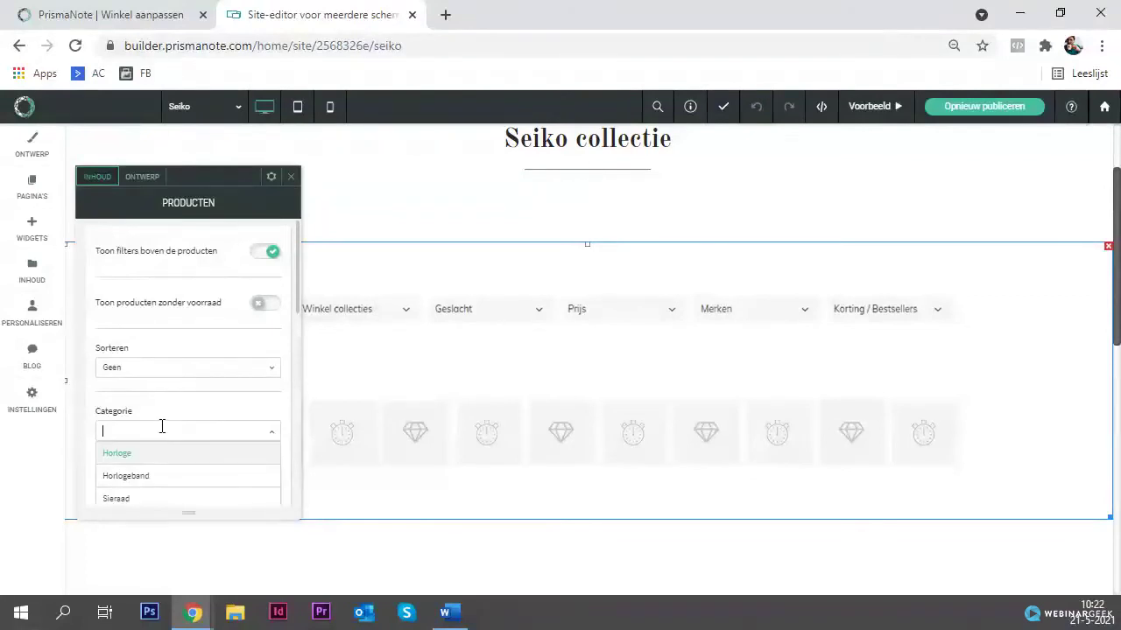
{"action": "left_click", "coordinate": [116, 499]}
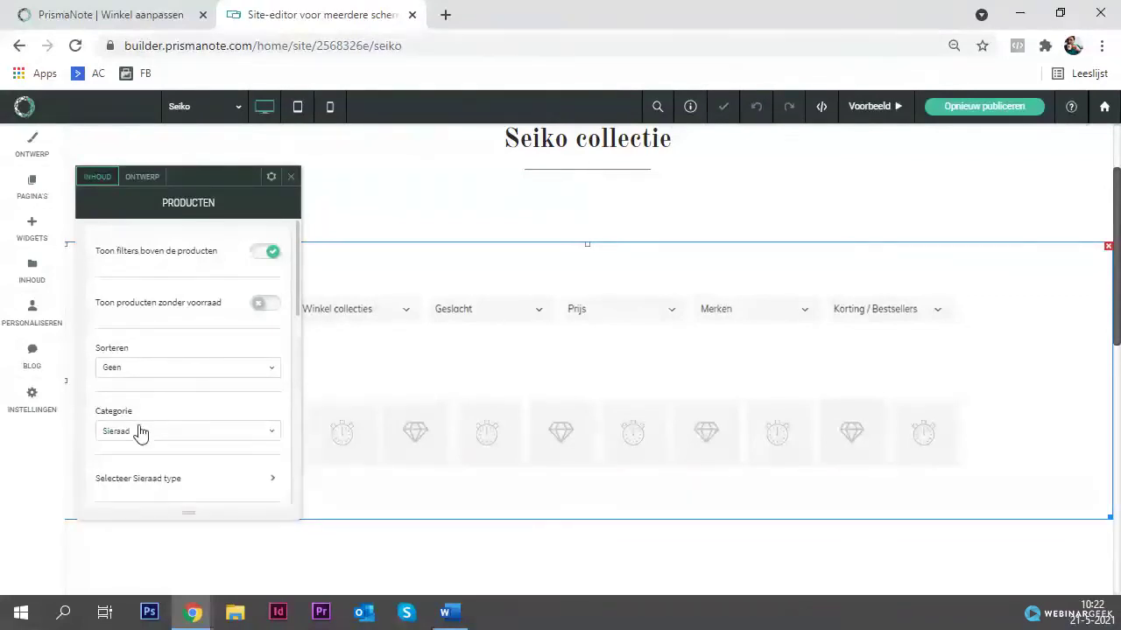
{"action": "left_click", "coordinate": [292, 177]}
{"action": "scroll", "coordinate": [312, 215], "scroll_direction": "up", "scroll_amount": 2}
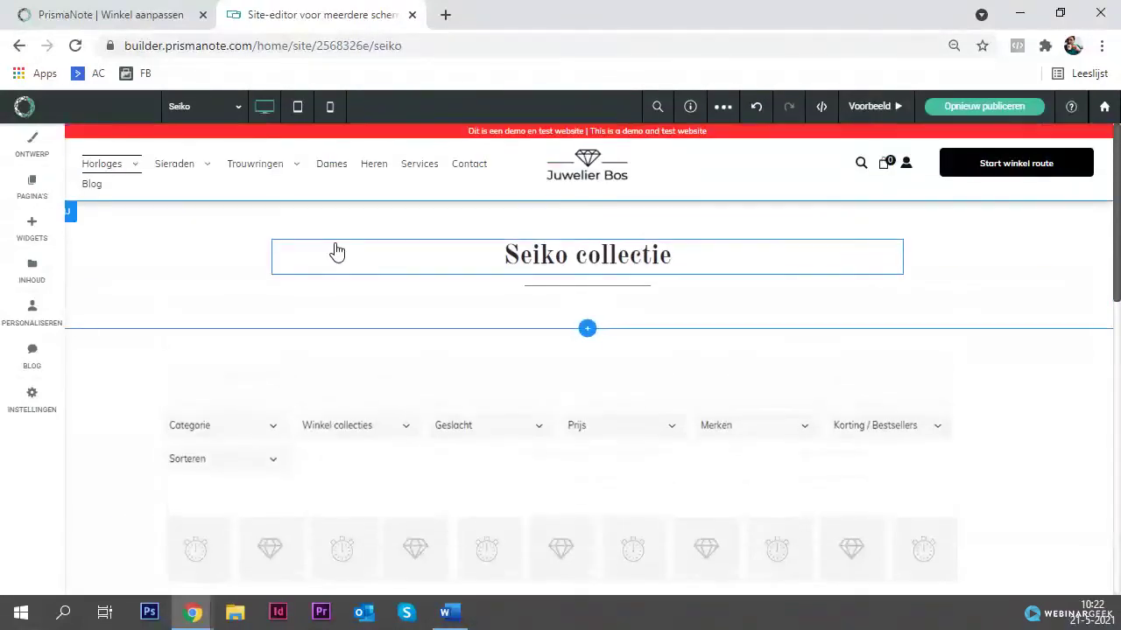
Step: Review the content and design options of the Producten widget, and close its settings
{"action": "left_click", "coordinate": [350, 417]}
{"action": "scroll", "coordinate": [184, 350], "scroll_direction": "down", "scroll_amount": 2}
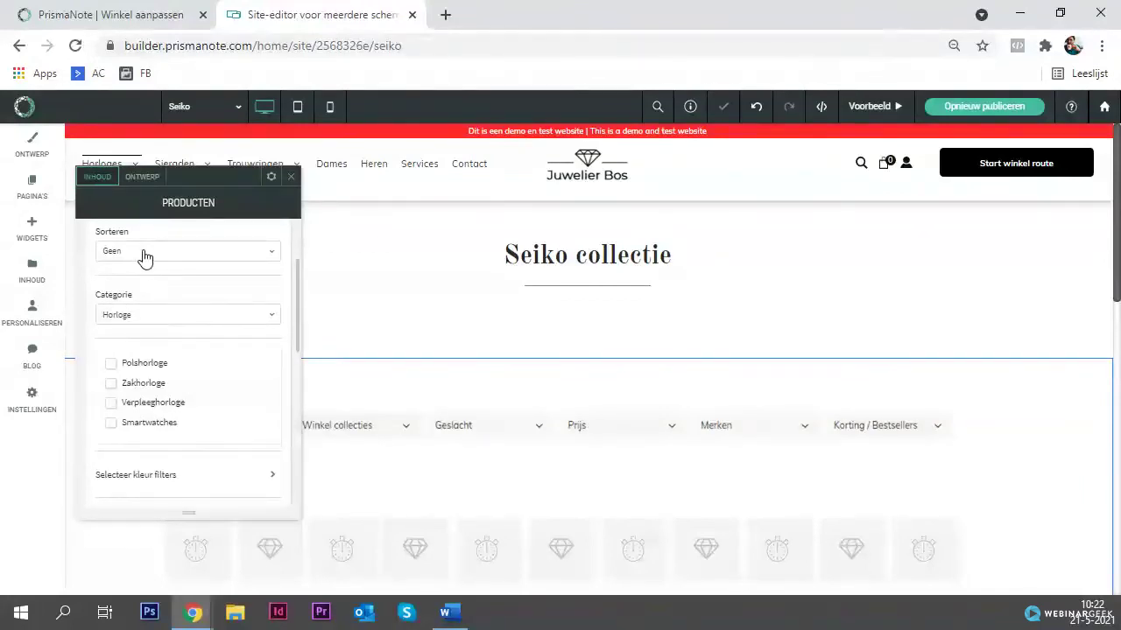
{"action": "left_click", "coordinate": [143, 179]}
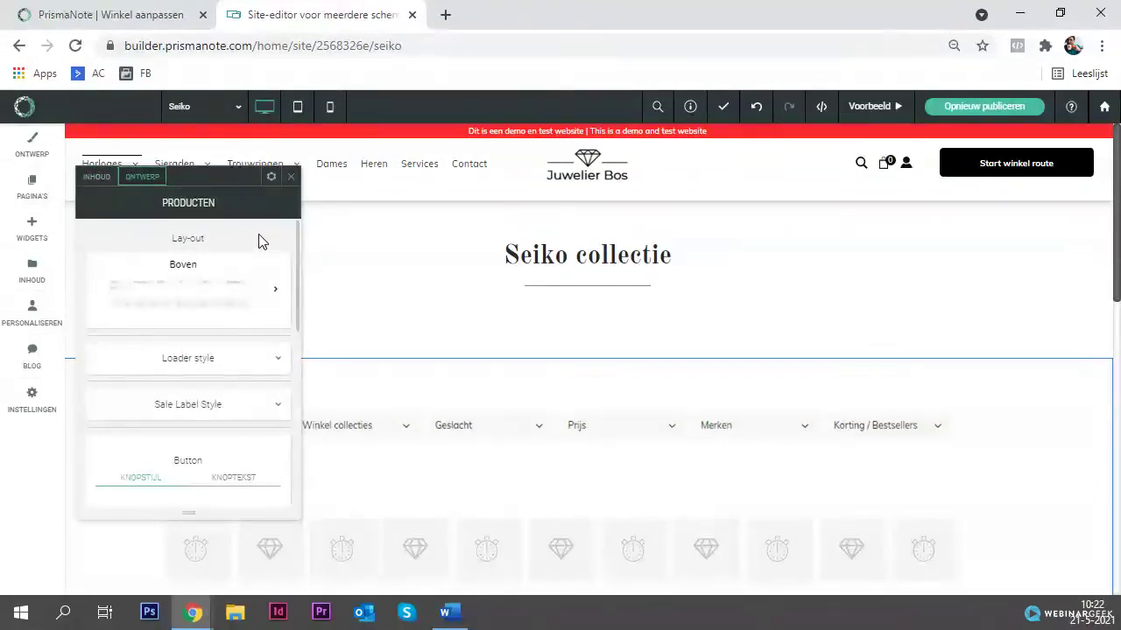
{"action": "left_click", "coordinate": [290, 179]}
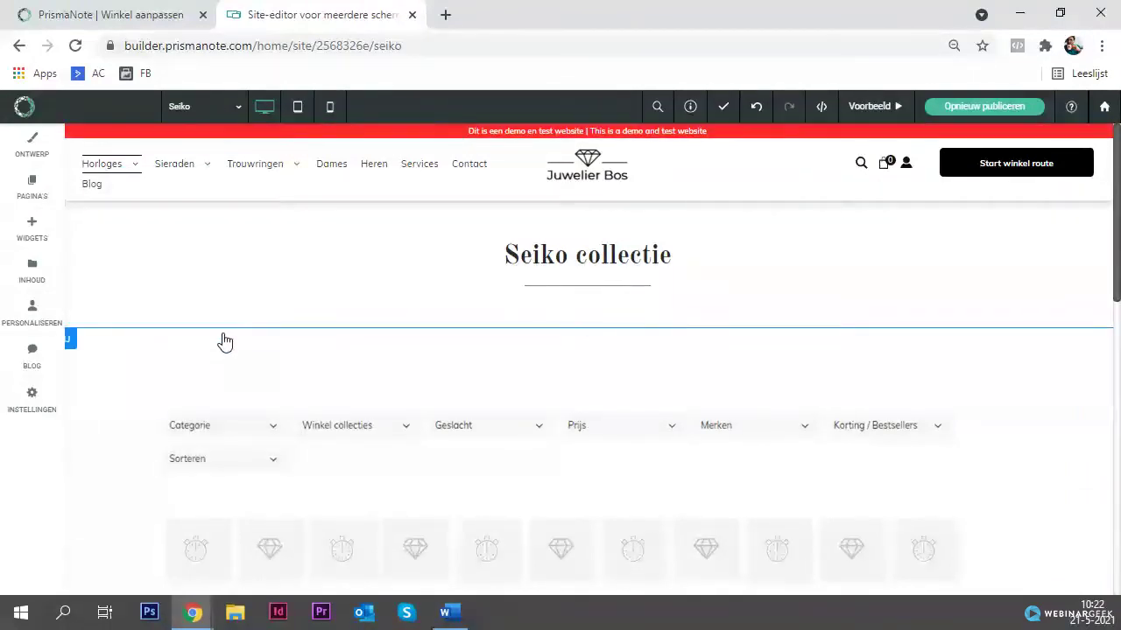
{"action": "scroll", "coordinate": [346, 321], "scroll_direction": "down", "scroll_amount": 1}
{"action": "scroll", "coordinate": [353, 345], "scroll_direction": "down", "scroll_amount": 1}
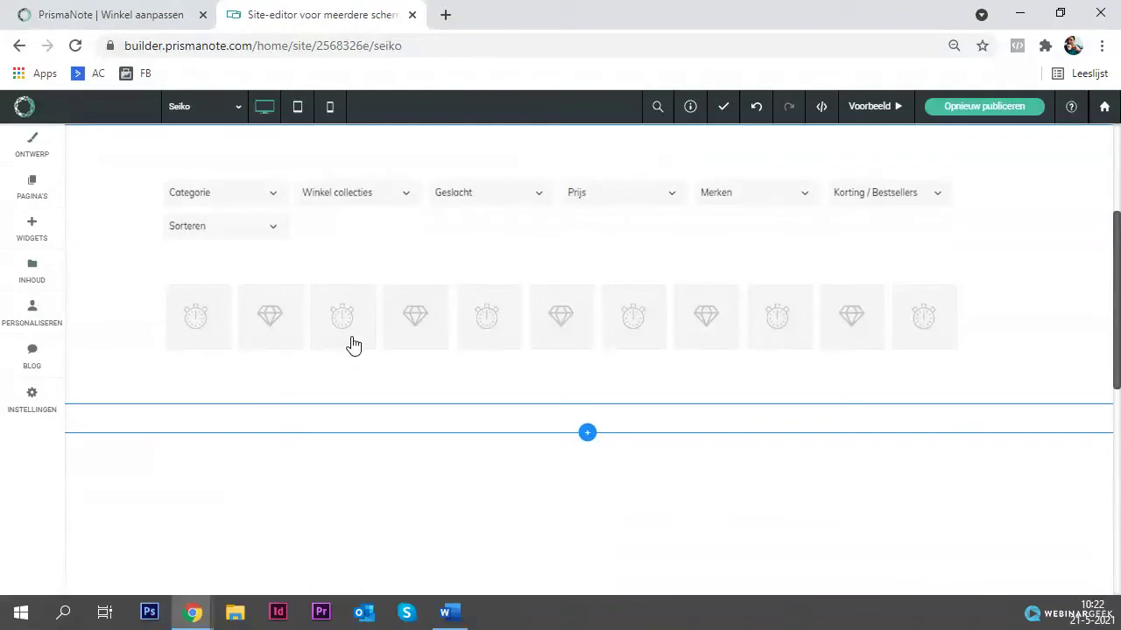
{"action": "scroll", "coordinate": [354, 344], "scroll_direction": "up", "scroll_amount": 2}
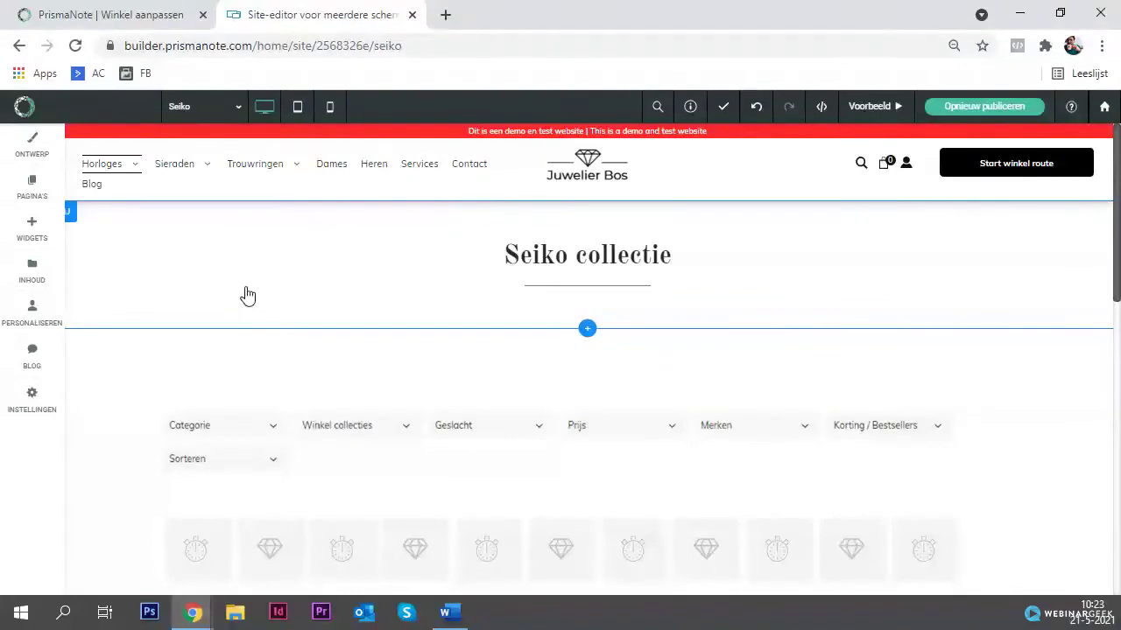
{"action": "scroll", "coordinate": [475, 415], "scroll_direction": "down", "scroll_amount": 2}
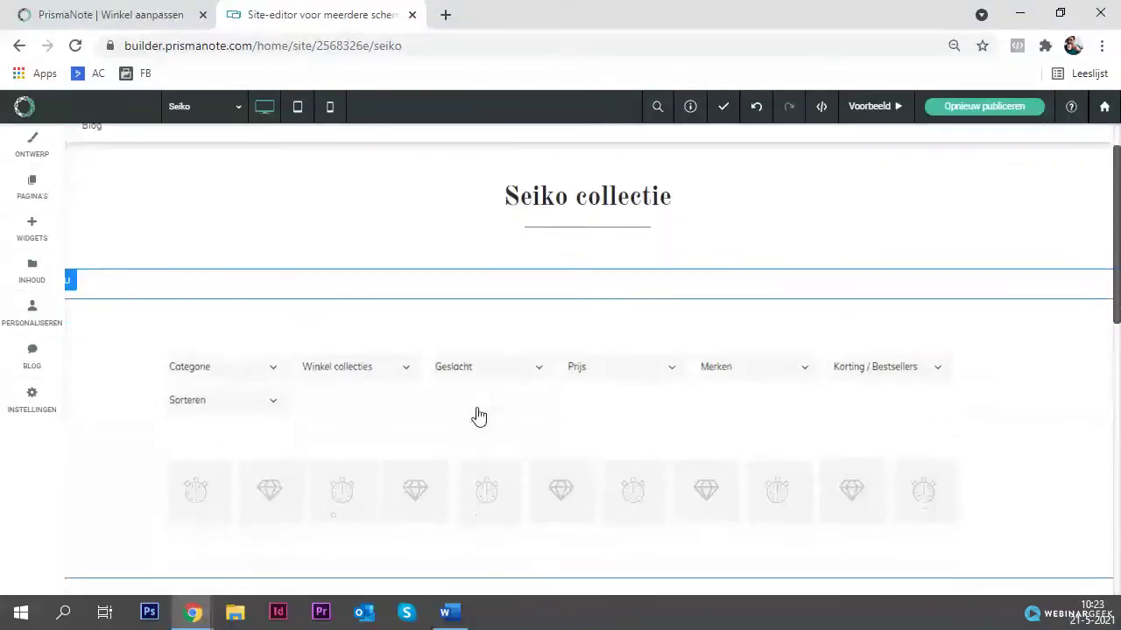
{"action": "scroll", "coordinate": [366, 330], "scroll_direction": "up", "scroll_amount": 2}
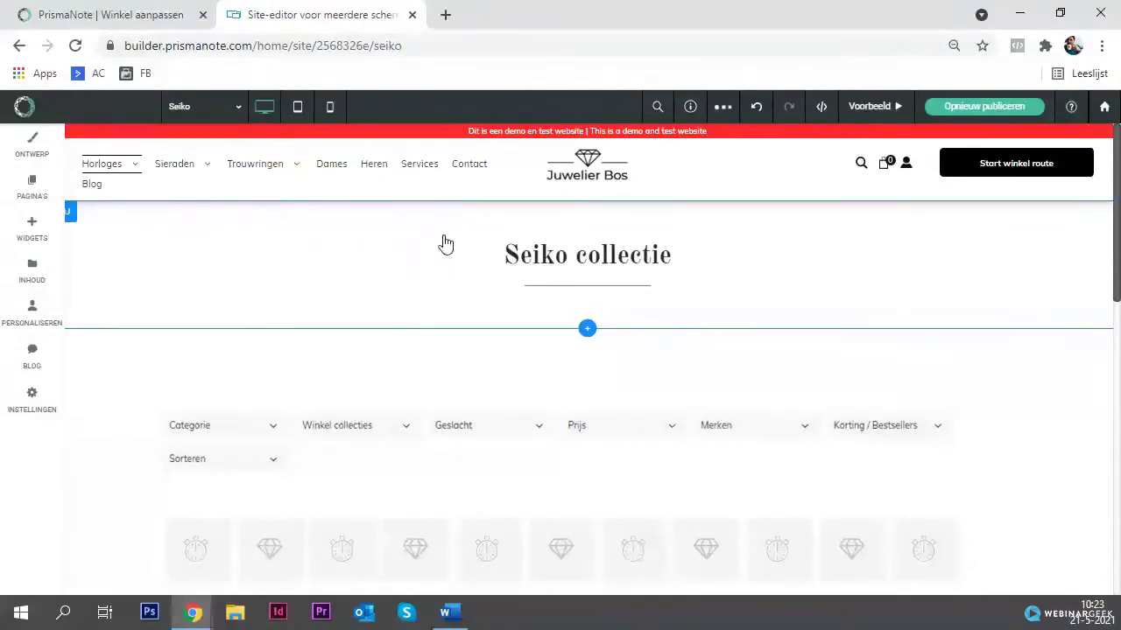
{"action": "left_click", "coordinate": [490, 260]}
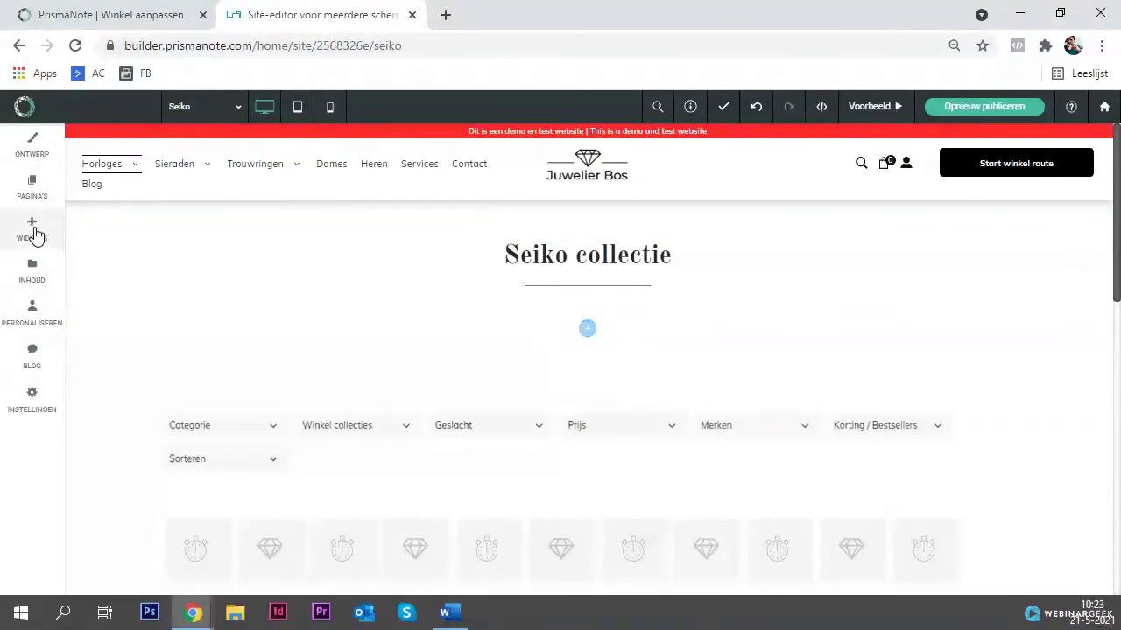
Step: Add a Fotogalerij widget between the heading's divider and the Producten widget, keeping its sample images
{"action": "left_click", "coordinate": [33, 232]}
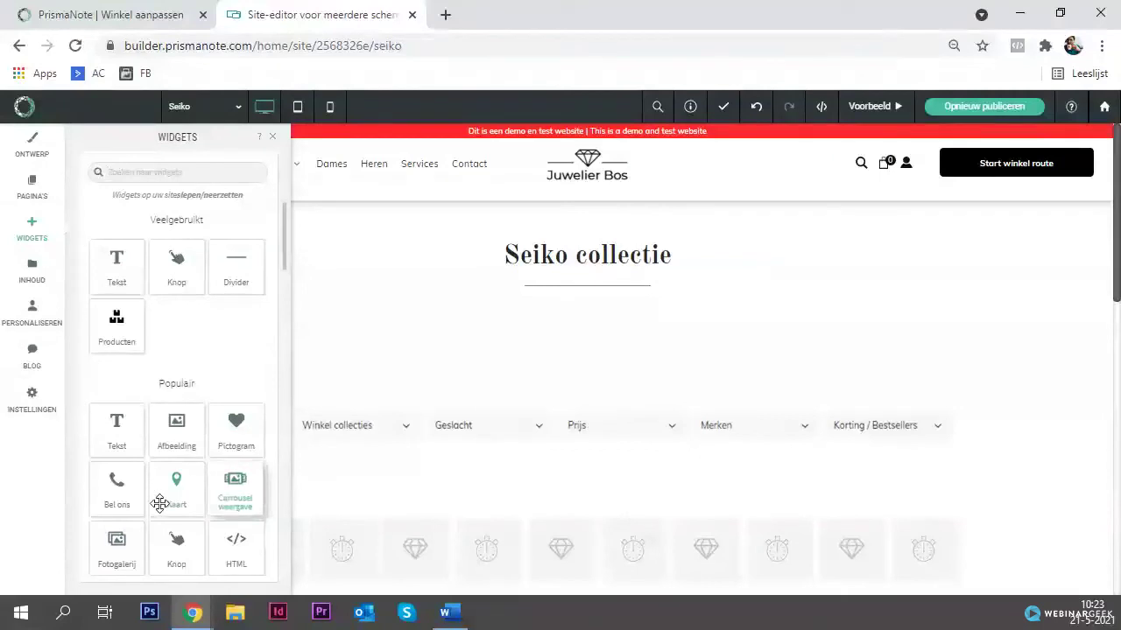
{"action": "scroll", "coordinate": [114, 438], "scroll_direction": "down", "scroll_amount": 1}
{"action": "left_click_drag", "start_coordinate": [112, 431], "coordinate": [627, 372]}
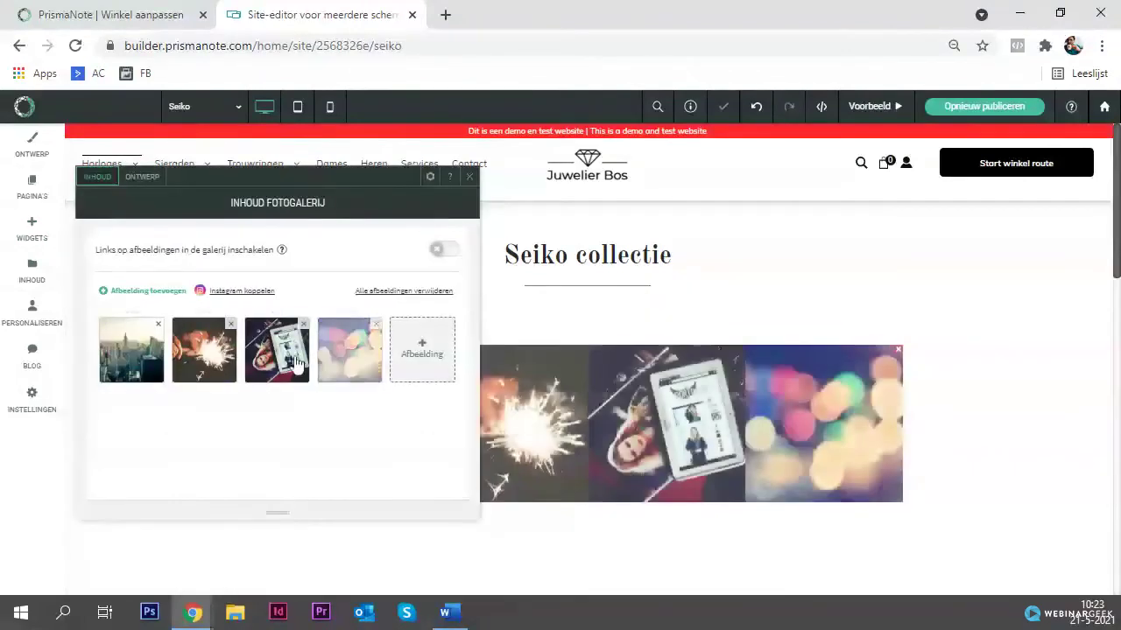
{"action": "left_click", "coordinate": [470, 177]}
Step: Make the photo gallery's row full width by enabling Rij over marge in the row design
{"action": "left_click", "coordinate": [69, 342]}
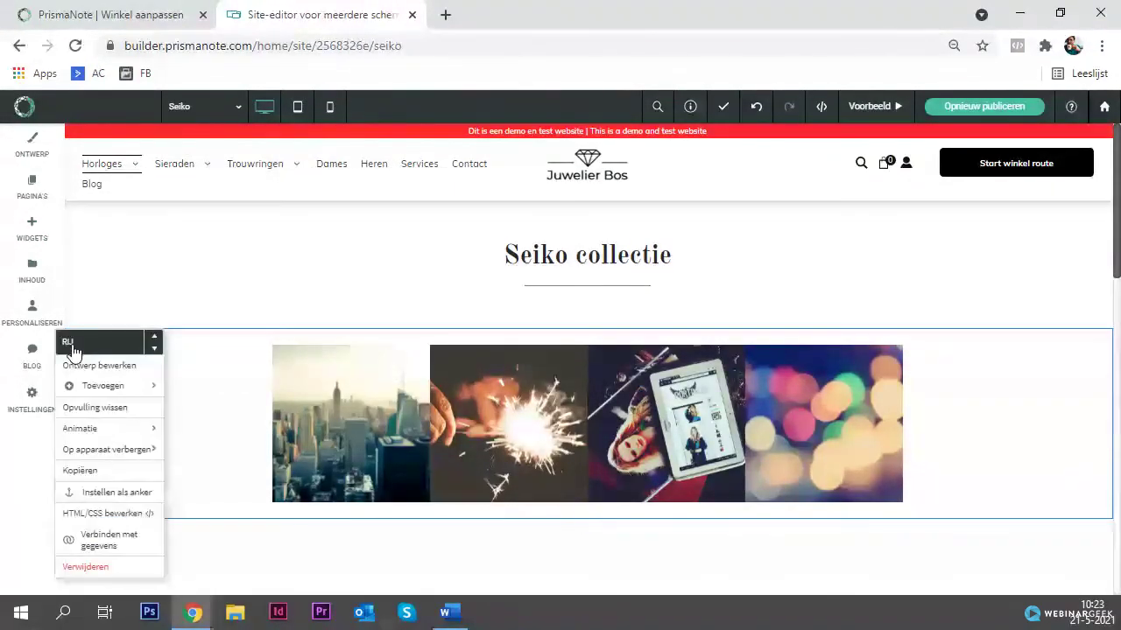
{"action": "left_click", "coordinate": [70, 365]}
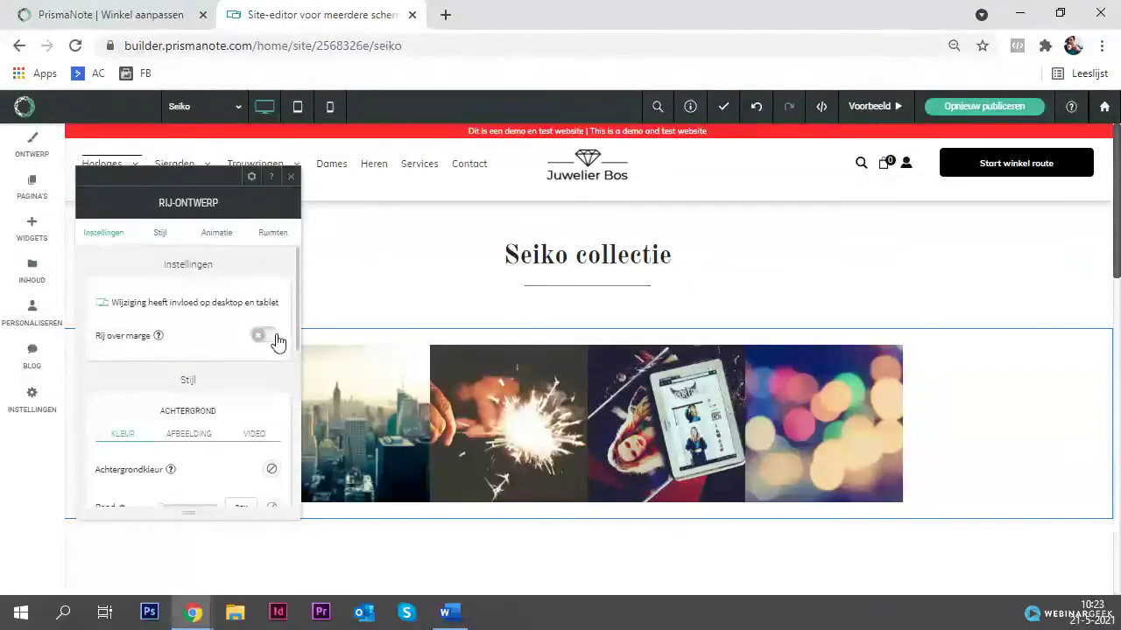
{"action": "left_click", "coordinate": [263, 336]}
{"action": "left_click", "coordinate": [291, 176]}
Step: Clear the title of the gallery's first image, the city skyline
{"action": "scroll", "coordinate": [171, 314], "scroll_direction": "down", "scroll_amount": 1}
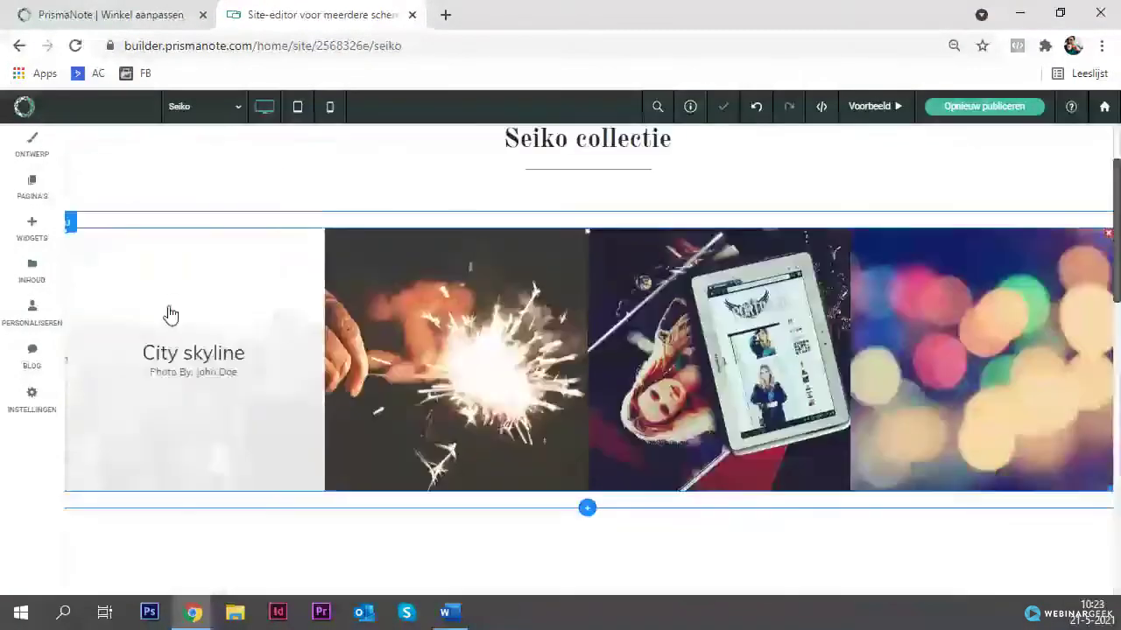
{"action": "left_click", "coordinate": [255, 339]}
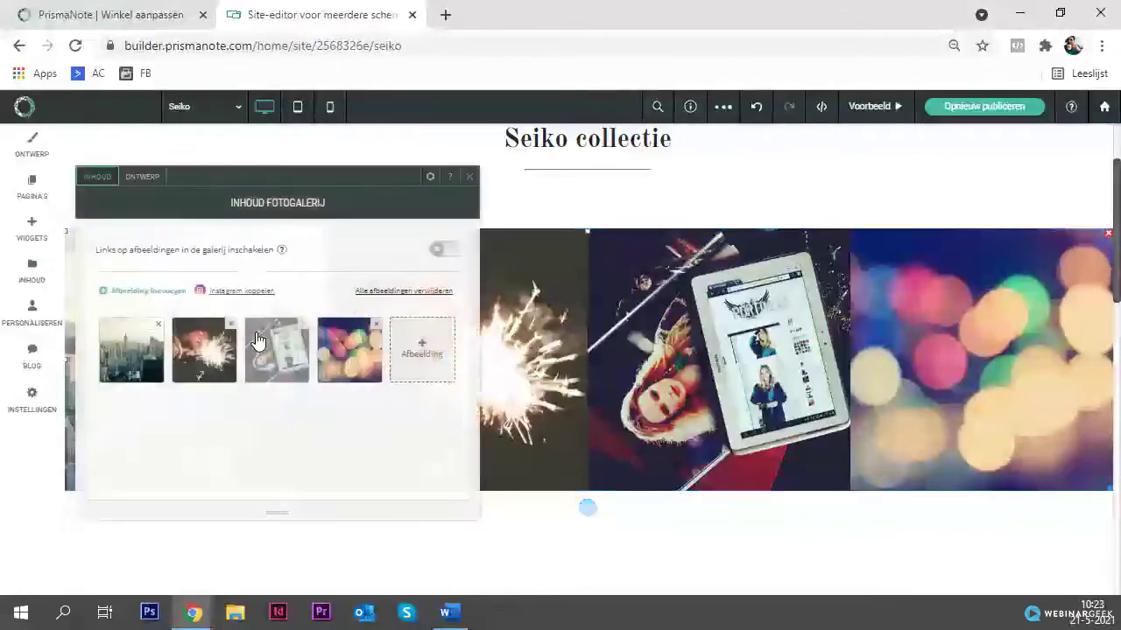
{"action": "left_click", "coordinate": [130, 363]}
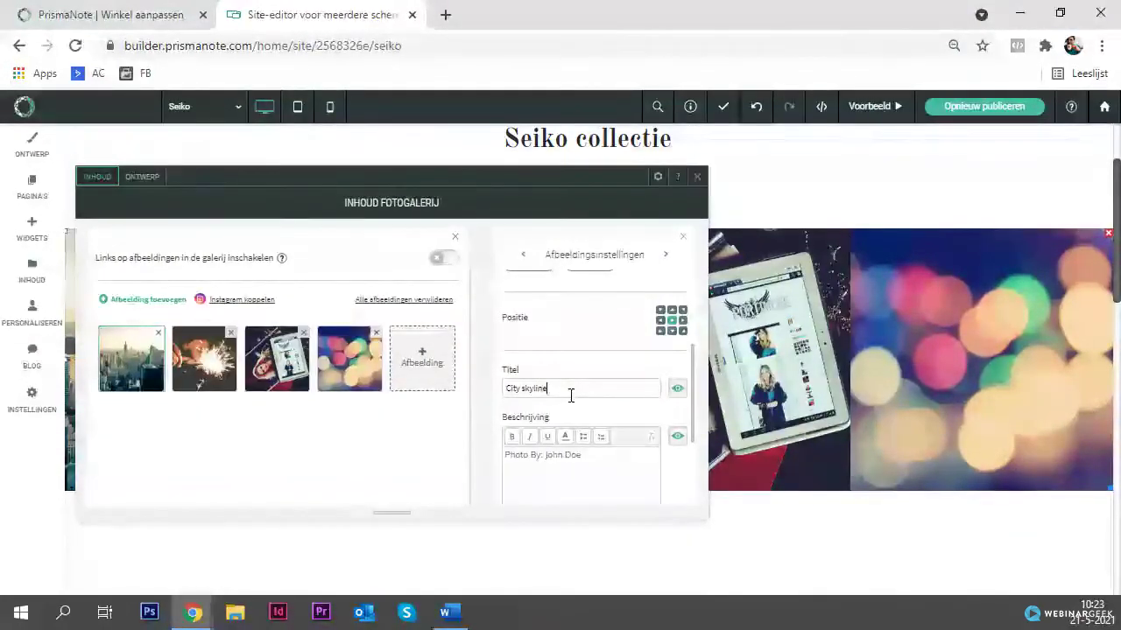
{"action": "key", "text": "BackSpace"}
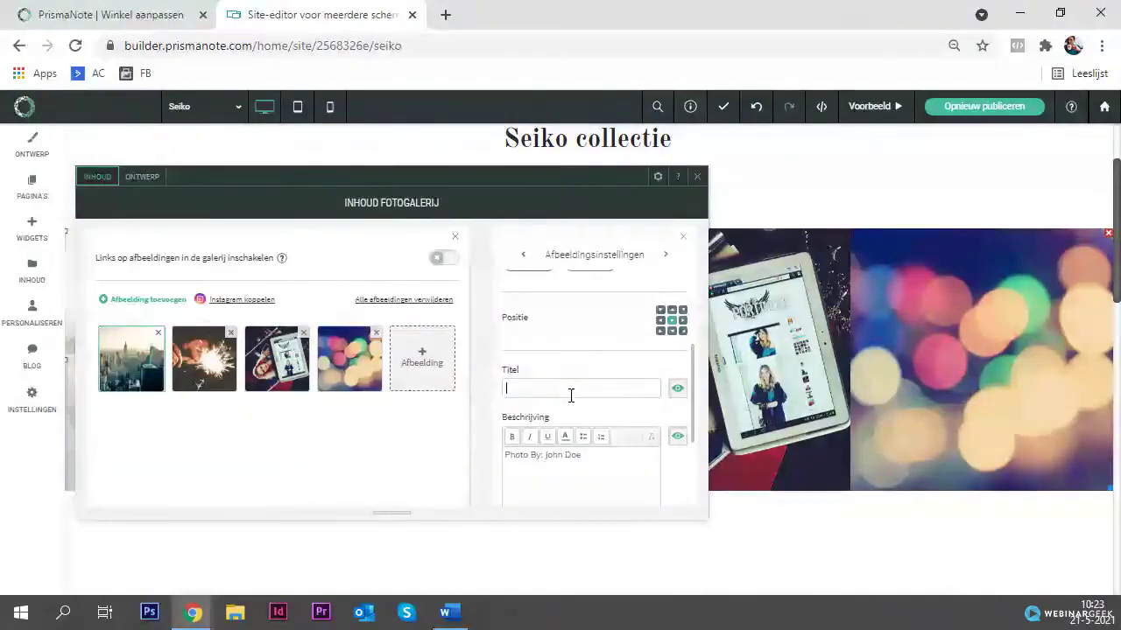
{"action": "left_click", "coordinate": [697, 176]}
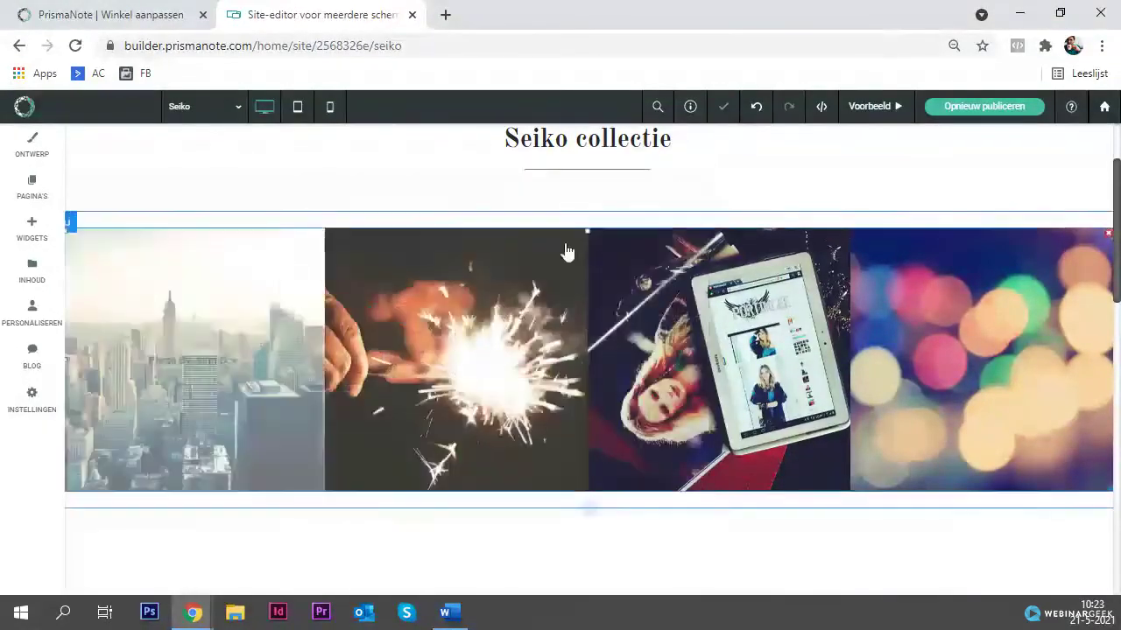
{"action": "scroll", "coordinate": [605, 305], "scroll_direction": "down", "scroll_amount": 2}
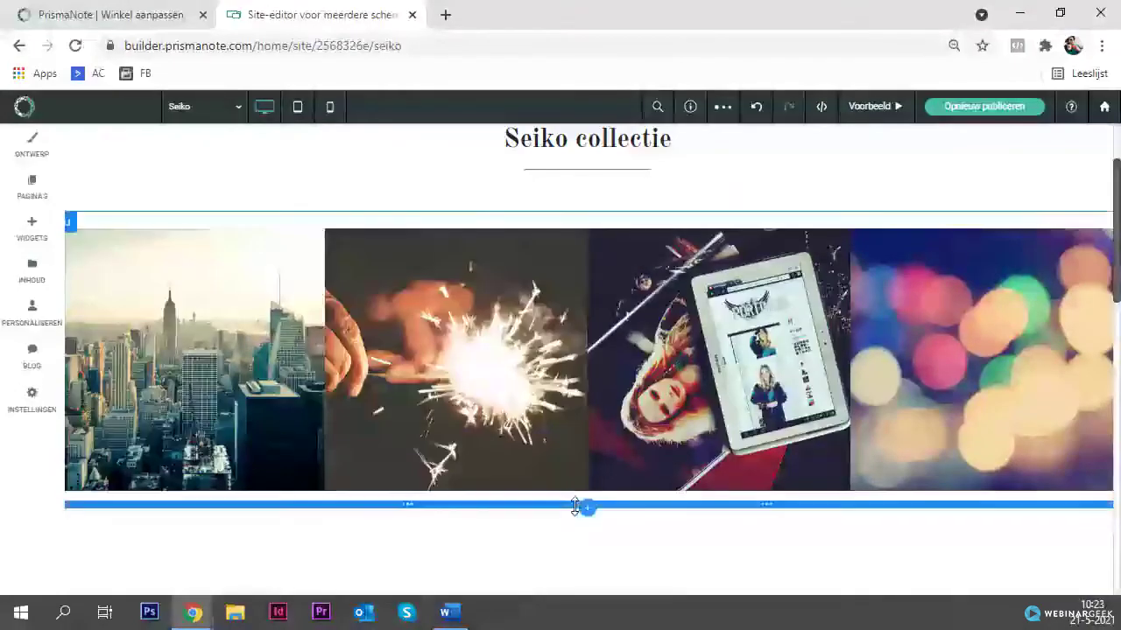
{"action": "scroll", "coordinate": [525, 280], "scroll_direction": "up", "scroll_amount": 2}
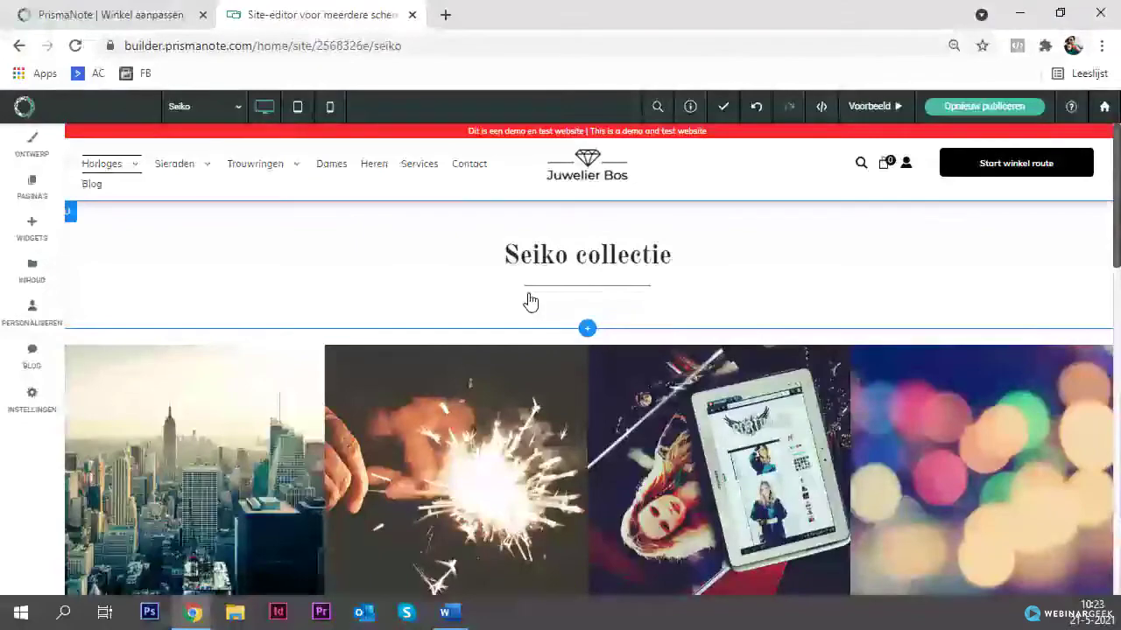
{"action": "scroll", "coordinate": [529, 301], "scroll_direction": "down", "scroll_amount": 4}
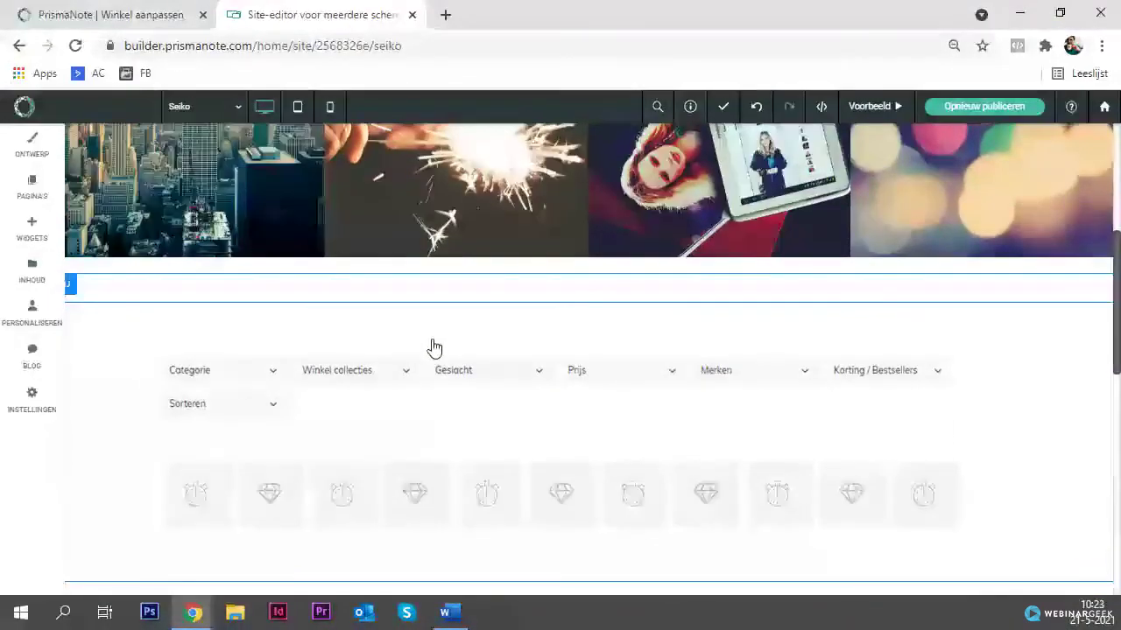
{"action": "scroll", "coordinate": [432, 348], "scroll_direction": "up", "scroll_amount": 5}
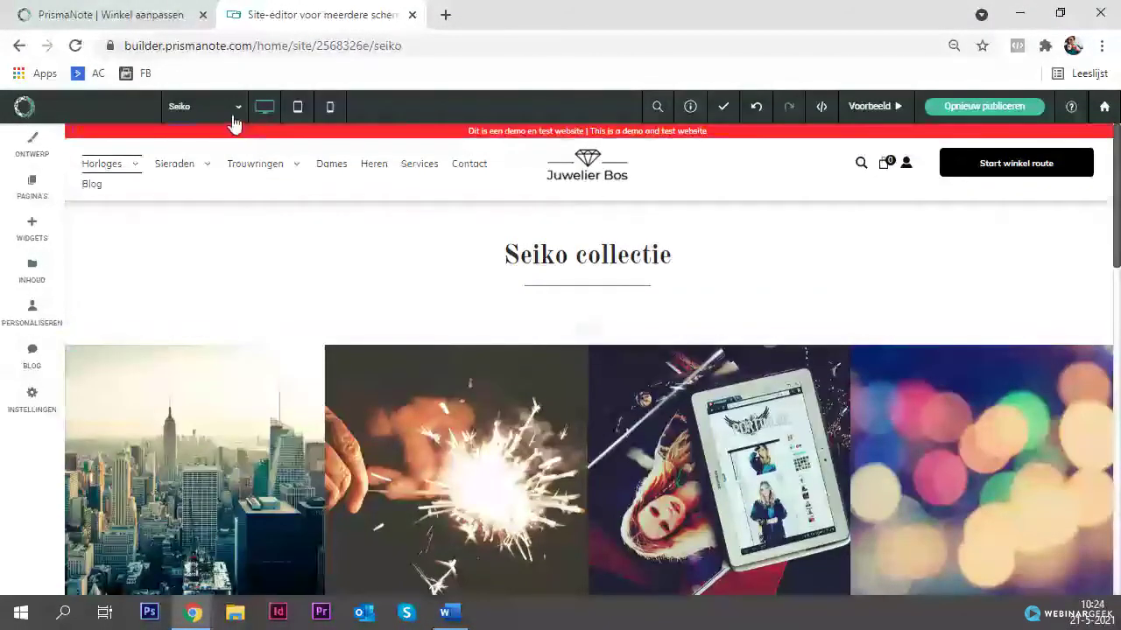